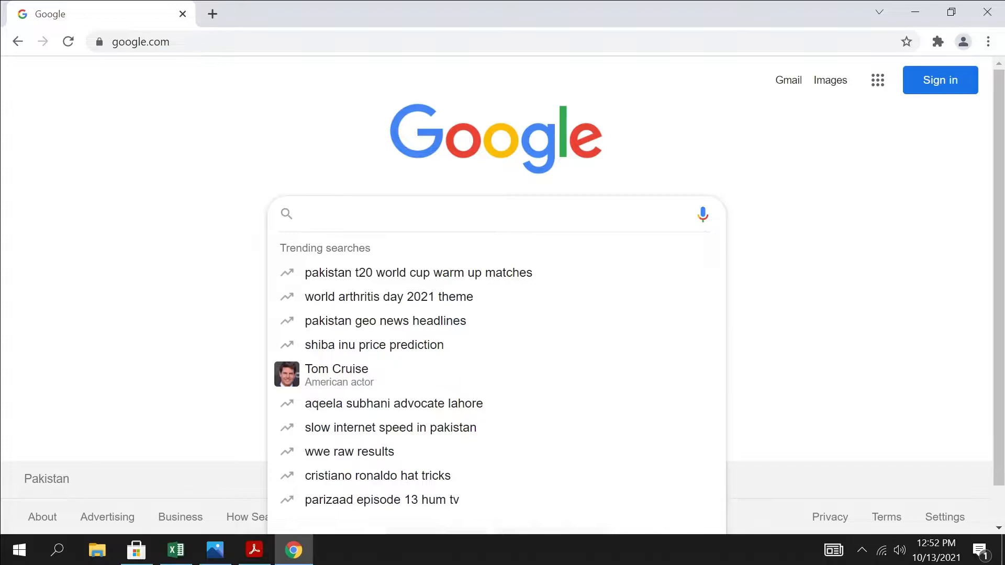
Search Google for "iris" and open the IRIS FBR login page from the results
type("iris")
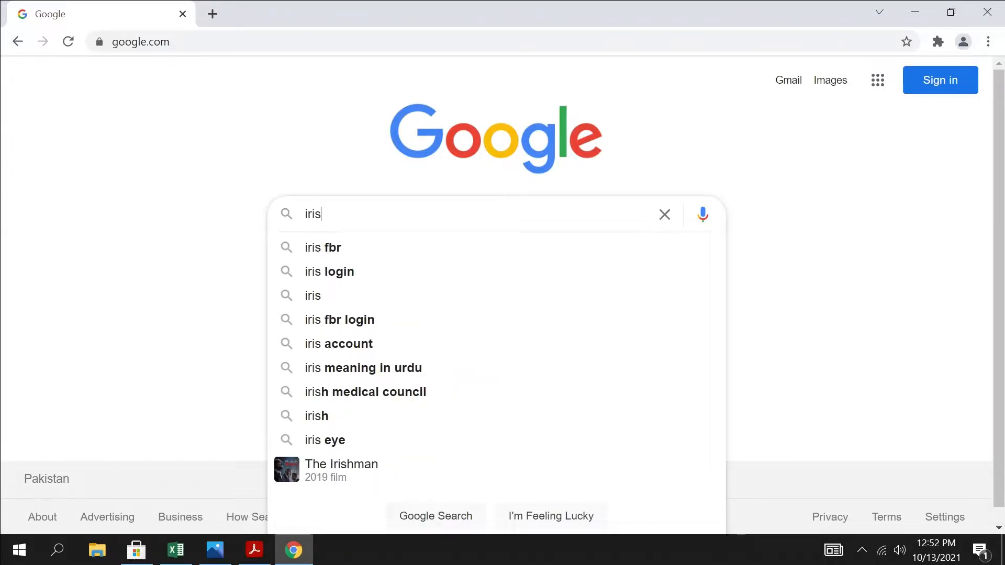
key("Return")
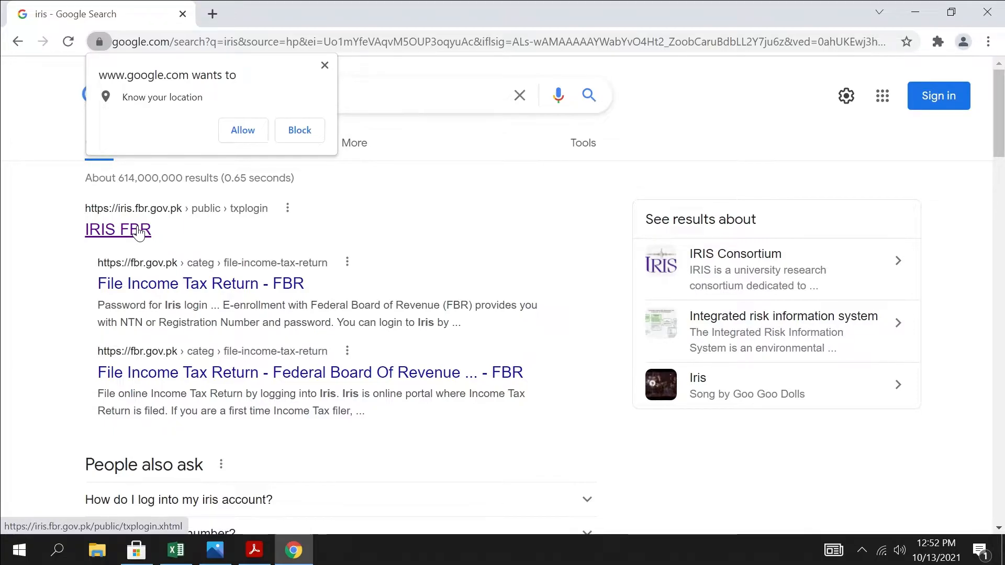
left_click(137, 233)
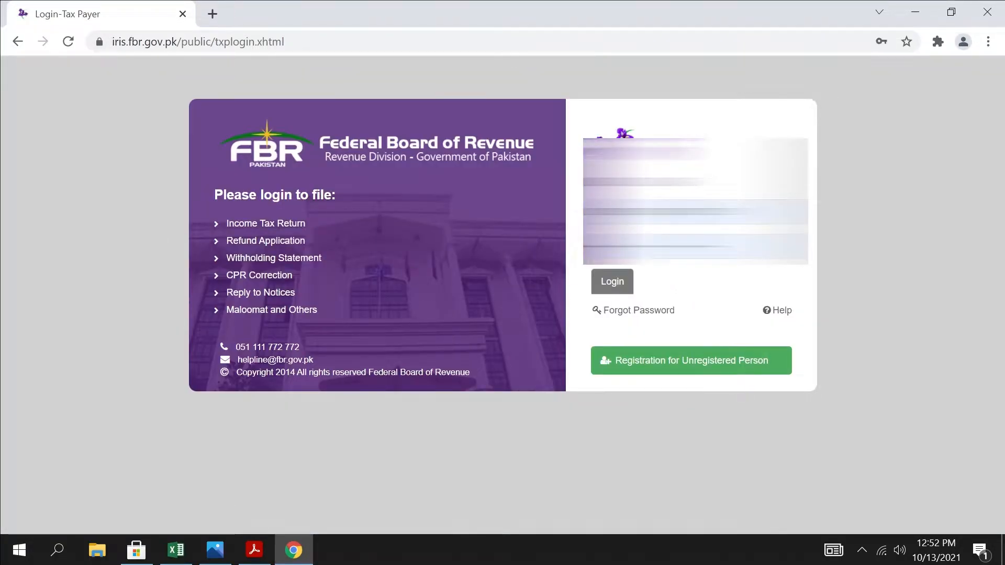
Open the New Registration form for an unregistered person from the IRIS login page
left_click(681, 212)
left_click(955, 378)
left_click(367, 42)
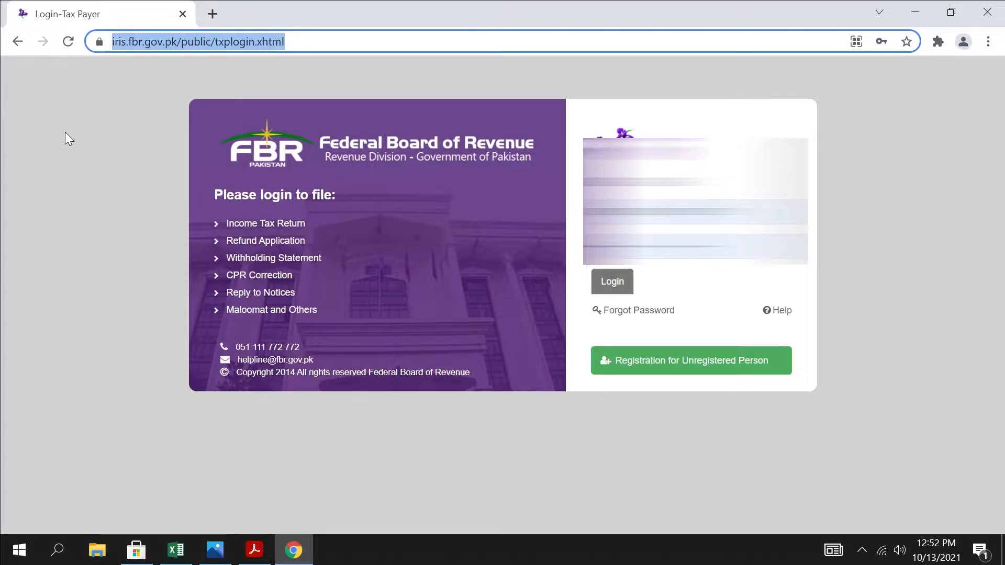
left_click_drag(374, 43, 104, 44)
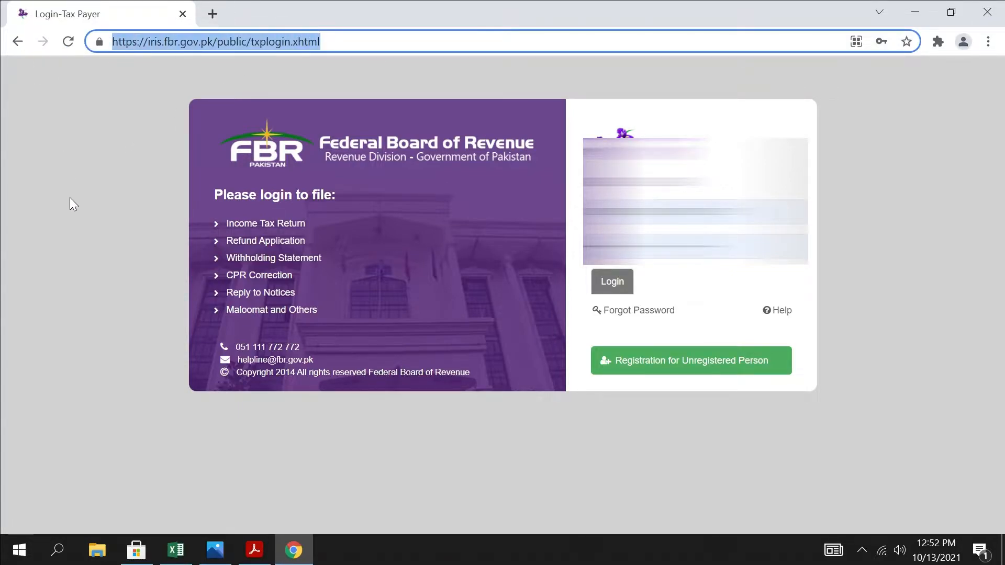
left_click(684, 370)
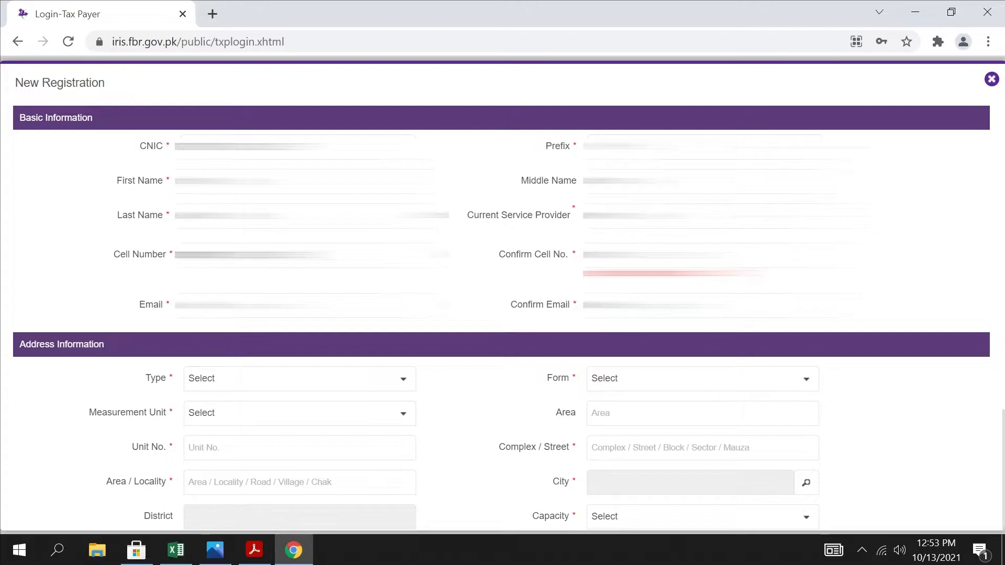
Fill in the applicant's cell number and email in Basic Information, repeating both in their confirmation fields
left_click_drag(267, 255, 104, 238)
left_click(649, 255)
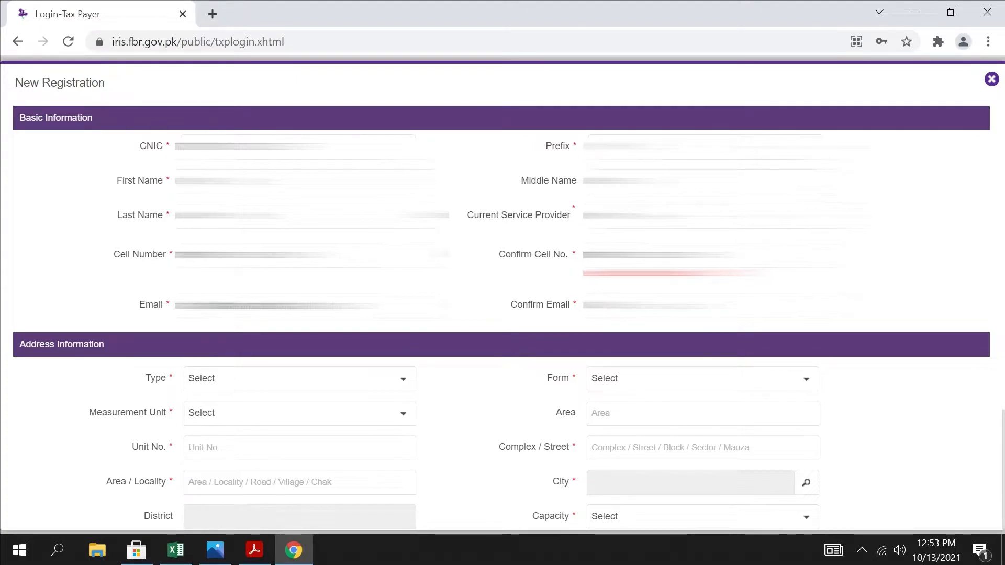
left_click_drag(361, 305, 1, 245)
left_click(698, 321)
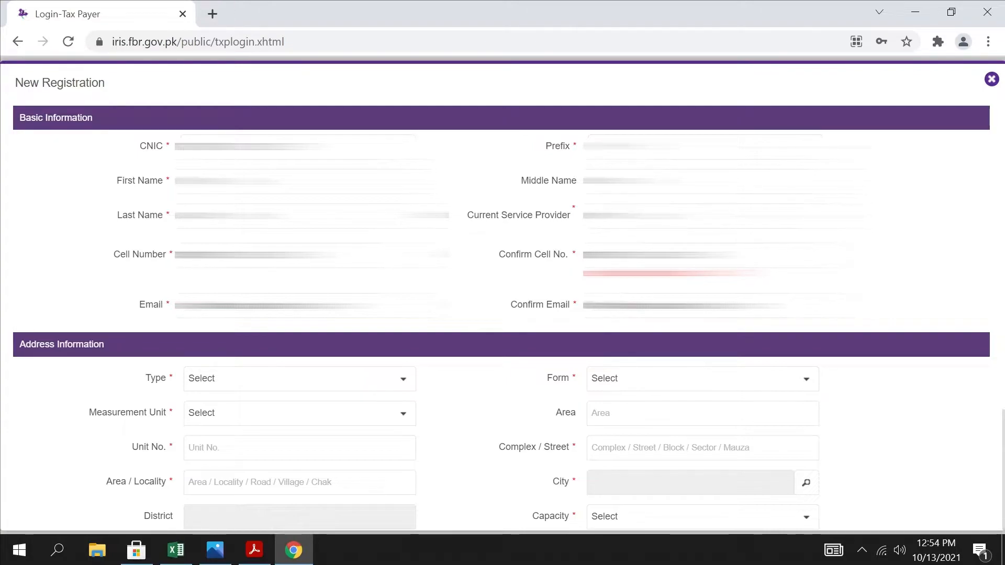
Set the address type to Residential Property and the form to House in Address Information
scroll(502, 315, "down", 2)
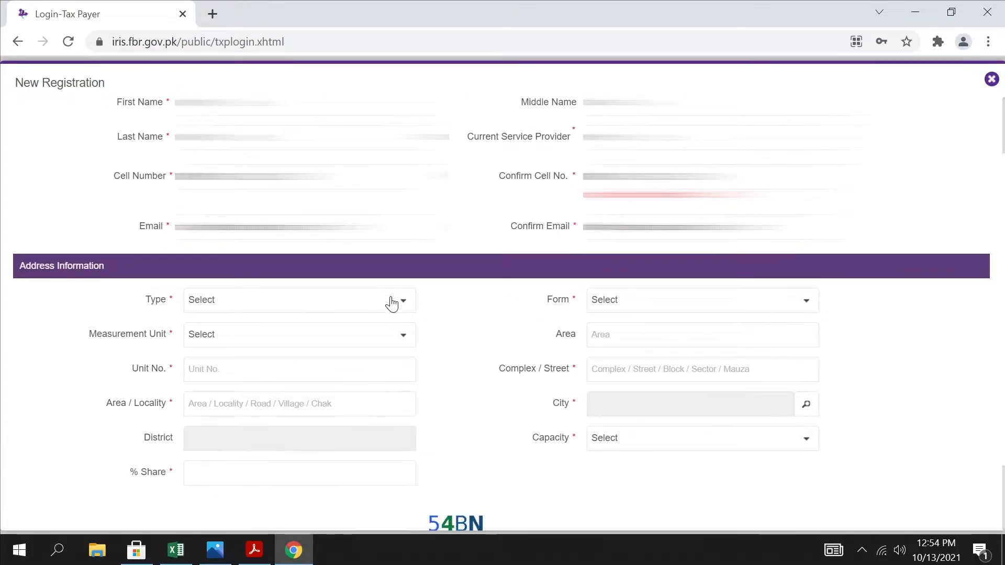
left_click(386, 302)
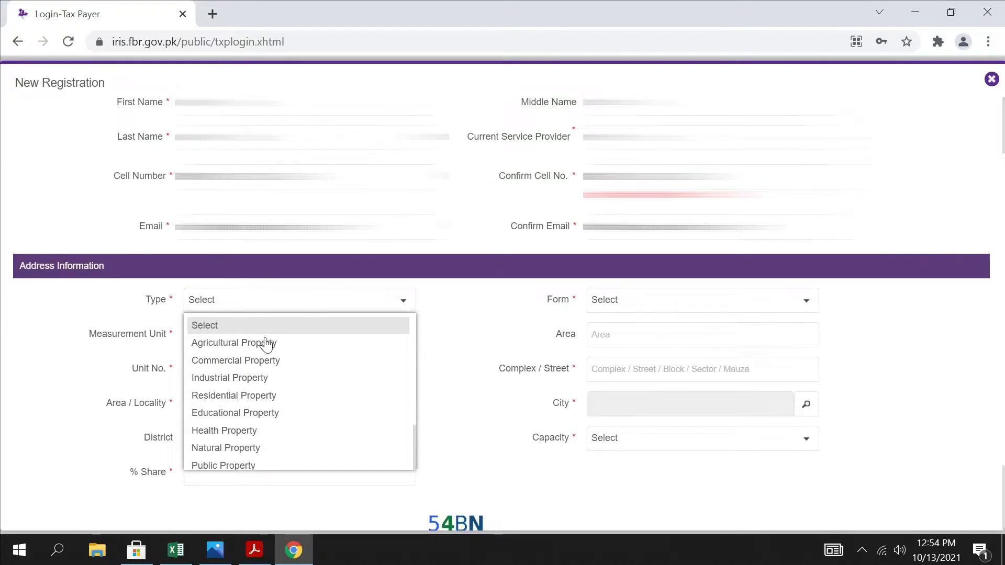
left_click(257, 396)
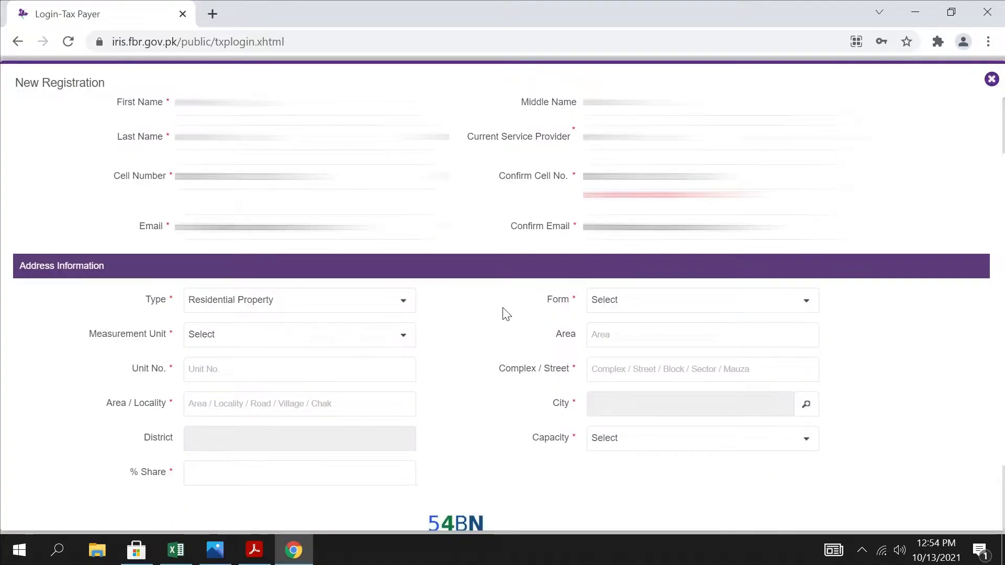
left_click(621, 309)
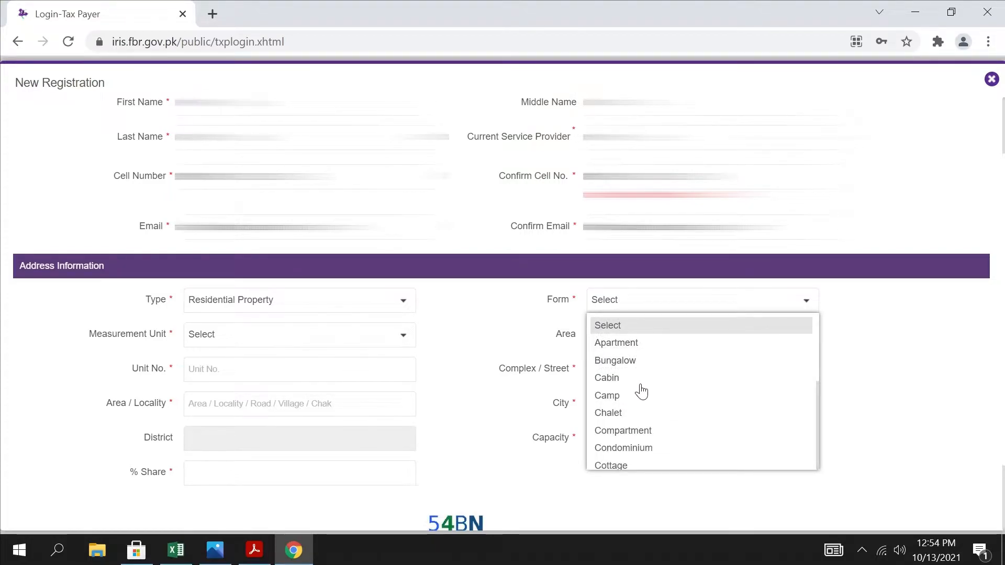
scroll(665, 417, "down", 3)
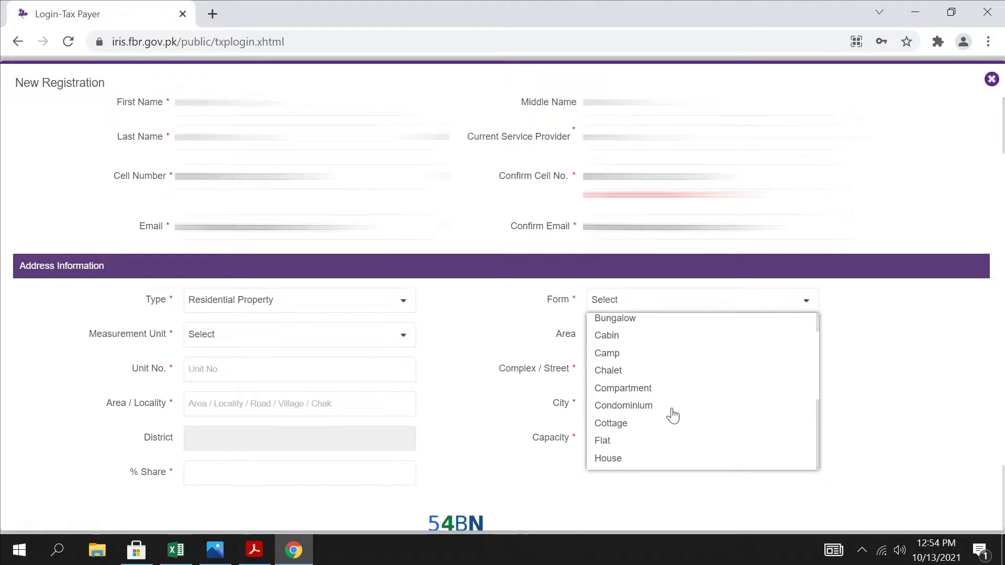
left_click(624, 423)
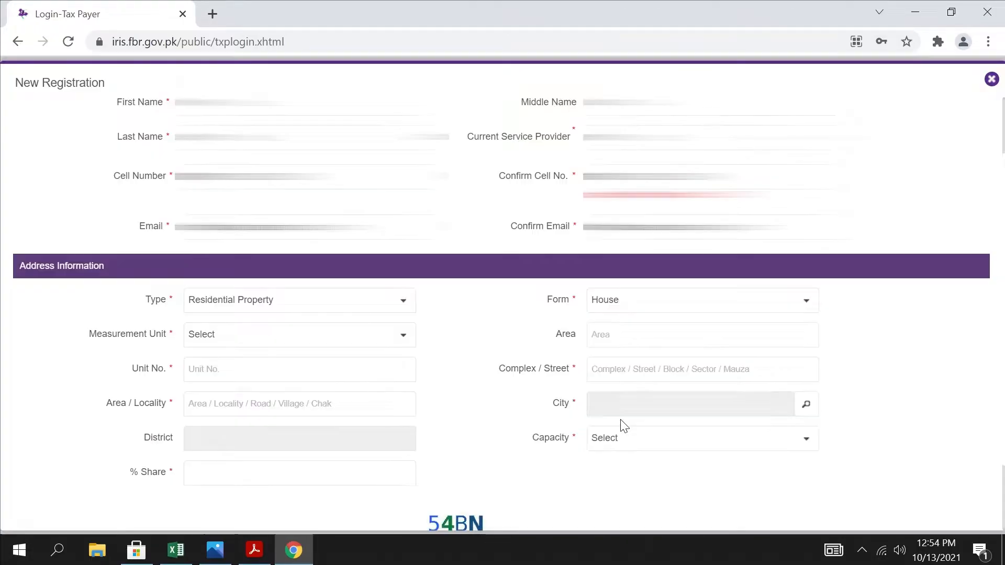
Set the property's measurement unit to Marla and its area to 5
left_click(245, 346)
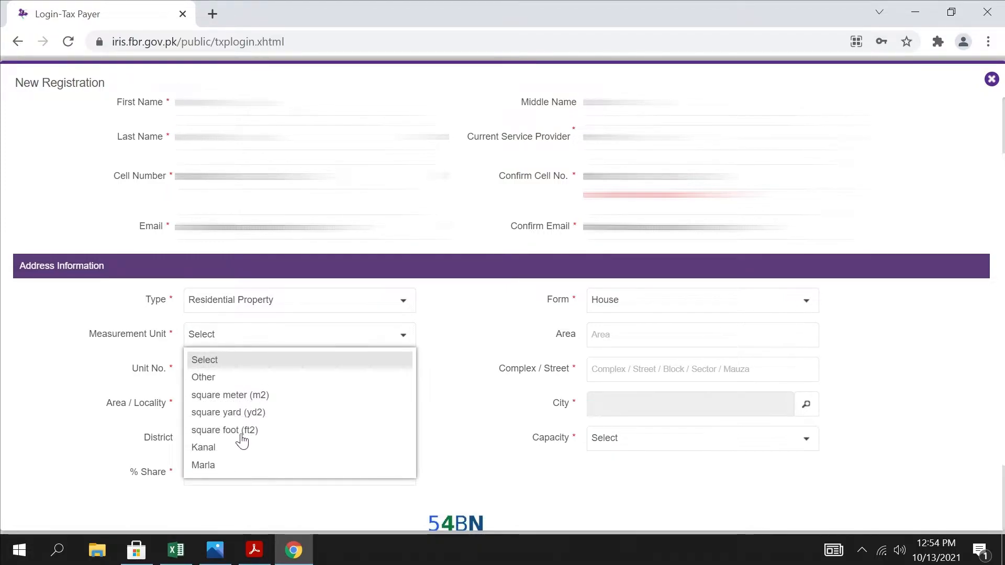
left_click(218, 465)
type("5")
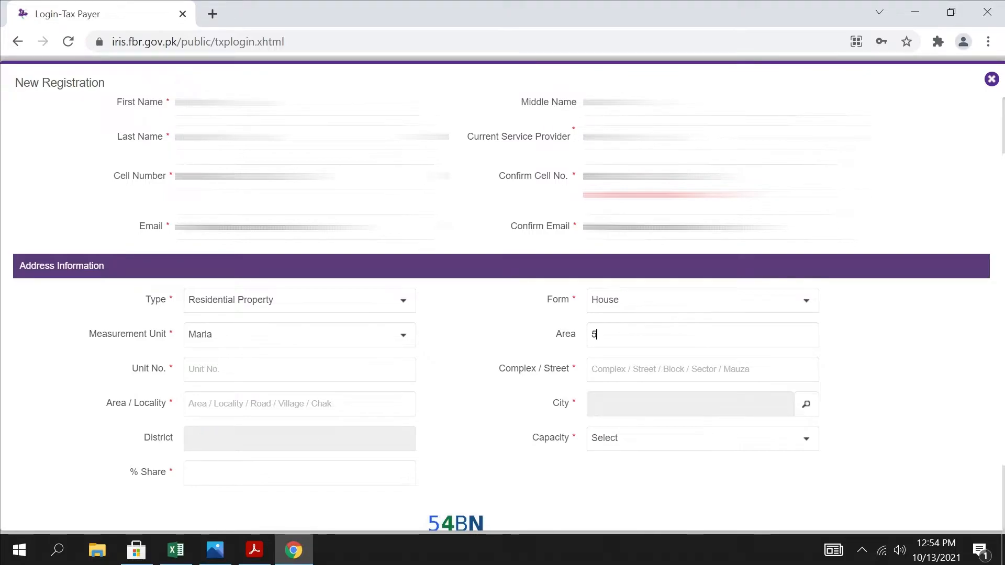
Fill in the applicant's unit number, complex or street, and area or locality in the address section
left_click(230, 370)
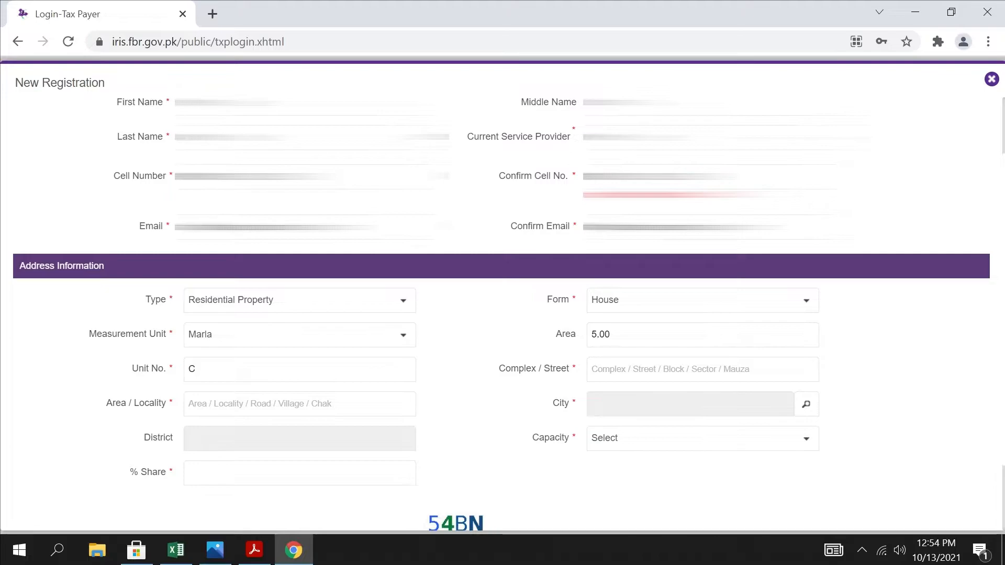
left_click(597, 370)
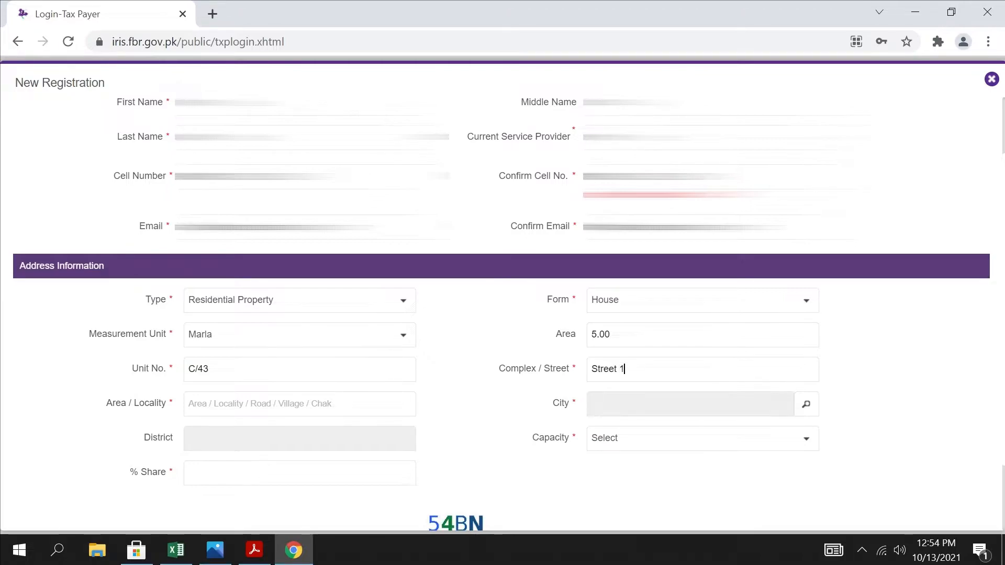
key("Tab")
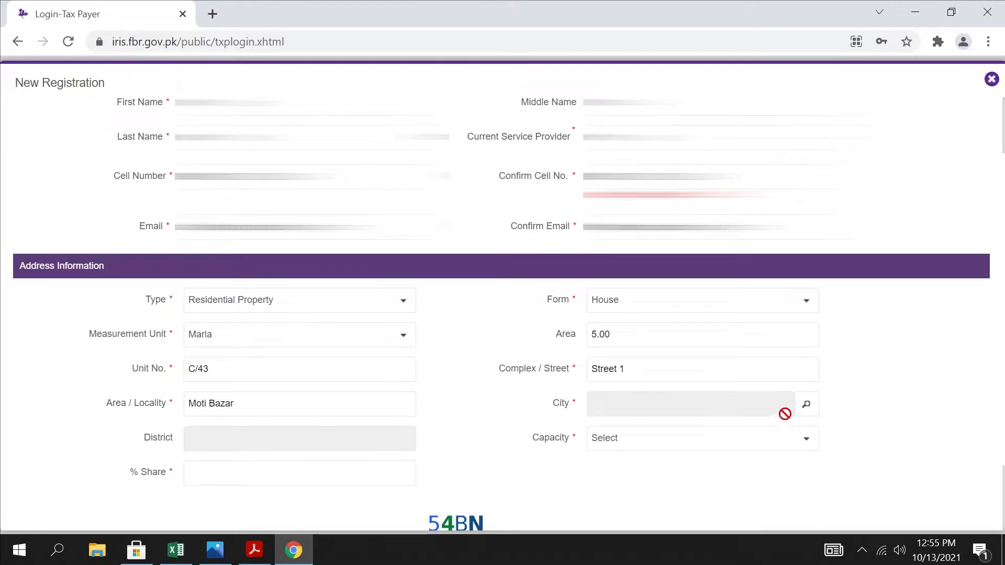
Look up and select Rawalpindi as the city, and record the ownership as capacity Owner with a % Share of 1
left_click(806, 404)
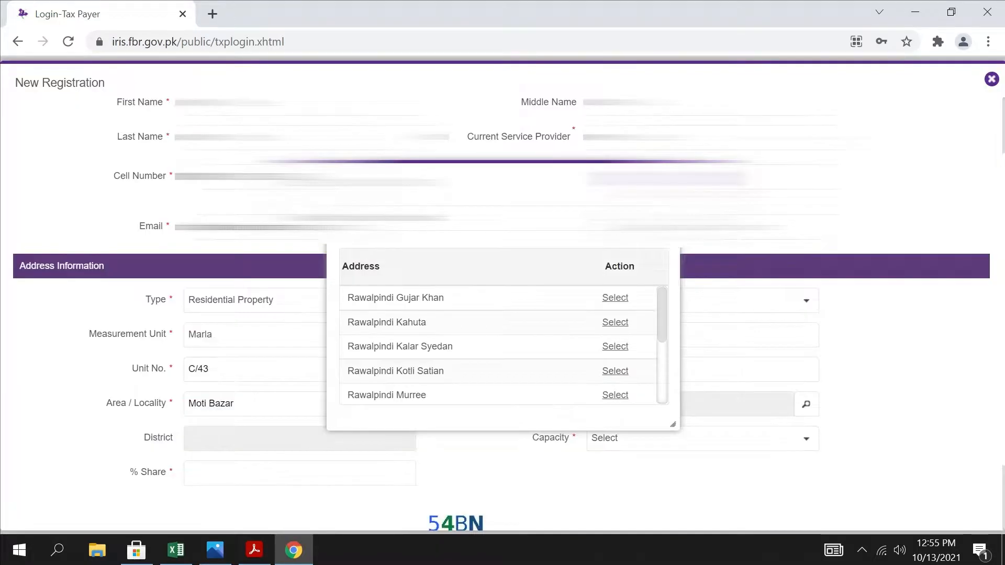
scroll(464, 341, "down", 2)
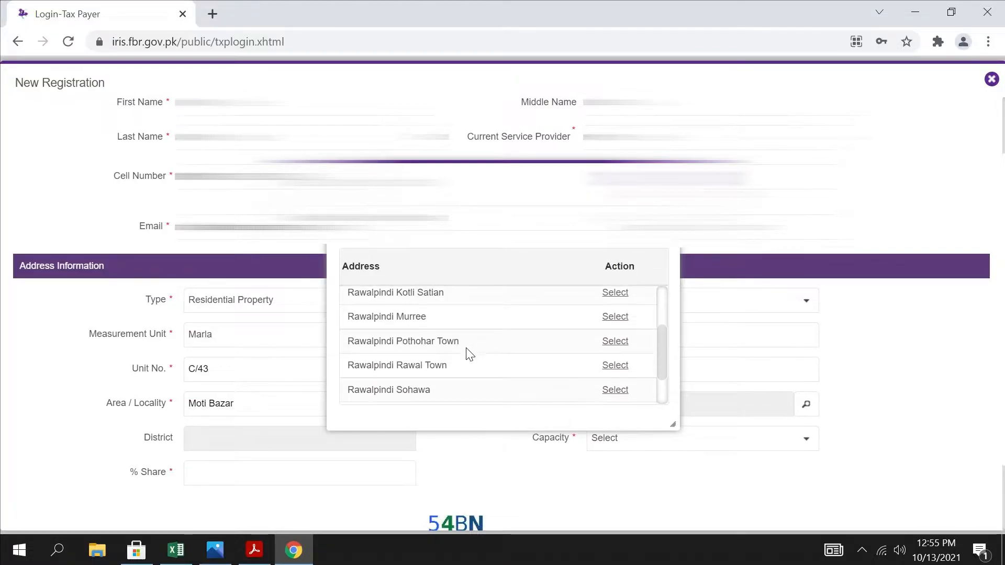
scroll(469, 360, "down", 1)
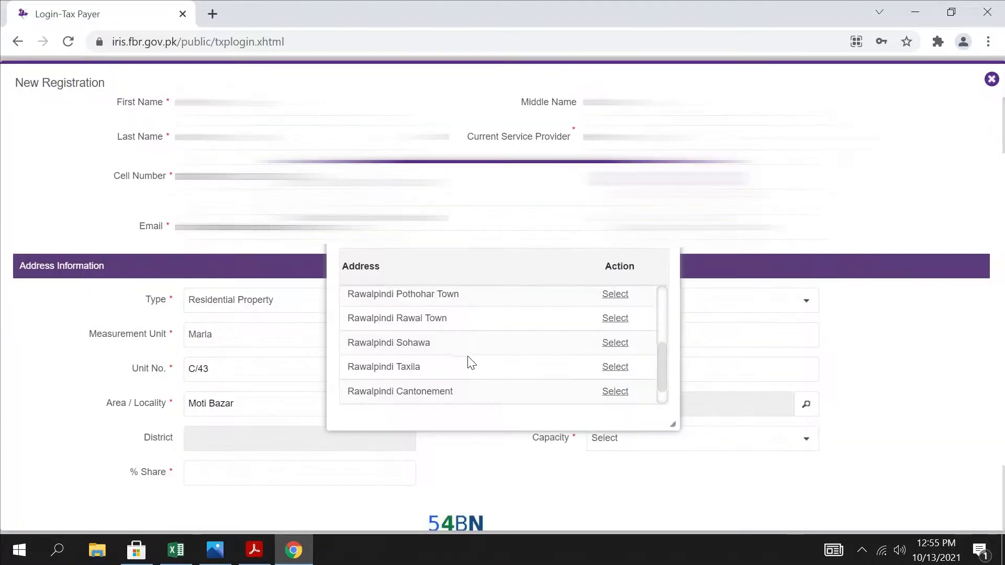
scroll(516, 388, "down", 1)
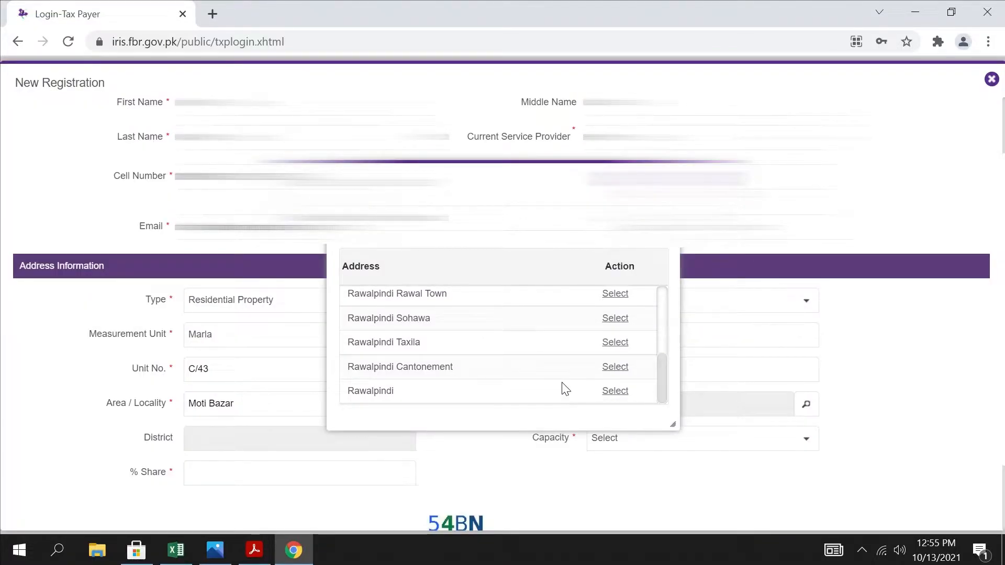
left_click(614, 390)
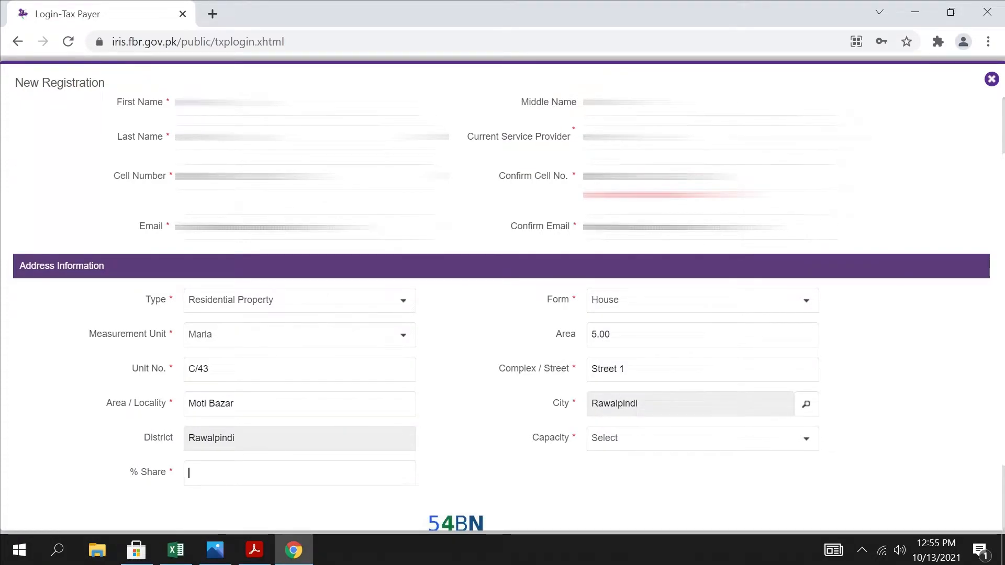
left_click(640, 441)
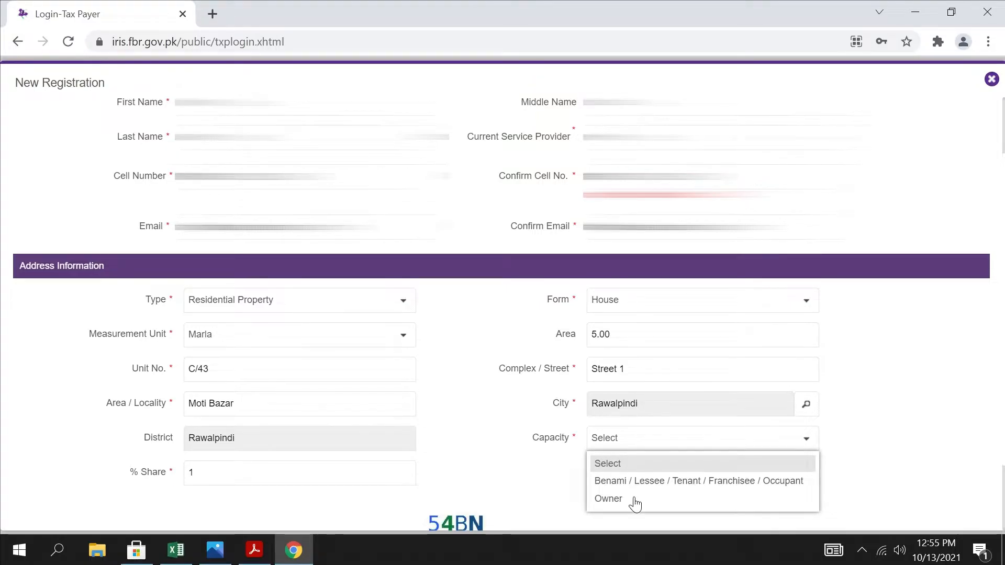
left_click(617, 500)
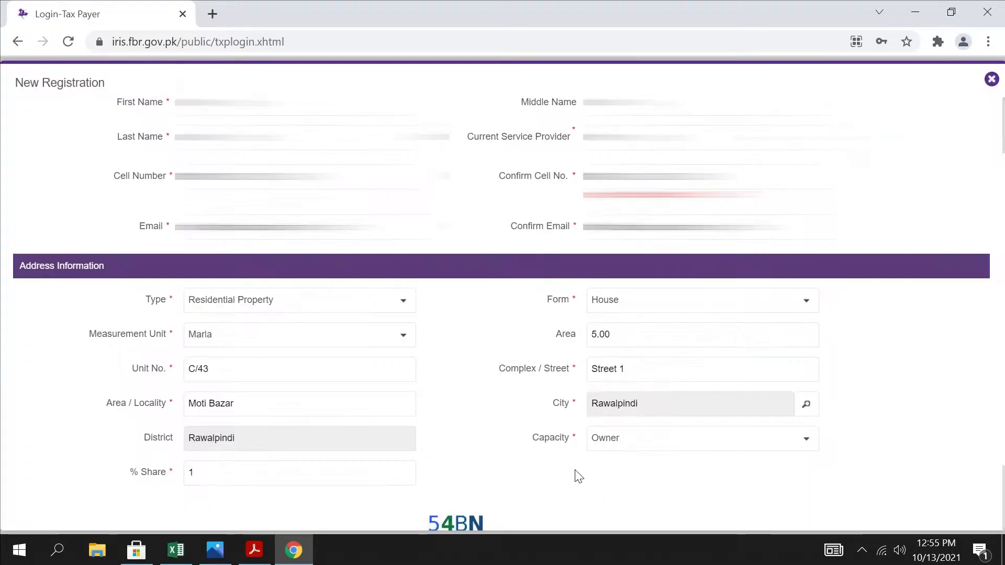
Enter the captcha characters below the address section and submit the registration form
scroll(576, 475, "down", 2)
left_click(530, 465)
type("54BN")
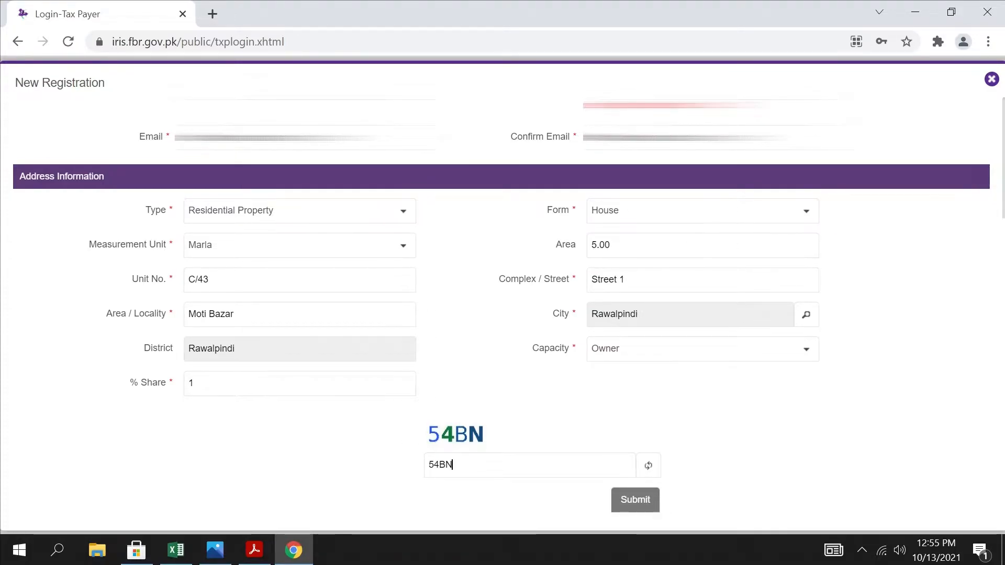
left_click(634, 500)
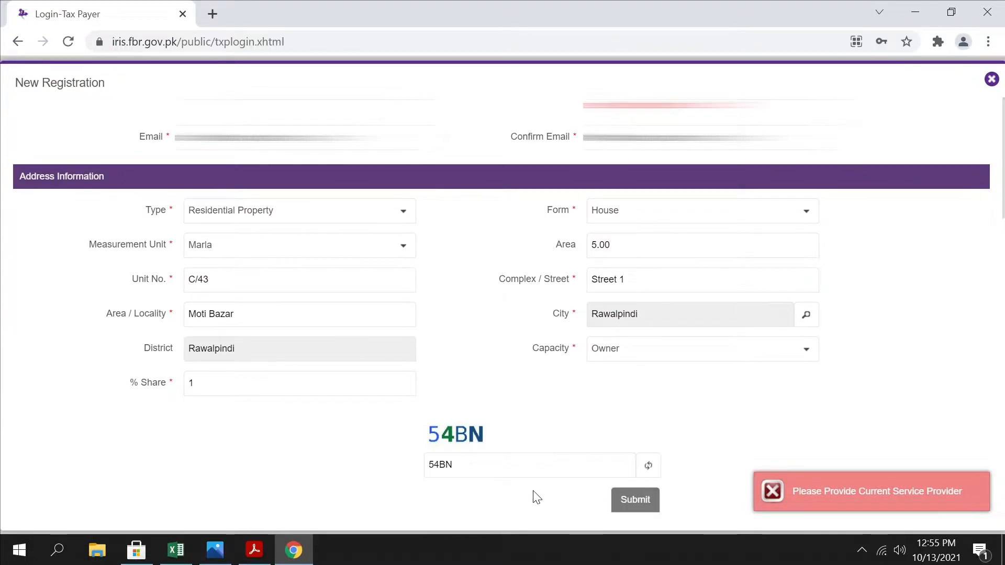
Set Current Service Provider to Zong in Basic Information and submit the registration form again
scroll(523, 494, "up", 3)
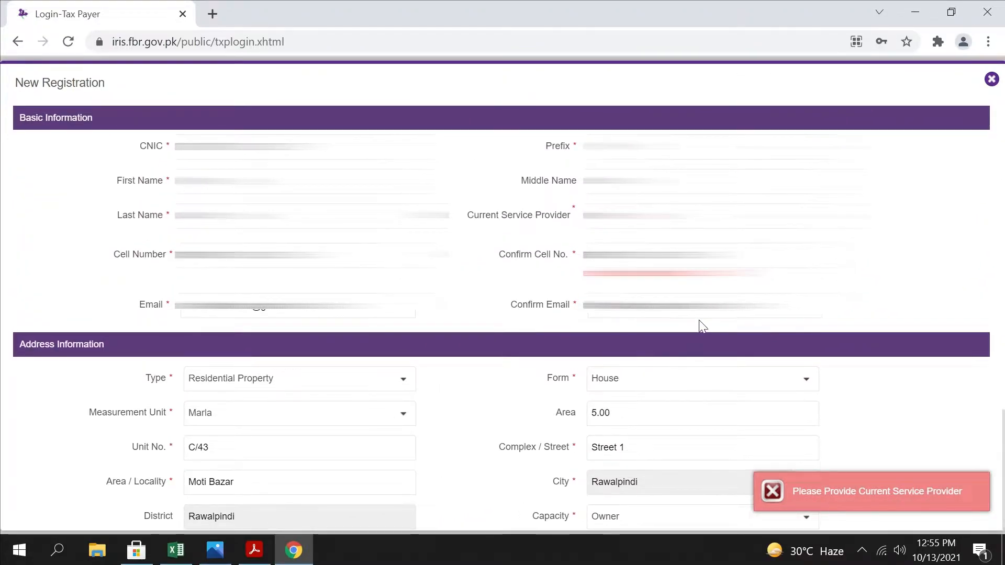
left_click(702, 215)
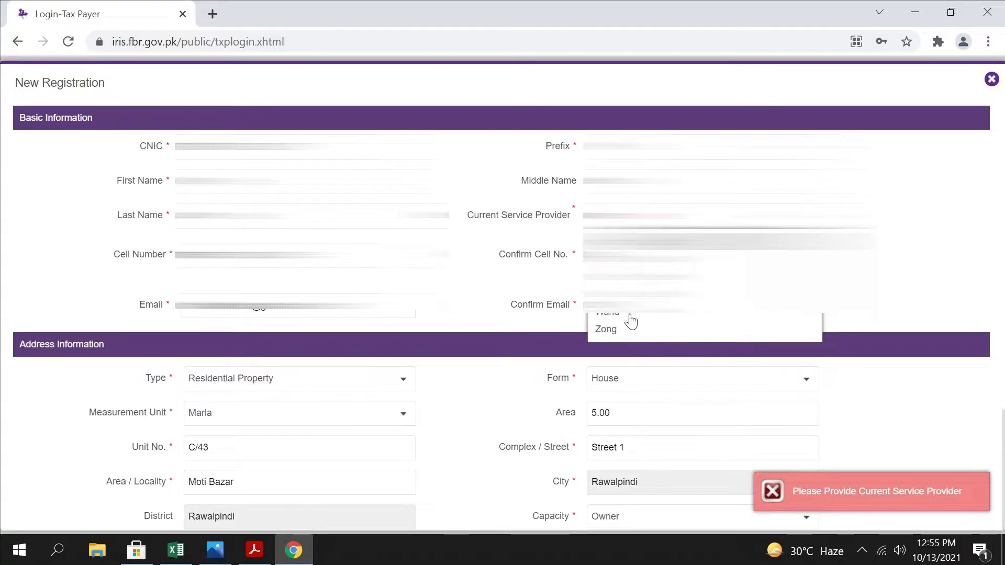
left_click(605, 330)
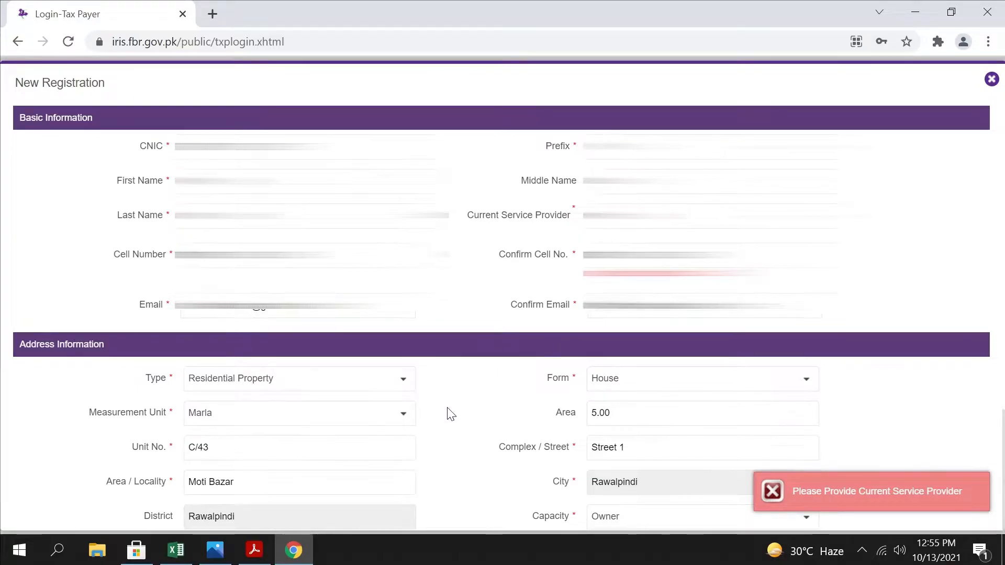
scroll(448, 414, "down", 3)
left_click(647, 500)
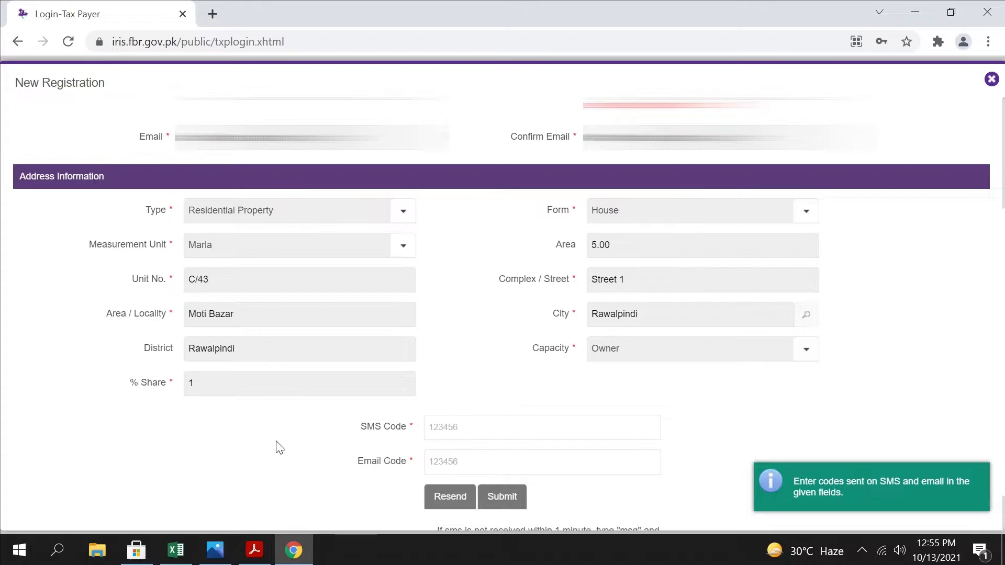
Look over the SMS Code and Email Code verification fields beneath the submitted address details
scroll(298, 442, "down", 1)
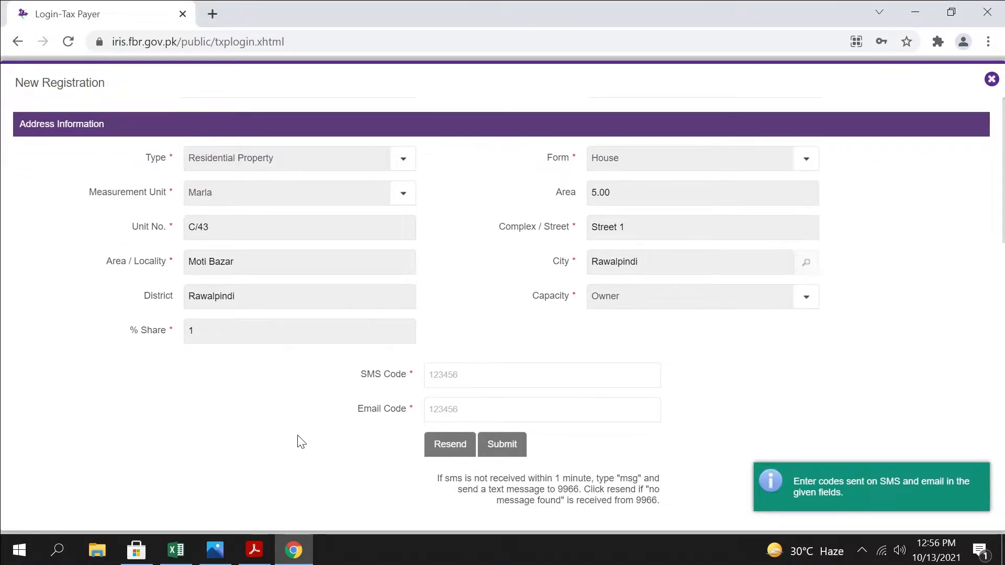
left_click(381, 373)
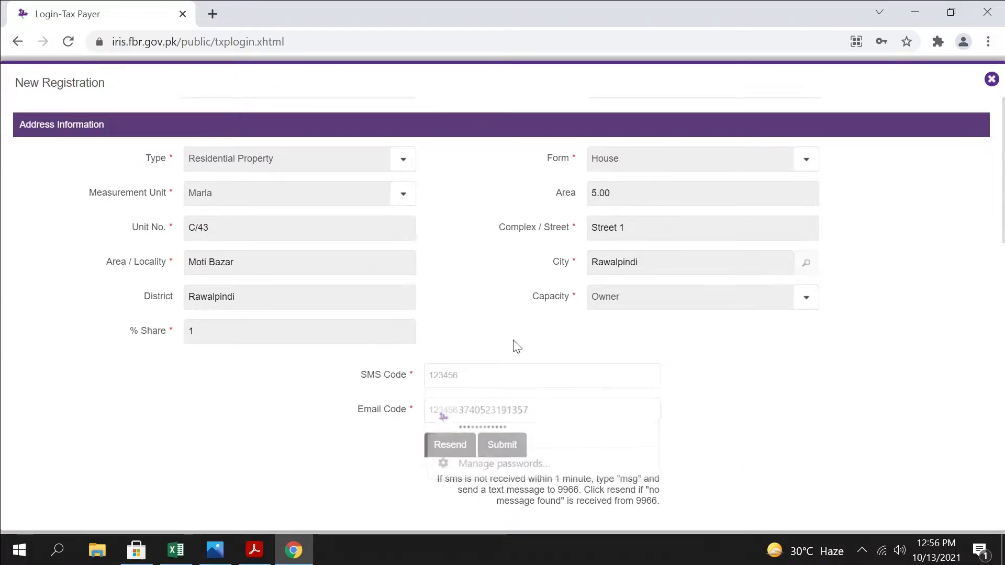
left_click(521, 410)
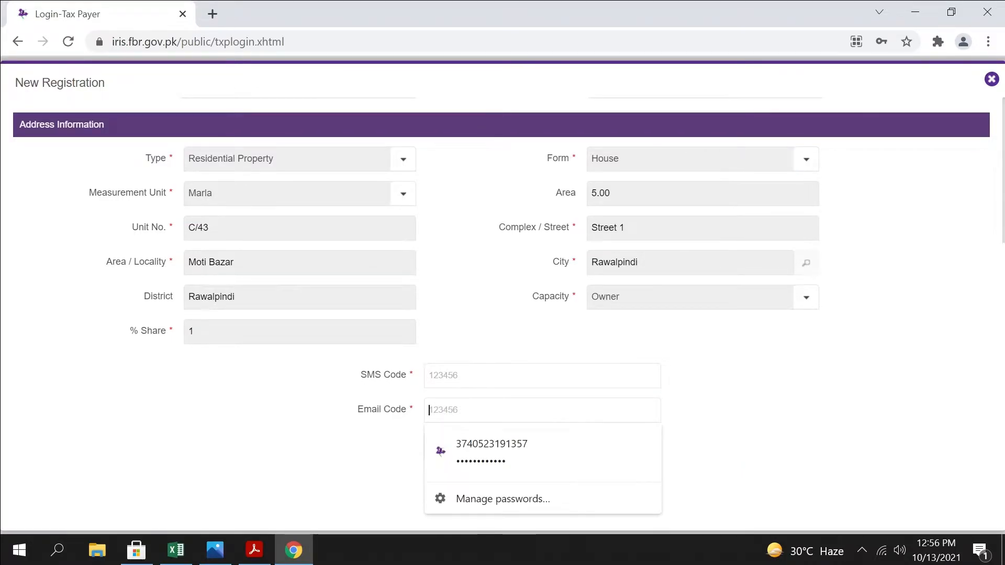
Review the submitted basic and address details of the New Registration form, and return to the Iris login page
left_click(296, 451)
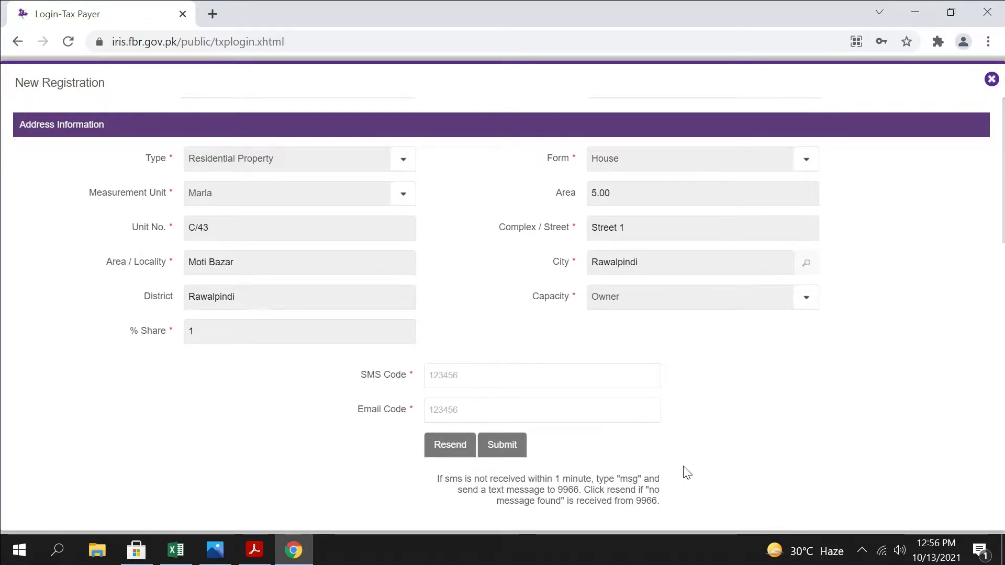
scroll(679, 469, "up", 4)
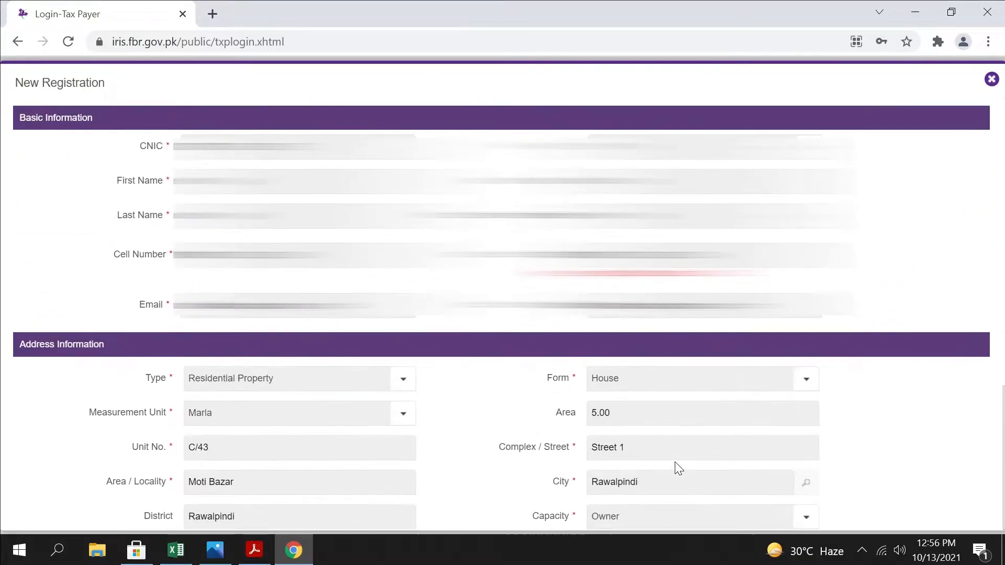
scroll(679, 469, "down", 4)
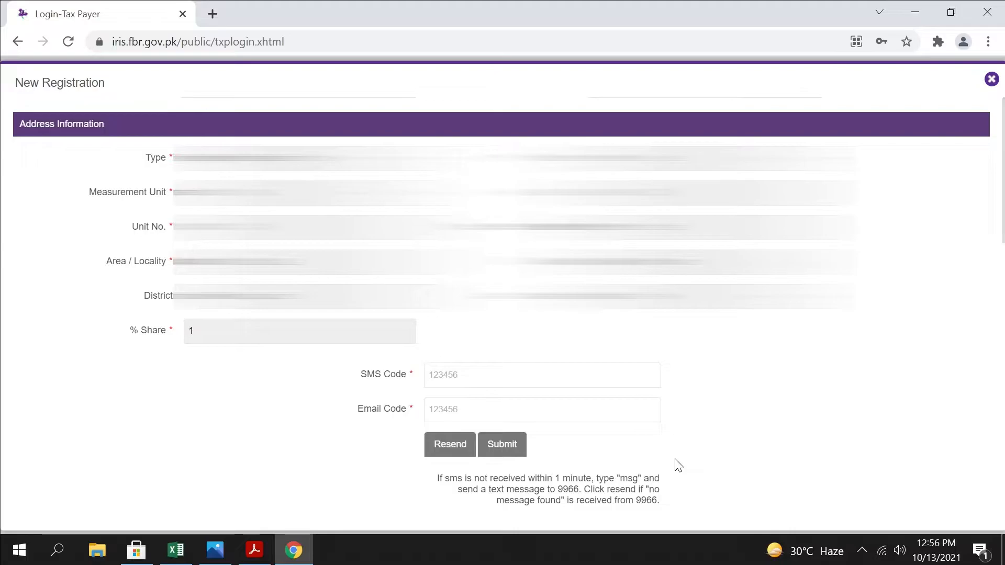
scroll(679, 466, "up", 4)
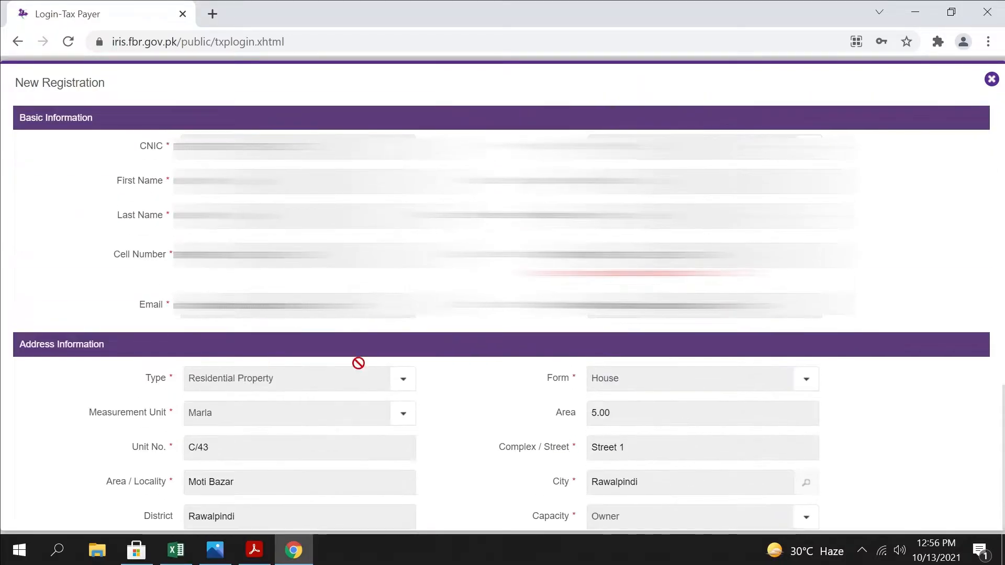
left_click(17, 41)
left_click(140, 235)
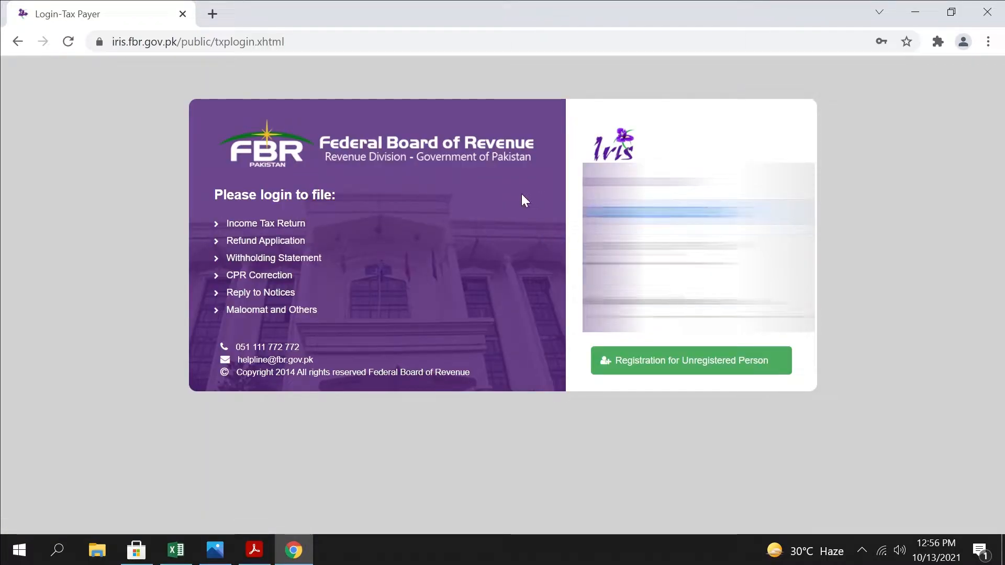
Try to log in to Iris with the saved registration number and password
left_click_drag(654, 247, 501, 229)
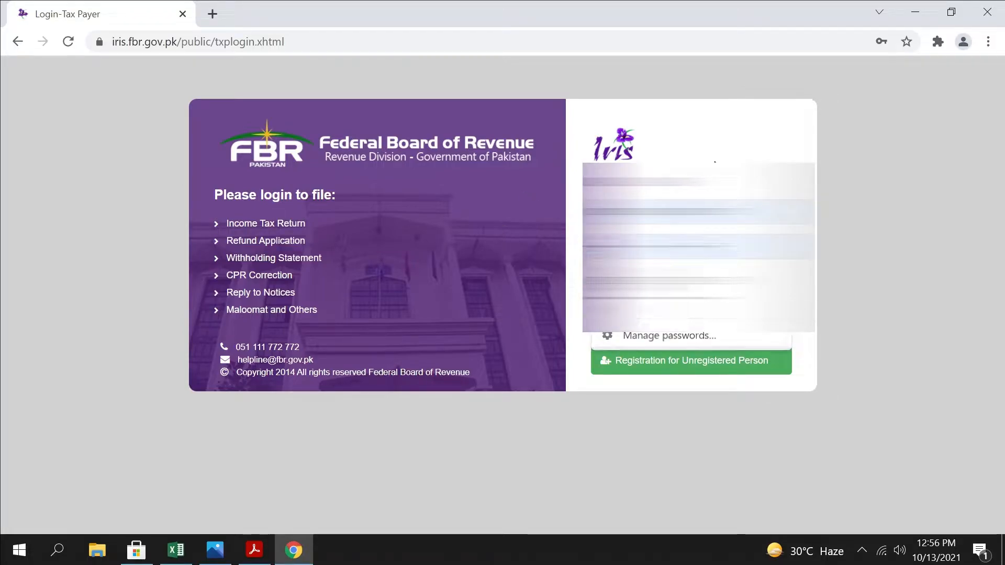
left_click(628, 283)
left_click(628, 282)
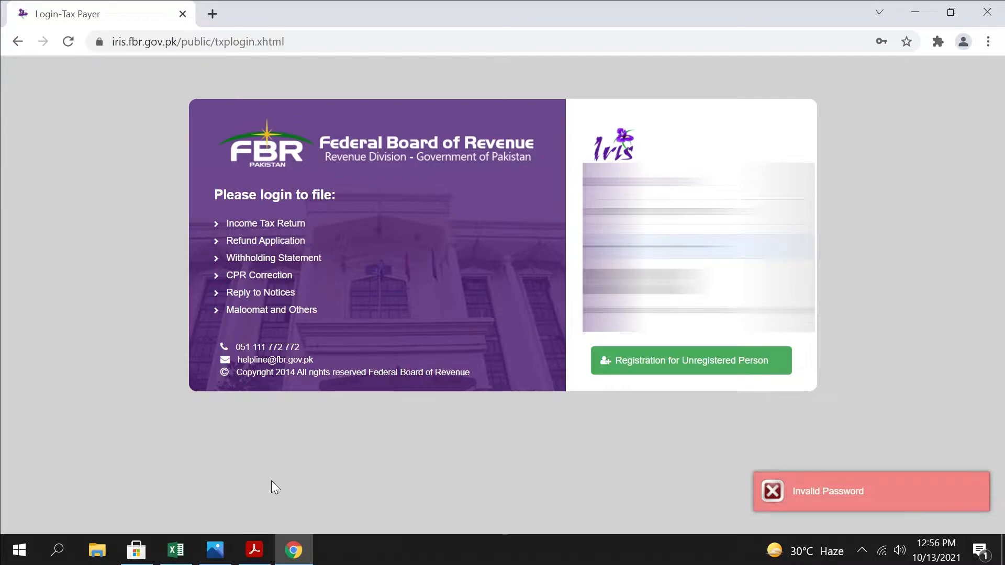
left_click(670, 247)
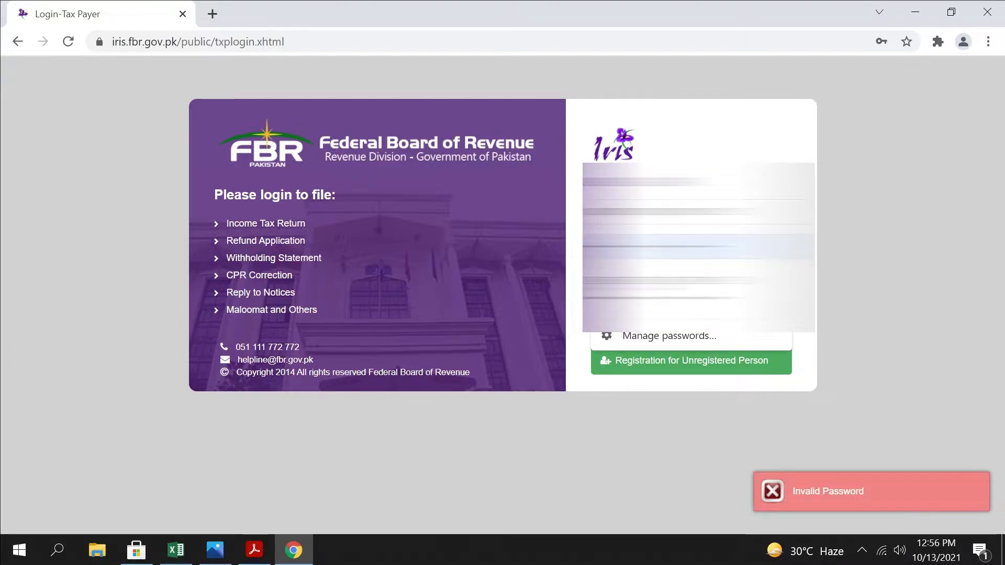
left_click(534, 238)
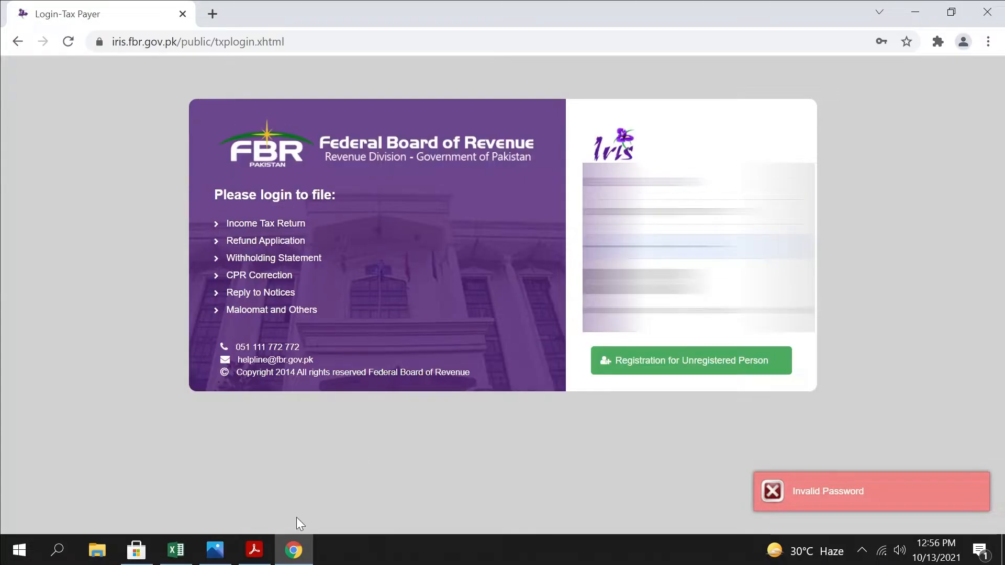
Look up the account password in the Data sheet of the TAX workbook in Excel, and log in to Iris with it
left_click(168, 561)
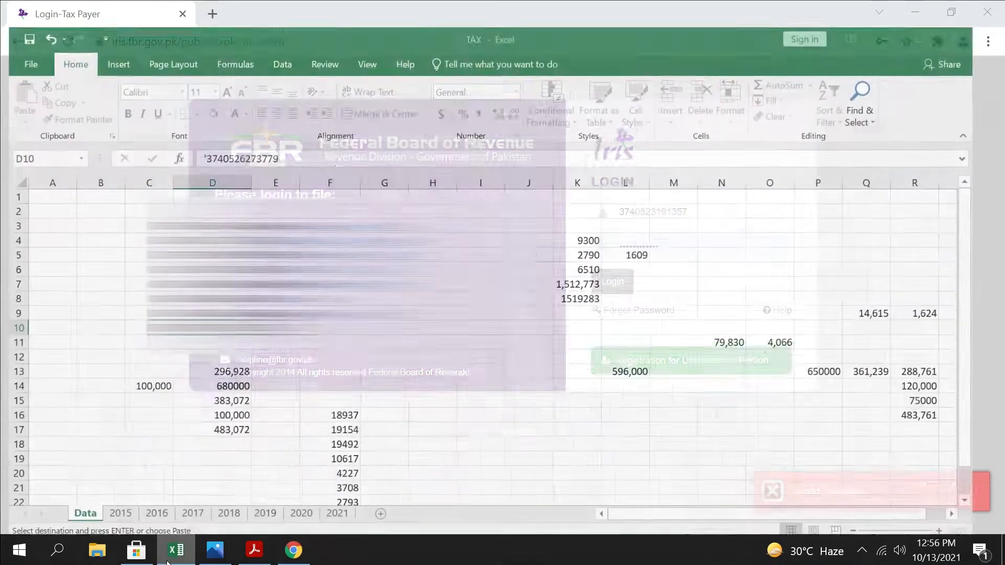
key("ctrl+Up")
key("alt+Tab")
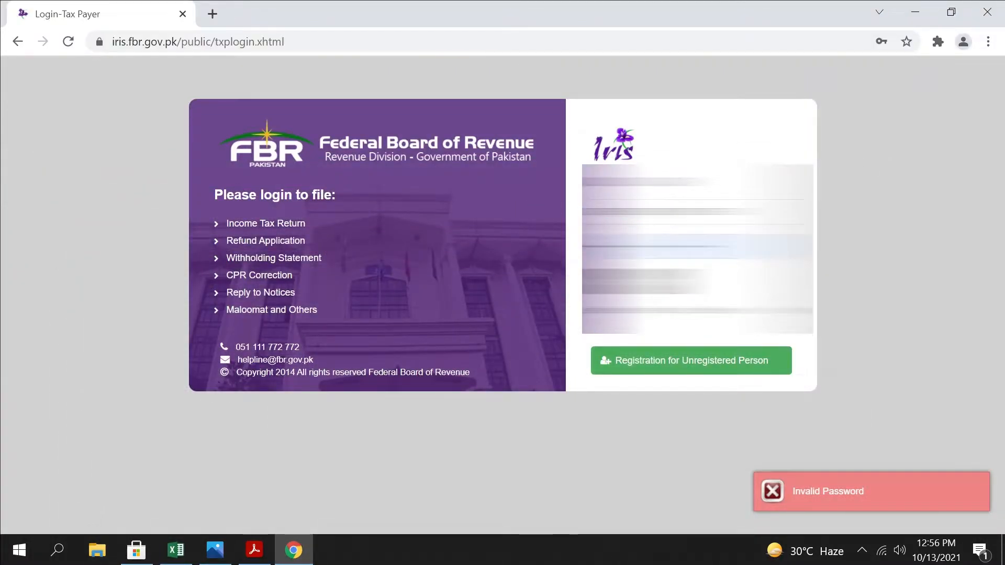
left_click(542, 239)
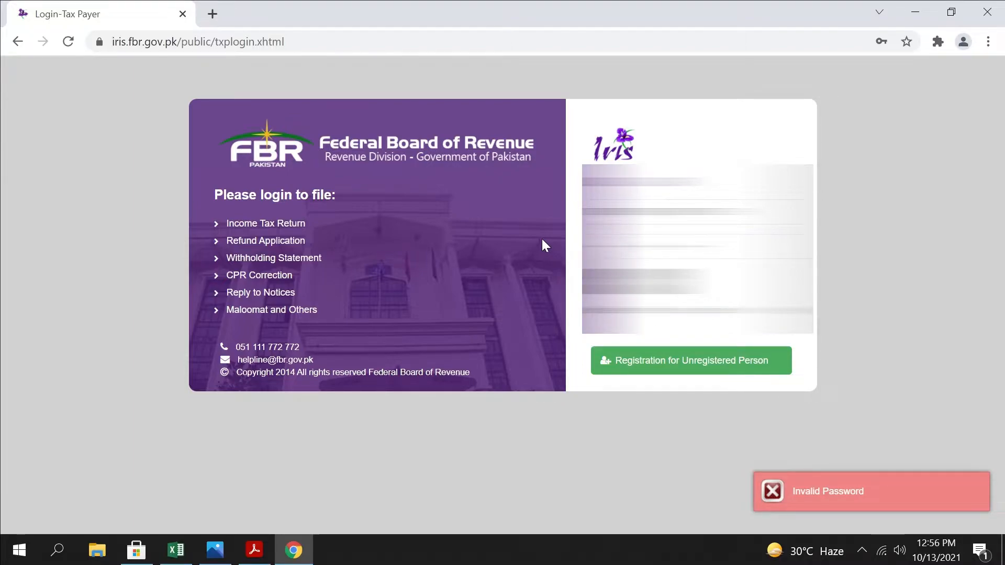
left_click(618, 282)
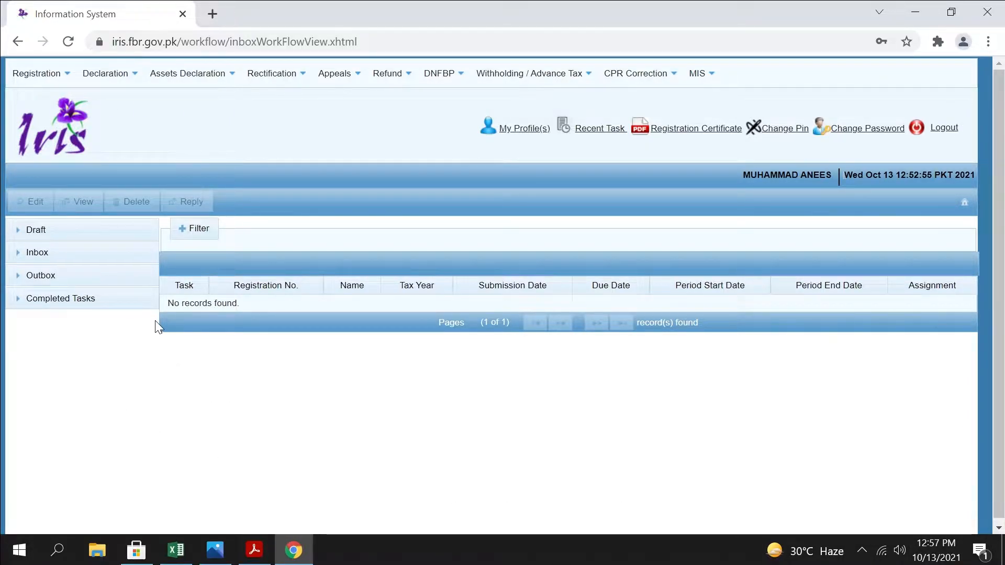
Try to start an original Normal Return (Ind/AOP/COY) for tax period 2021, and close the form
left_click(107, 73)
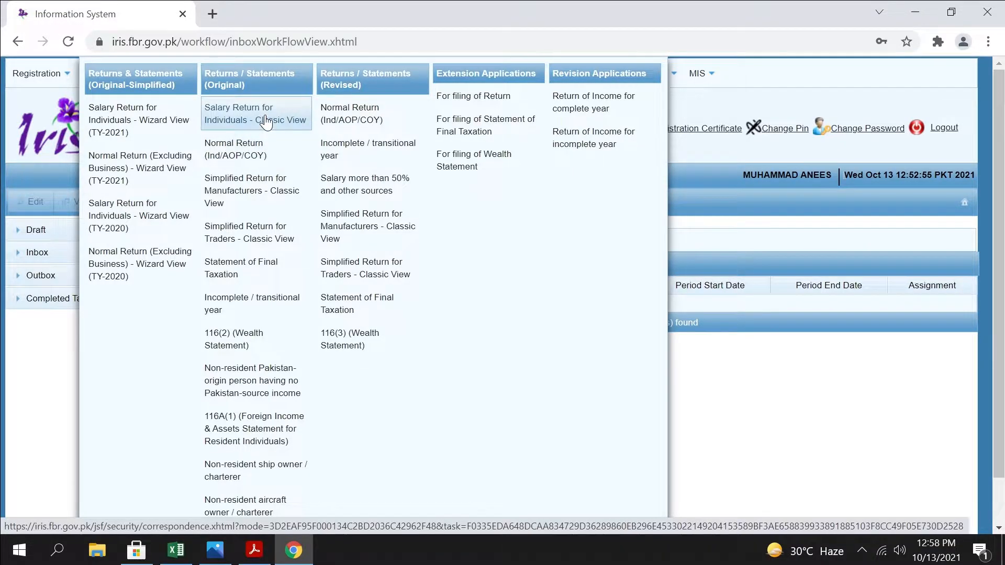
left_click(263, 149)
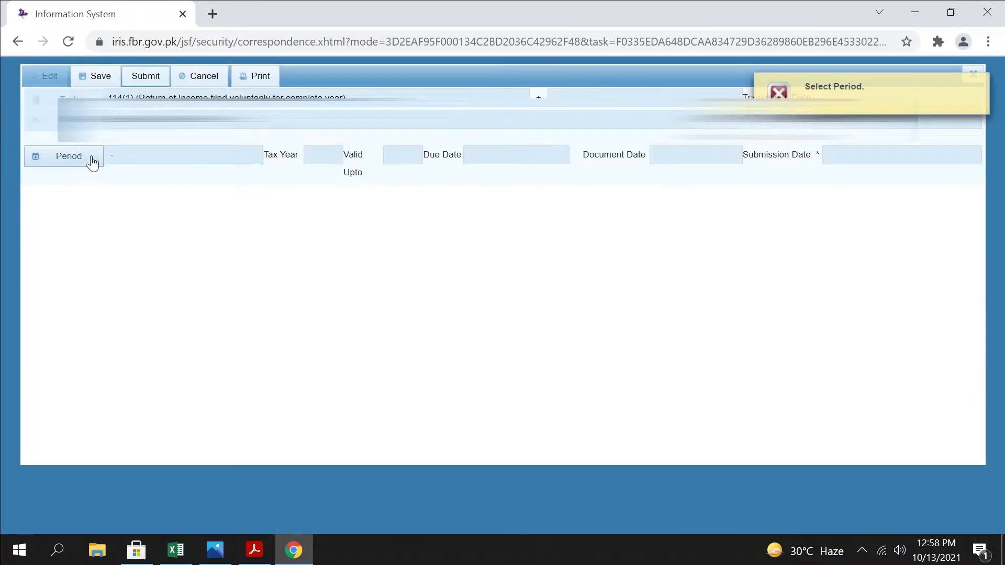
left_click(72, 157)
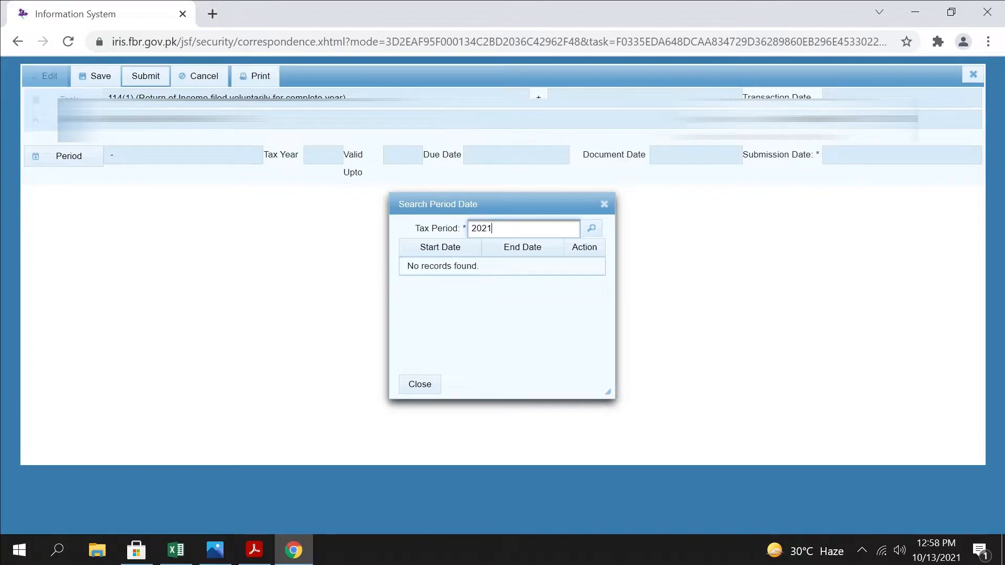
left_click(592, 229)
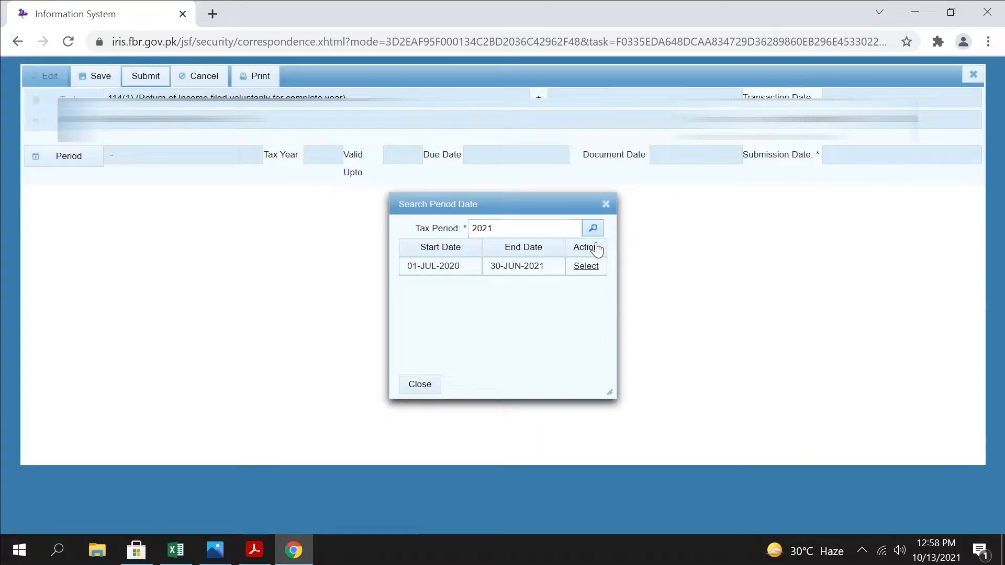
left_click(592, 268)
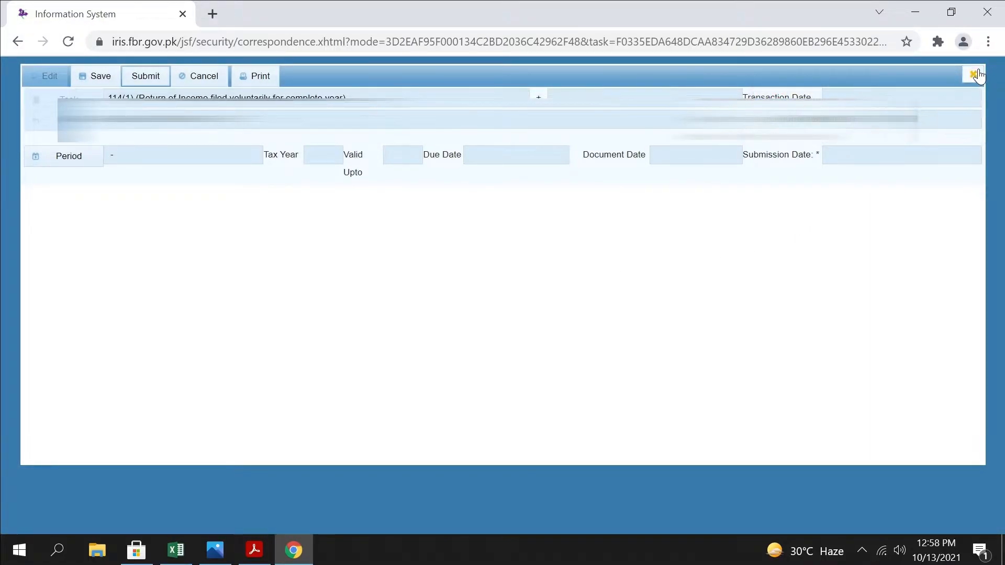
left_click(973, 74)
left_click(412, 320)
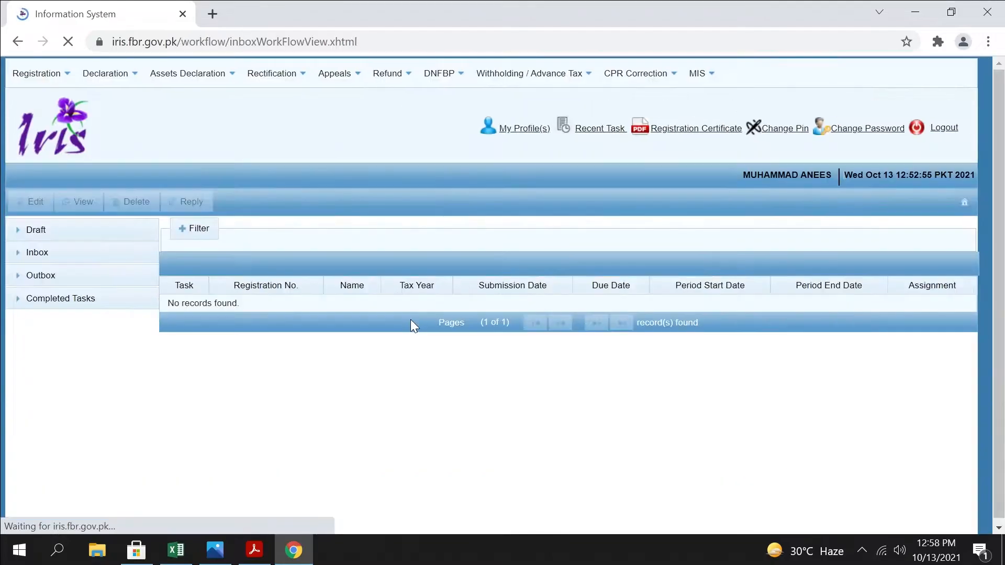
Delete the draft 114(1) return of income declaration for tax year 2021
left_click(37, 232)
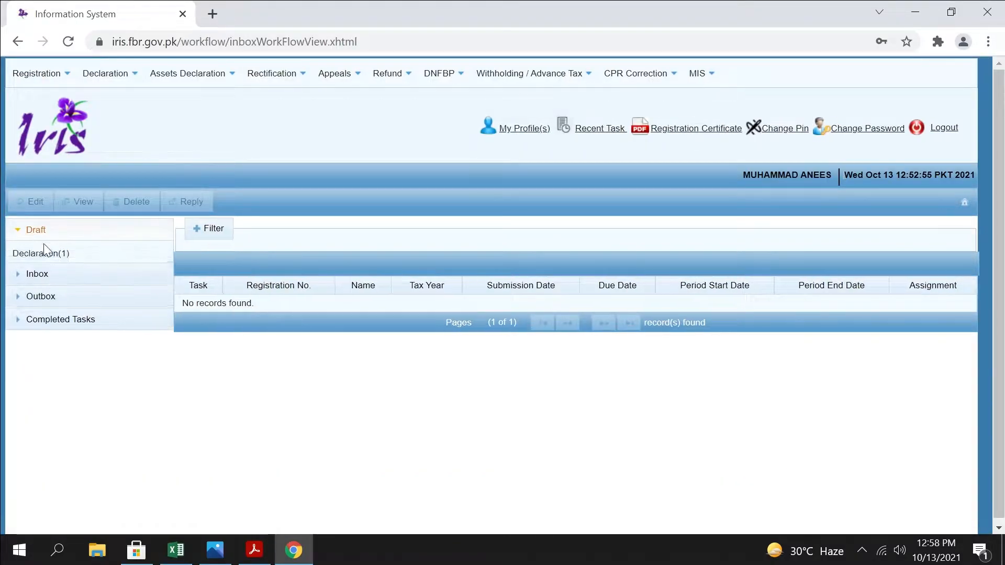
left_click(56, 257)
left_click(243, 321)
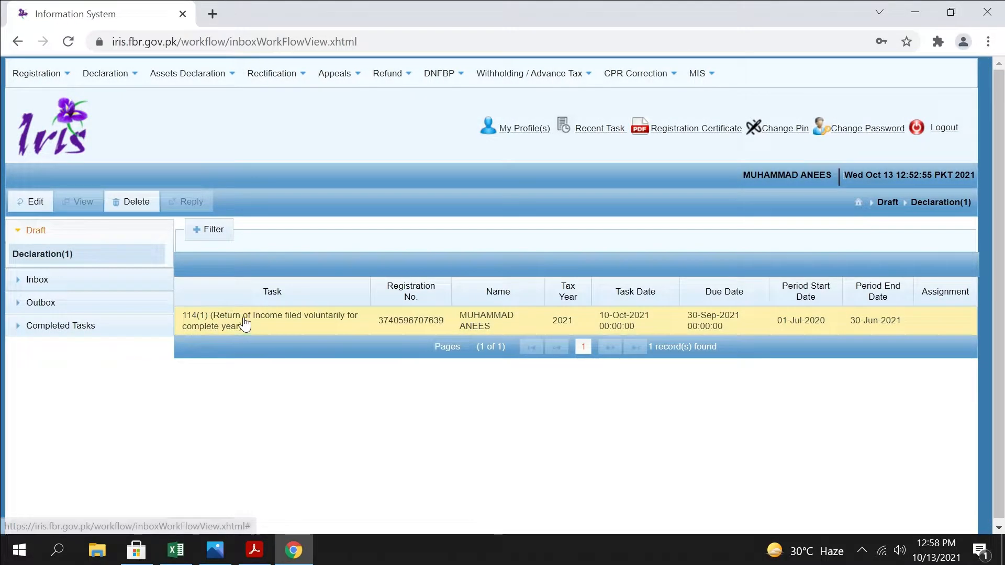
left_click(137, 202)
left_click(422, 319)
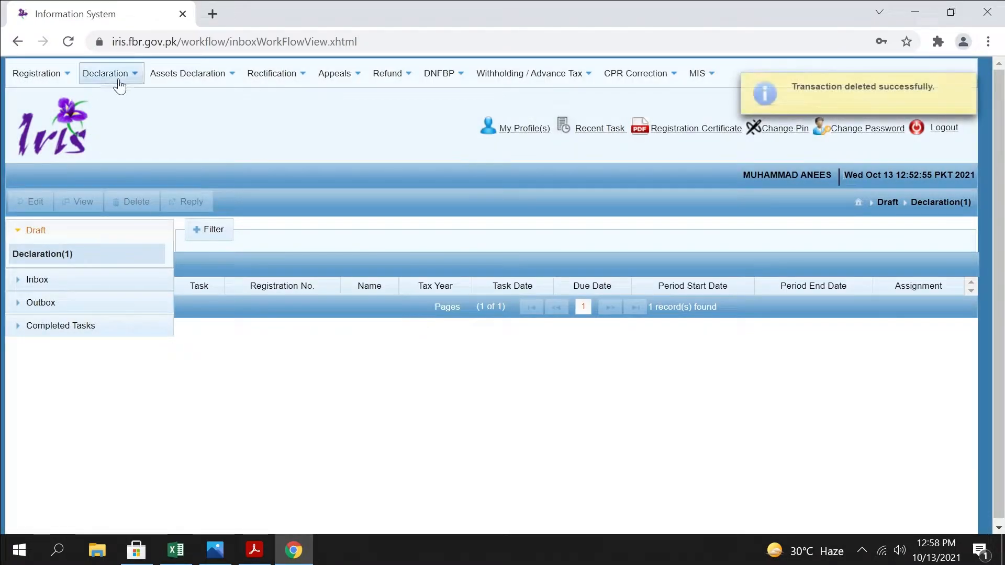
Start an original Normal Return (Ind/AOP/COY) for tax period 2021, selecting 01-JUL-2020 to 30-JUN-2021
left_click(109, 76)
left_click(246, 152)
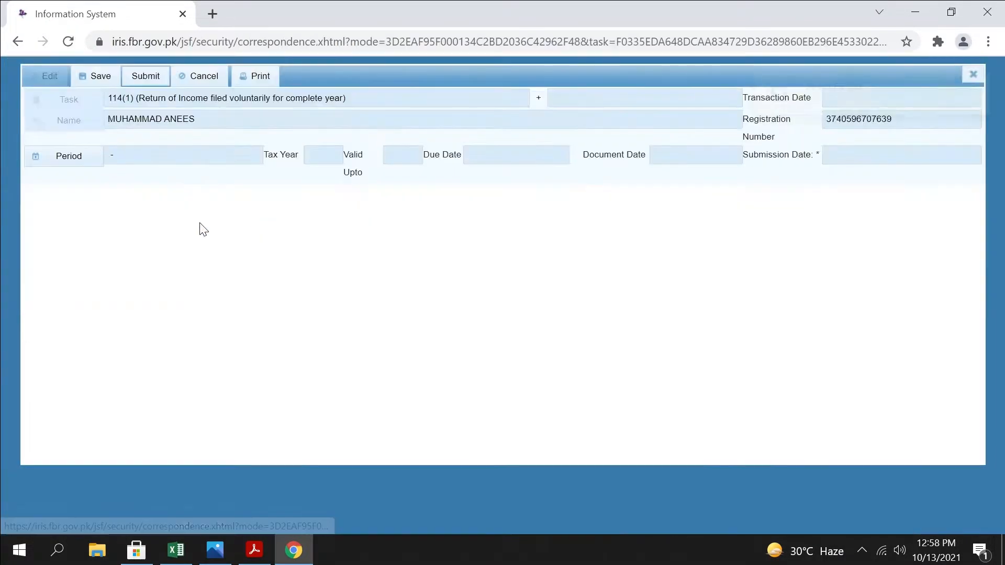
type("2021")
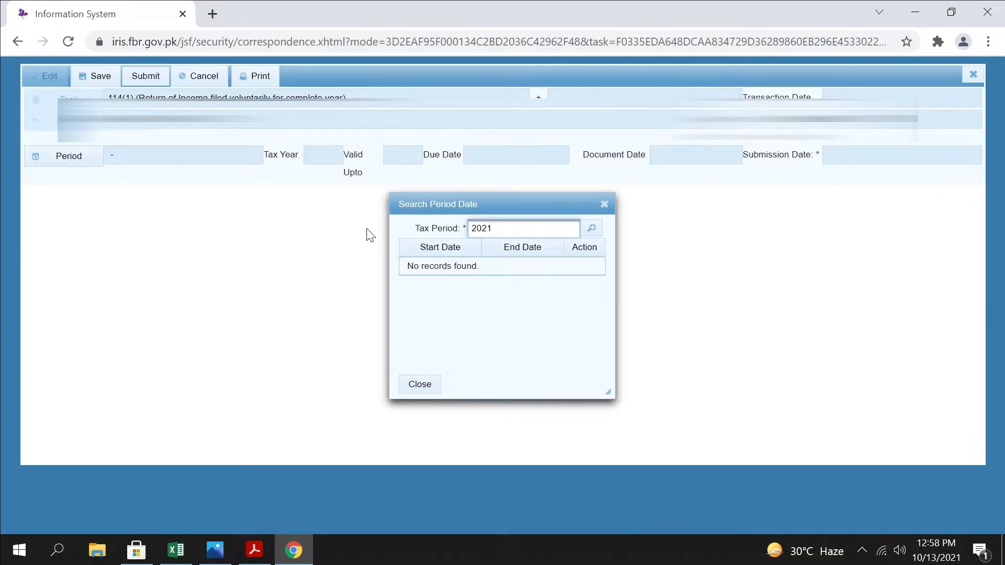
left_click(594, 229)
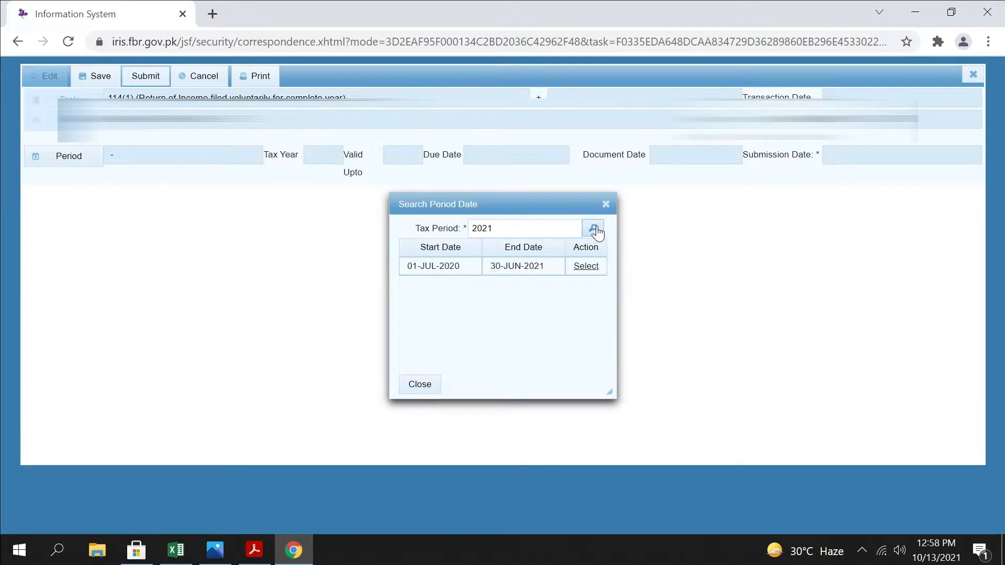
left_click(594, 268)
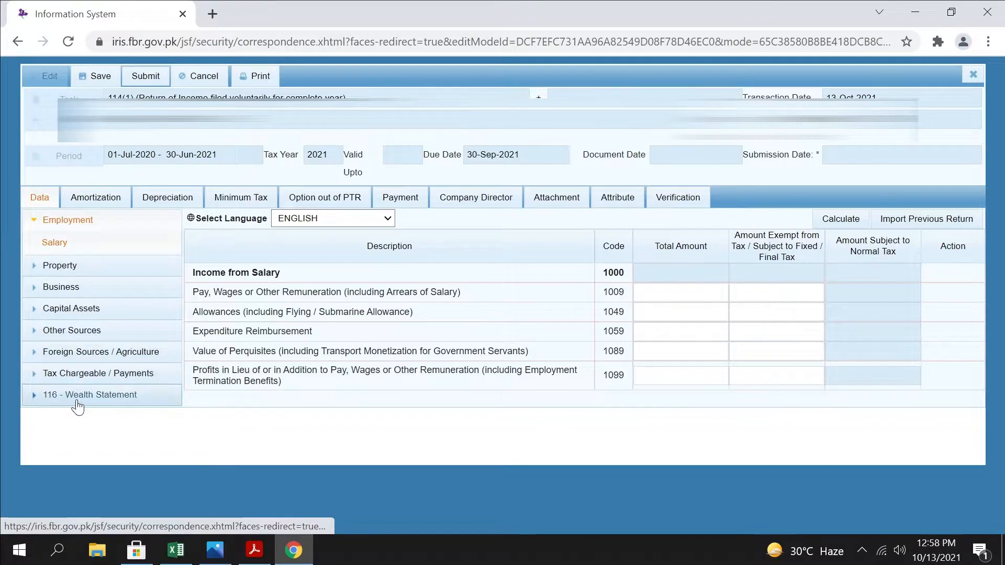
Enter the 2020-2021 salary of 1,099,368 from the TAX workbook as the total Pay, Wages or Other Remuneration, and calculate the return
left_click(176, 550)
left_click(277, 507)
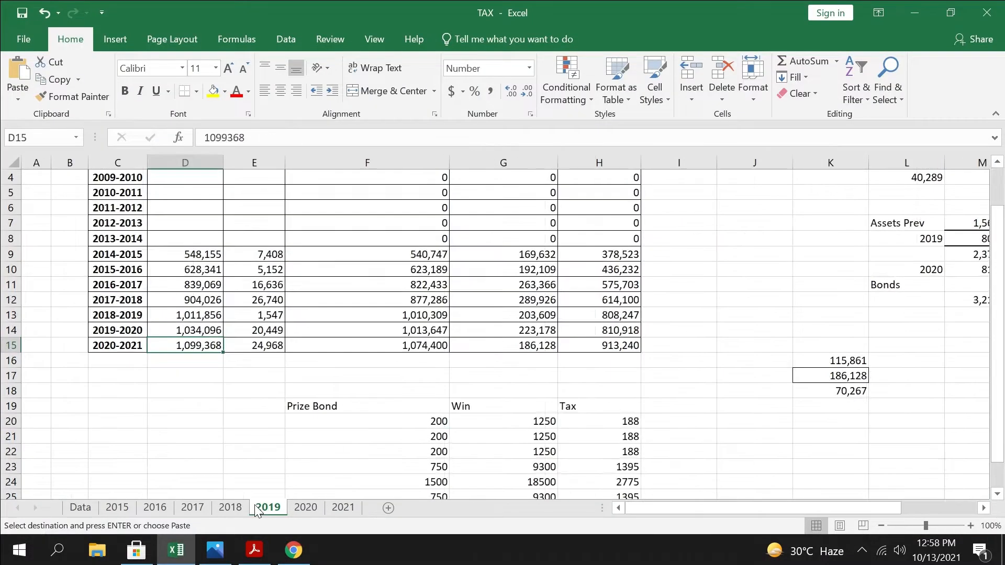
key("alt+Tab")
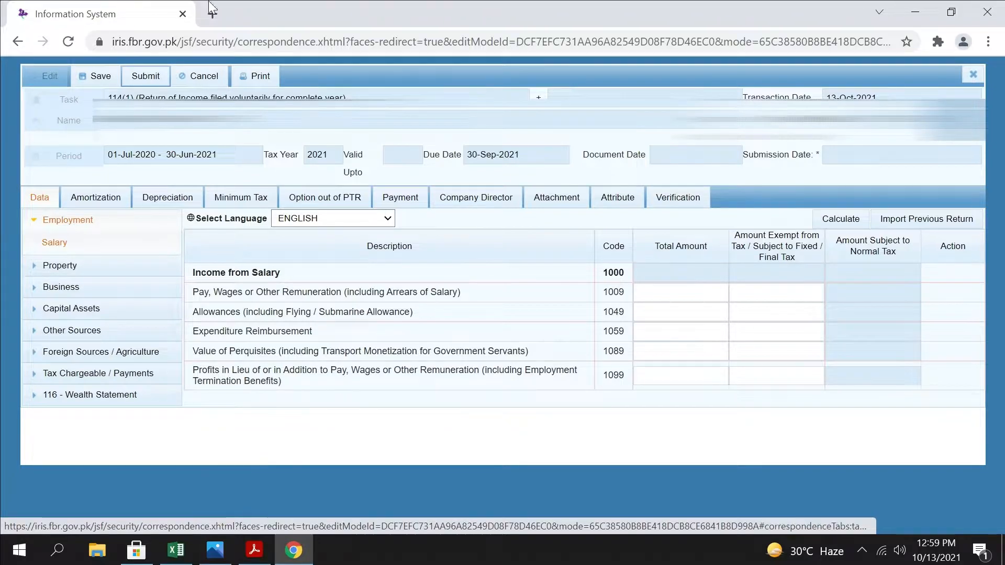
left_click(636, 294)
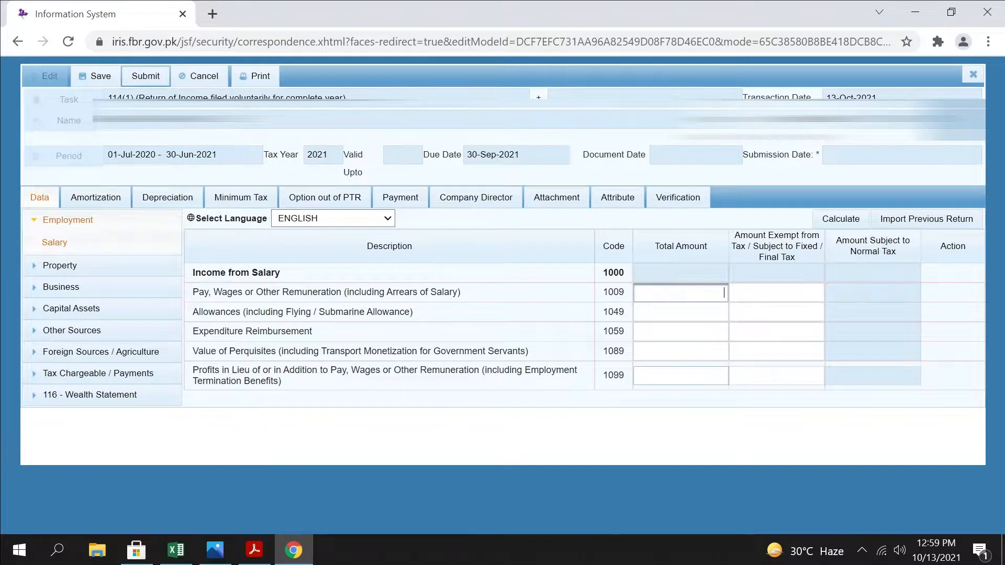
left_click(849, 222)
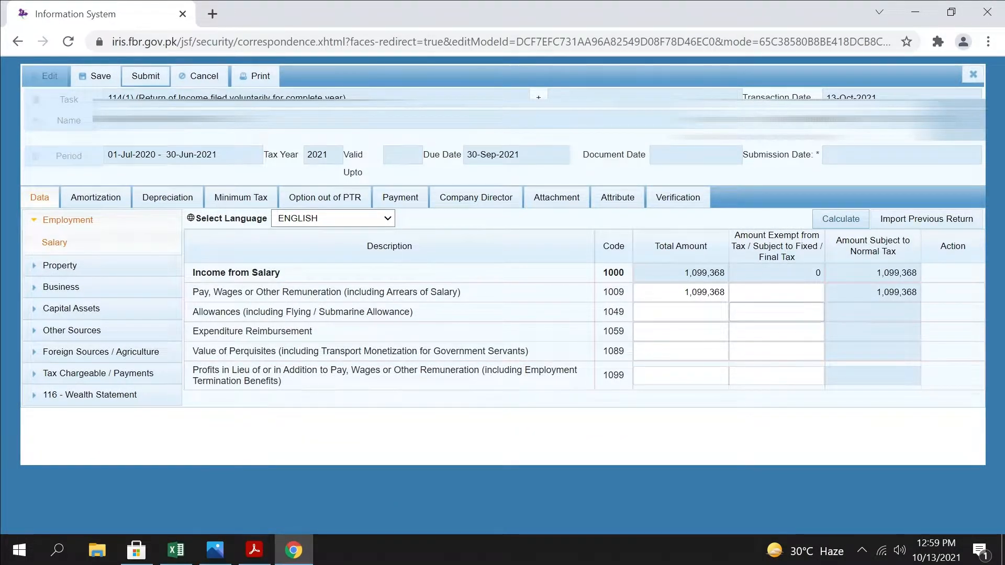
left_click(697, 292)
left_click(777, 313)
left_click(697, 292)
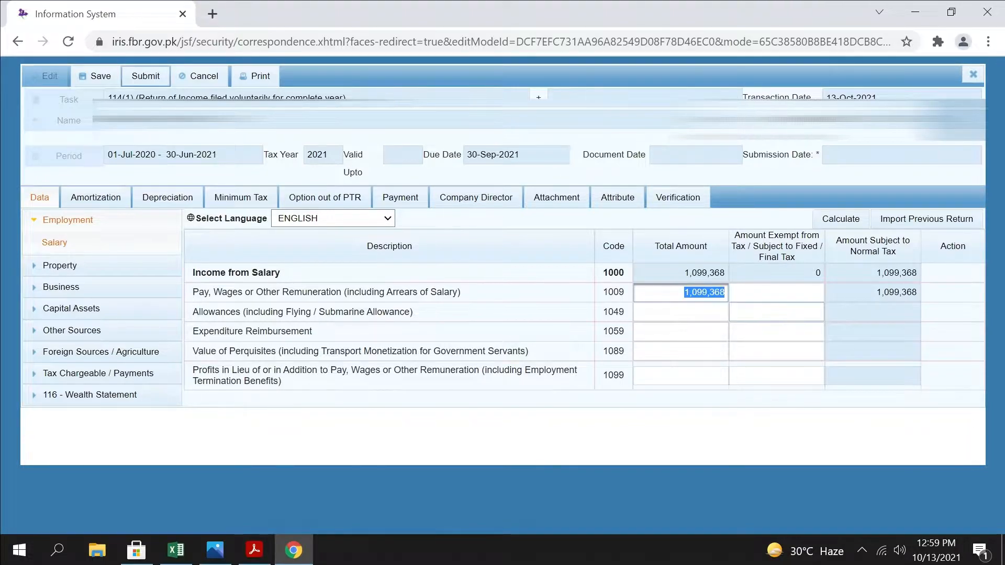
Set the total amount of Profits in Lieu of or in Addition to Pay (code 1099) to 20,000 and recalculate
left_click_drag(293, 388, 190, 374)
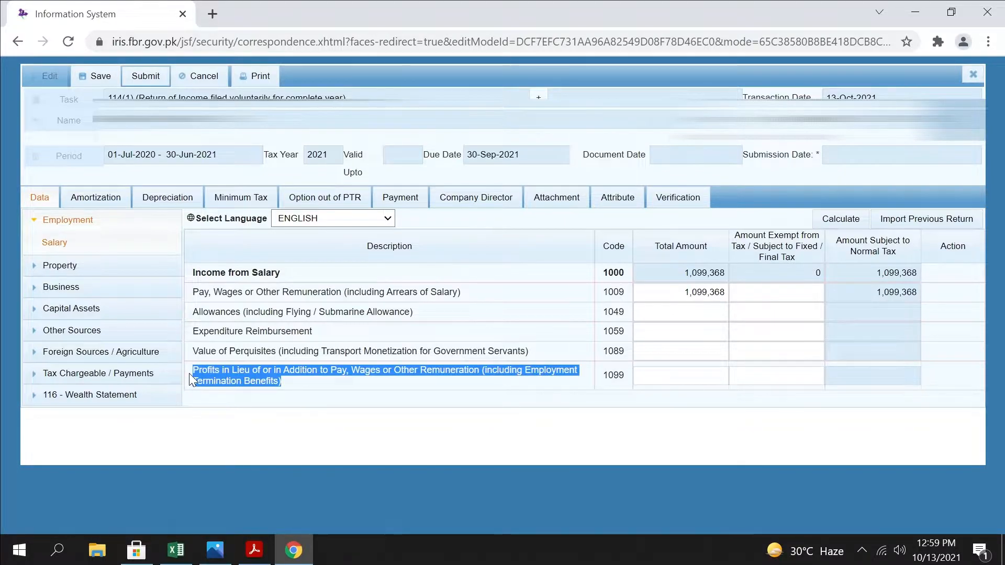
left_click(659, 377)
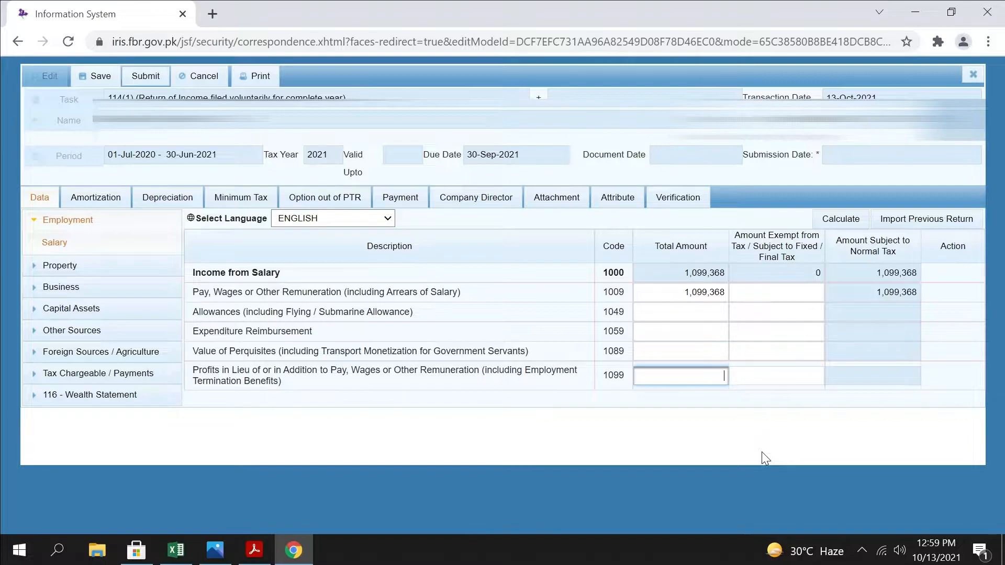
type("20,000")
left_click(844, 220)
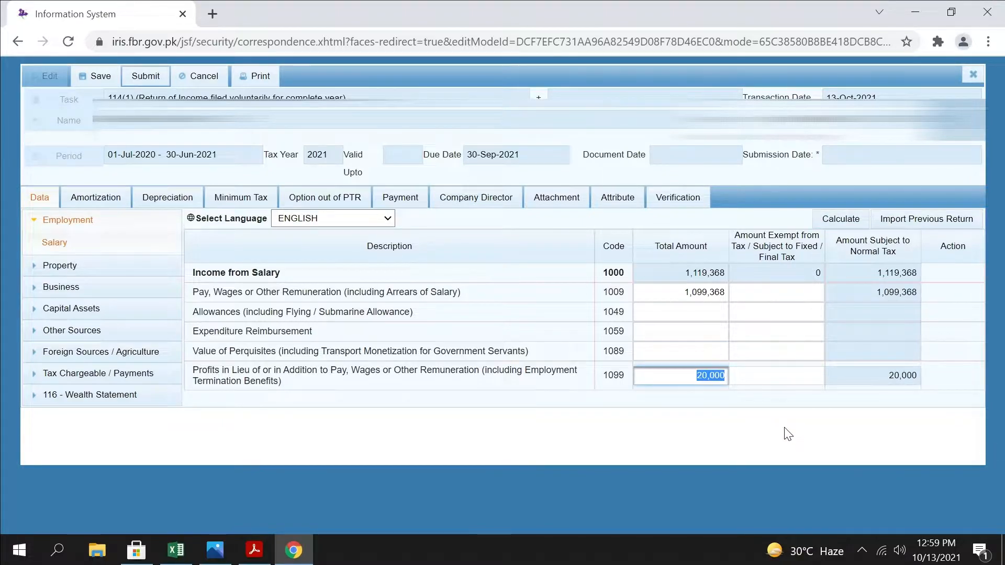
Move the 20,000 for Profits in Lieu of Pay (code 1099) from the total amount to the exempt amount and recalculate
left_click_drag(711, 376, 813, 376)
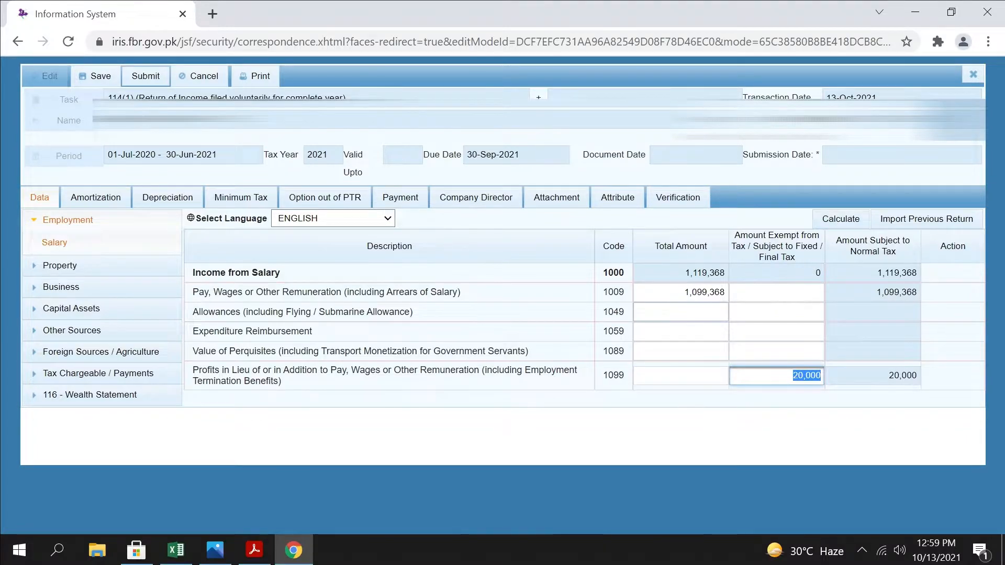
left_click(704, 273)
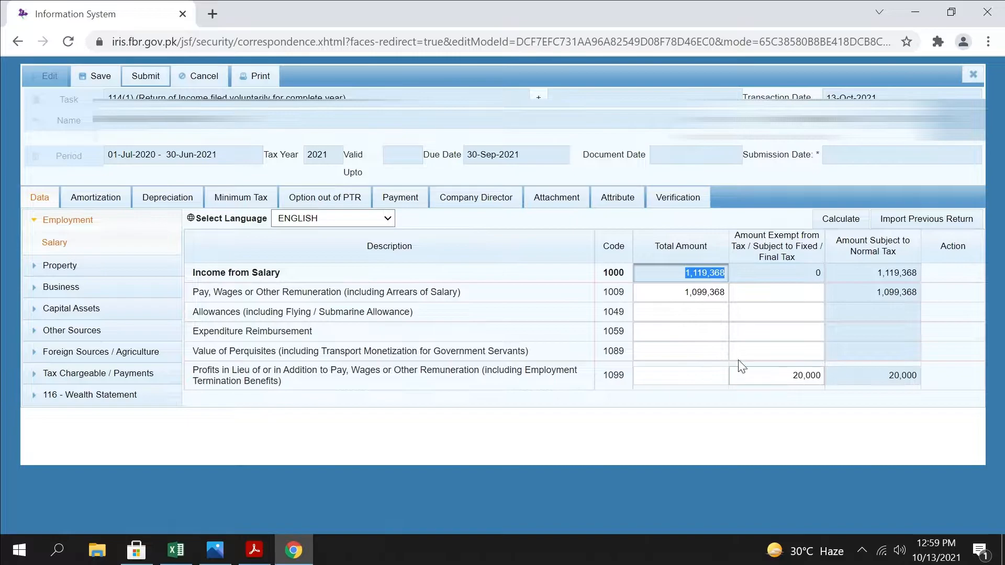
left_click(847, 229)
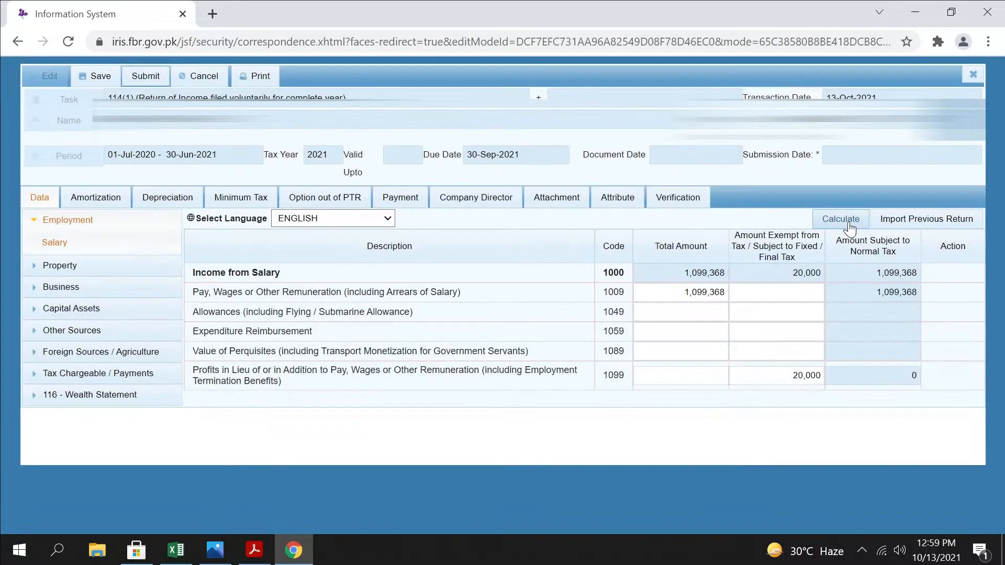
left_click(845, 226)
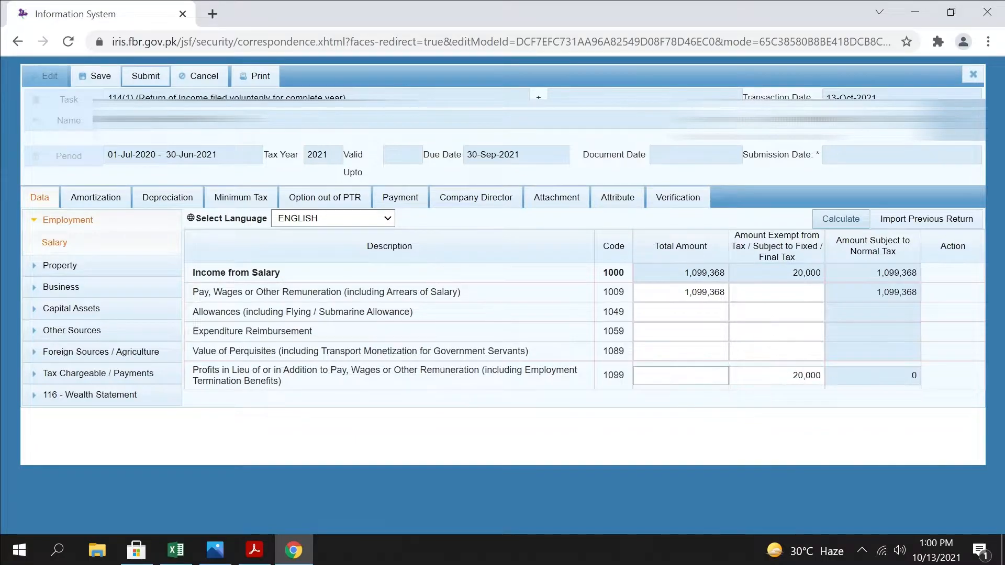
Clear the exempt amount for code 1099, enter 20000 as its total amount, and recalculate the return
left_click_drag(790, 375, 833, 376)
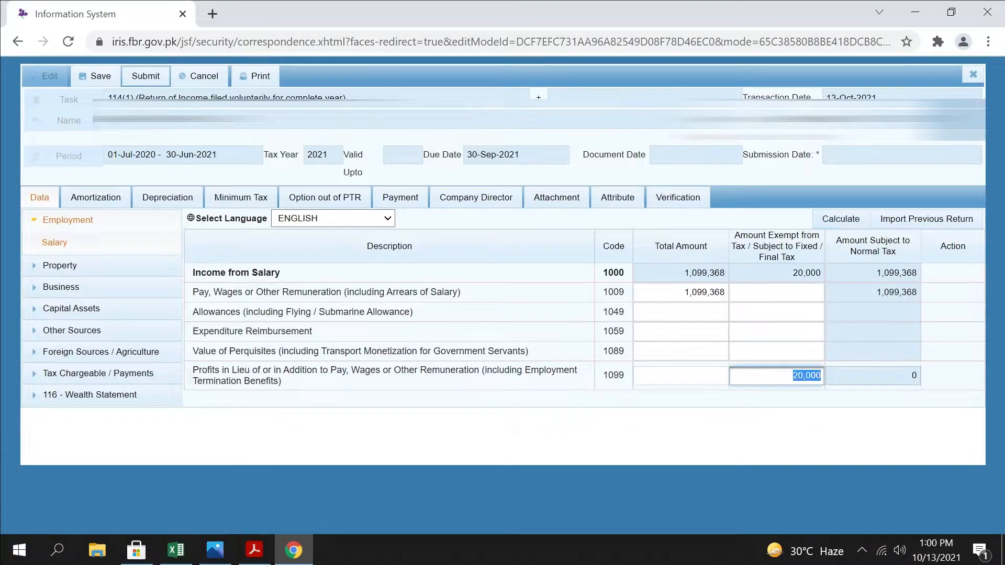
key("BackSpace")
left_click(681, 373)
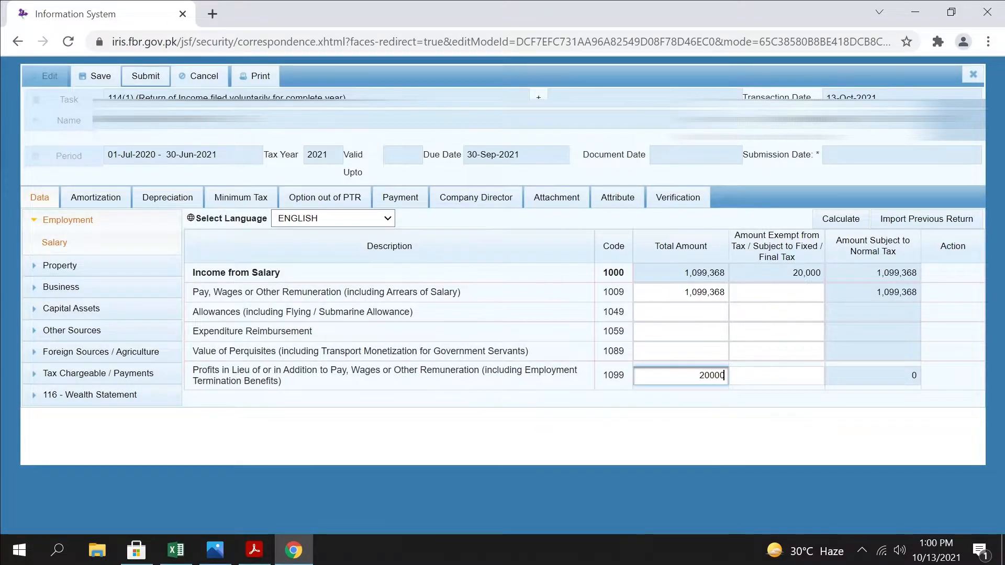
left_click(861, 218)
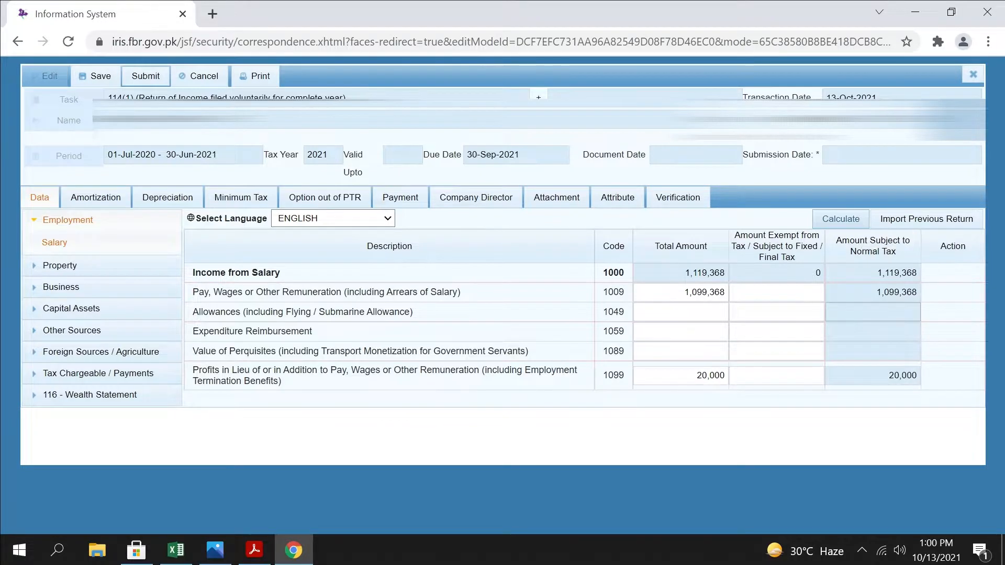
left_click(853, 221)
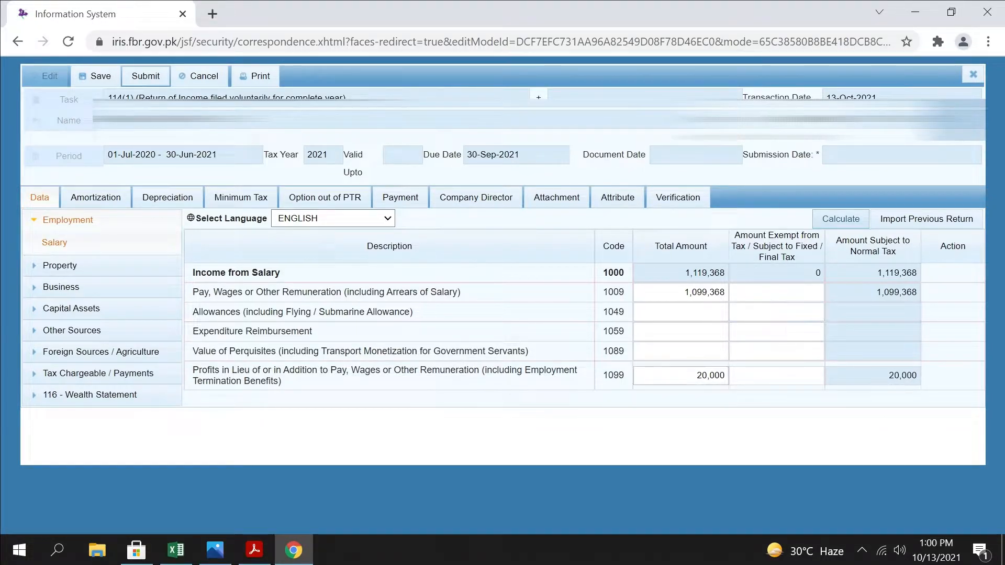
Clear the total amount of Profits in Lieu of or in Addition to Pay (code 1099) and recalculate the salary income
left_click_drag(695, 376, 739, 376)
key("BackSpace")
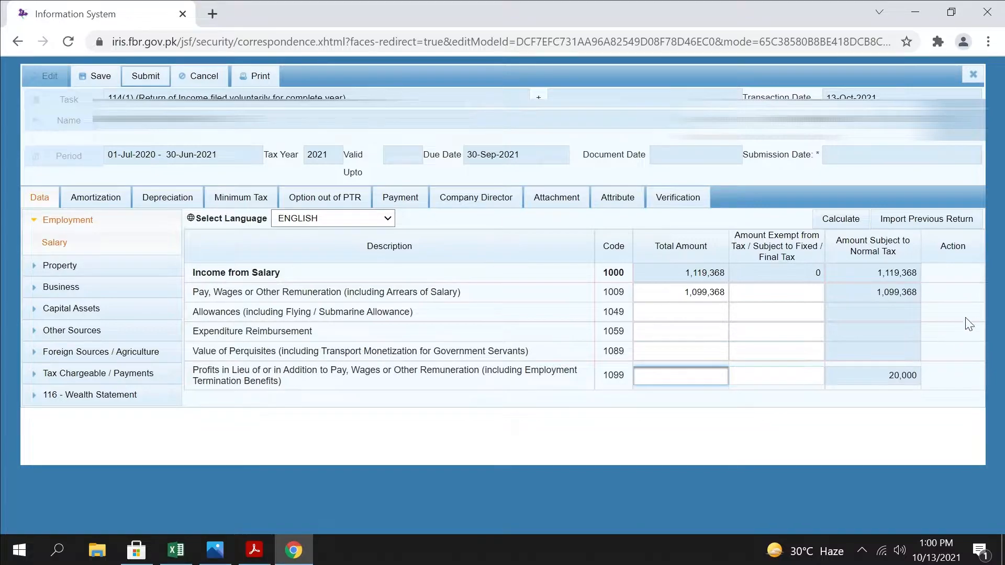
left_click(842, 217)
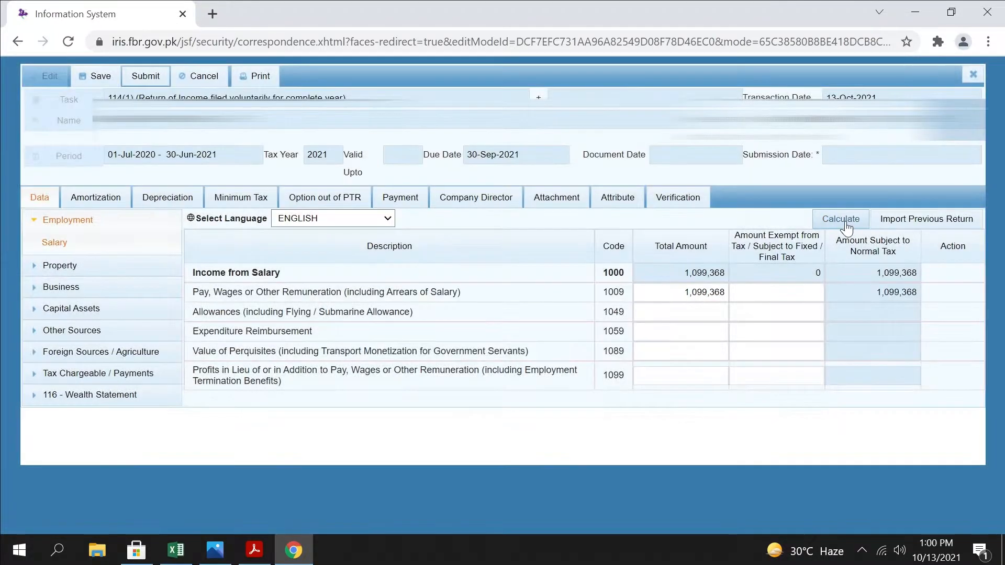
Open the Property Receipts / Deductions schedule and examine its receipt rows, from Rent Received or Receivable to Unpaid Liabilities exceeding three Years
left_click(61, 268)
left_click(80, 288)
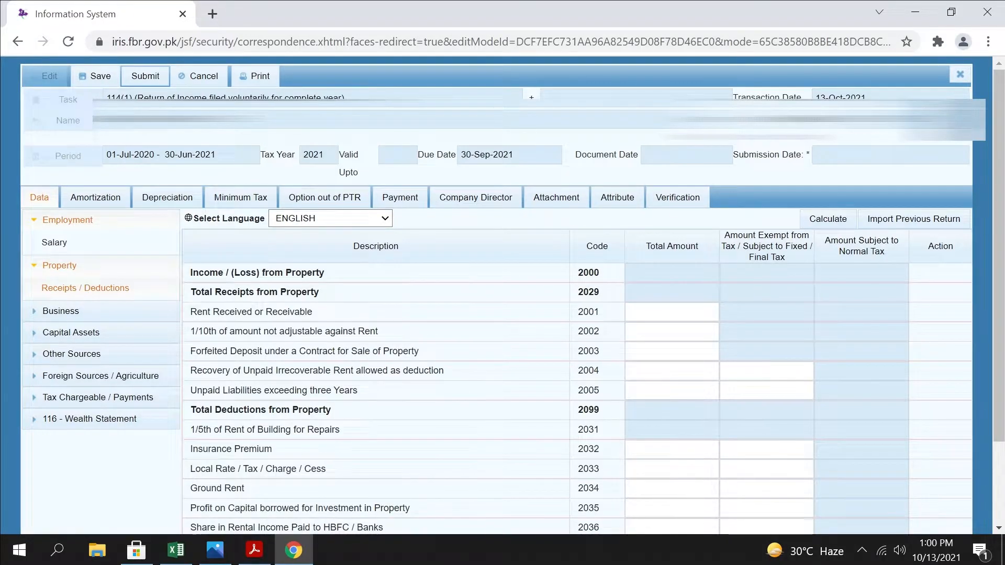
scroll(460, 337, "down", 2)
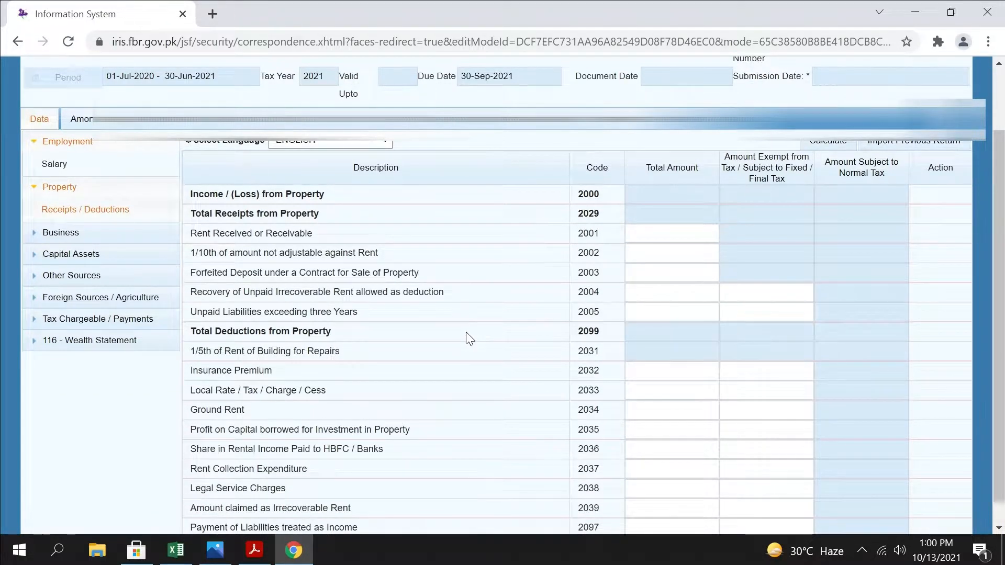
scroll(468, 333, "up", 2)
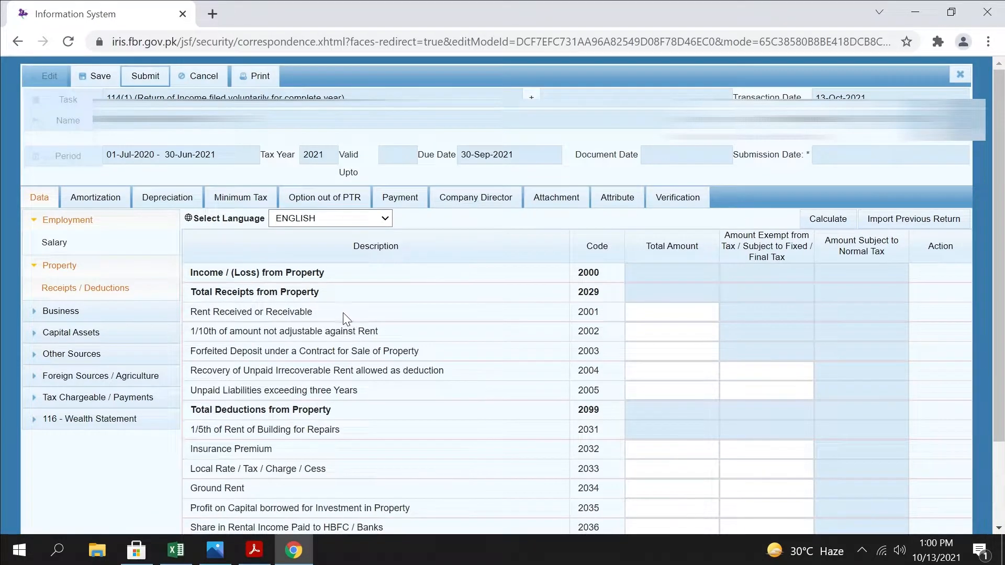
left_click_drag(343, 313, 187, 309)
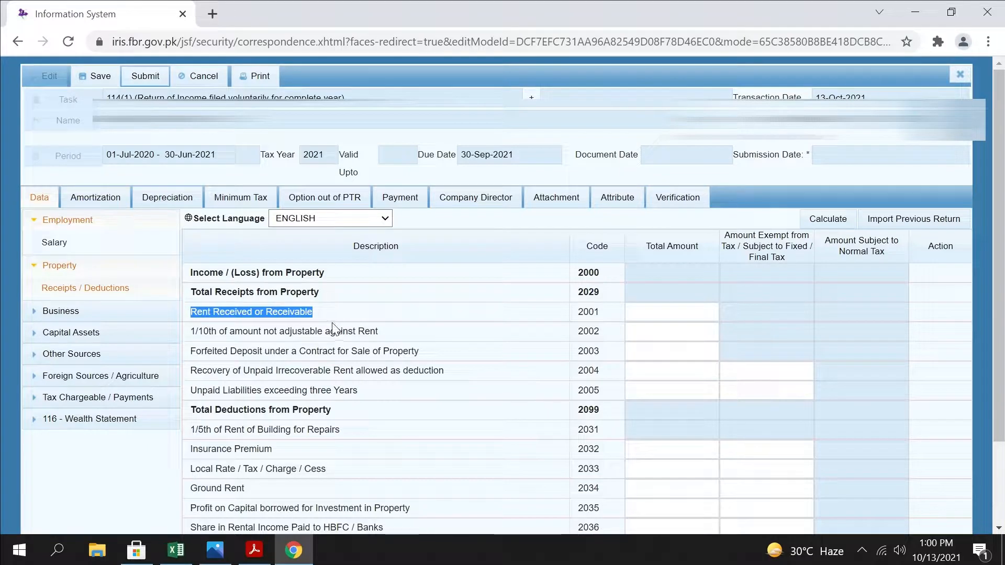
left_click_drag(428, 351, 190, 355)
scroll(376, 346, "down", 1)
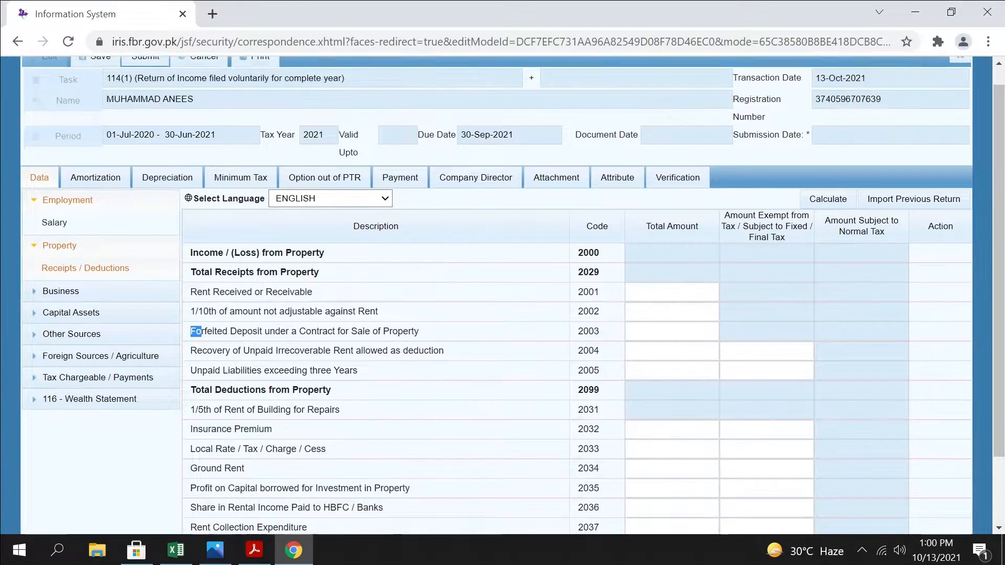
left_click(672, 234)
left_click(672, 254)
left_click(672, 273)
left_click(673, 293)
left_click(672, 313)
Review the property deduction rows, including 1/5th of Rent of Building for Repairs, Local Rate / Tax / Charge / Cess and Ground Rent
scroll(388, 332, "down", 1)
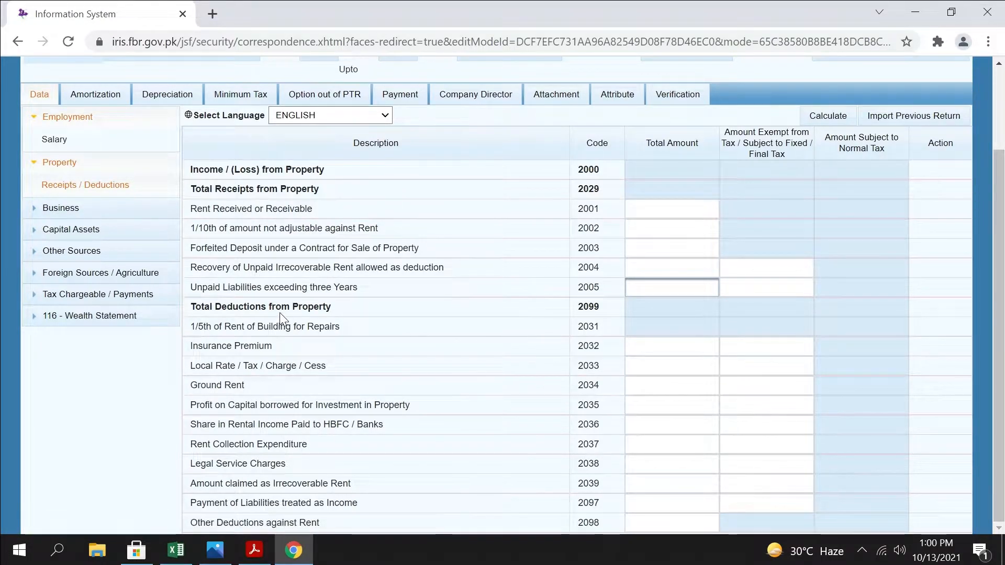
left_click_drag(190, 326, 375, 334)
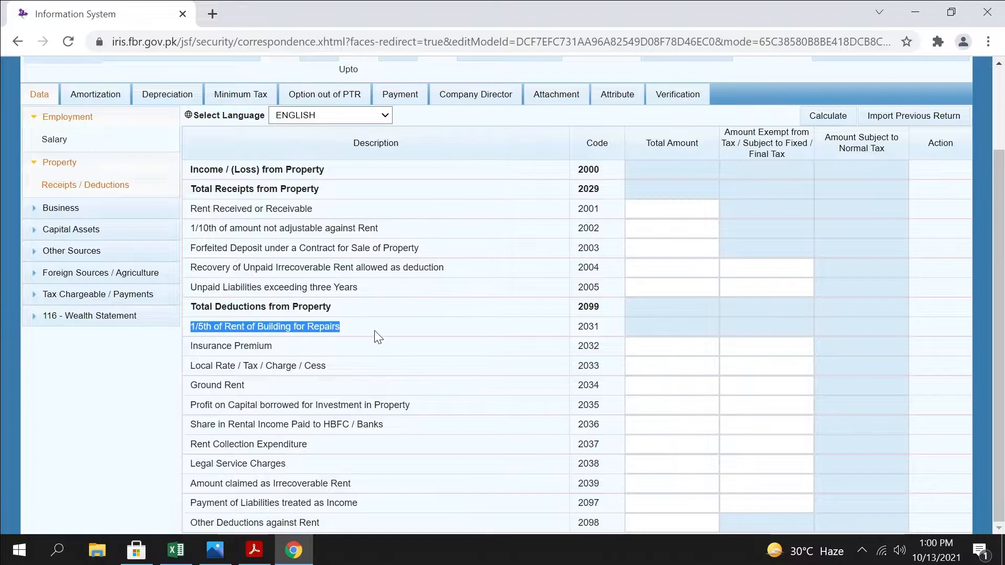
left_click_drag(335, 365, 196, 366)
left_click_drag(245, 386, 158, 382)
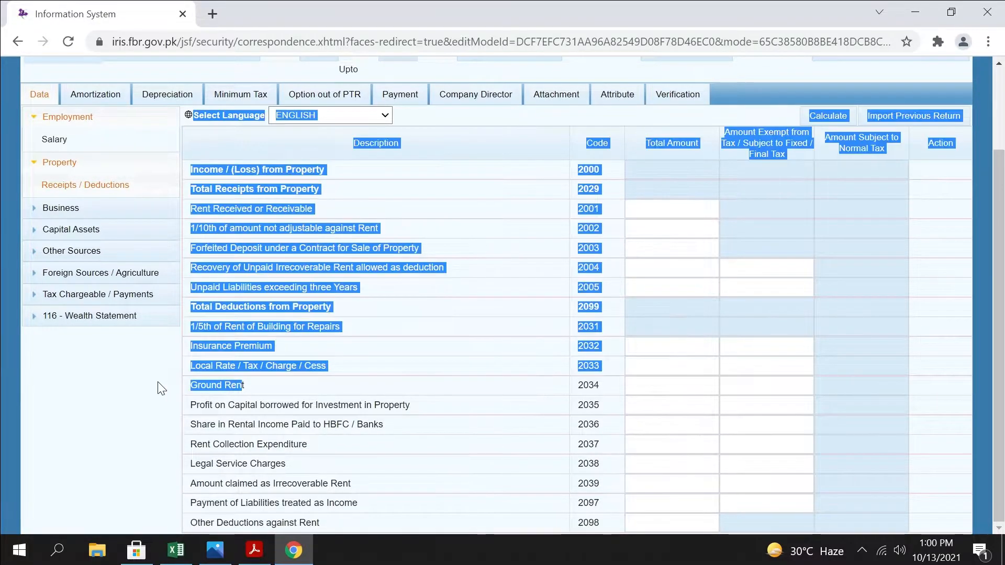
left_click(246, 393)
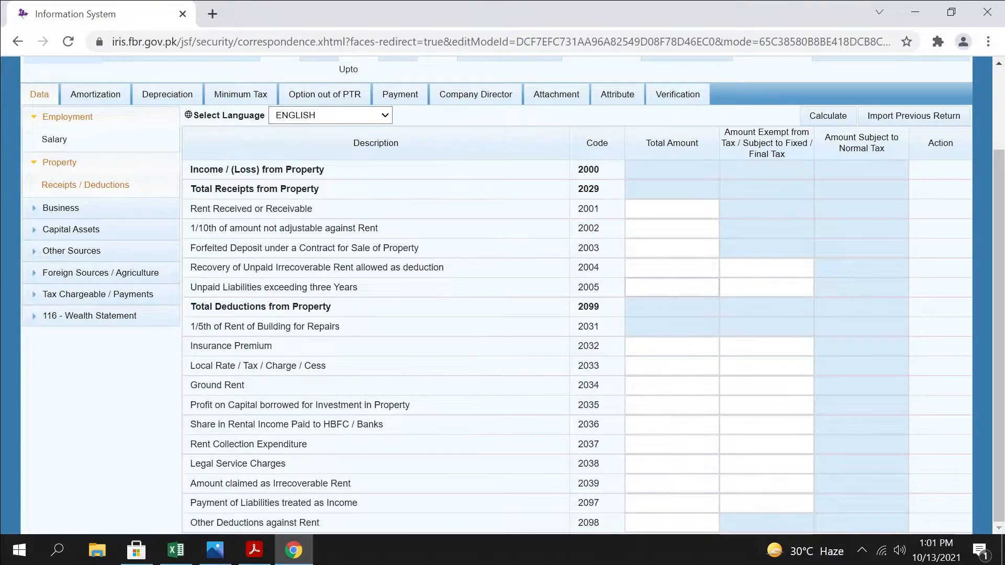
Look over the Business schedule's Manufacturing / Trading Items and the sections available under Capital Assets, then collapse both groups
left_click(32, 211)
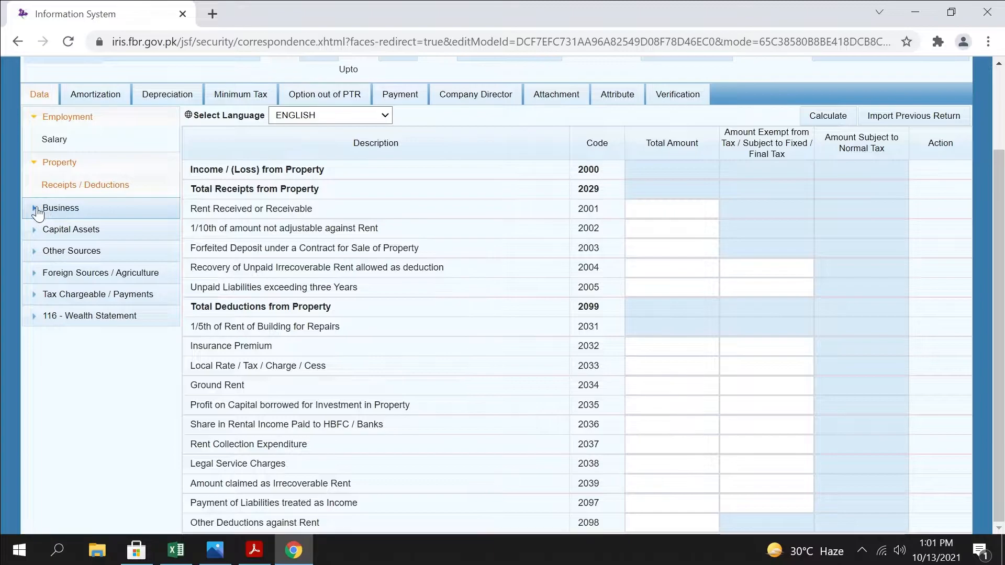
left_click(88, 229)
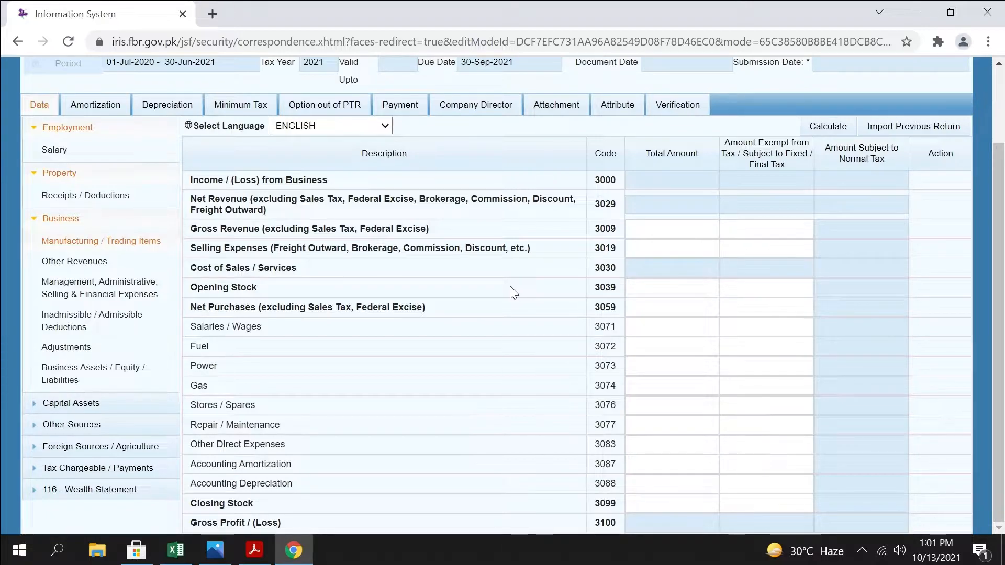
left_click(36, 222)
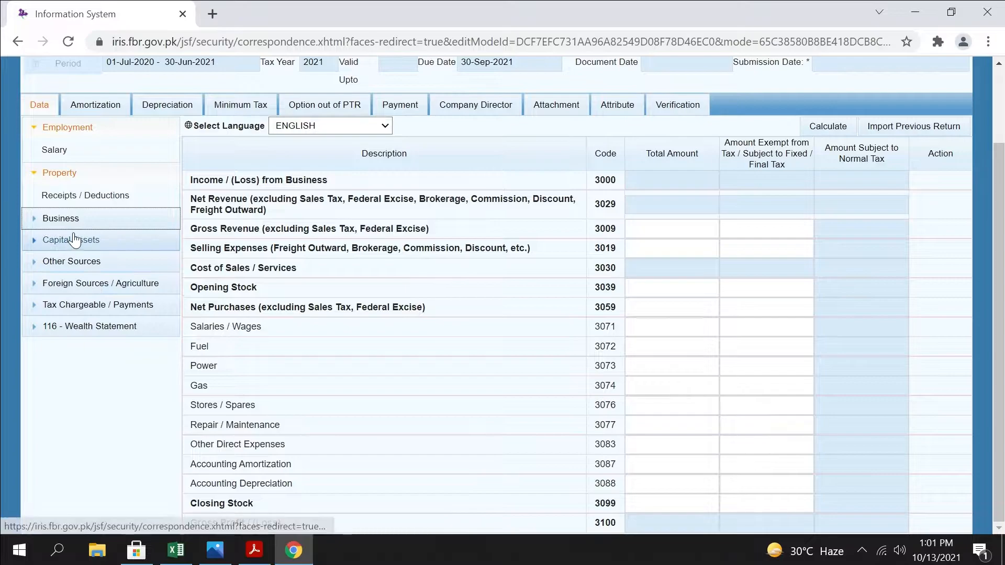
left_click(75, 239)
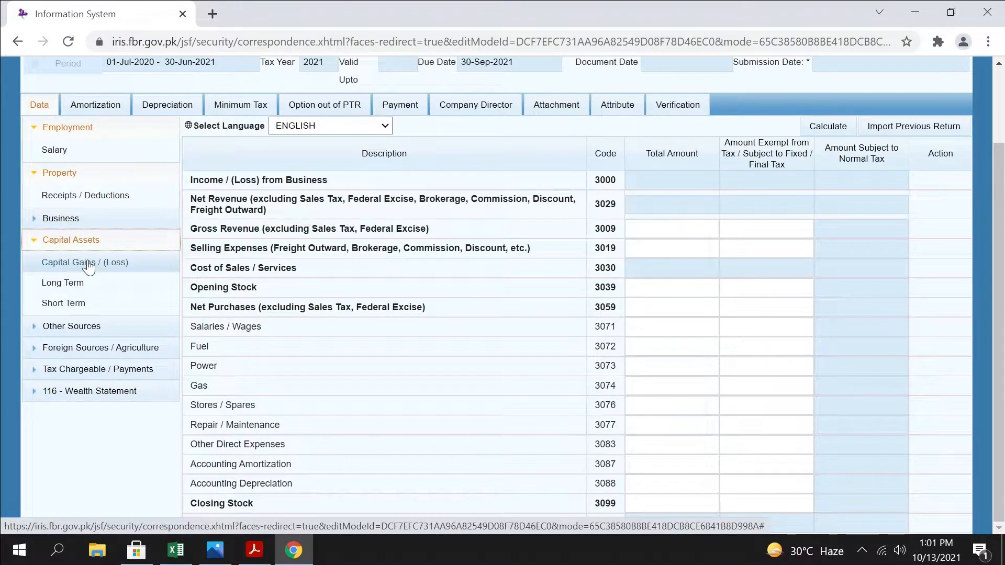
left_click(107, 240)
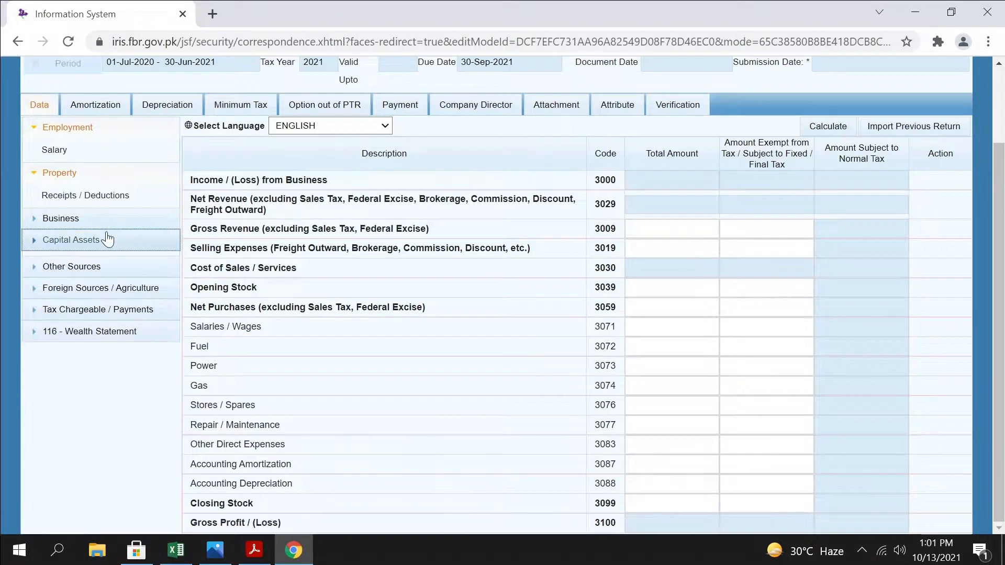
View the Receipts / Deductions schedule for income from Other Sources, then collapse that group
left_click(71, 267)
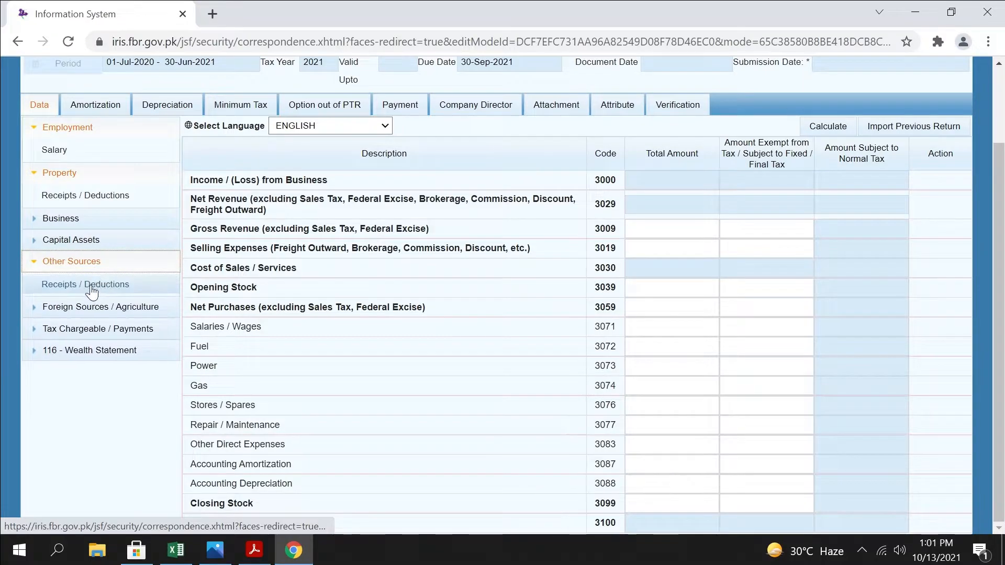
left_click(92, 287)
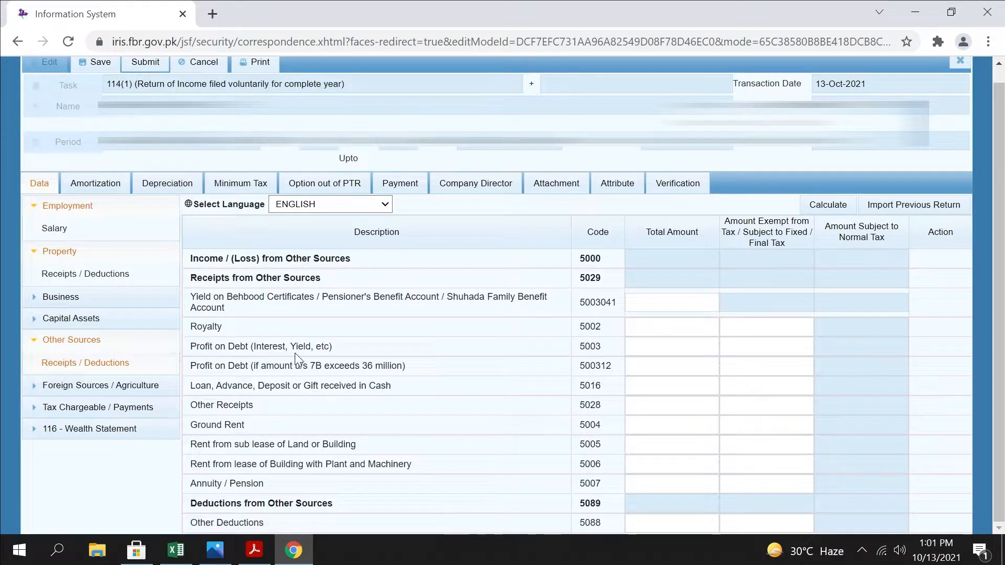
left_click(44, 343)
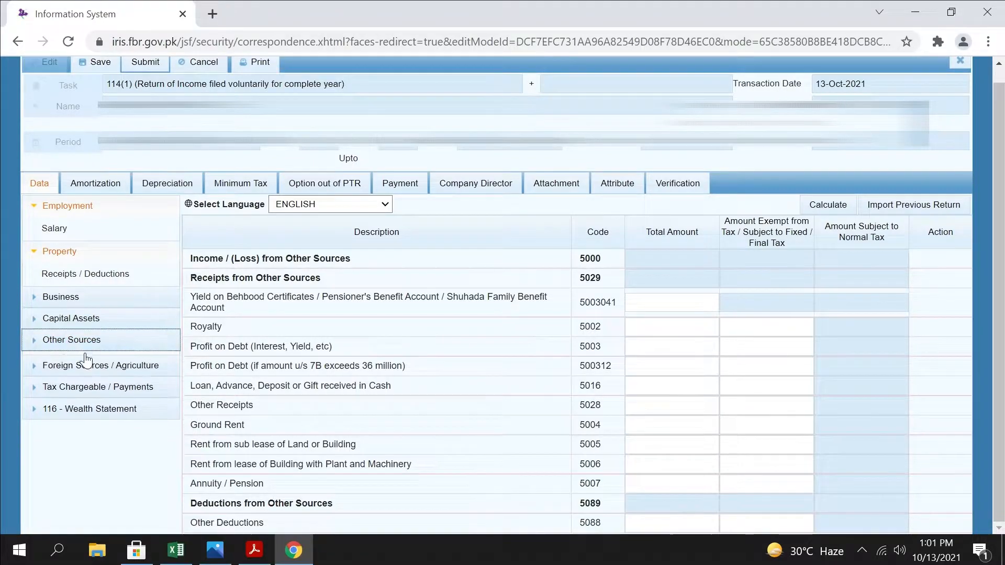
Examine the Foreign Sources schedule's income rows, including foreign property and business income, then collapse the Foreign Sources / Agriculture group
left_click(41, 367)
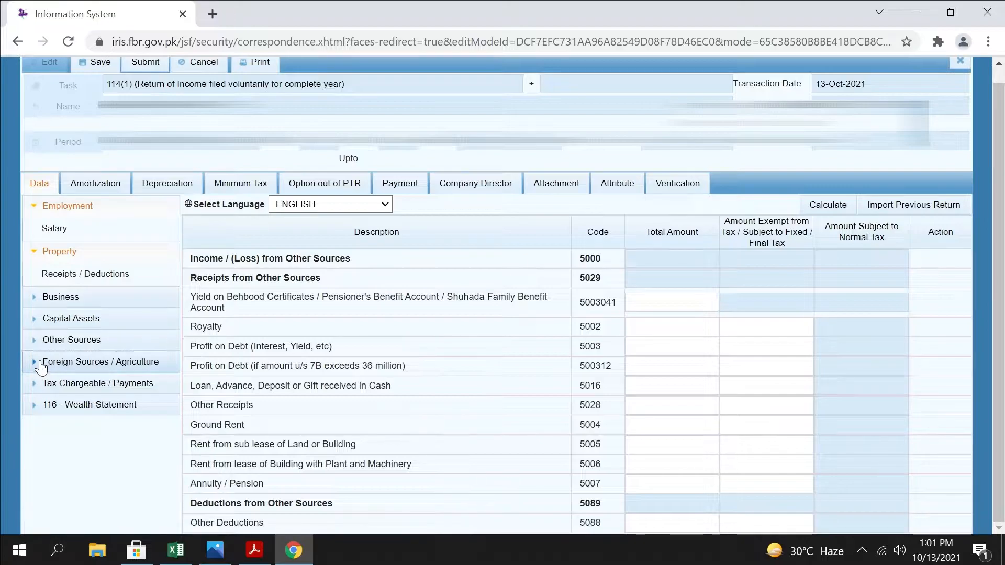
left_click(83, 387)
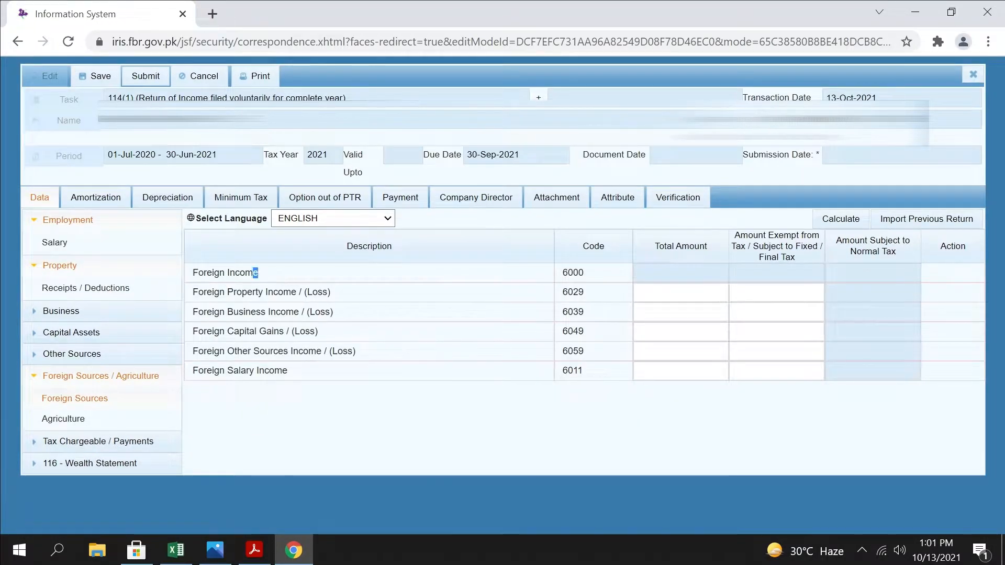
triple_click(268, 270)
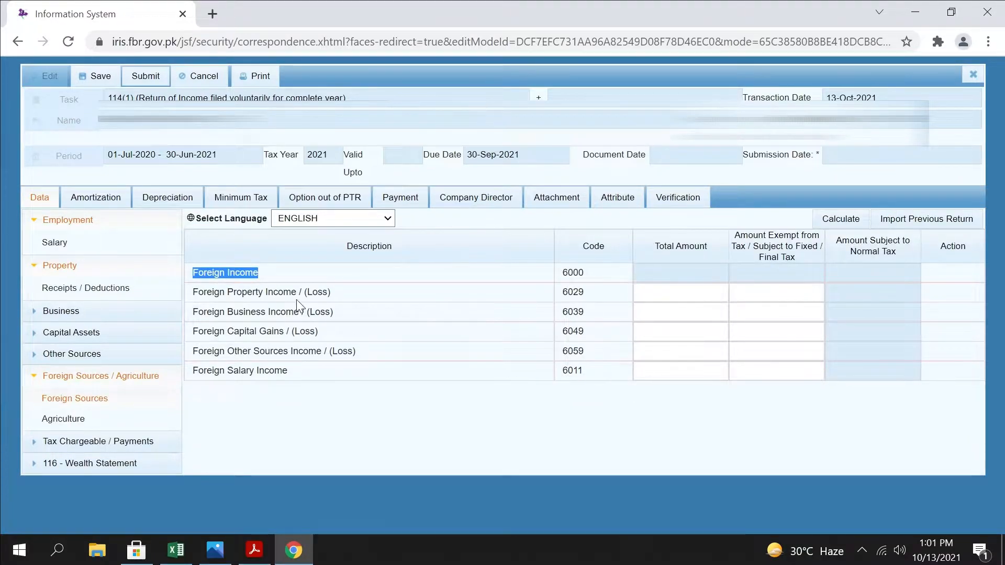
left_click_drag(348, 293, 168, 291)
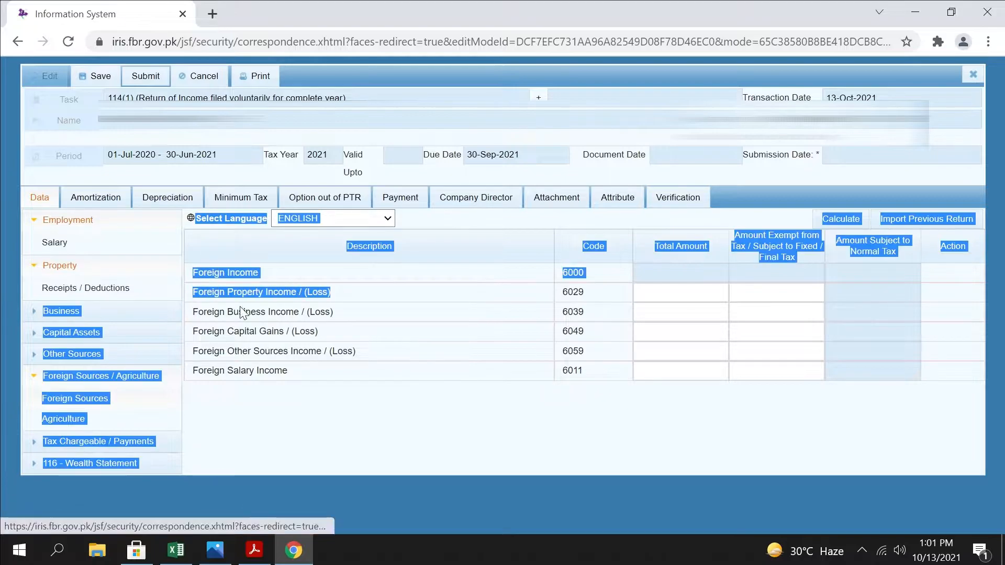
left_click(225, 302)
left_click_drag(265, 275, 155, 275)
left_click(299, 300)
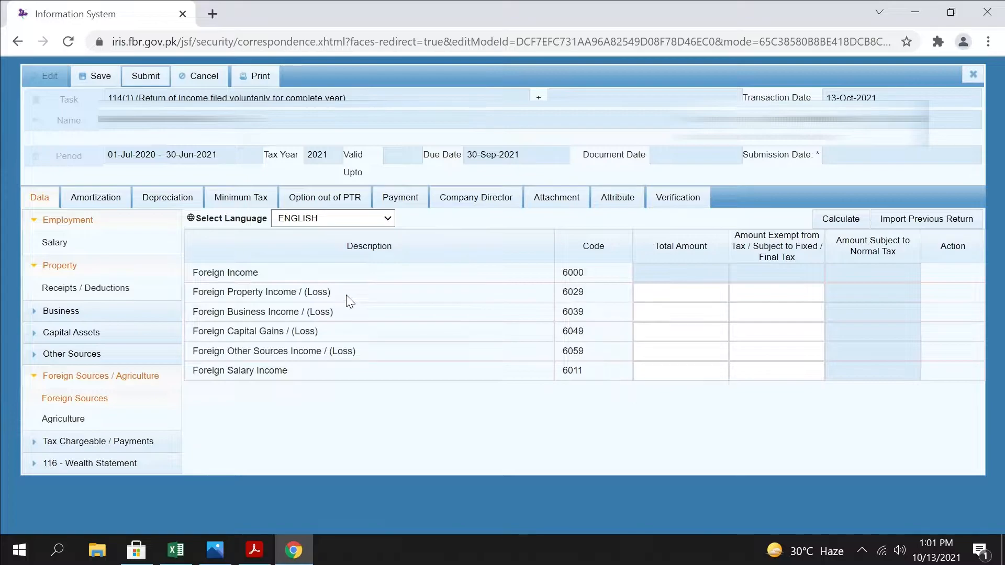
left_click_drag(346, 294, 190, 295)
left_click_drag(334, 314, 208, 313)
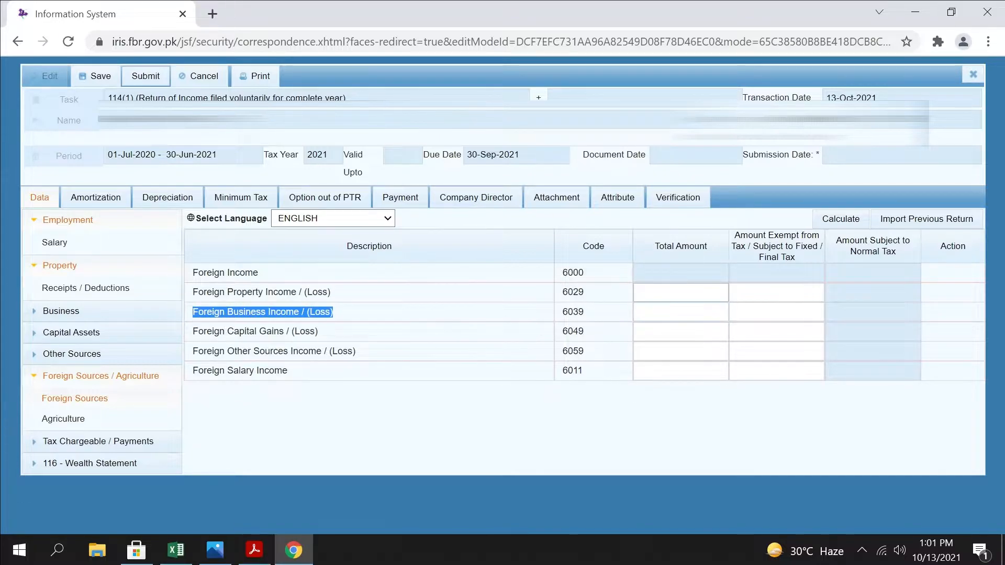
left_click(724, 293)
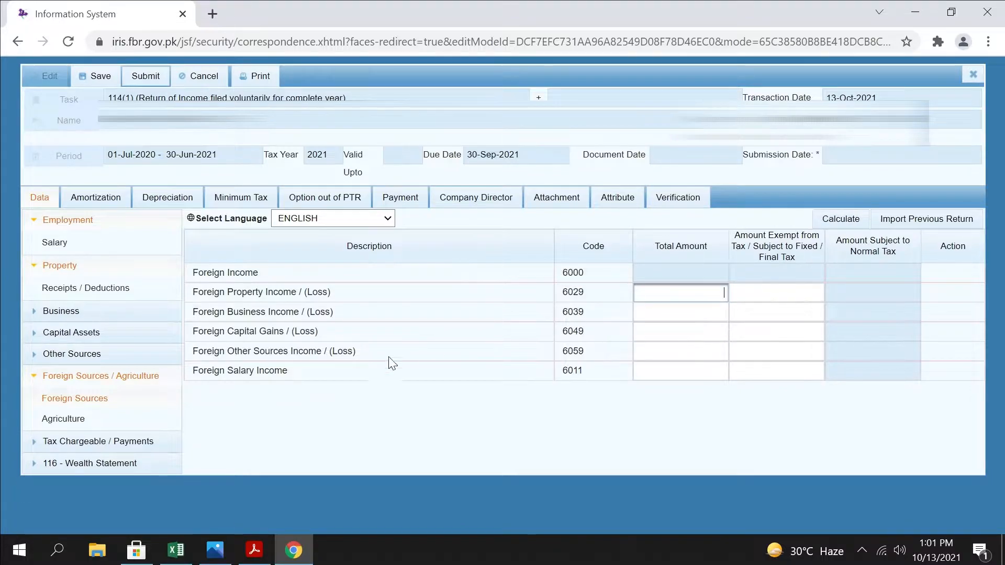
left_click(52, 377)
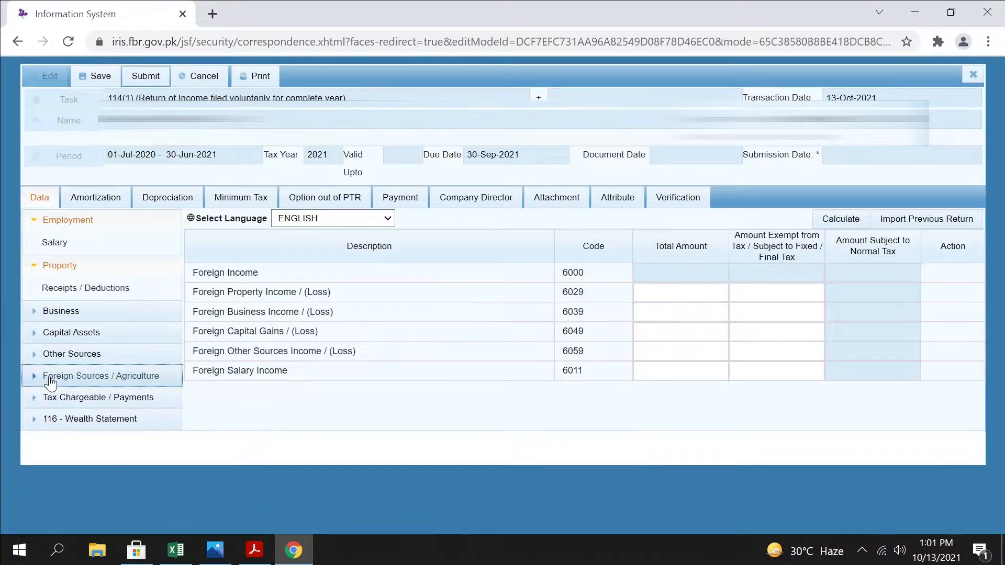
View the Agriculture schedule's income and provincial tax rows, then collapse the Foreign Sources / Agriculture group
left_click(52, 378)
left_click(80, 418)
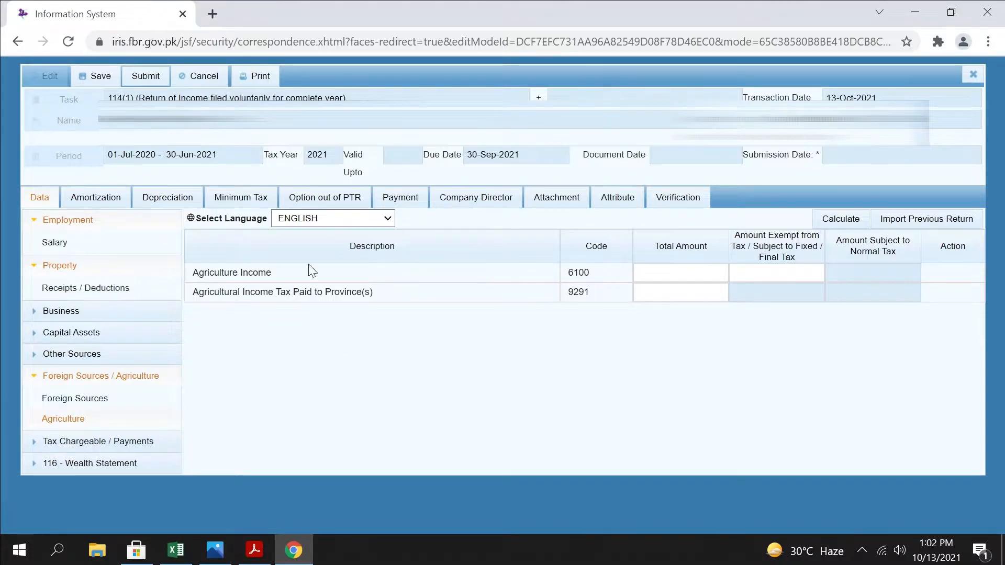
left_click(49, 378)
Open the Deductible Allowances schedule under Tax Chargeable / Payments, enter 75,000 as the Zakat u/s 60 total and recalculate
left_click(76, 399)
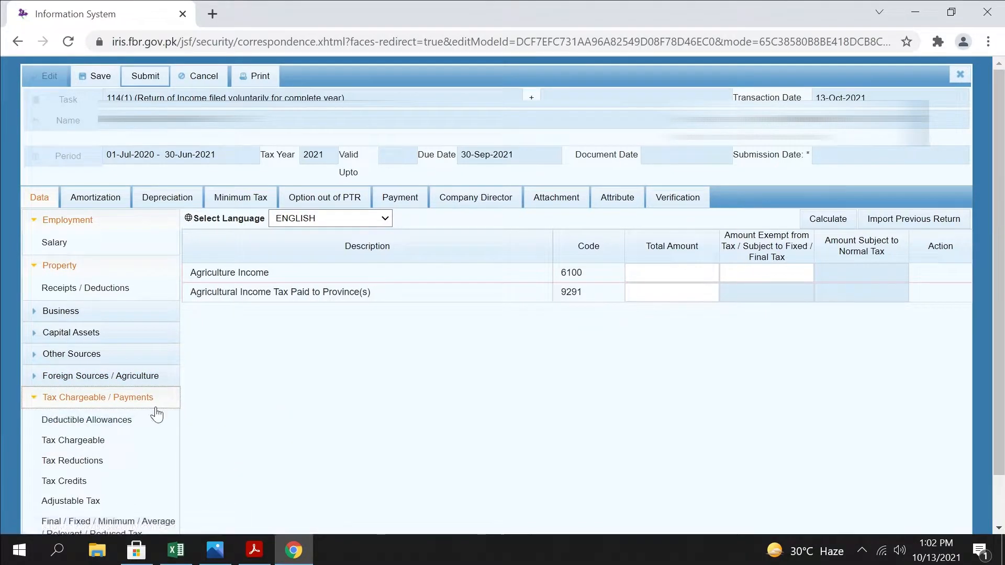
scroll(157, 411, "down", 1)
left_click(68, 366)
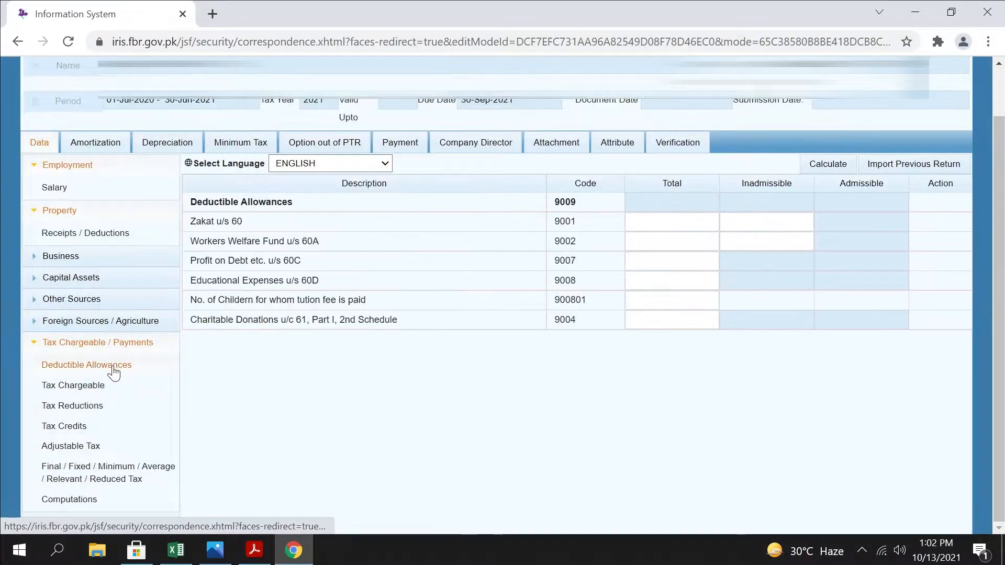
left_click(673, 222)
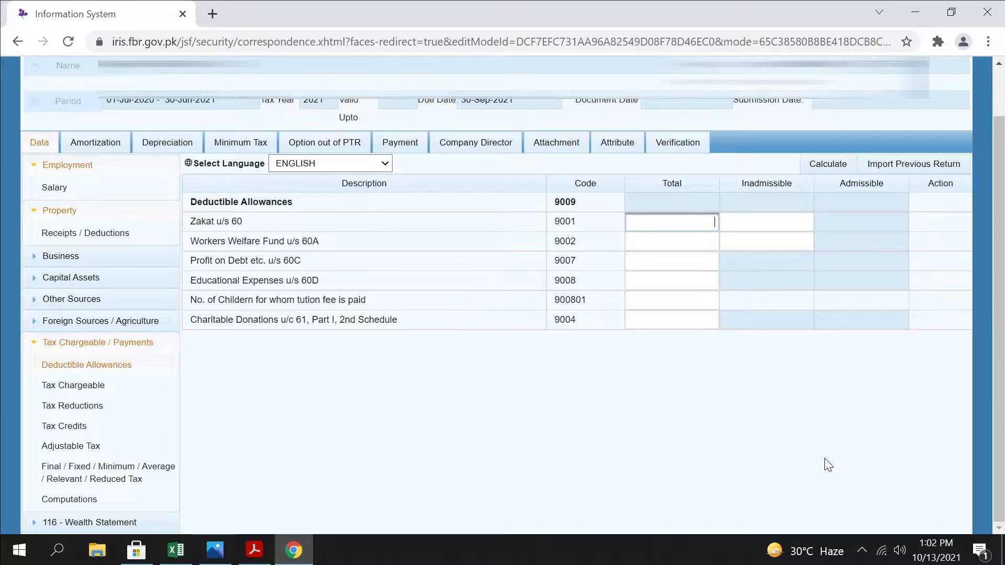
type("75000")
left_click(830, 163)
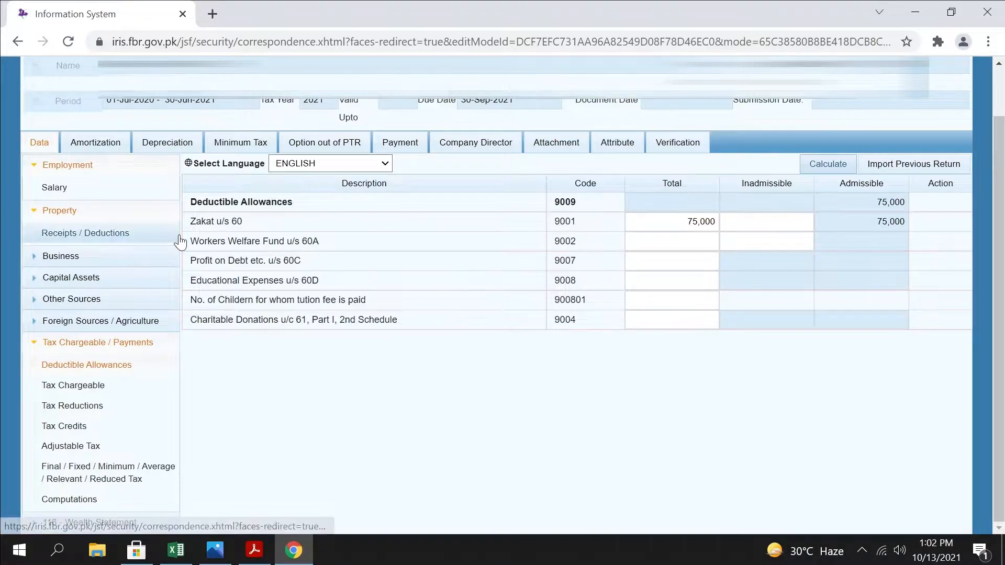
Enter 2,400 as the Workers Welfare Fund u/s 60A total and recalculate the deductible allowances
left_click_drag(320, 242, 191, 234)
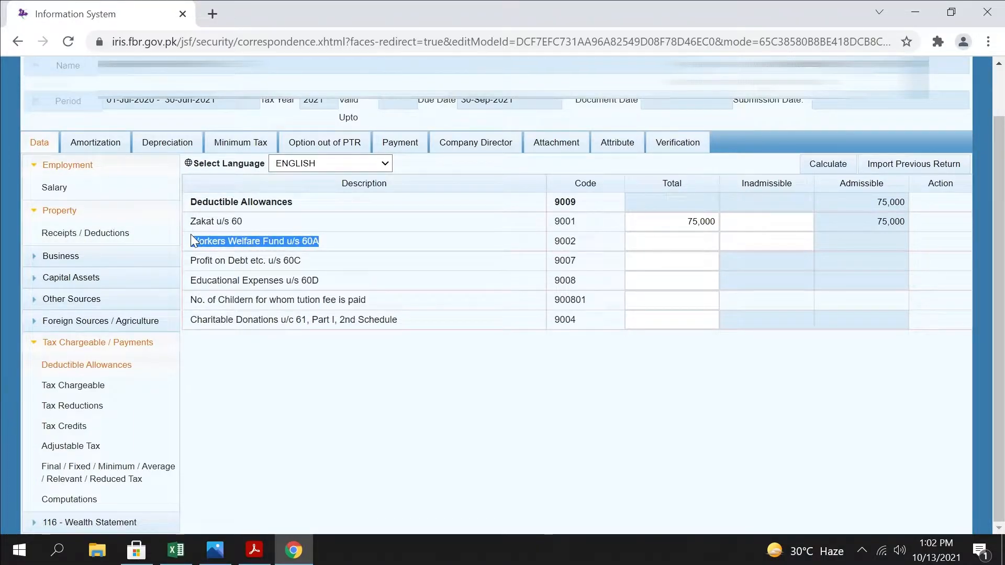
left_click(334, 323)
left_click_drag(325, 241, 192, 244)
left_click(672, 222)
left_click(673, 241)
type("2,400")
left_click(845, 165)
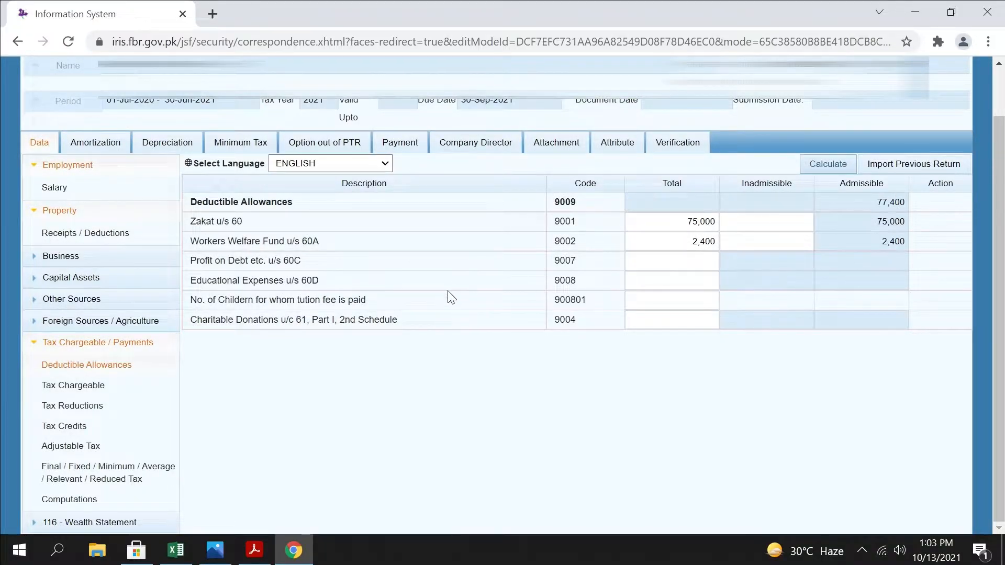
Enter 18,000 for Educational Expenses u/s 60D and 1 as the number of children for whom tuition fee is paid
left_click_drag(330, 284, 194, 278)
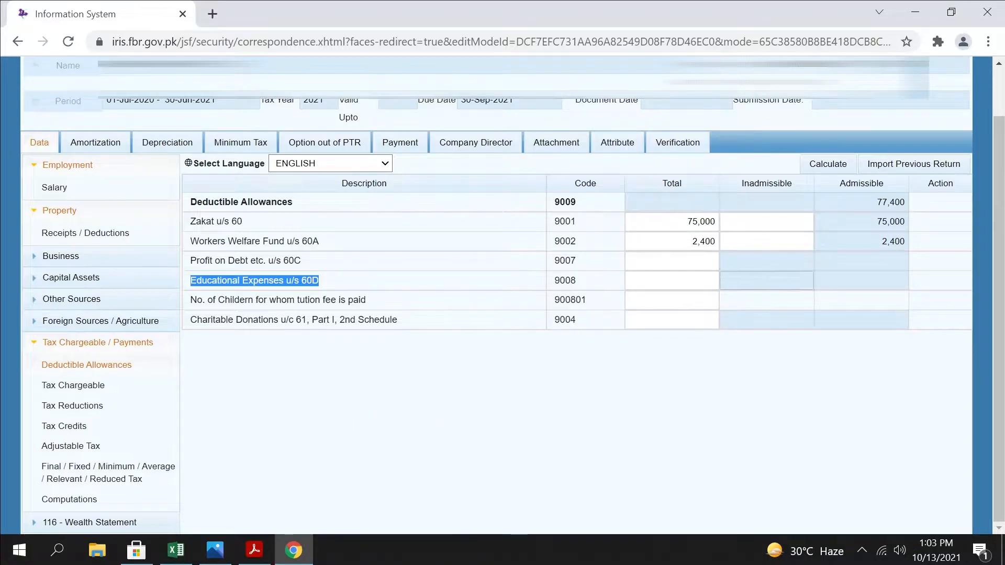
left_click(707, 281)
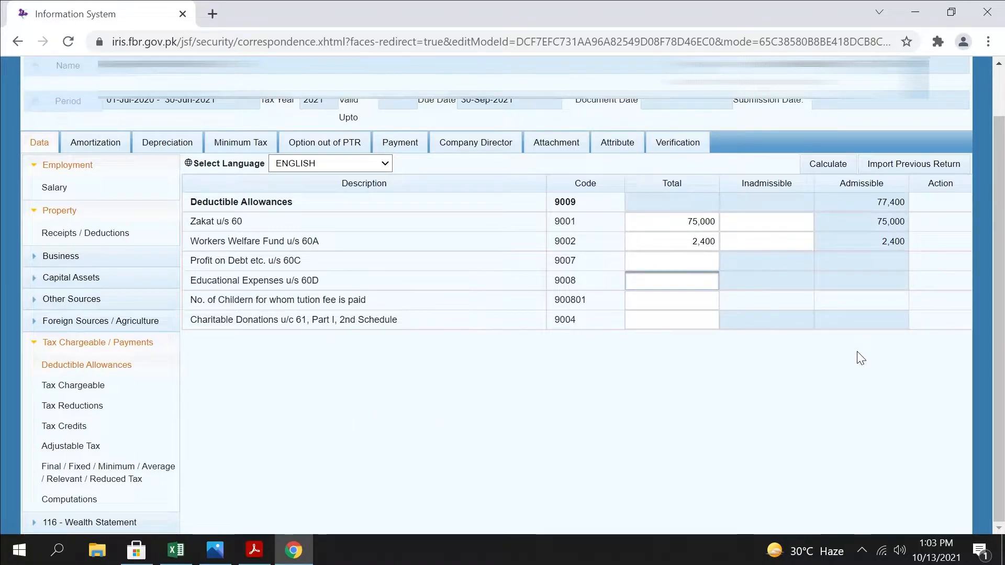
type("18000")
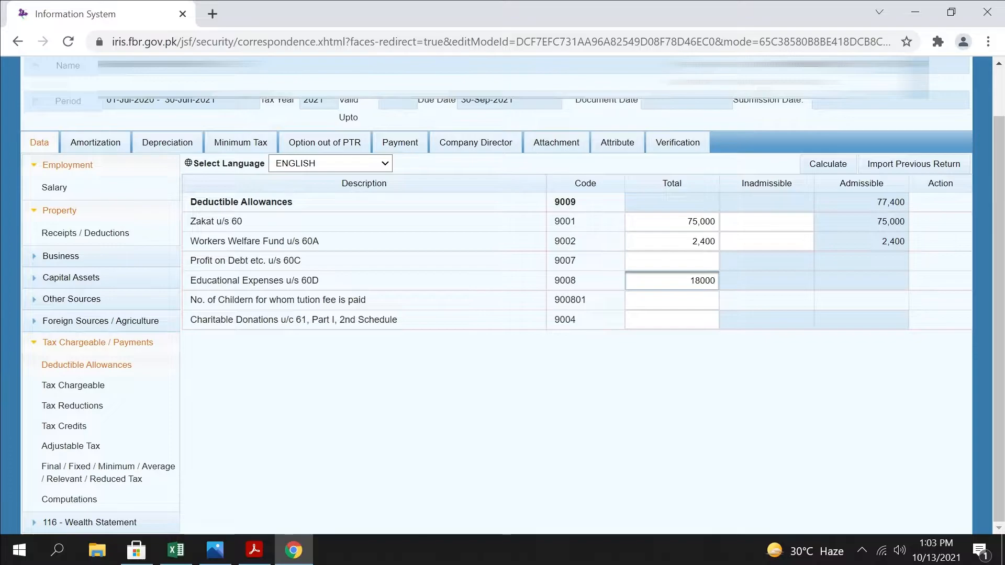
left_click_drag(367, 299, 240, 287)
left_click(661, 302)
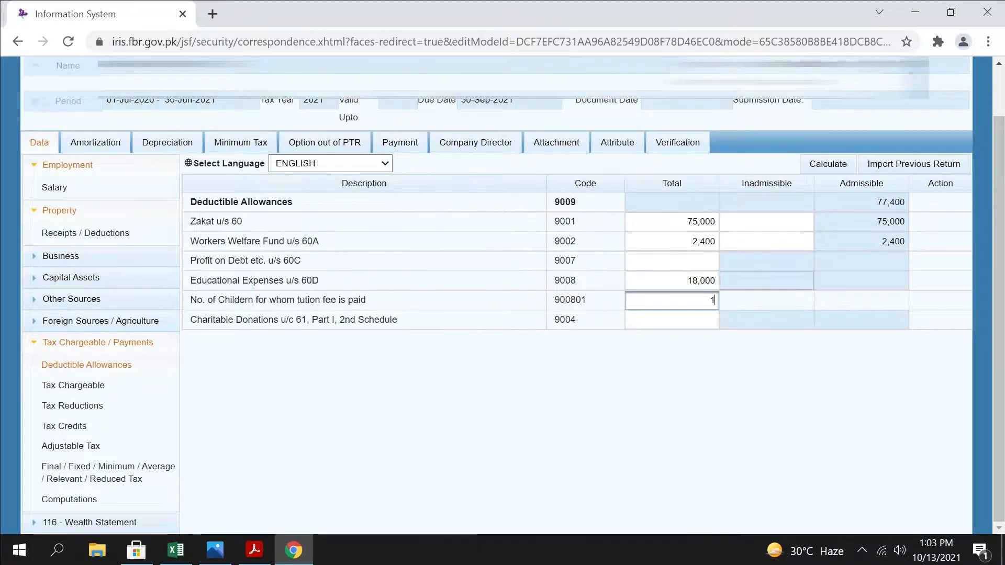
key("shift+Tab")
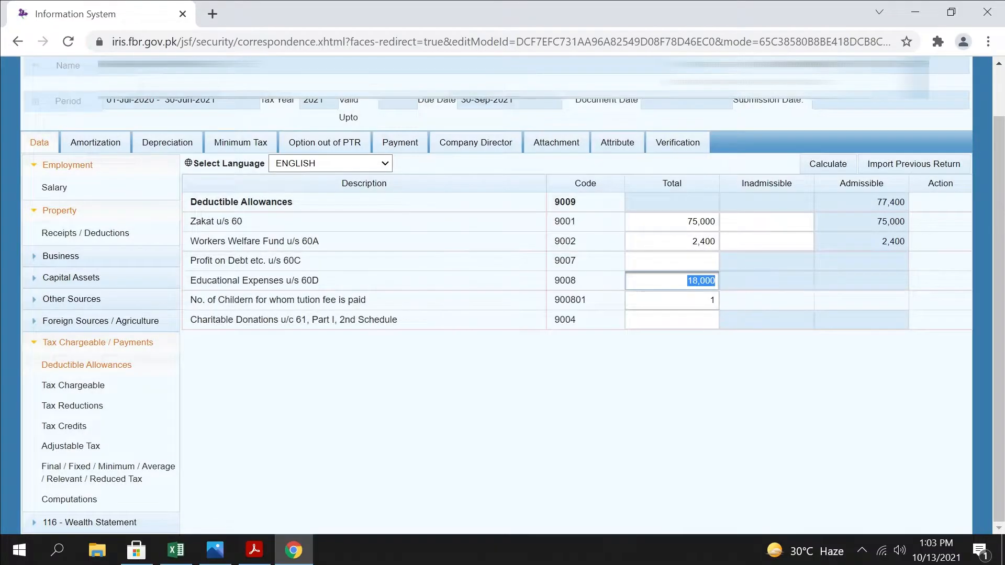
key("Tab")
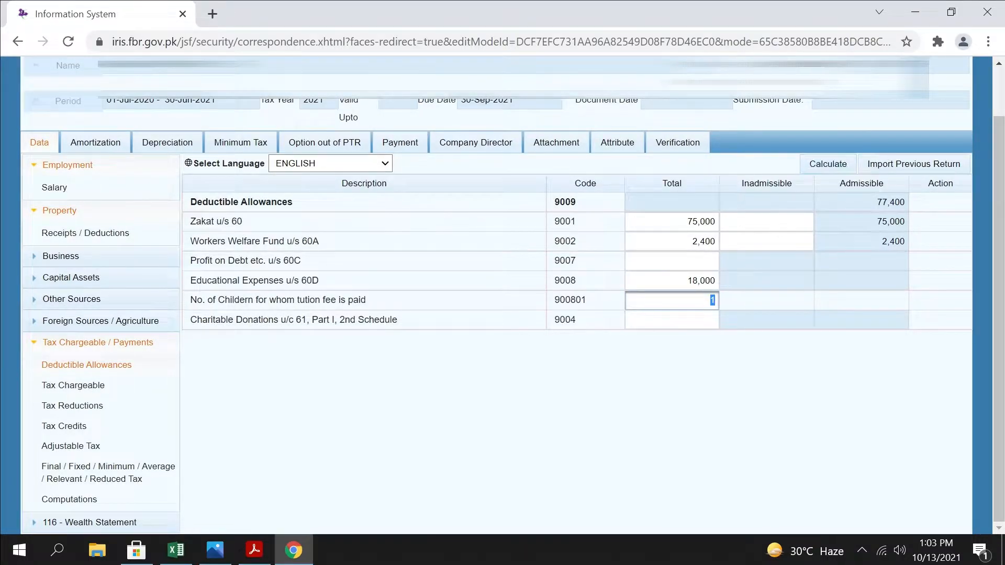
Review the Charitable Donations u/c 61 row and recalculate the deductible allowances
left_click_drag(404, 318, 190, 318)
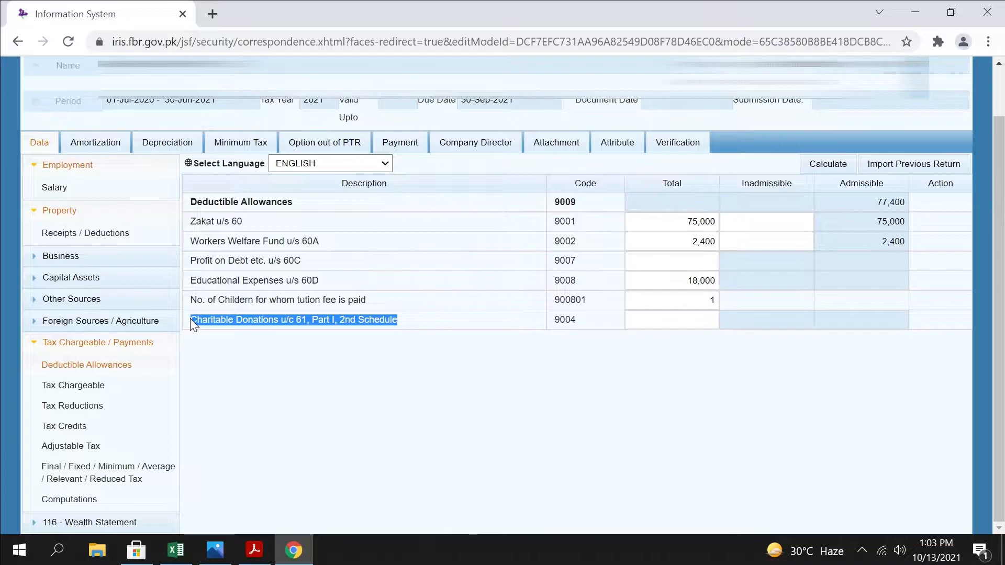
left_click(672, 319)
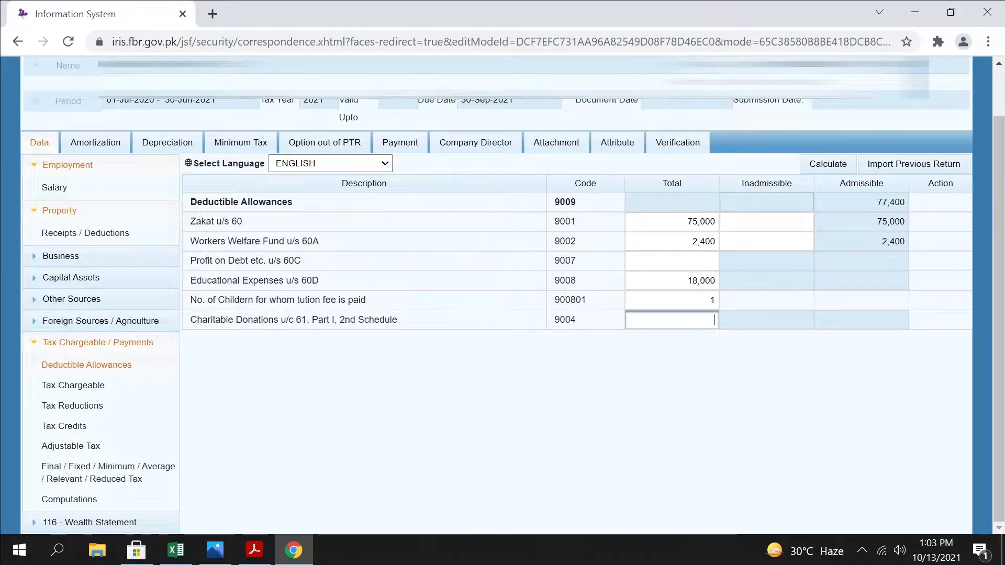
left_click(834, 167)
left_click(836, 167)
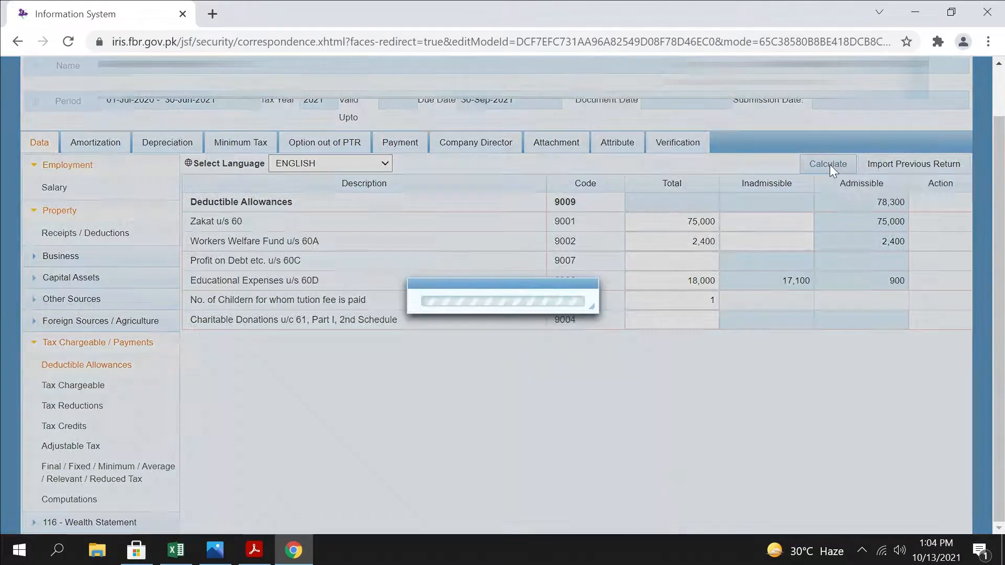
Look over the Tax Chargeable, Tax Reductions and Tax Credits schedules
left_click(77, 390)
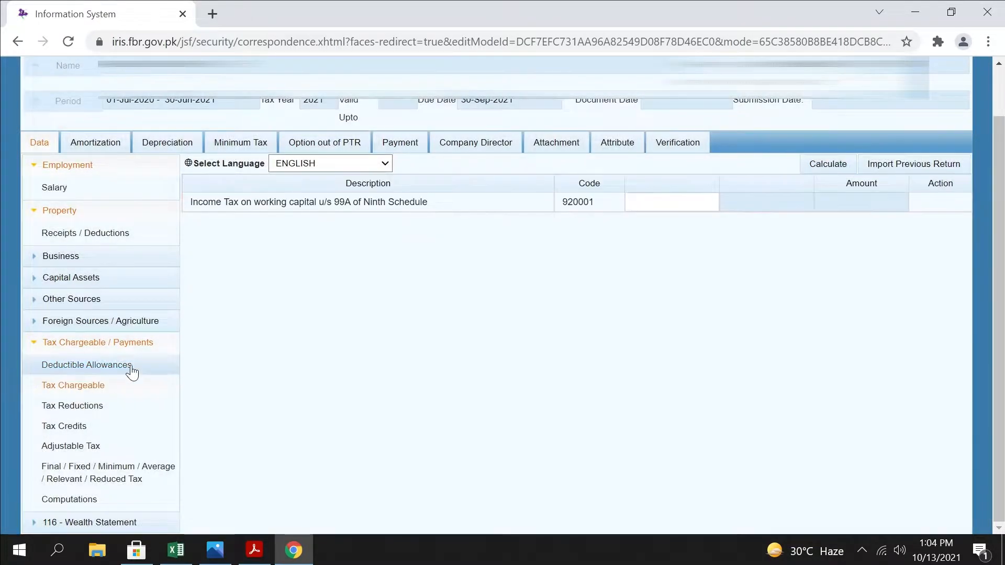
left_click(89, 408)
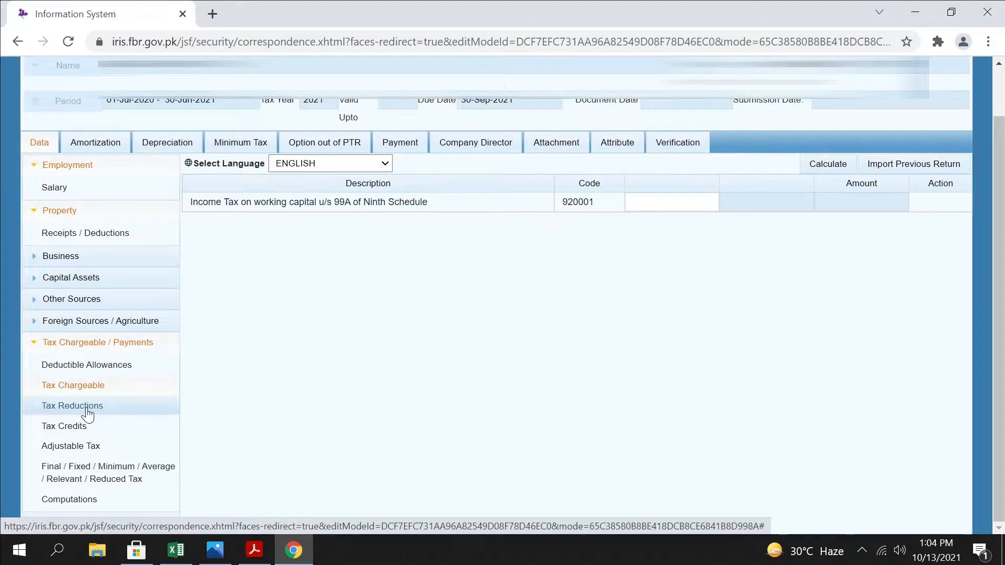
left_click(70, 426)
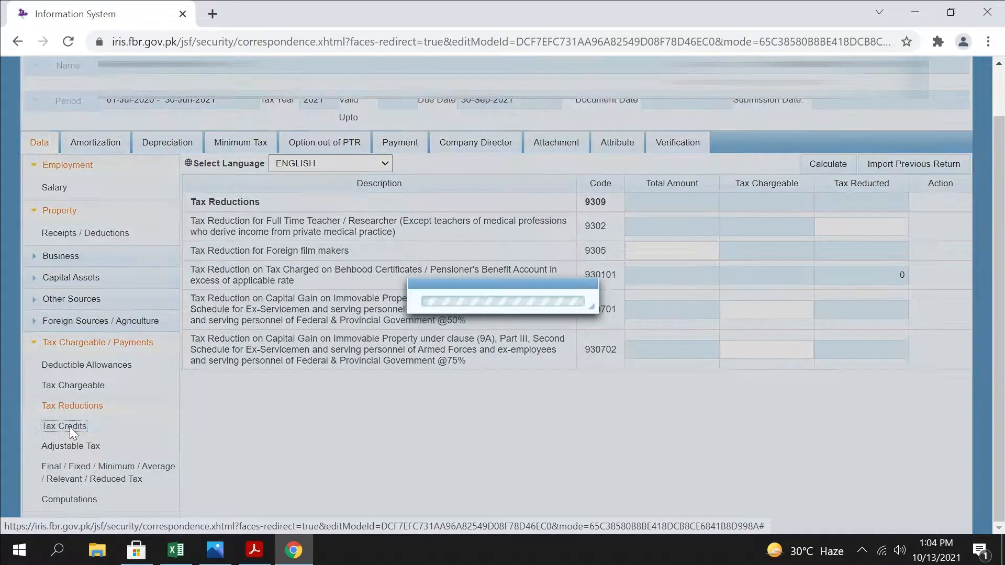
Open the Adjustable Tax schedule and copy the 2020-2021 tax figure from cell E15 of the TAX workbook in Excel
left_click(84, 447)
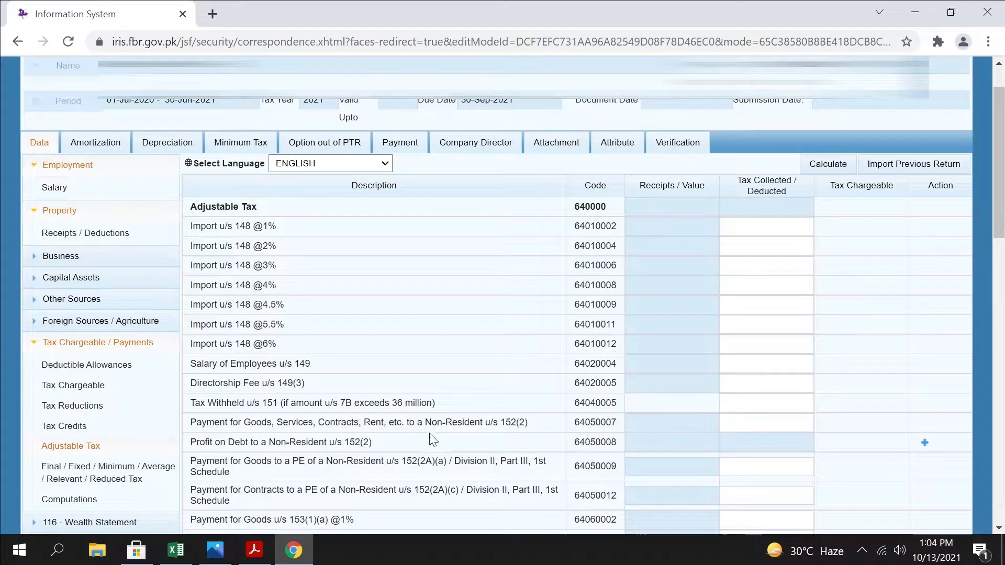
scroll(765, 377, "down", 2)
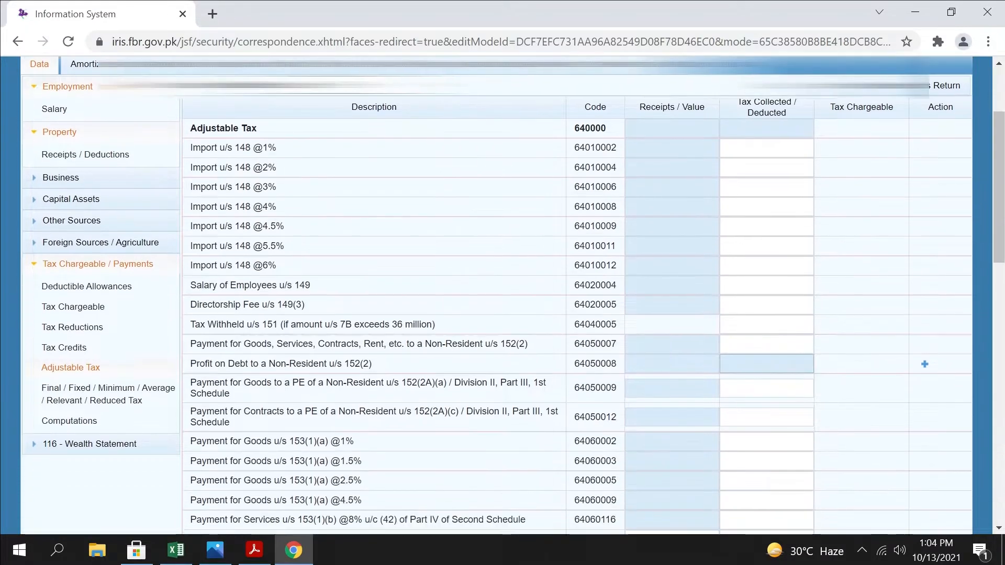
left_click(176, 550)
key("ctrl+c")
left_click(253, 350)
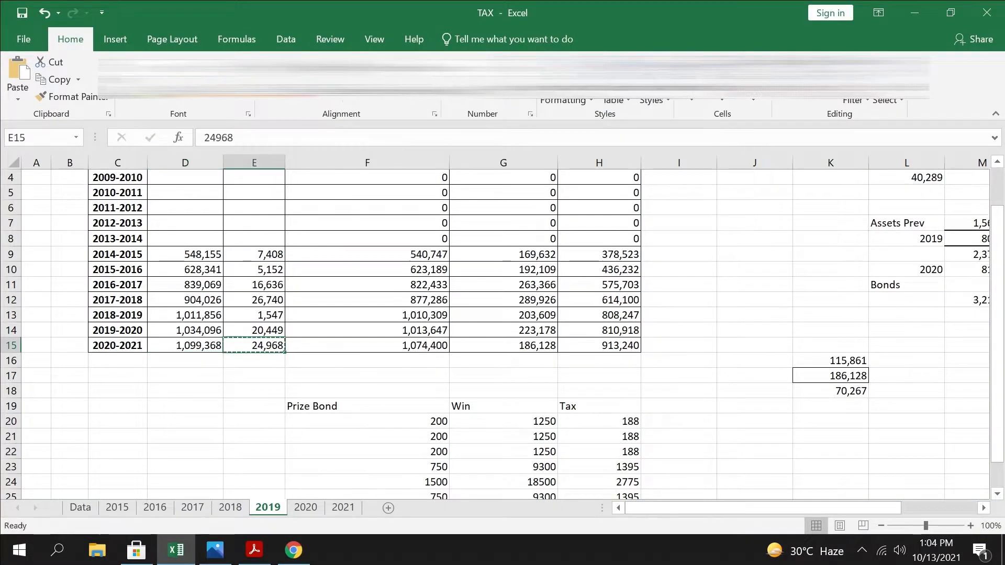
key("ctrl+c")
left_click(914, 13)
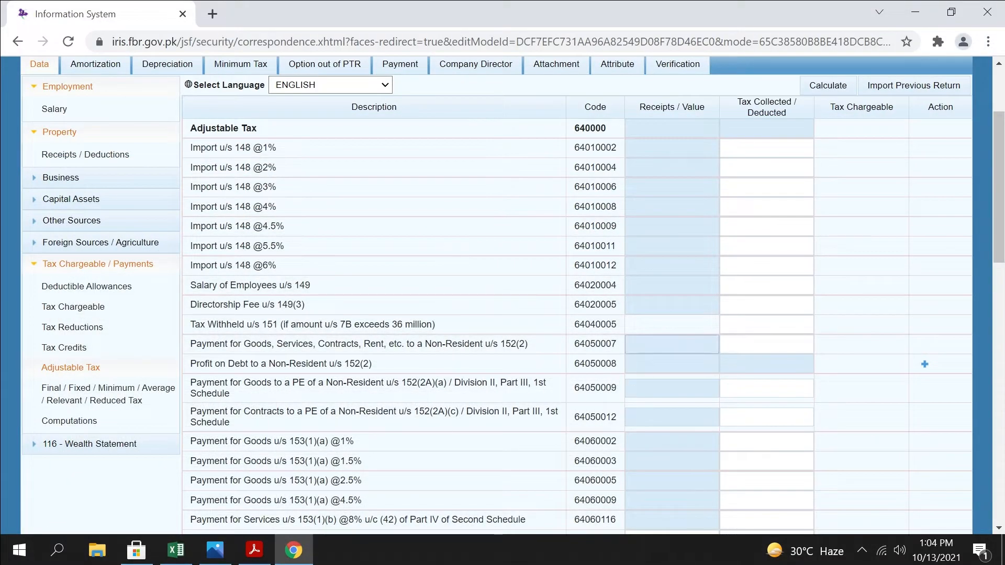
Enter the copied 24,968 as tax deducted for Salary of Employees u/s 149 and recalculate the Adjustable Tax schedule
left_click_drag(343, 291, 189, 286)
left_click(766, 285)
key("ctrl+v")
left_click(836, 86)
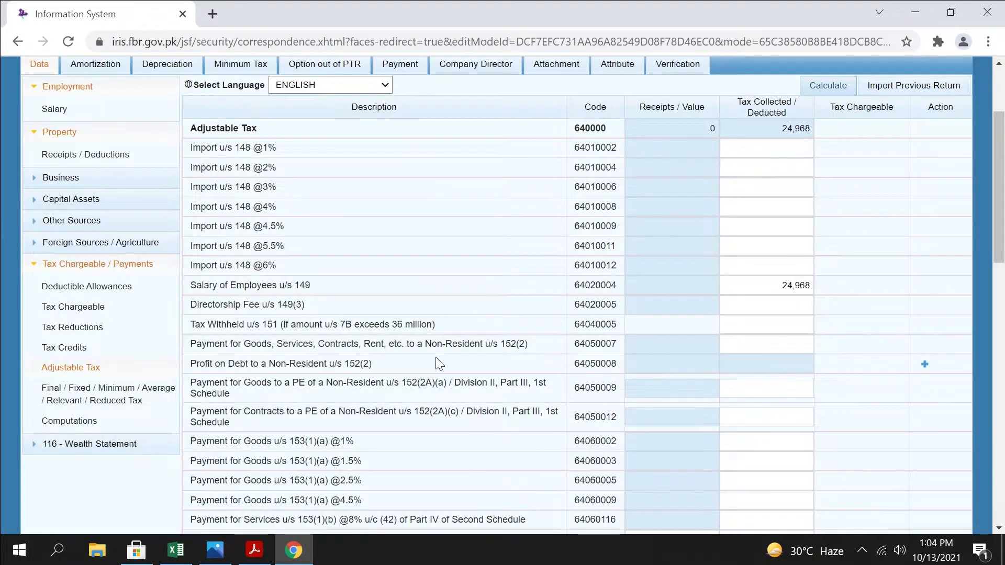
Check the salary tax deduction against the taxable income slab table in the Photos image, then return to the tax return
left_click_drag(774, 285, 895, 281)
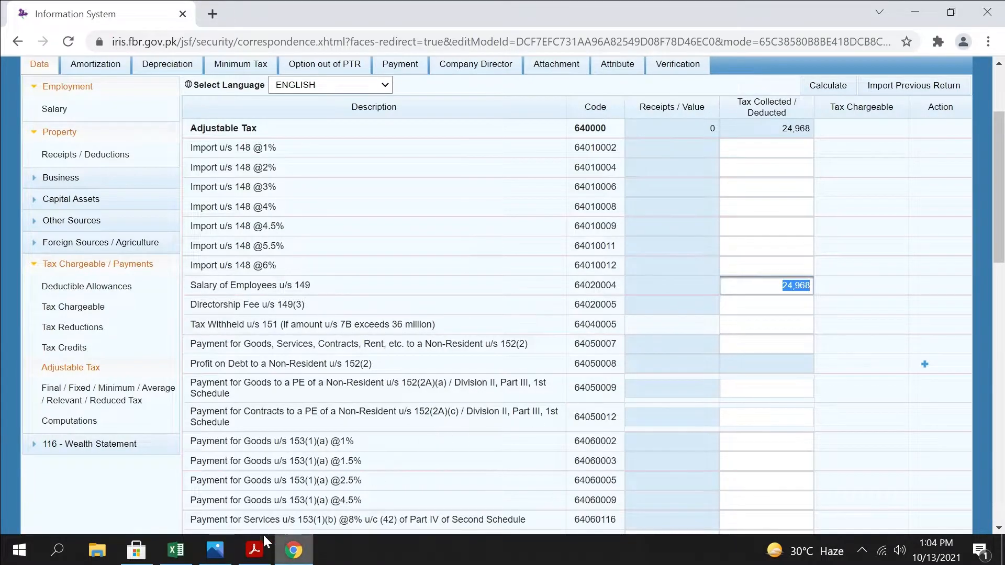
left_click(215, 550)
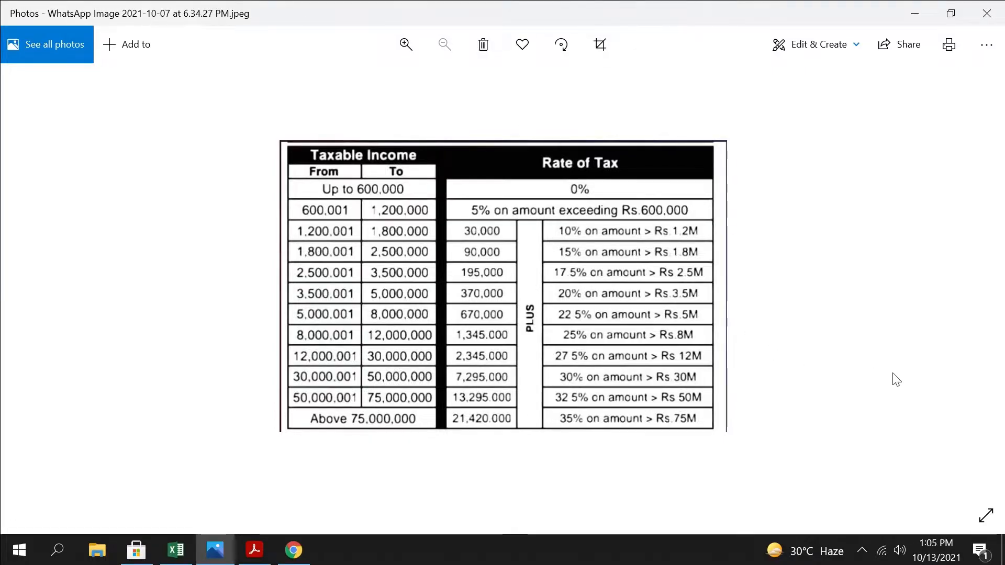
left_click(918, 13)
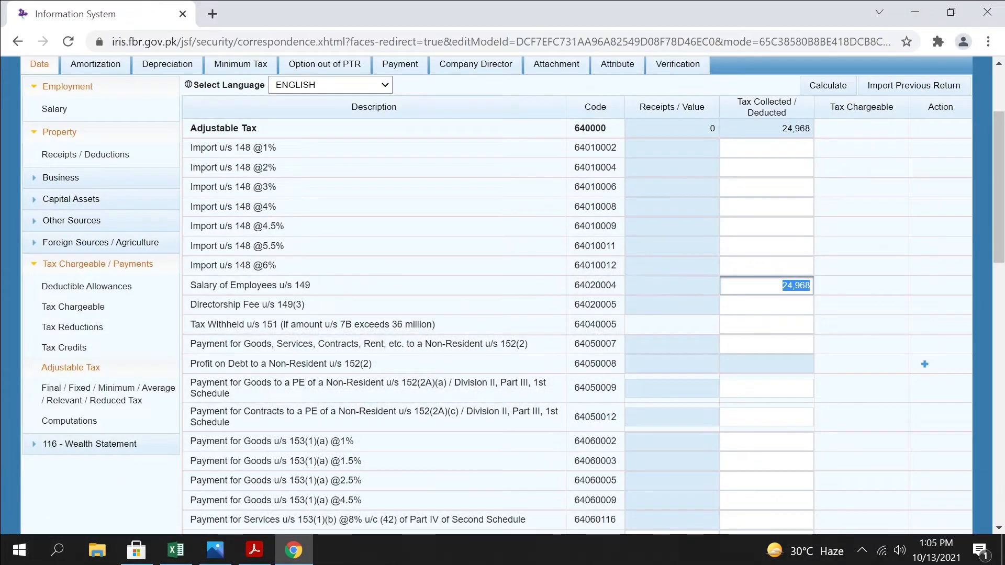
Examine the Adjustable Tax rows below salary, including Rent of Property u/s 155 and Certain Banking Transactions u/s 231AA
scroll(767, 324, "down", 2)
scroll(767, 324, "up", 2)
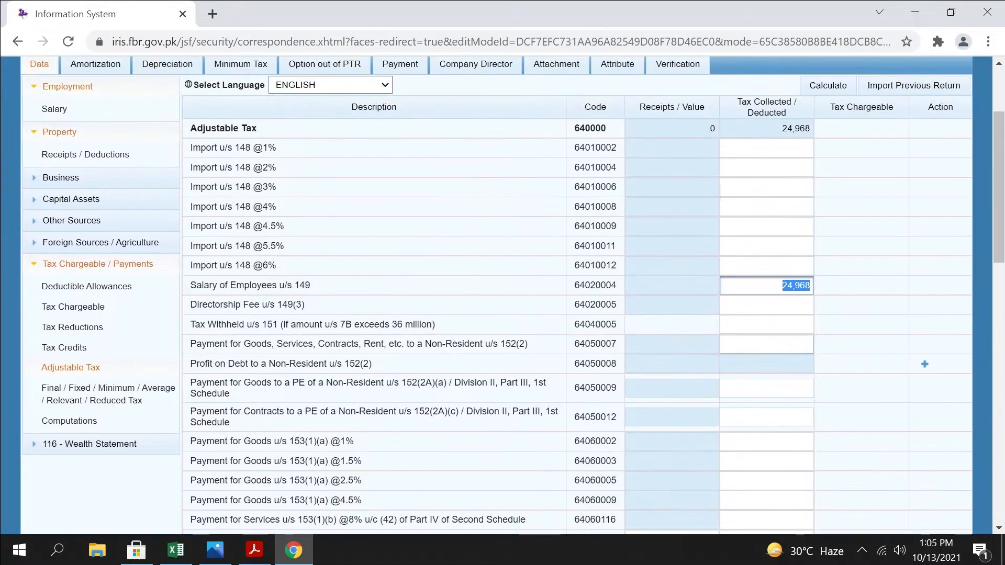
key("Tab")
scroll(767, 356, "down", 2)
scroll(767, 387, "up", 2)
scroll(840, 213, "down", 2)
key("shift+Tab")
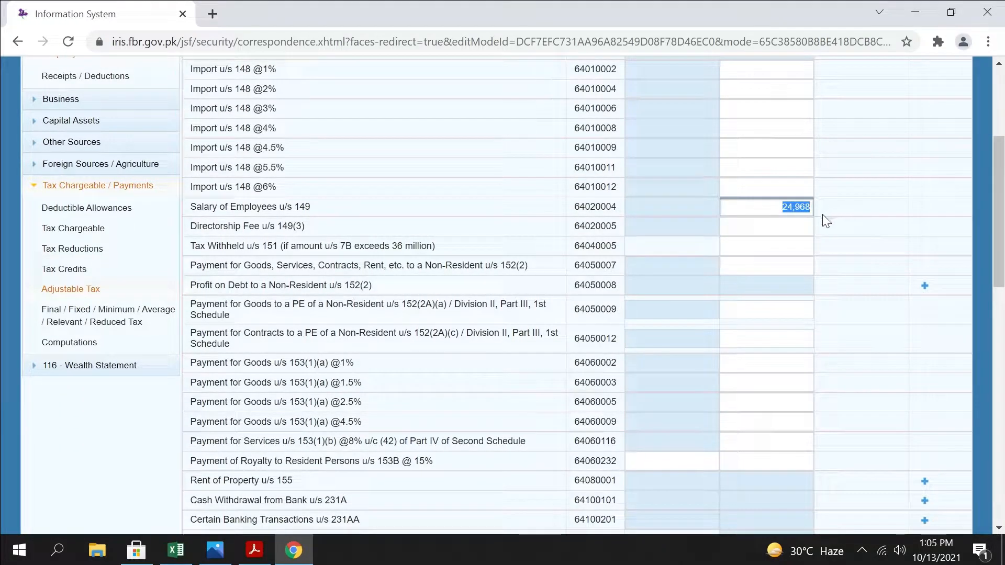
scroll(821, 216, "down", 2)
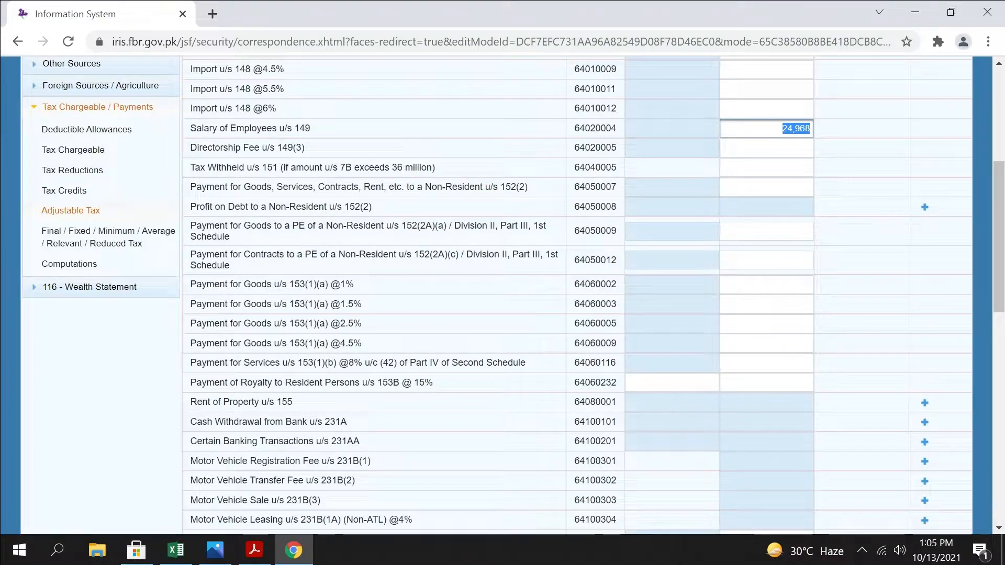
scroll(264, 325, "down", 2)
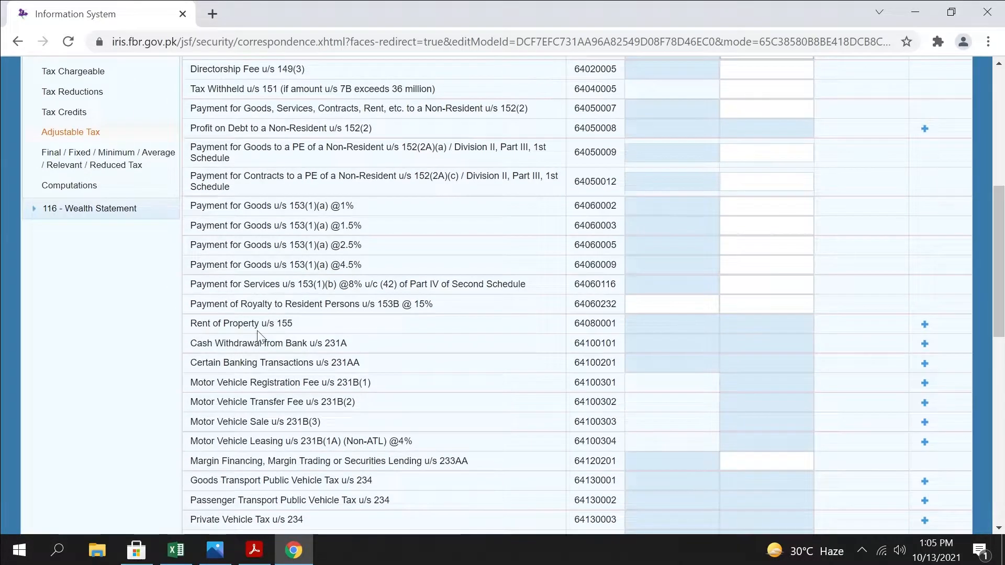
left_click_drag(325, 324, 187, 318)
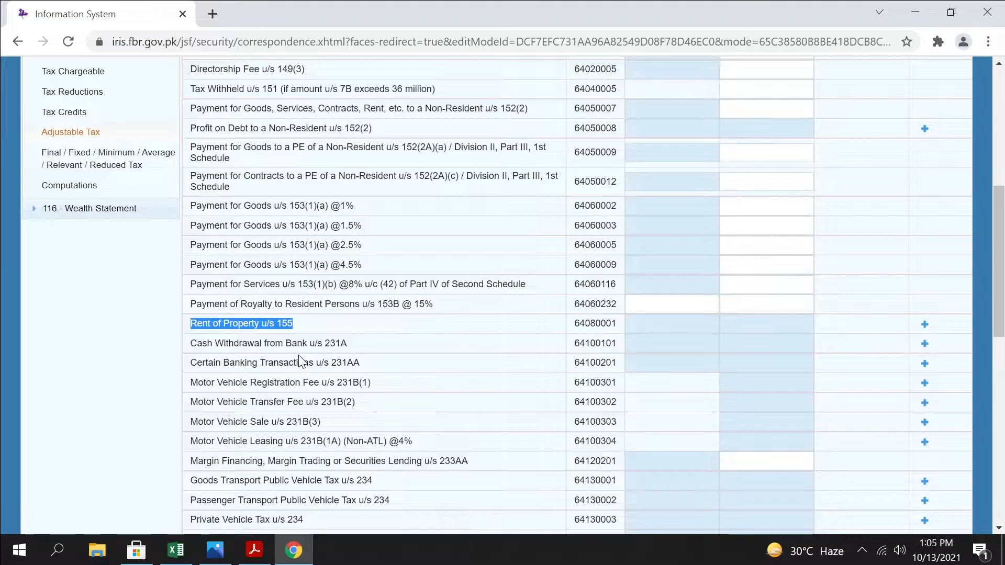
double_click(373, 370)
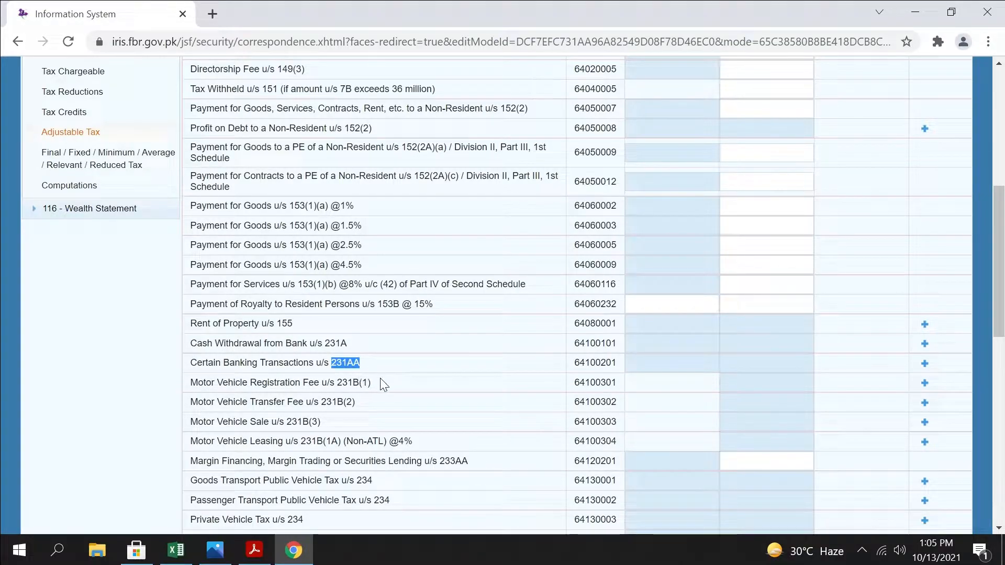
Highlight section 231B(1) for Motor Vehicle Registration Fee, look over the Income Tax Ordinance 2001 PDF in Acrobat Reader, and return to Chrome
left_click_drag(373, 383, 337, 383)
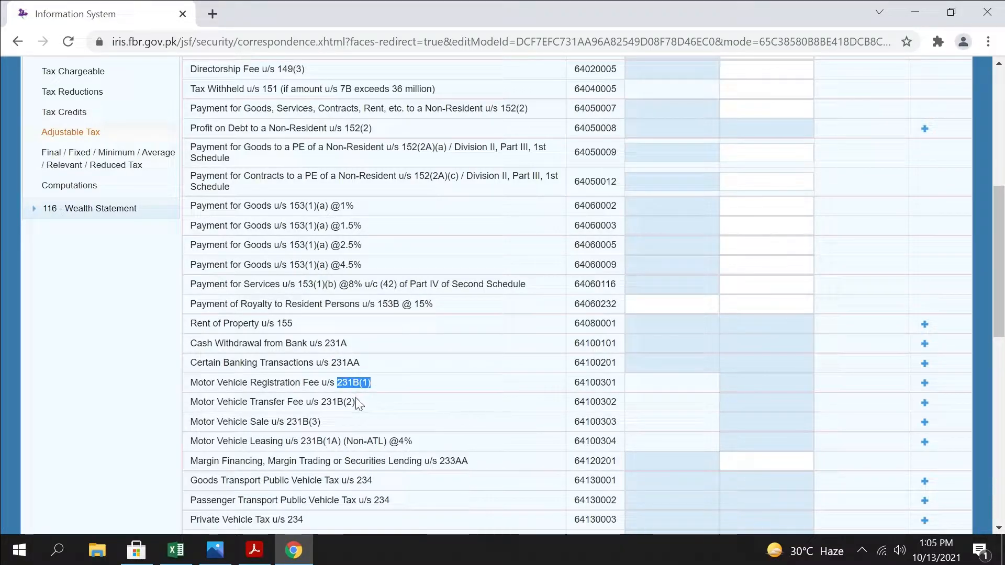
left_click(254, 550)
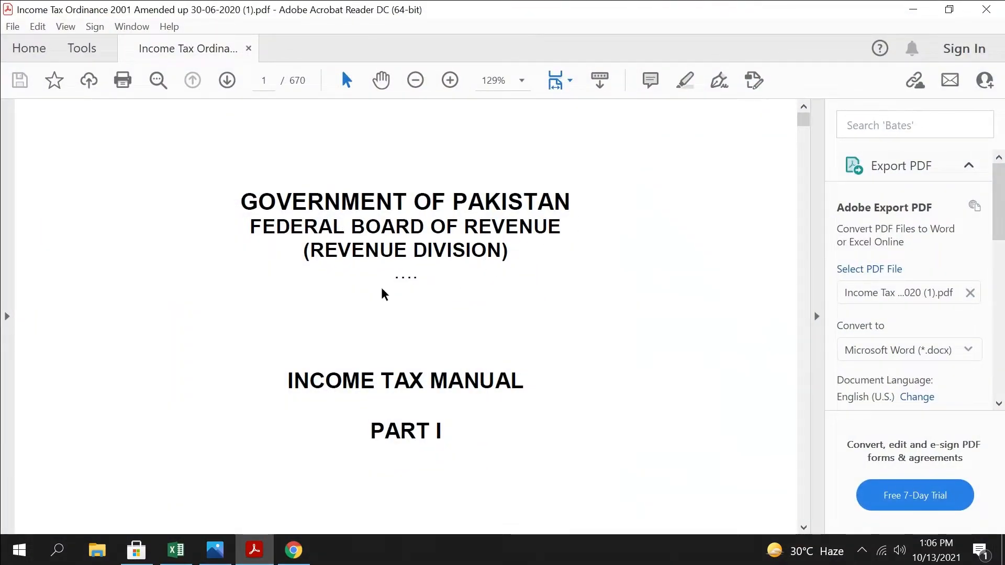
scroll(578, 310, "down", 1)
scroll(577, 338, "down", 3)
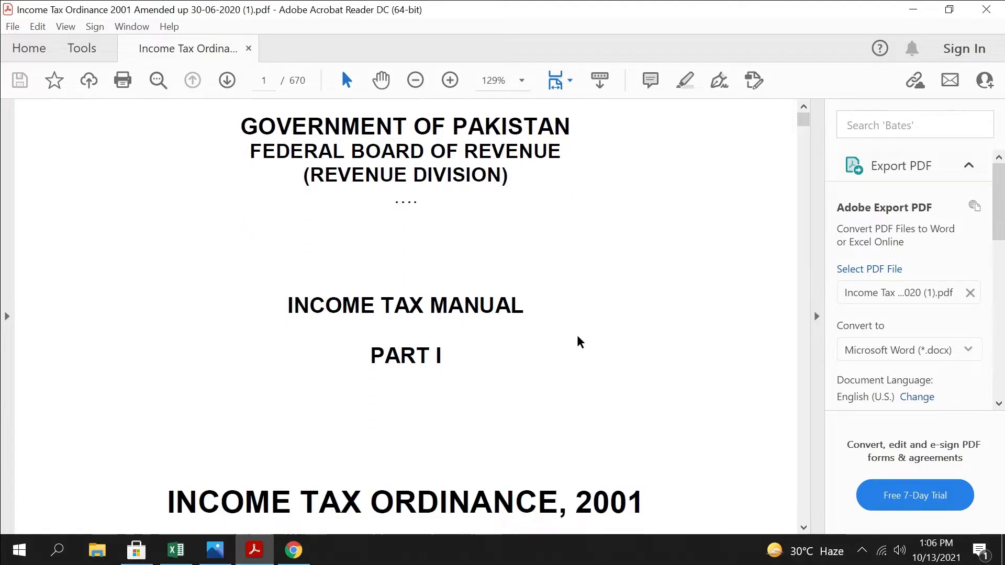
scroll(577, 337, "up", 3)
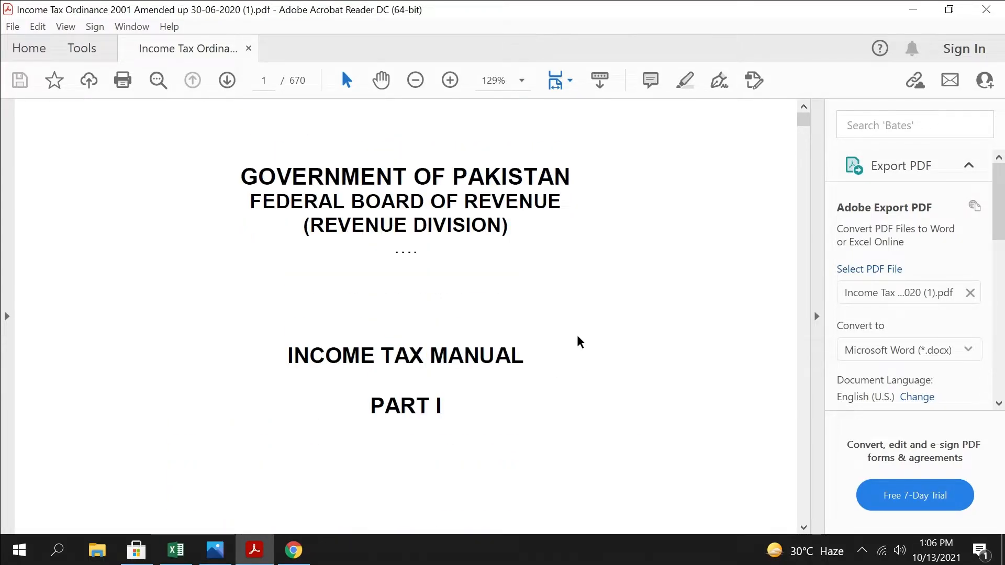
left_click(914, 11)
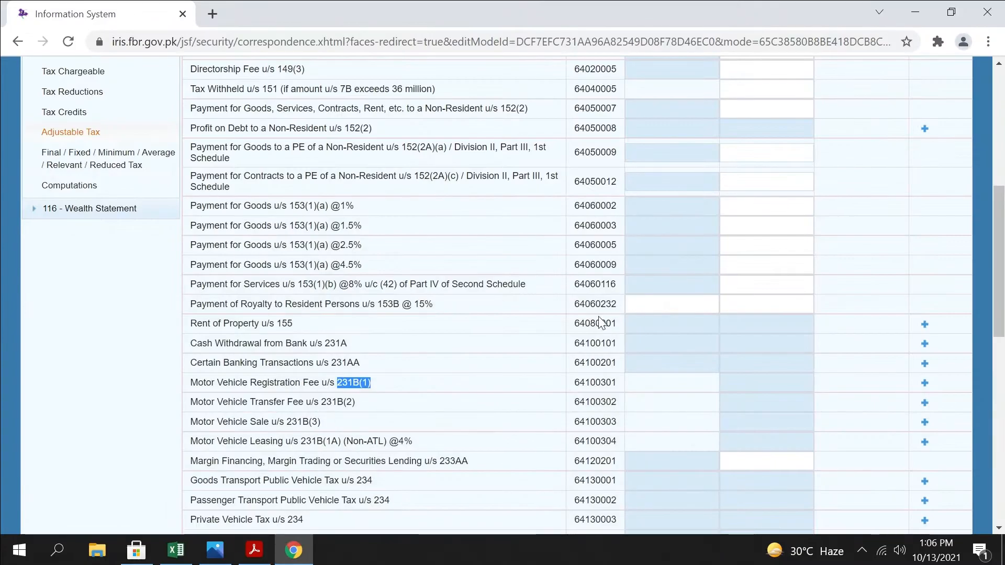
scroll(461, 371, "down", 7)
scroll(461, 370, "up", 4)
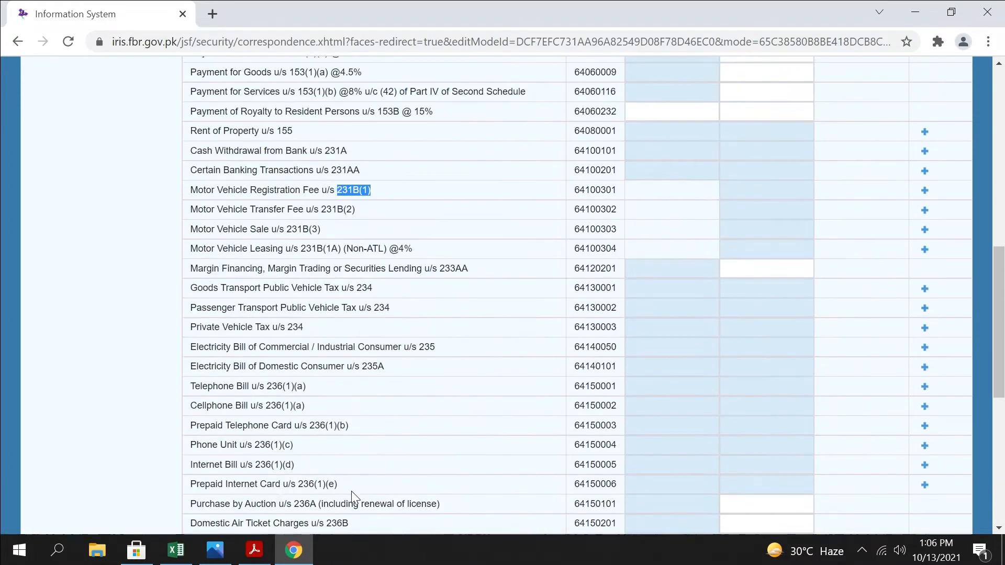
left_click(254, 550)
scroll(489, 343, "down", 8)
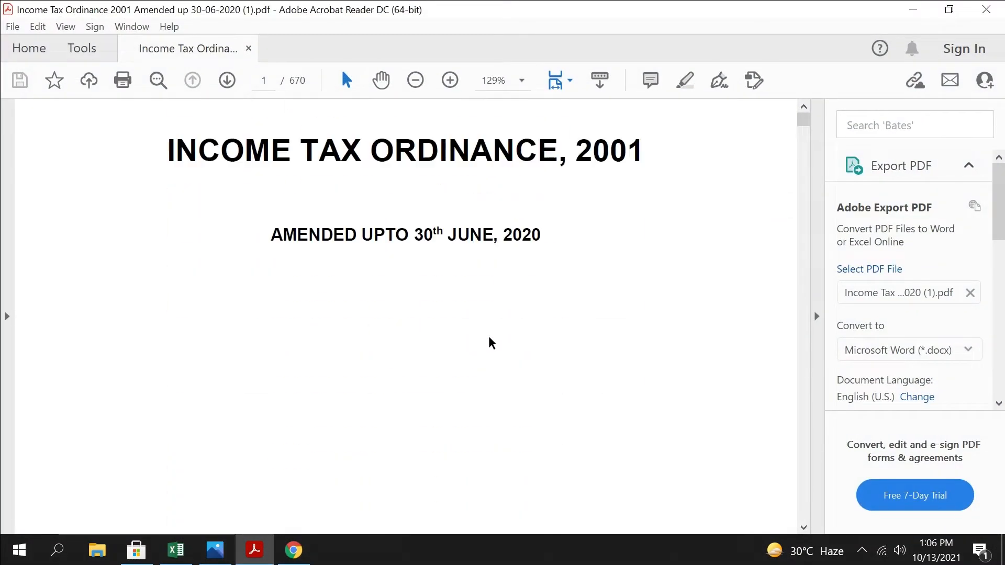
scroll(491, 344, "up", 2)
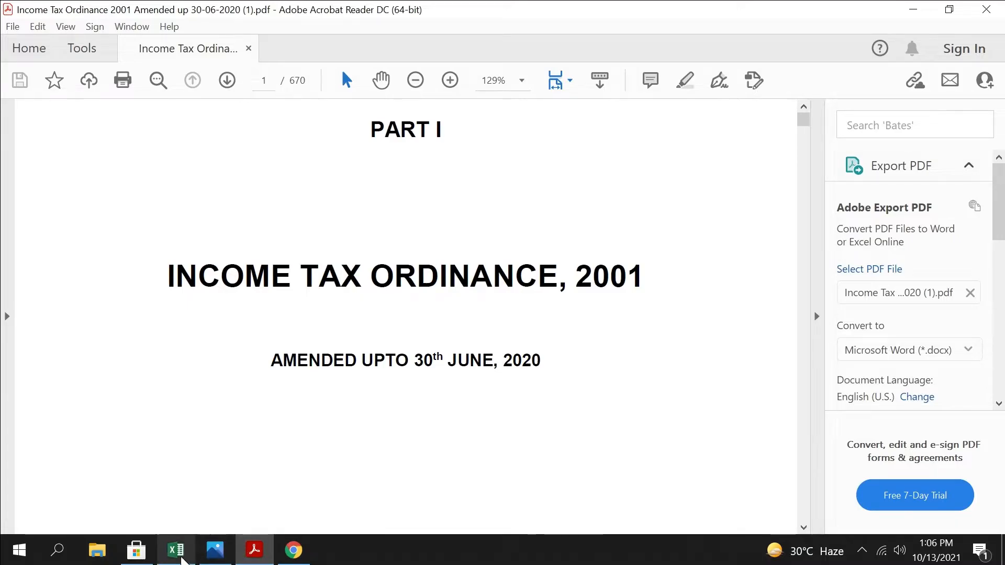
left_click(294, 550)
scroll(380, 377, "up", 5)
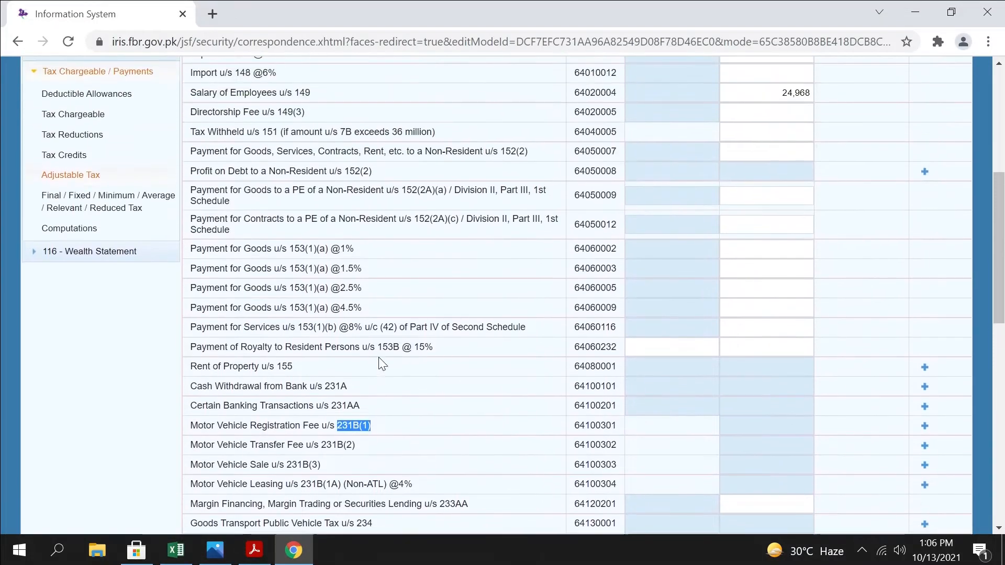
Copy section number 149 from the Salary of Employees row and enter it as the search term in the Income Tax Ordinance PDF
left_click(371, 171)
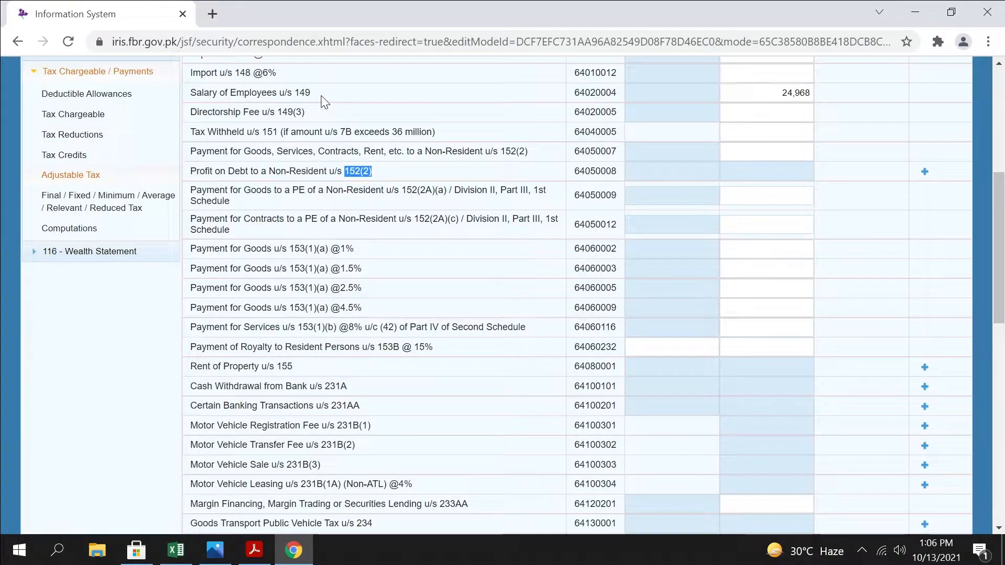
left_click_drag(311, 93, 294, 93)
key("ctrl+c")
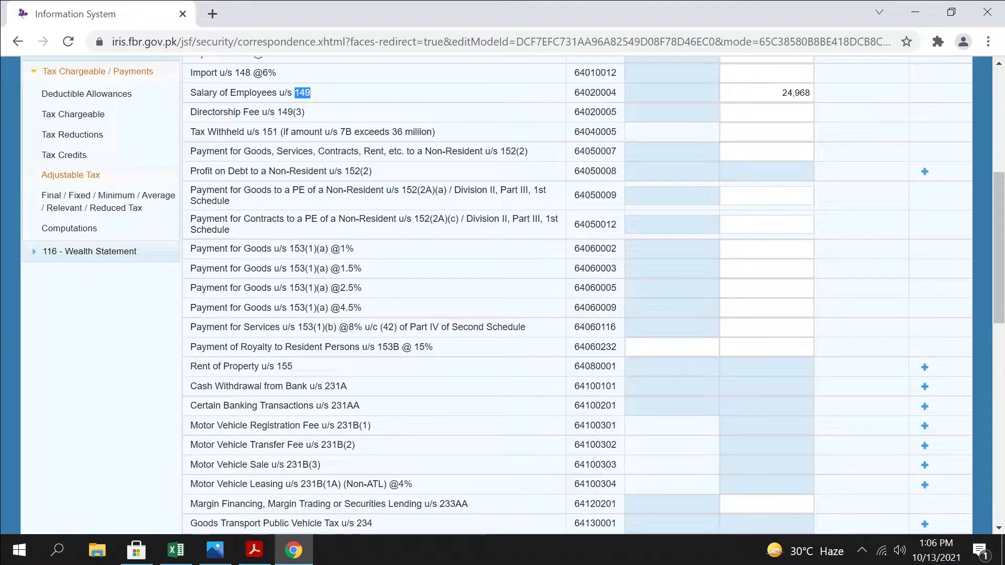
left_click(254, 550)
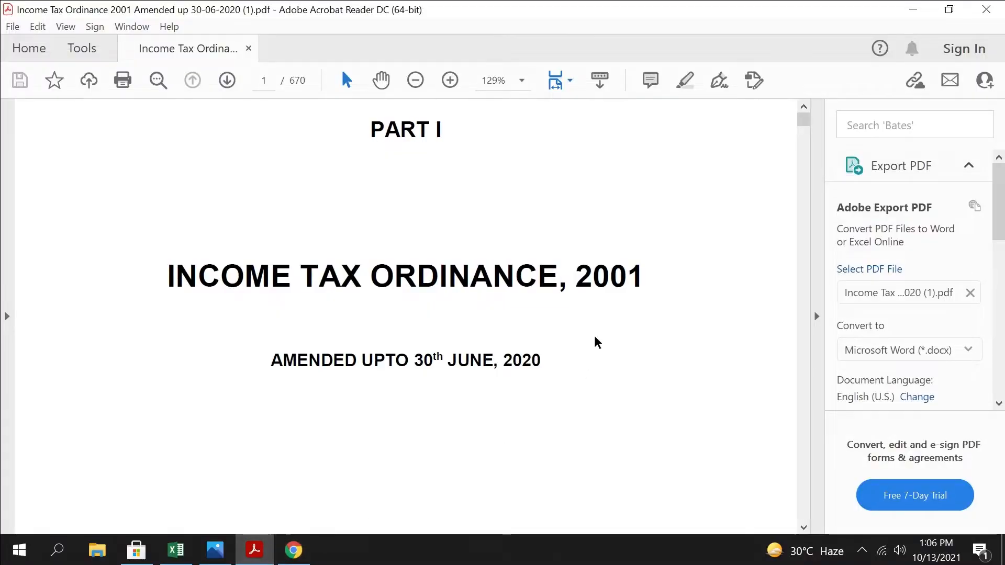
key("ctrl+f")
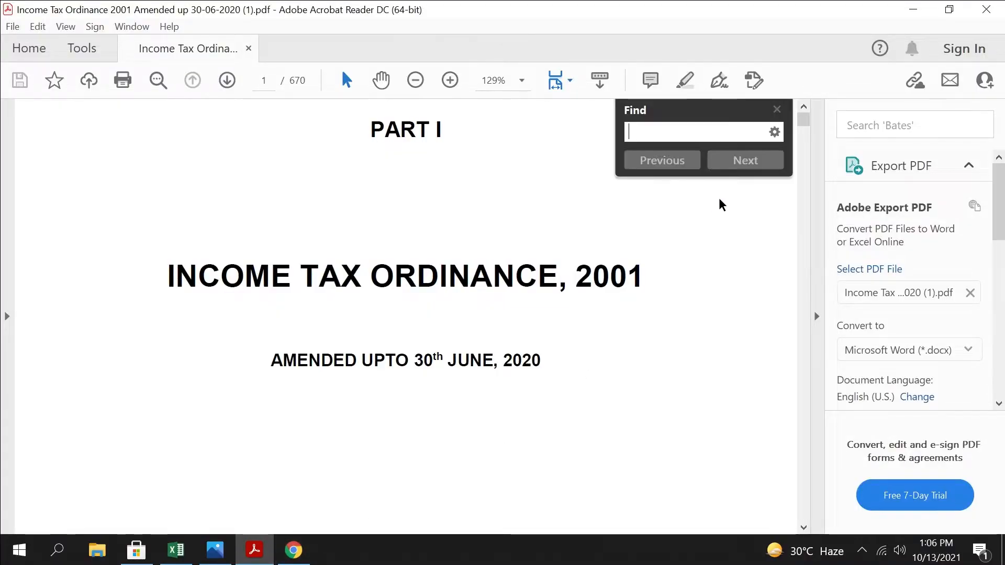
key("ctrl+v")
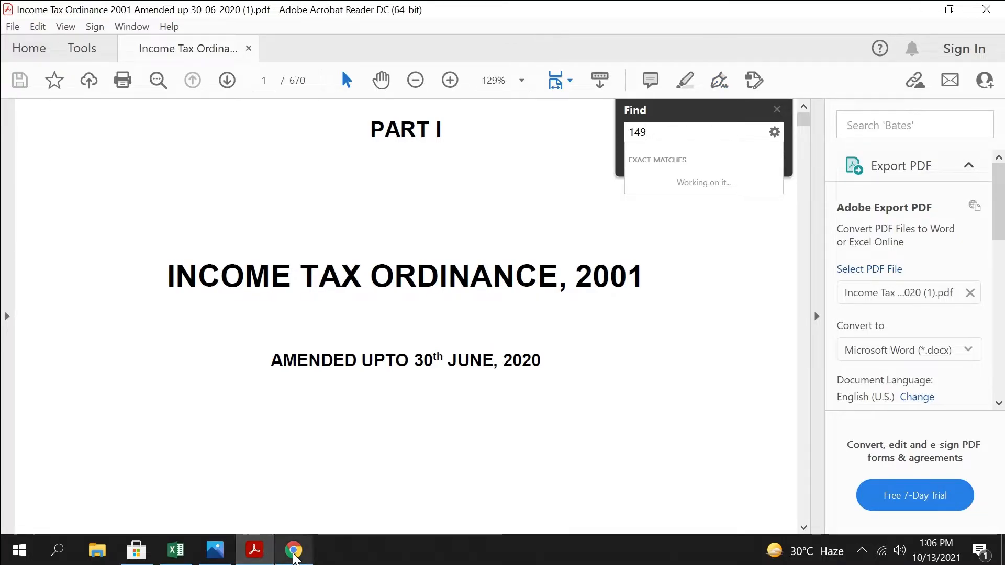
Copy section number 235A from the Electricity Bill of Domestic Consumer row in Chrome and find it in the Income Tax Ordinance PDF
key("alt+Tab")
scroll(464, 377, "down", 5)
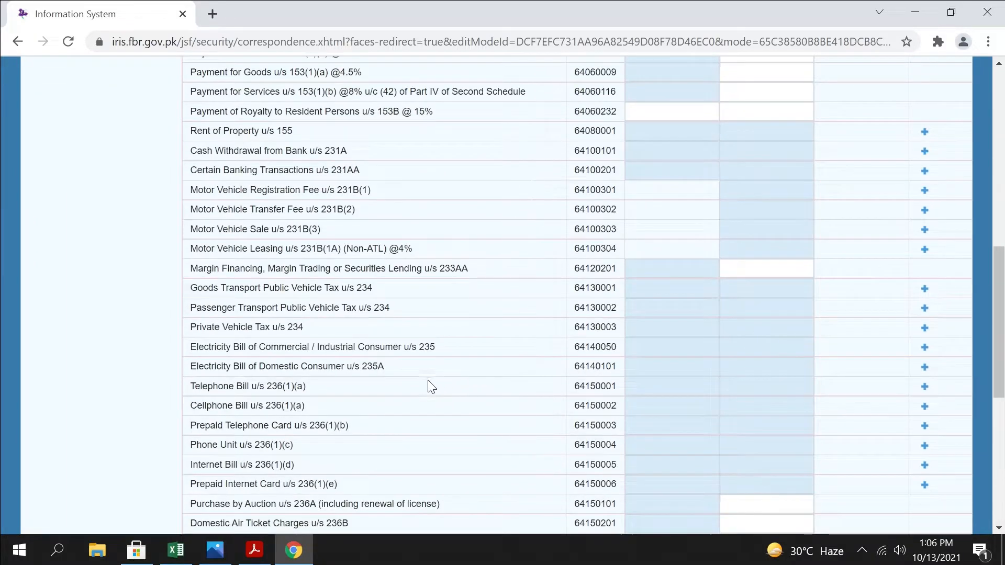
left_click_drag(368, 367, 361, 367)
key("ctrl+c")
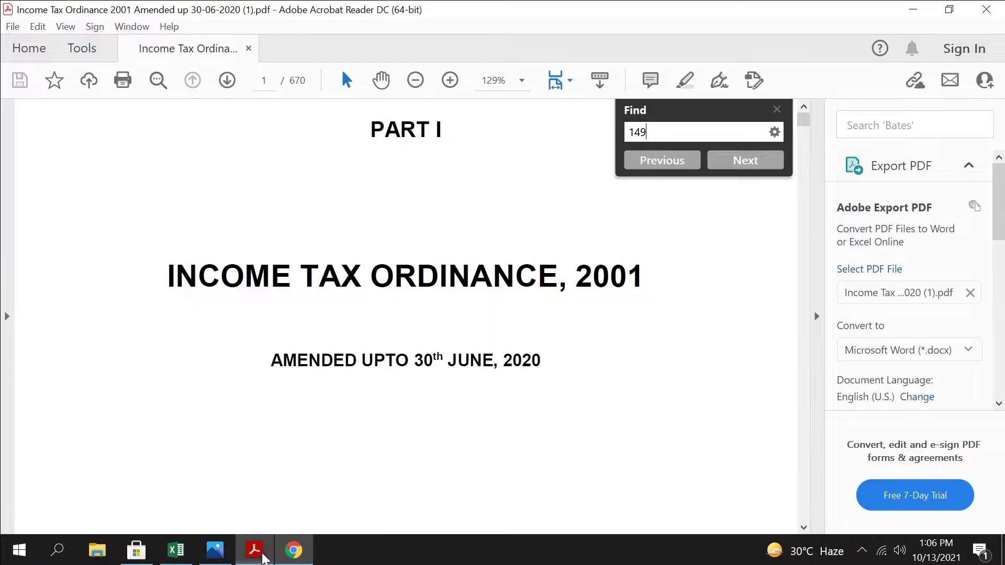
left_click(254, 550)
key("ctrl+a")
key("ctrl+v")
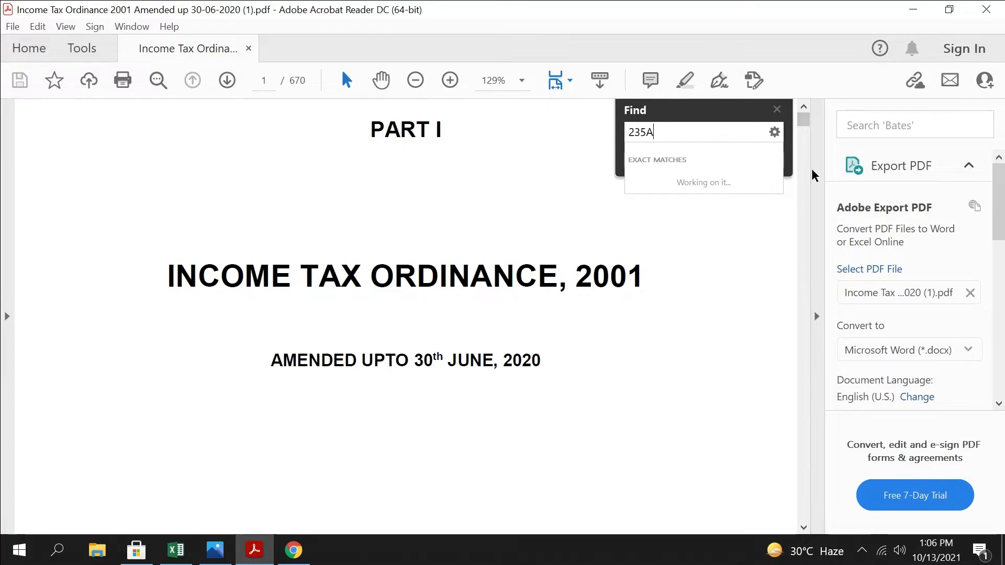
left_click(603, 321)
scroll(610, 400, "down", 10)
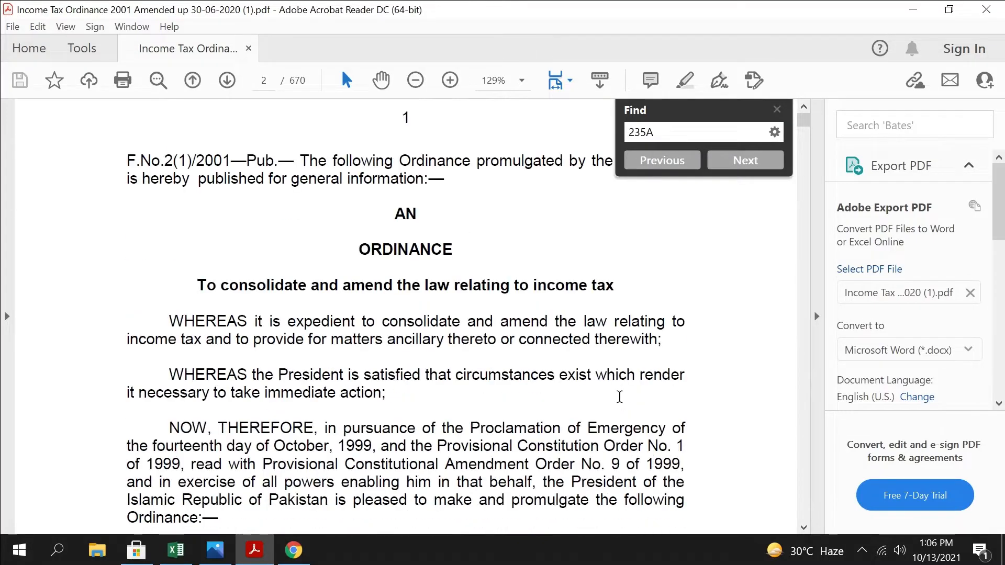
left_click(745, 161)
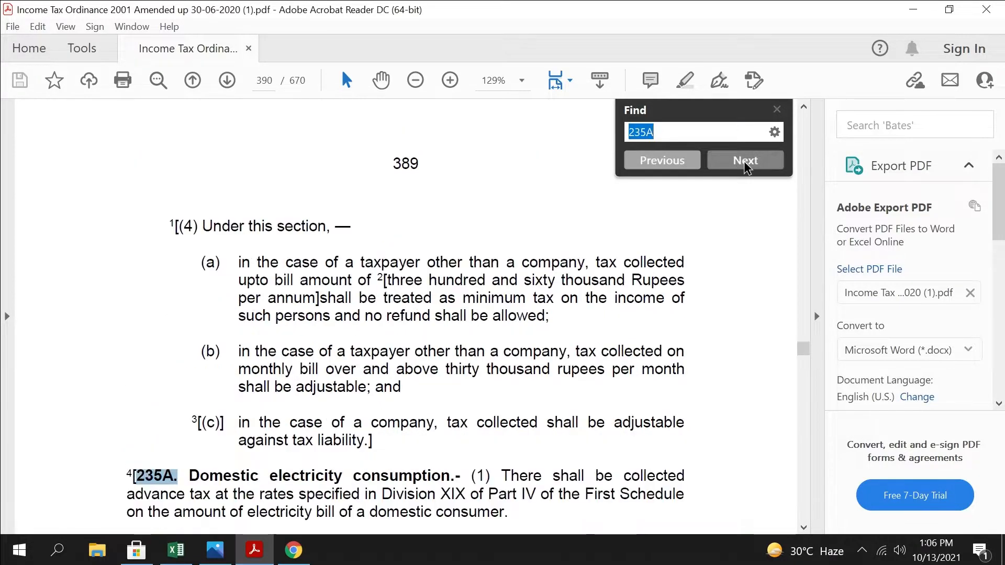
Read section 235A on domestic electricity consumption, comparing it with the matching Adjustable Tax row, and return to the tax return in Chrome
scroll(183, 430, "down", 3)
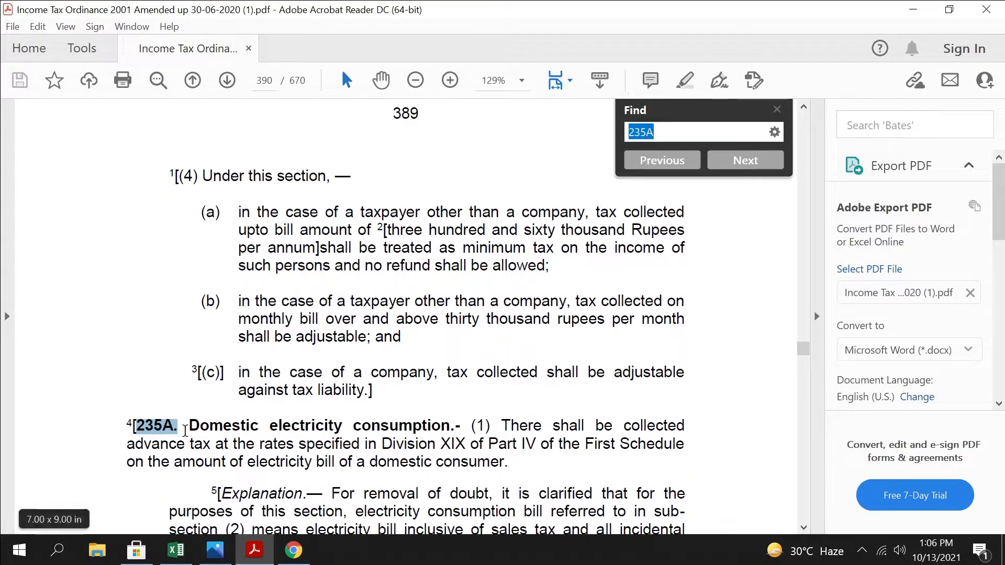
scroll(183, 430, "down", 1)
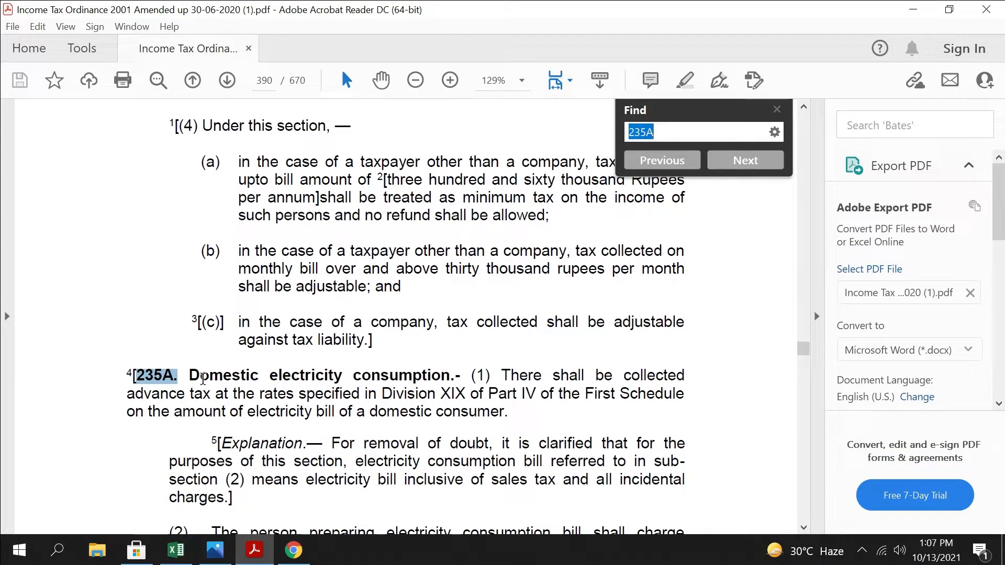
left_click(293, 550)
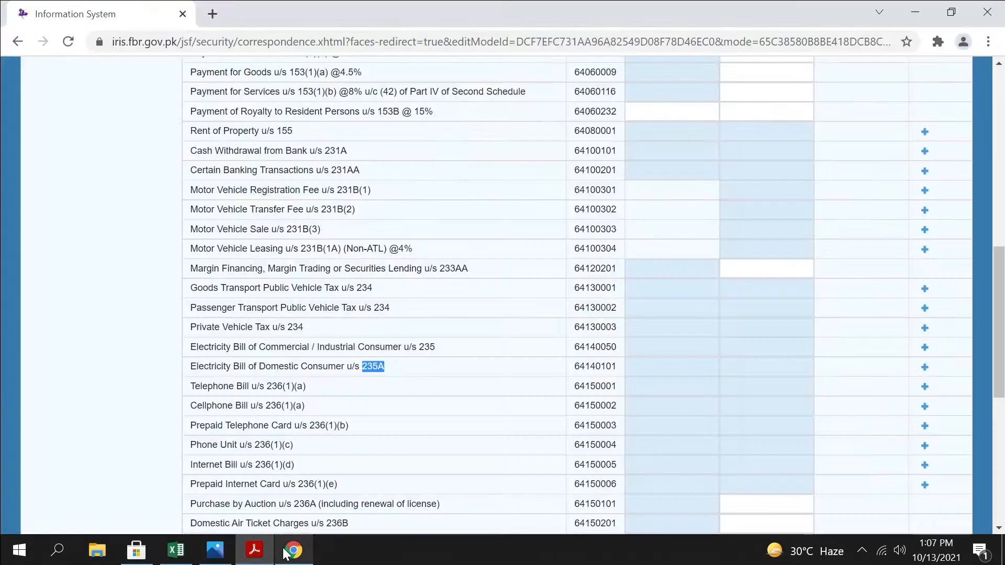
left_click_drag(190, 367, 368, 366)
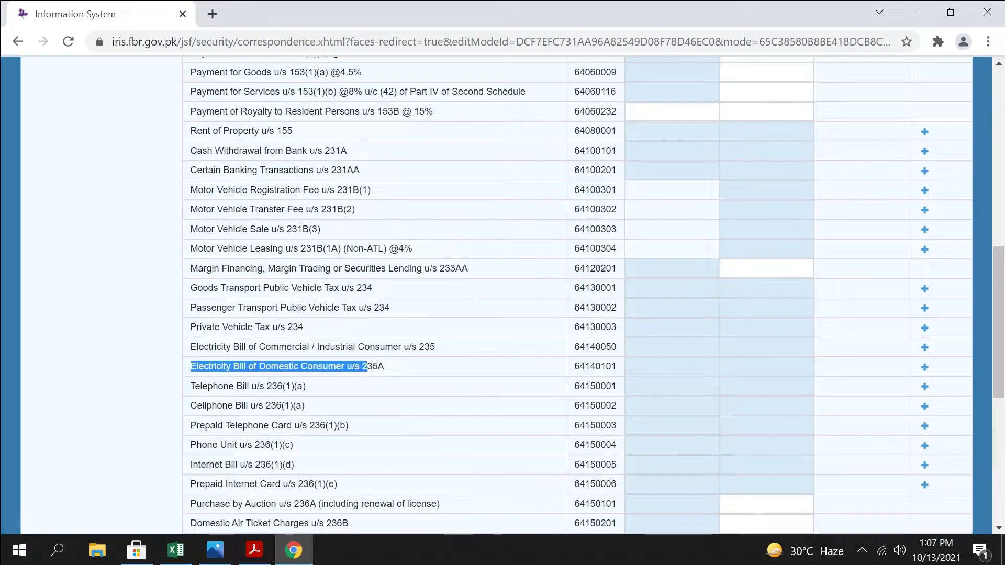
left_click(915, 11)
scroll(487, 385, "down", 2)
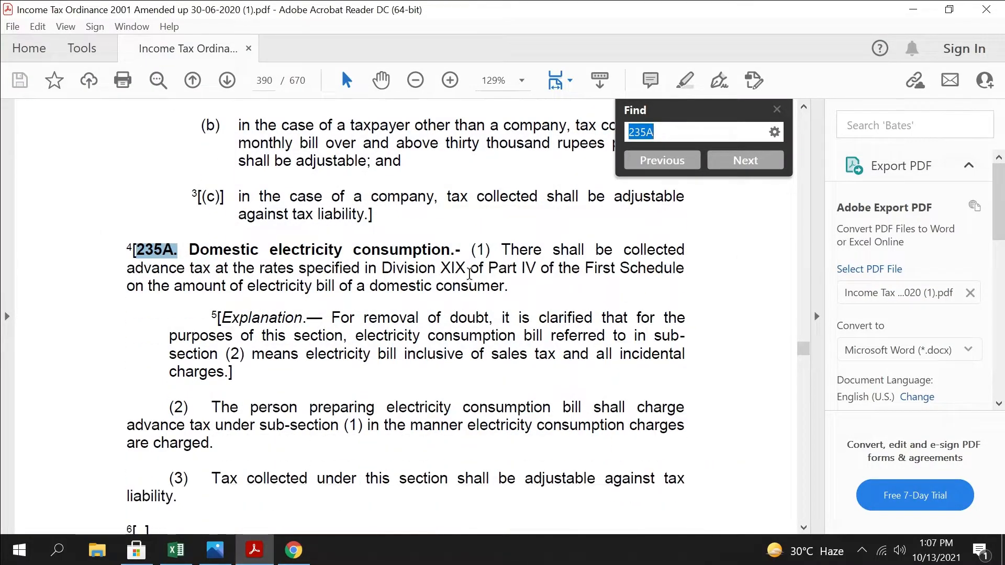
left_click_drag(502, 251, 698, 503)
scroll(698, 499, "down", 3)
scroll(695, 495, "up", 4)
left_click(786, 367)
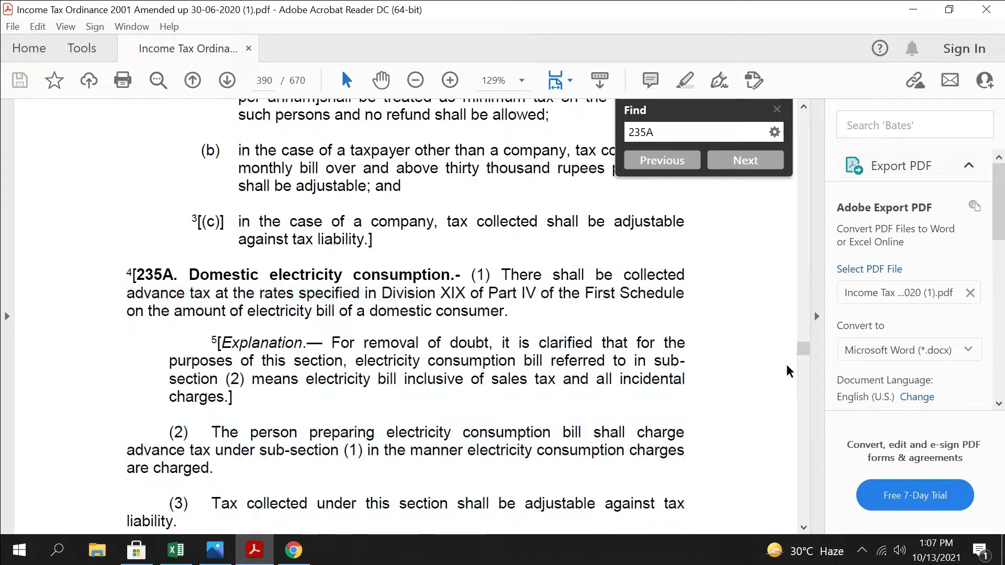
left_click(919, 12)
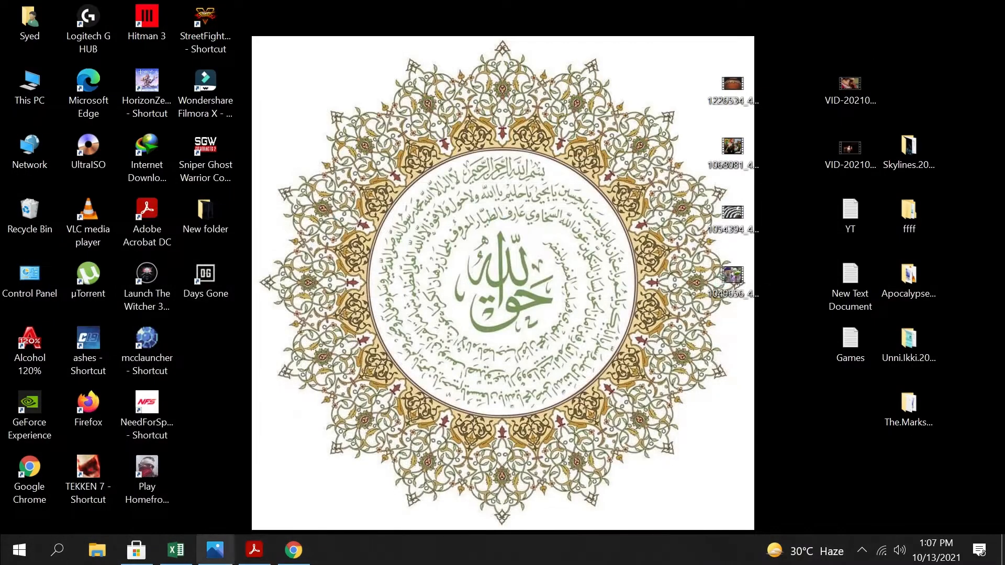
left_click(293, 550)
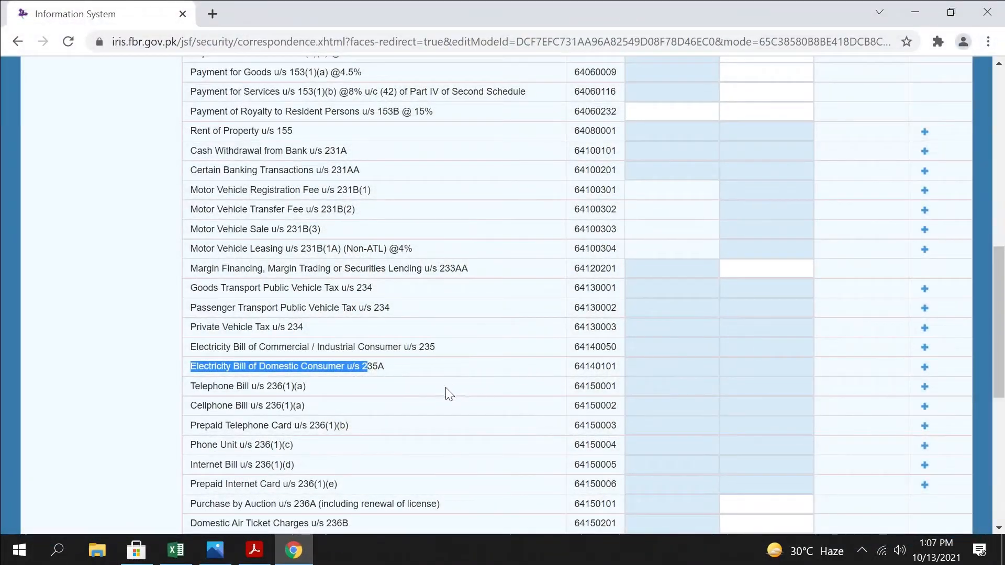
Compare the Adjustable Tax rows for commercial or industrial electricity bills u/s 235 and domestic electricity bills u/s 235A
scroll(449, 393, "down", 1)
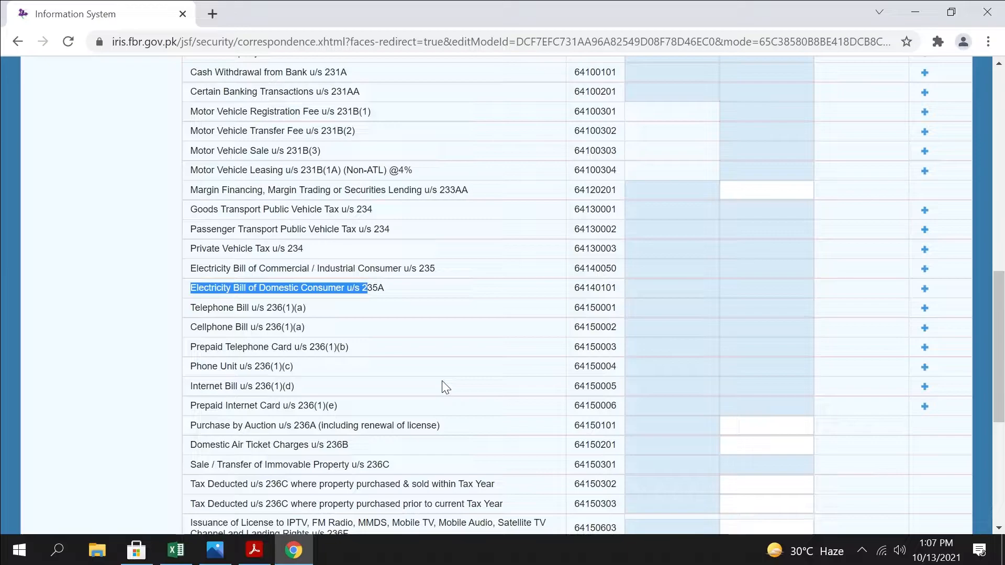
left_click(417, 286)
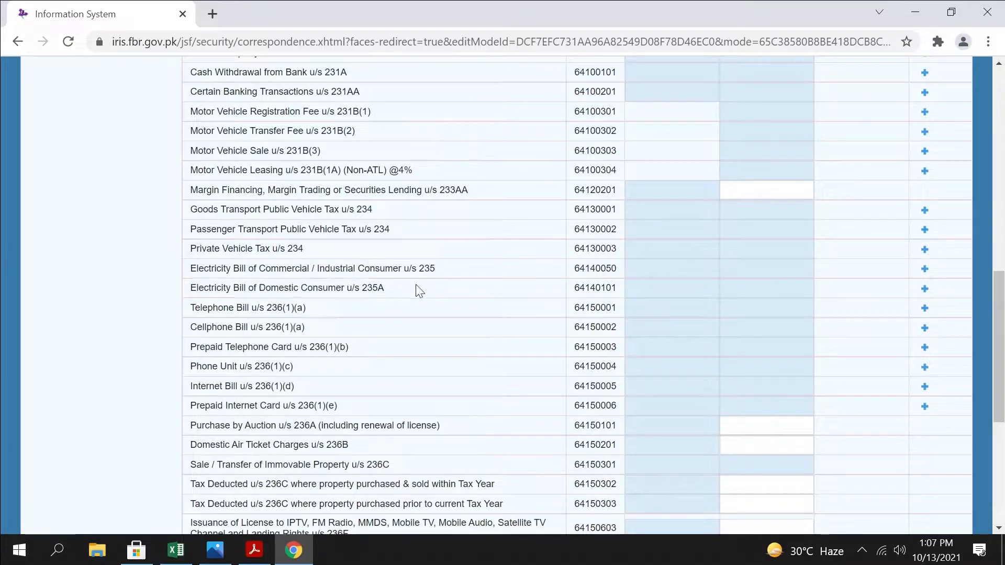
left_click_drag(437, 269, 182, 266)
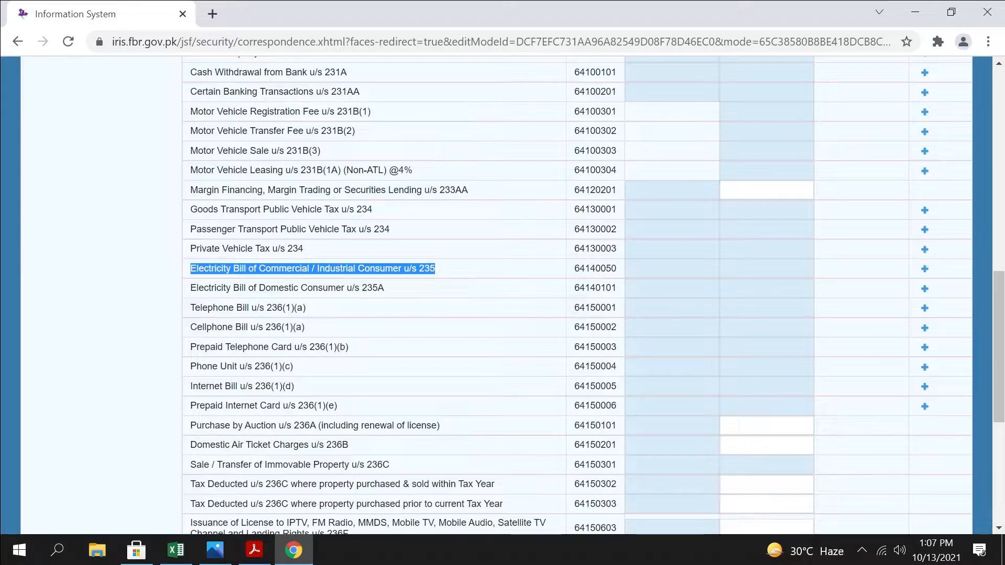
left_click(462, 264)
left_click_drag(390, 289, 193, 280)
left_click(404, 290)
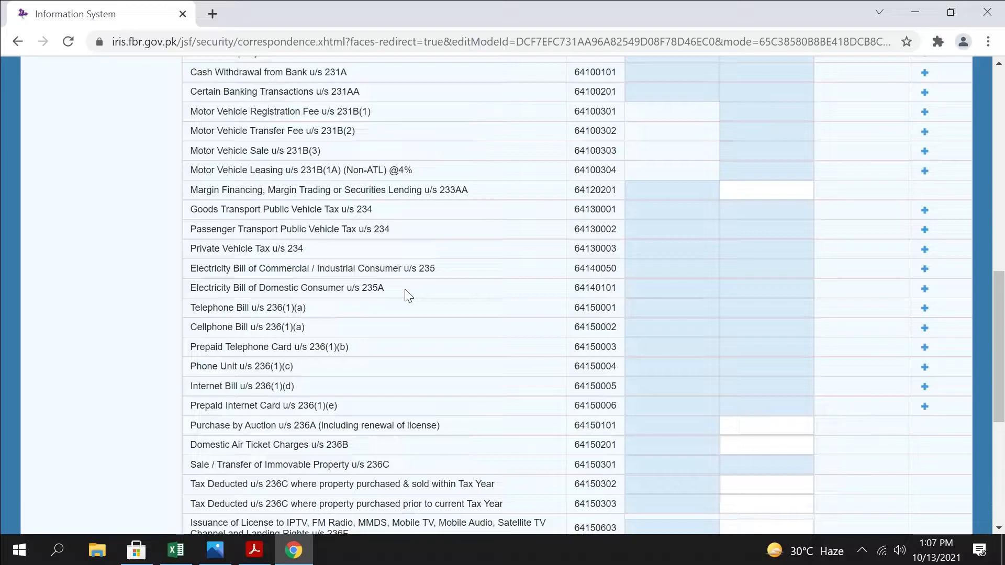
Add an Electricity Bill of Domestic Consumer u/s 235A entry with the utility consumer number and contents "Electricity IESCO Resedential"
left_click(926, 290)
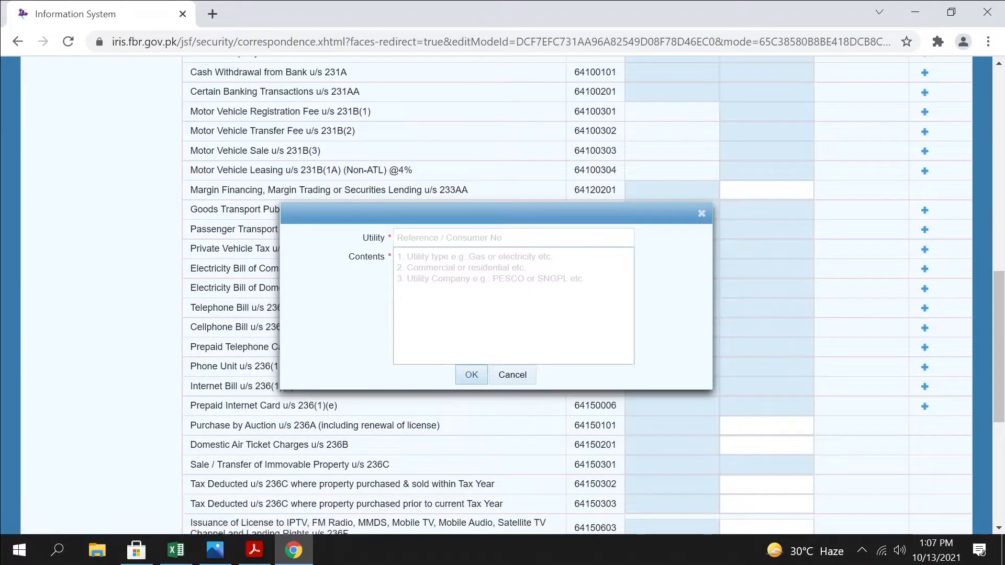
left_click(513, 277)
left_click(514, 239)
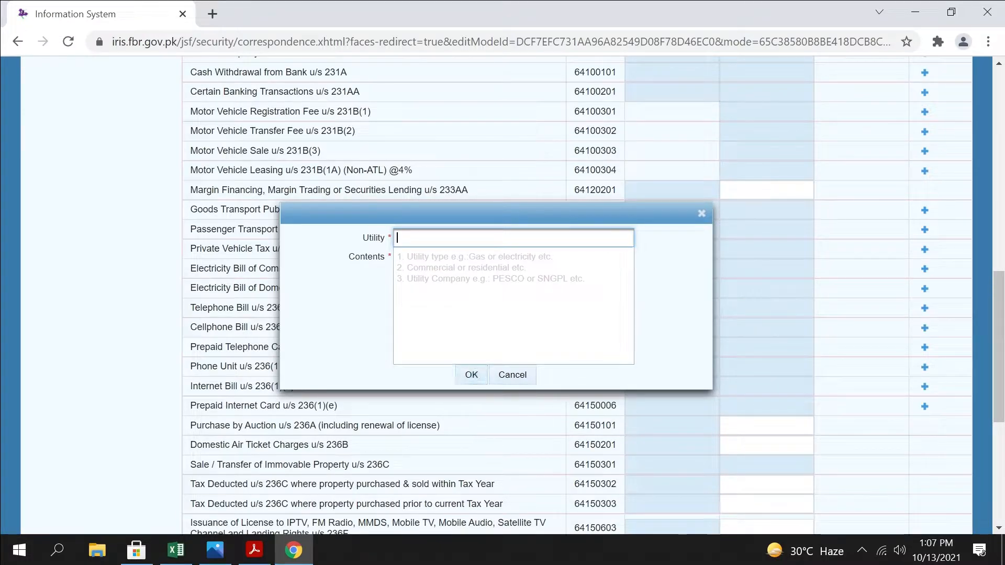
type("2222222222")
key("Tab")
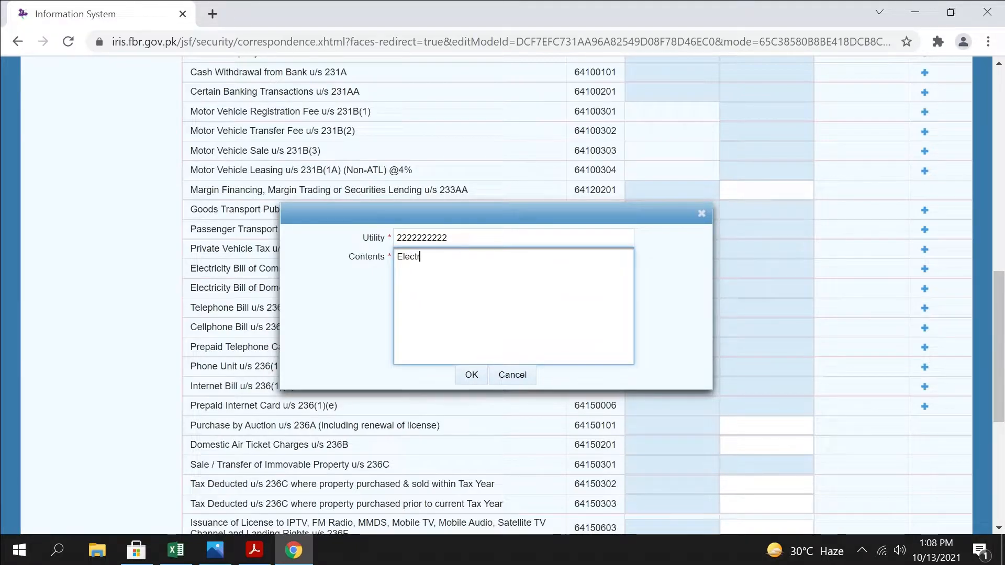
type("IESCO Rese")
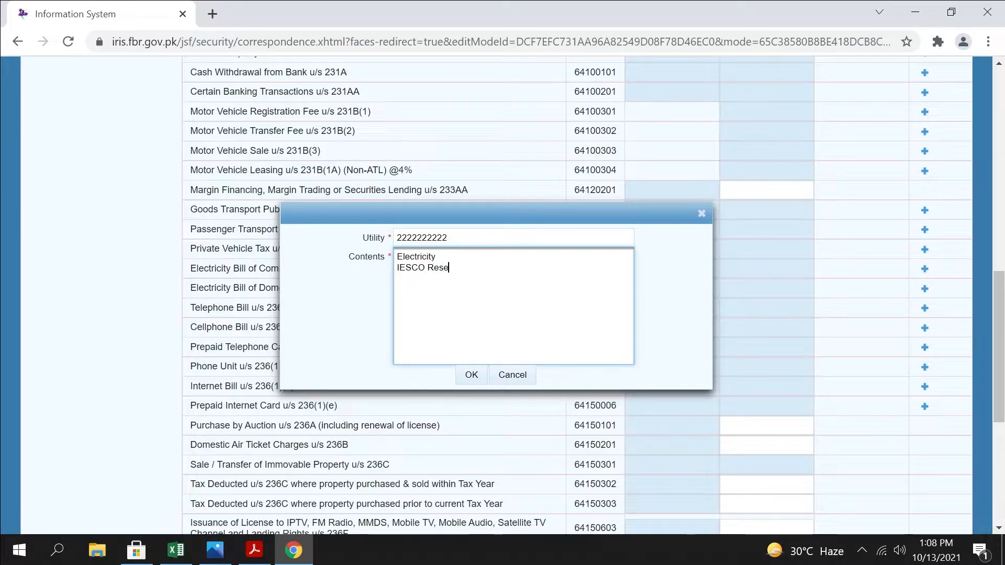
type("dential")
left_click(471, 374)
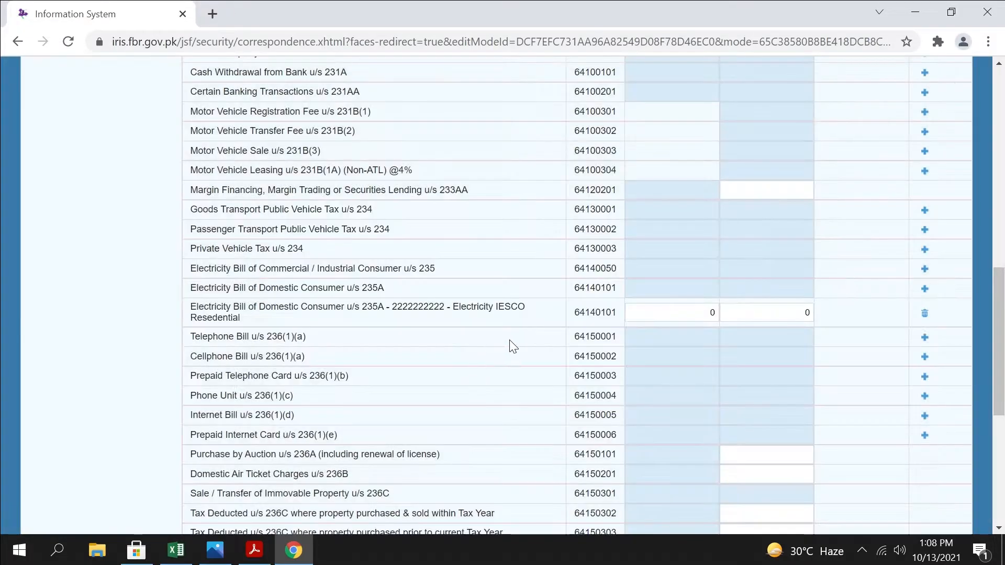
Set the IESCO domestic electricity entry's receipts value to 25,000 and tax collected to 350, and recalculate the return
left_click(675, 313)
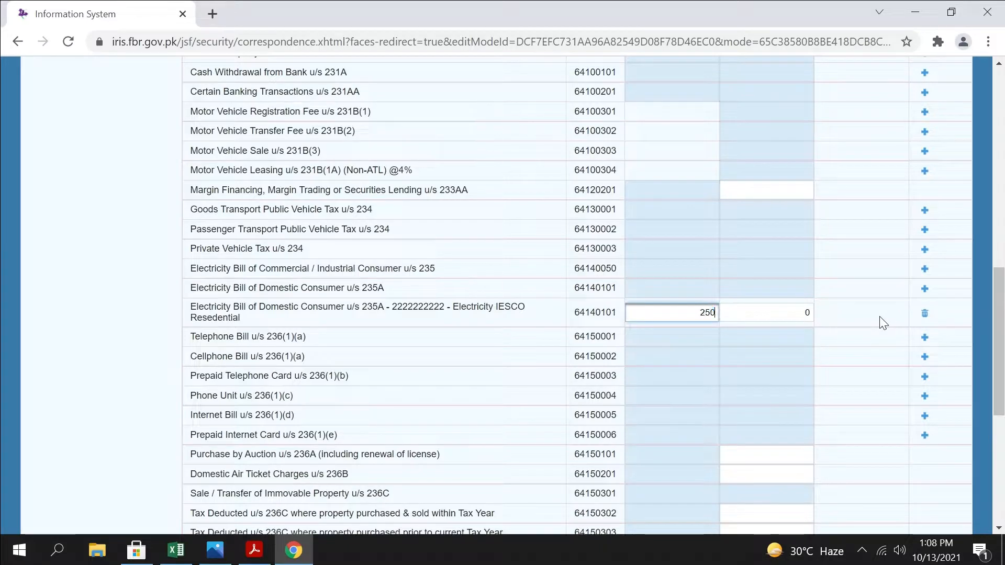
left_click(762, 296)
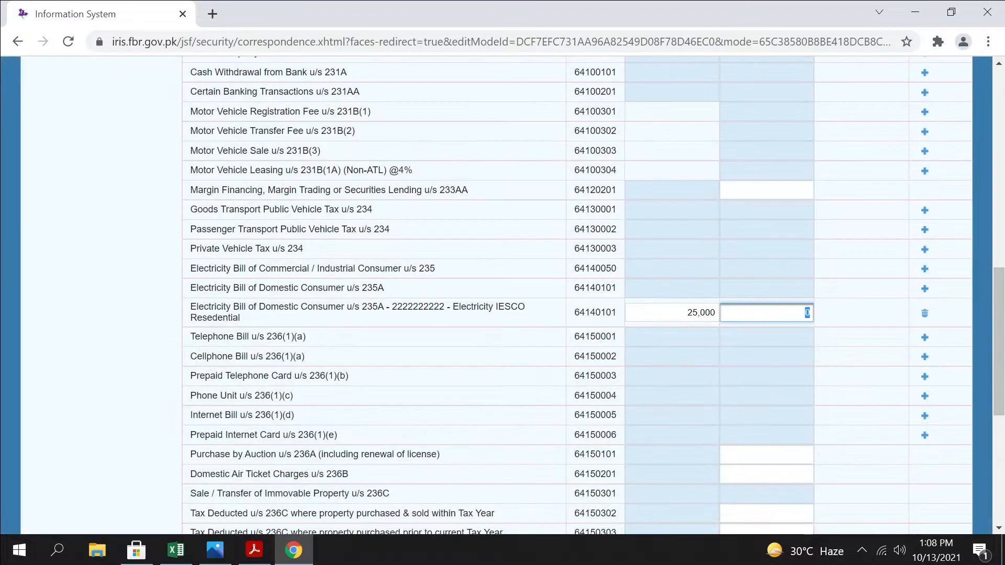
key("Tab")
type("350")
scroll(899, 291, "up", 15)
left_click(835, 222)
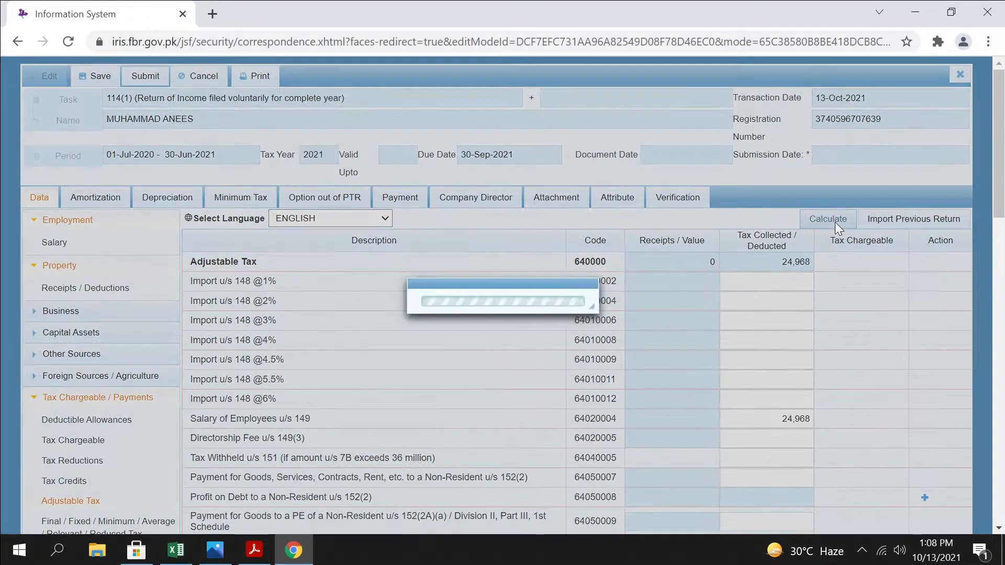
scroll(826, 335, "down", 17)
scroll(824, 331, "up", 4)
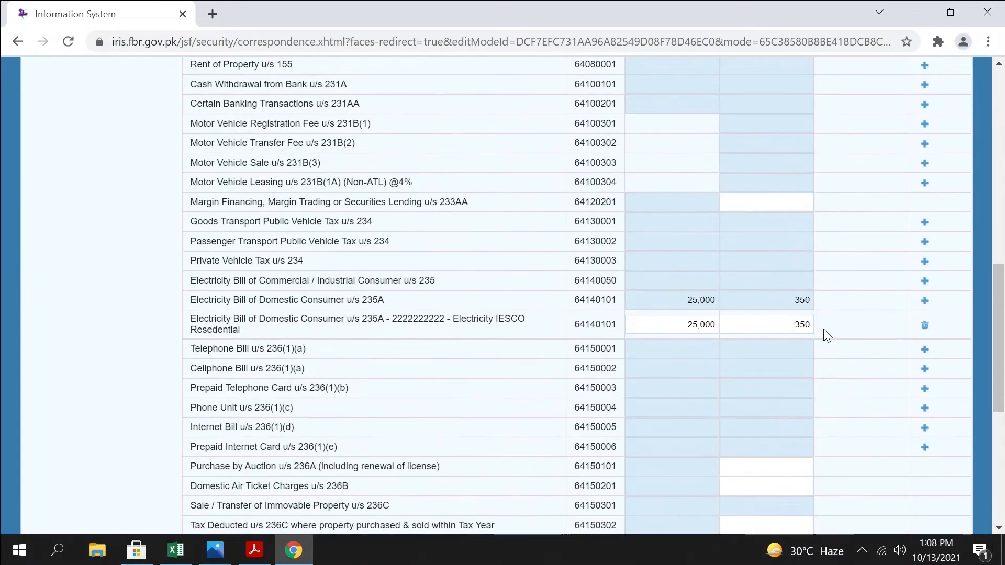
Add a Telephone Bill u/s 236(1)(a) entry with the landline number as the utility and "PTCL" as the contents
scroll(517, 375, "down", 2)
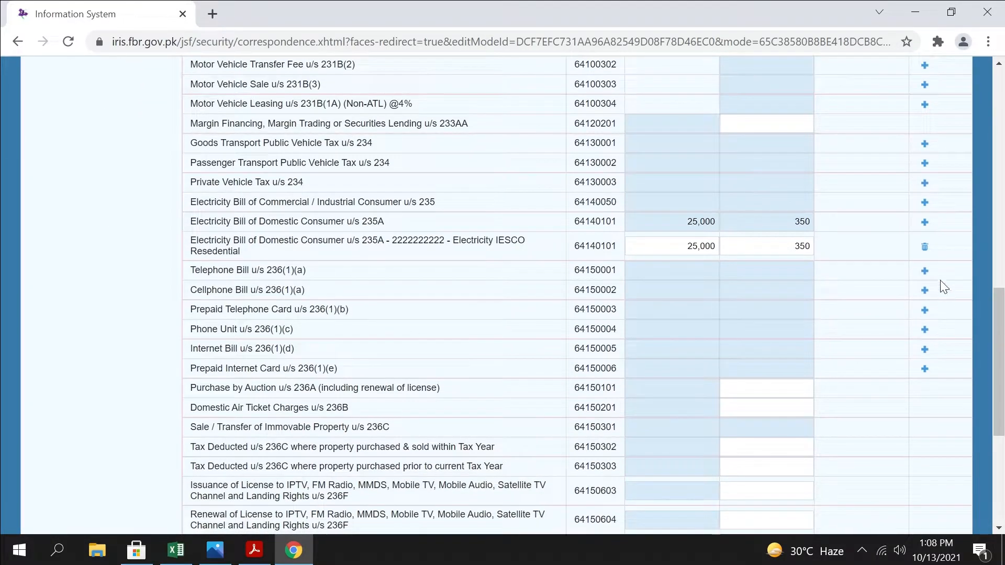
left_click(925, 271)
left_click(513, 238)
key("Tab")
left_click(467, 379)
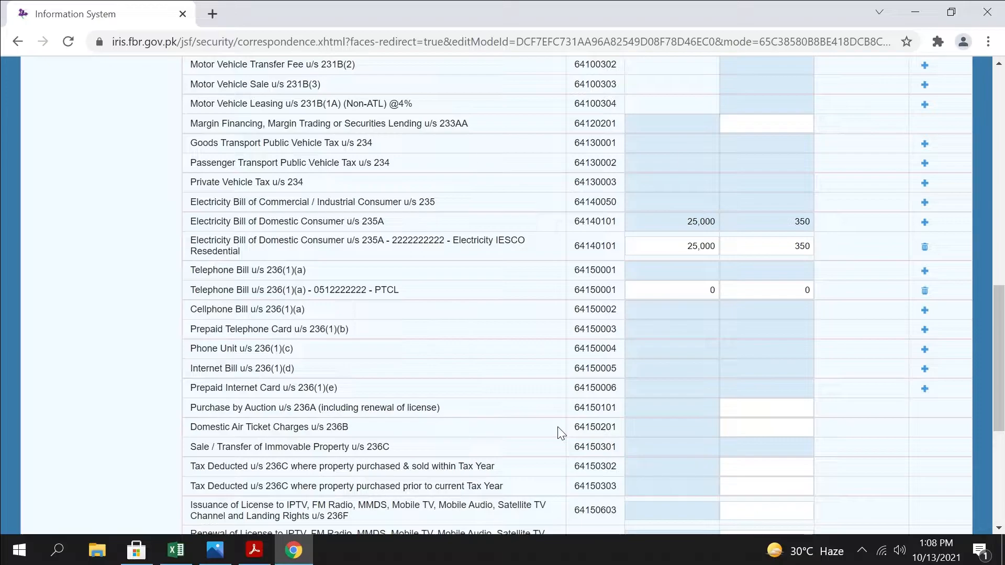
Set the PTCL telephone bill's receipts value to 12,000 and tax collected to 850, recalculate, and check the row
left_click(680, 290)
type("12000")
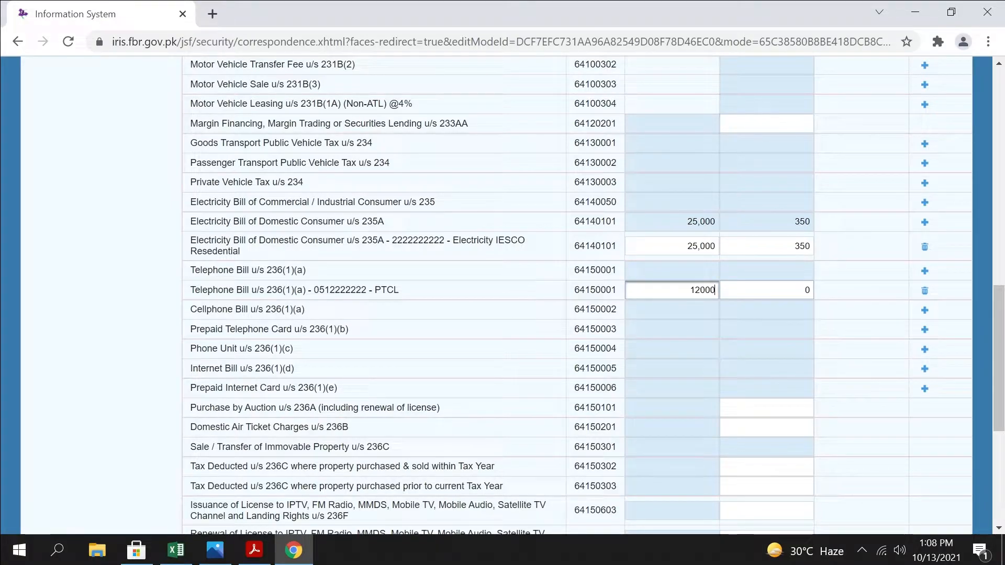
key("Tab")
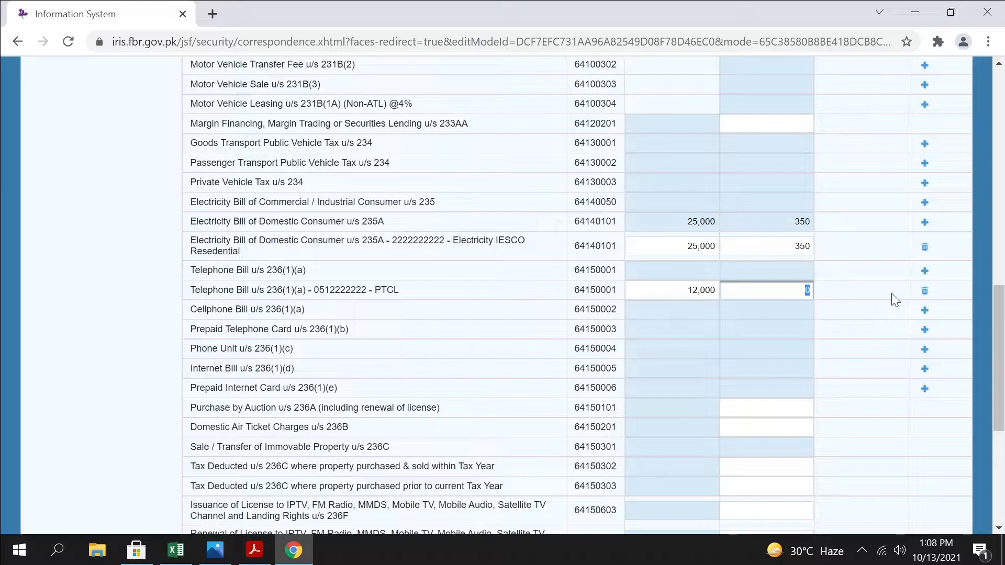
type("850")
scroll(839, 165, "up", 1)
scroll(839, 165, "up", 12)
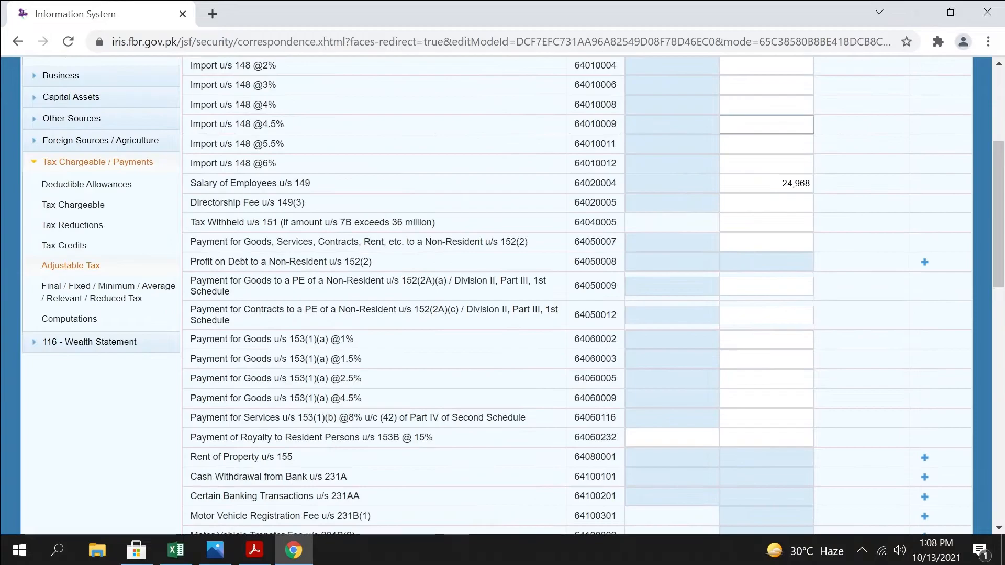
left_click(841, 219)
left_click(842, 220)
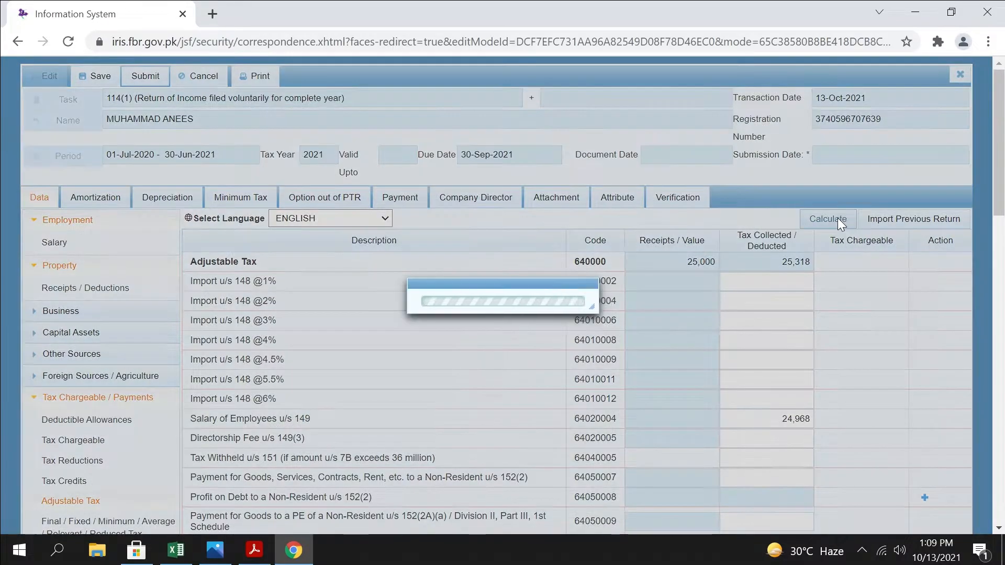
scroll(839, 252, "down", 11)
scroll(838, 252, "up", 2)
left_click(690, 289)
left_click(775, 289)
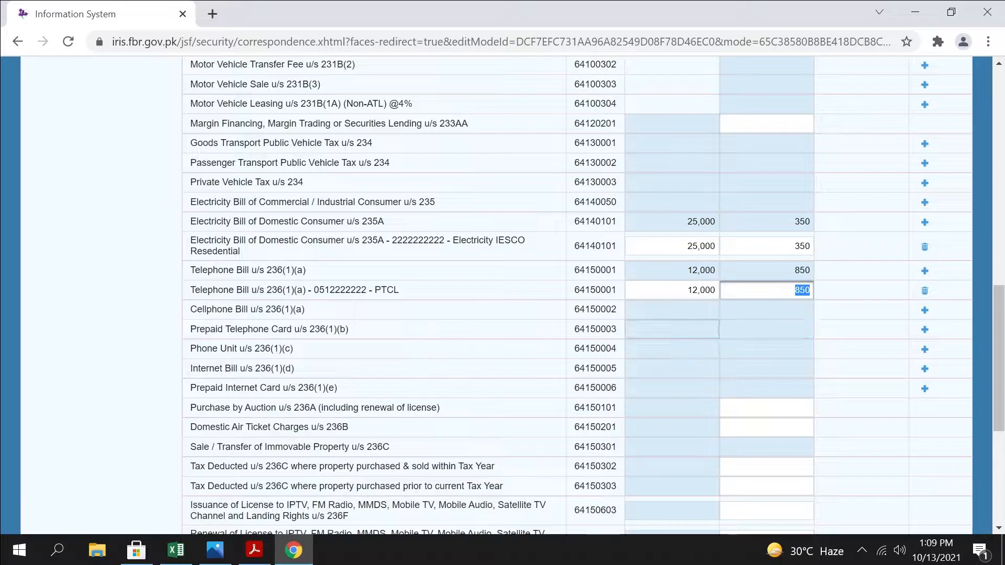
Add a Cellphone Bill u/s 236(1)(a) entry with the mobile number as the utility and "ZONG" as the contents
left_click(925, 310)
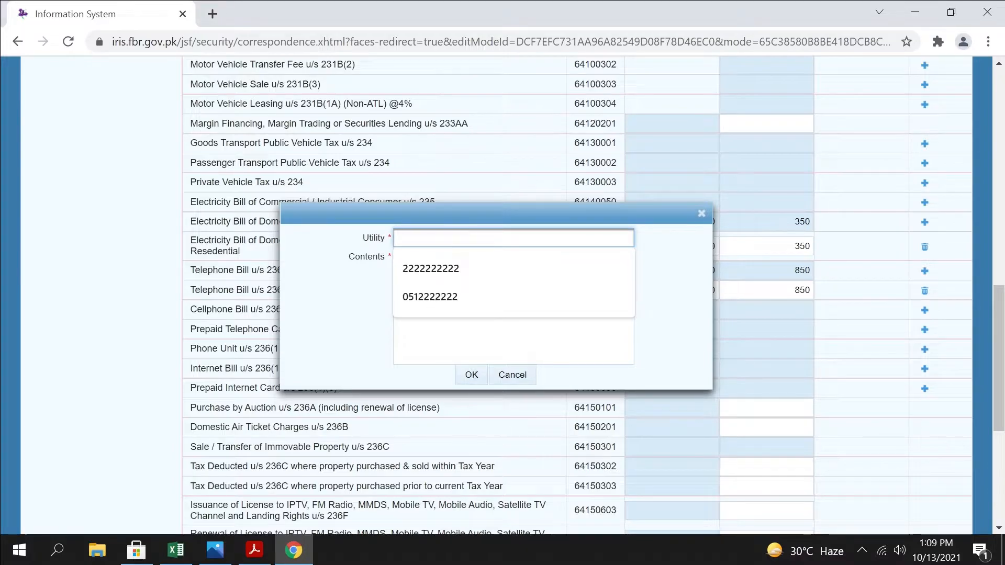
left_click(442, 301)
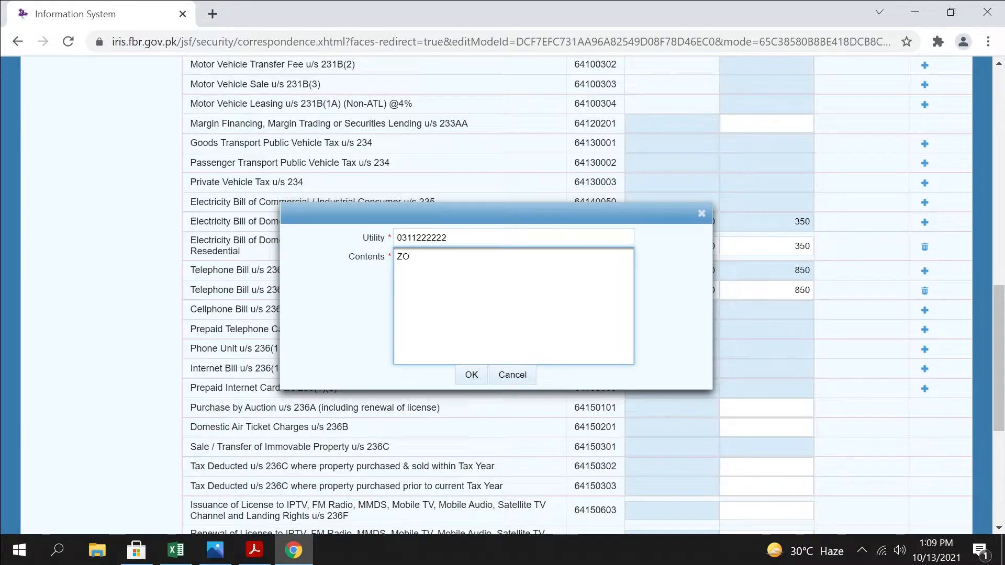
type("ZONG")
left_click(474, 375)
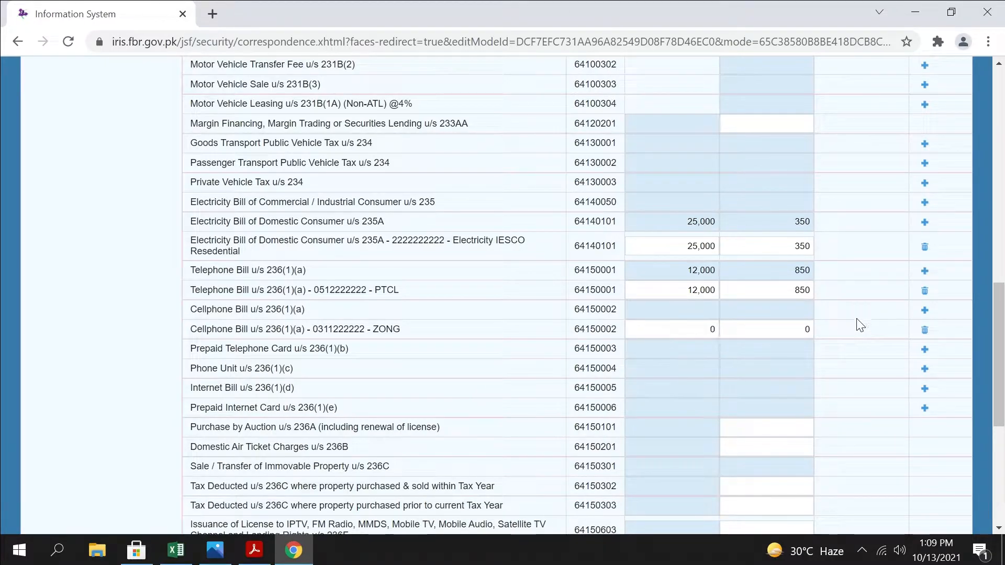
Set the ZONG cellphone bill's receipts value to 100 and tax collected to 12, and recalculate the return
left_click(785, 329)
key("shift+Tab")
type("1")
key("Tab")
type("12")
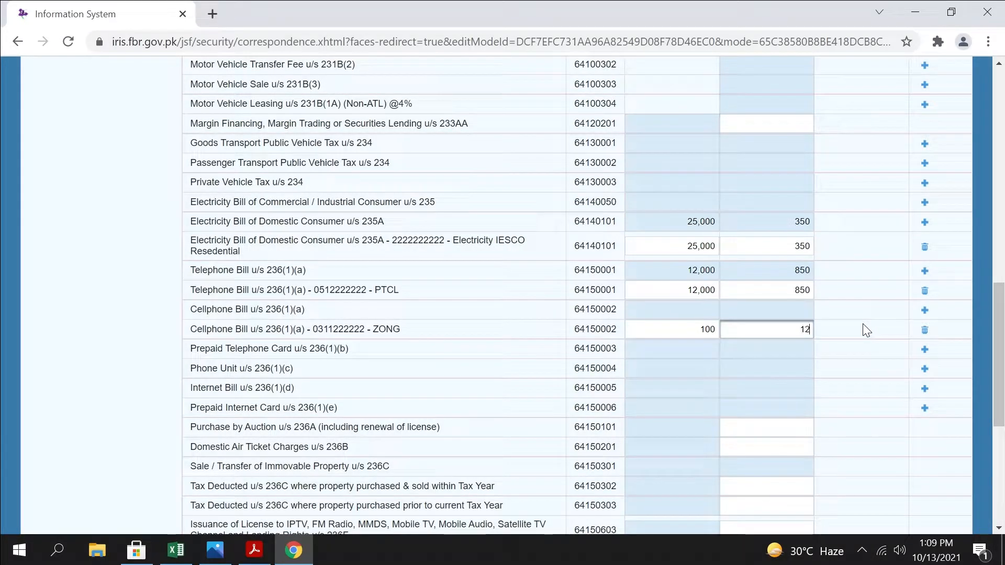
scroll(863, 323, "up", 20)
left_click(832, 220)
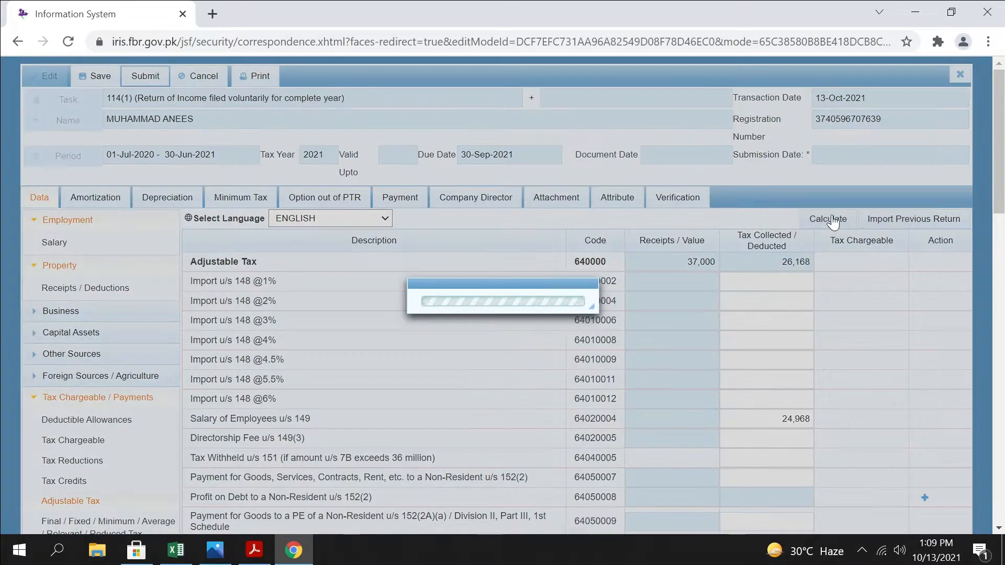
scroll(838, 407, "down", 10)
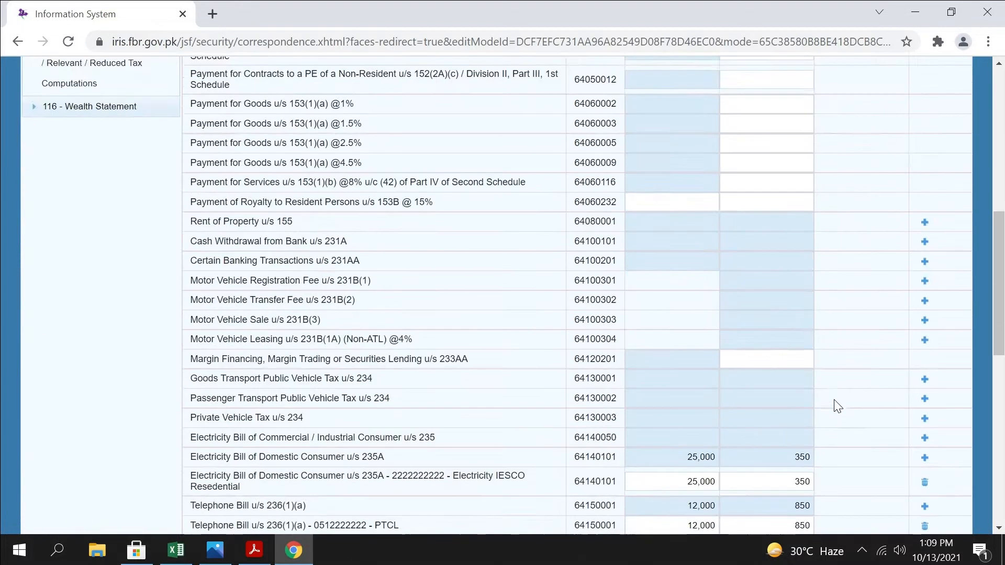
scroll(839, 407, "down", 8)
scroll(838, 404, "up", 4)
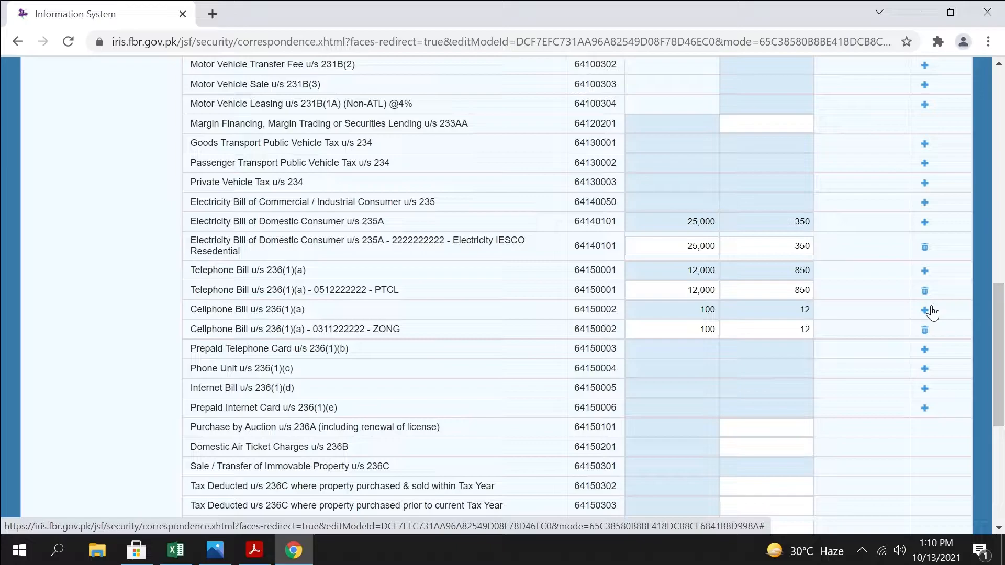
key("Tab")
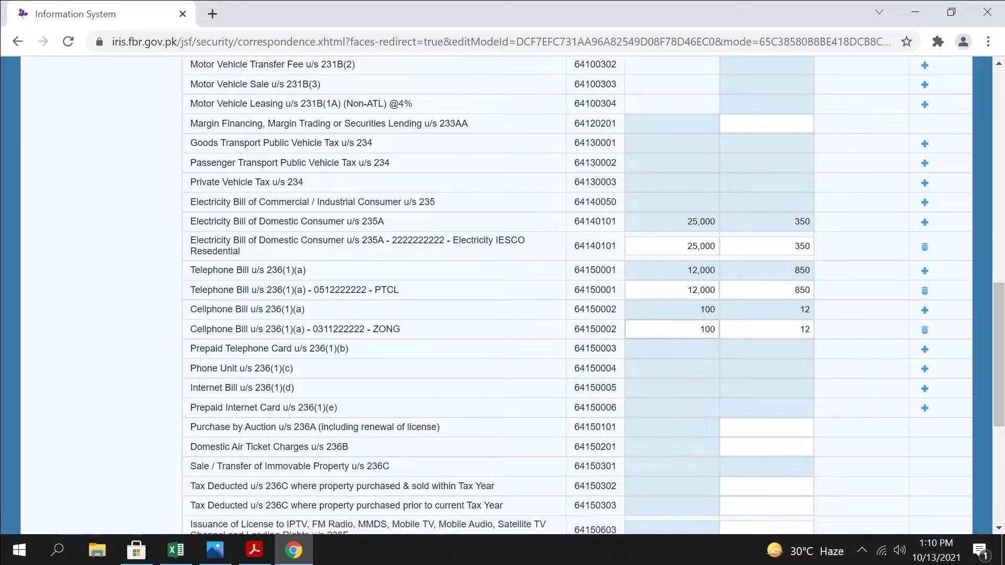
key("Tab")
left_click(711, 329)
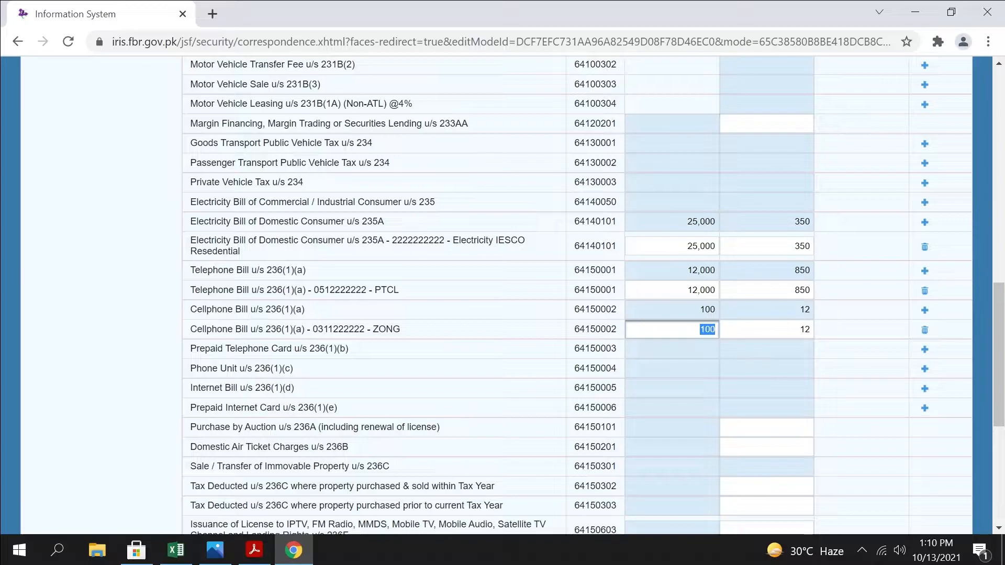
left_click_drag(707, 330, 759, 331)
left_click(690, 315)
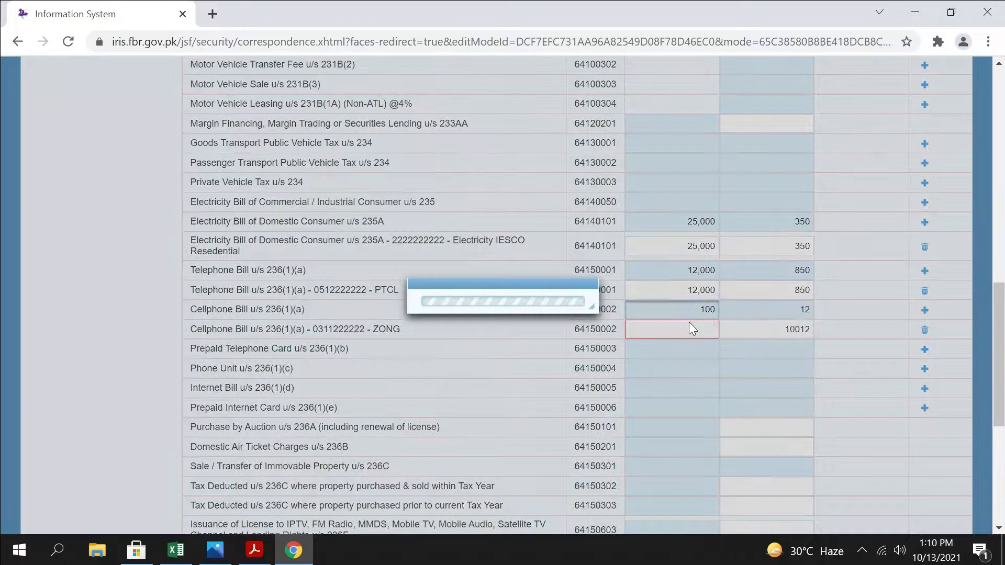
type("10,0")
key("Tab")
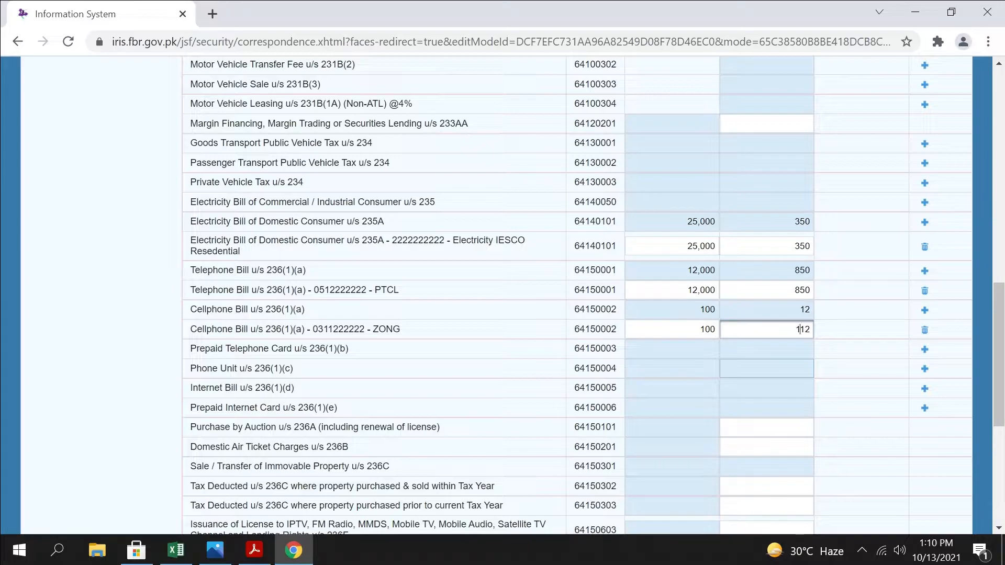
Review the Adjustable Tax rows below the cellphone bill, including Domestic Air Ticket Charges u/s 236B and its tax collected field
scroll(332, 252, "down", 3)
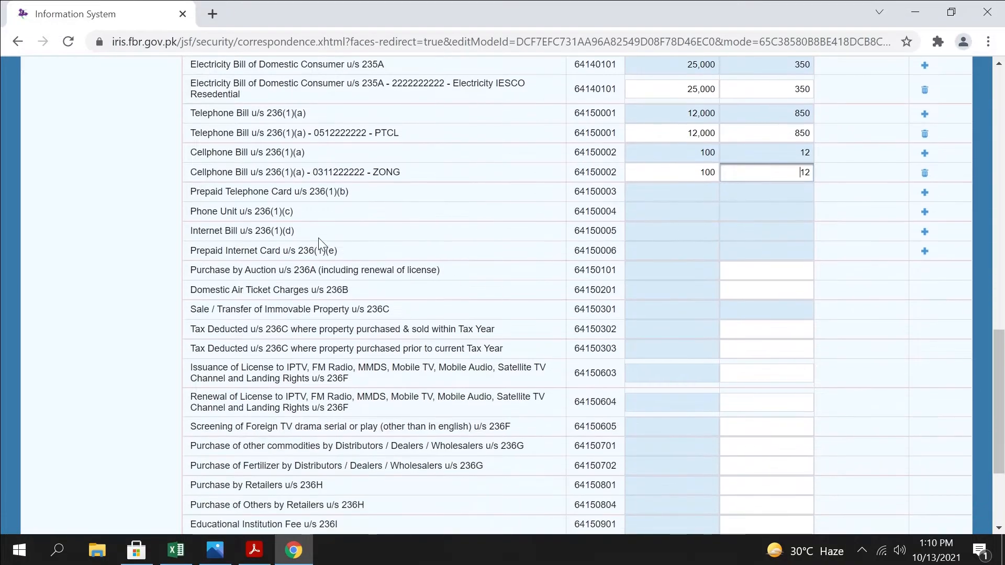
left_click(166, 222)
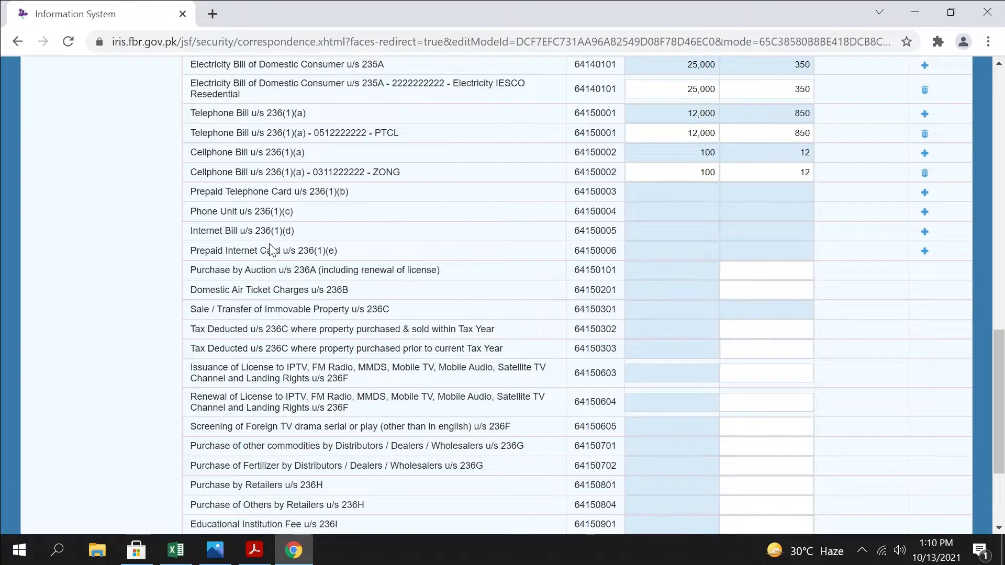
scroll(272, 250, "down", 3)
scroll(375, 218, "up", 1)
left_click_drag(375, 218, 183, 203)
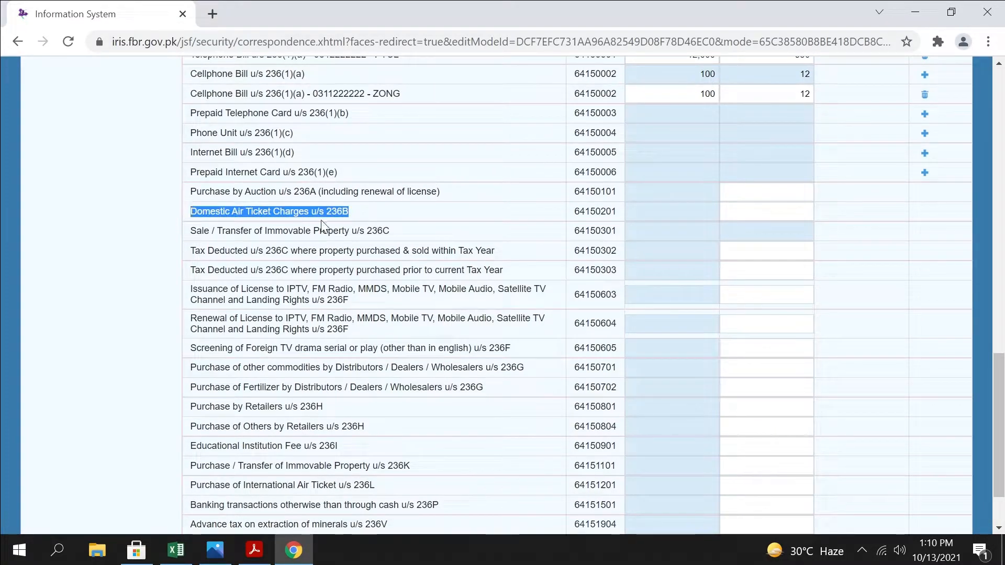
left_click(775, 212)
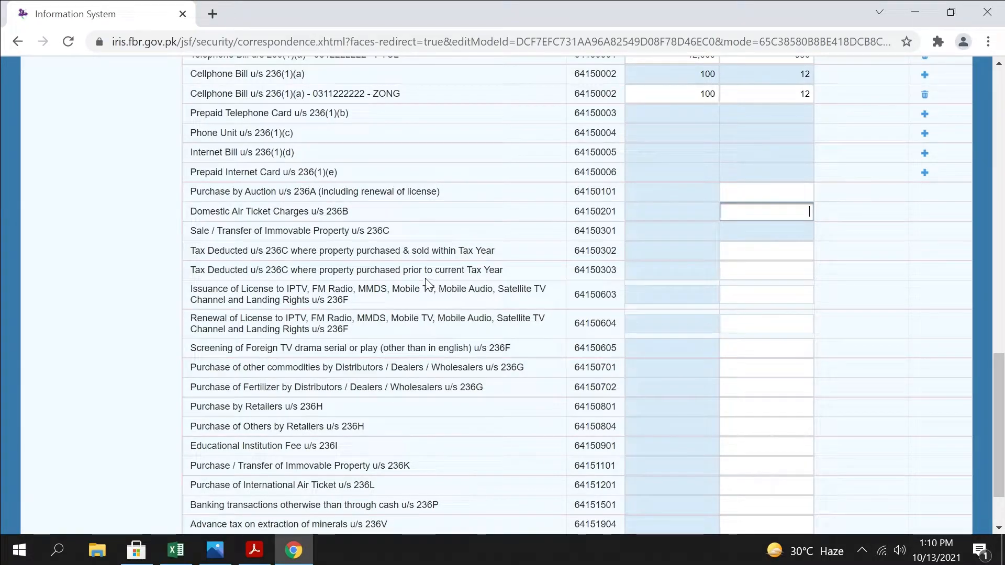
Examine the required Vehicle and Contents fields for a Motor Vehicle Sale u/s 231B(3) entry, and cancel without adding one
scroll(425, 278, "up", 6)
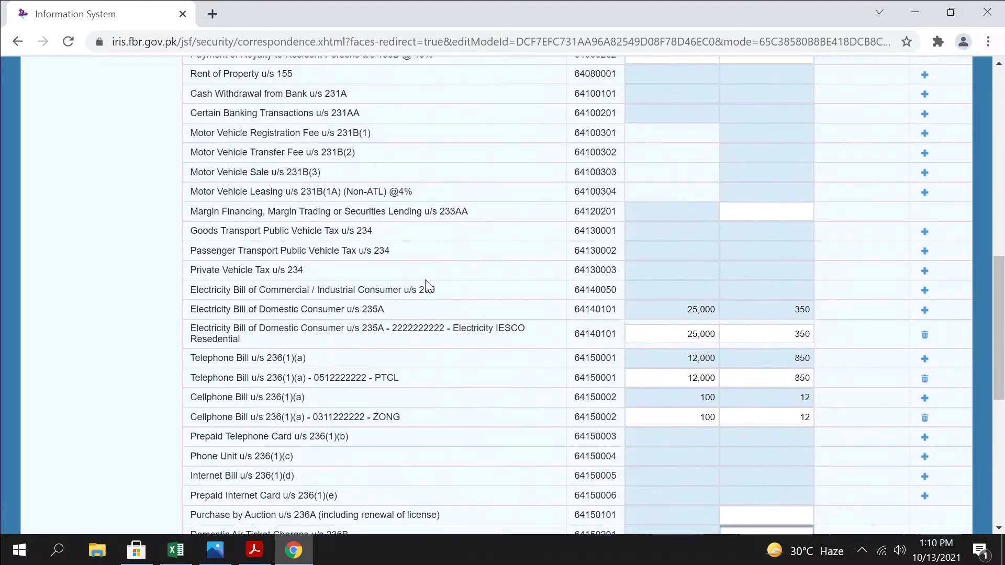
scroll(428, 285, "up", 4)
left_click_drag(327, 397, 185, 396)
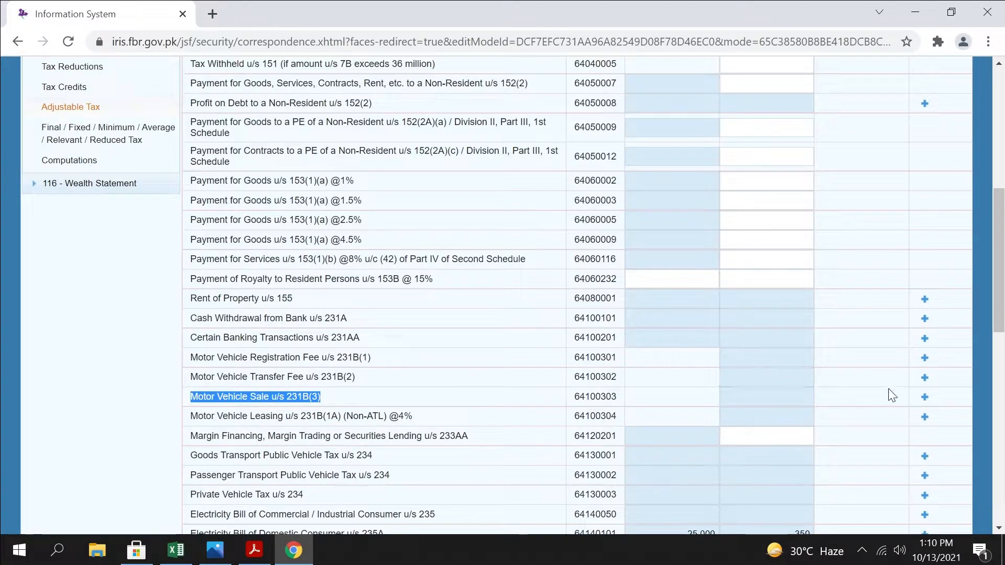
left_click(925, 397)
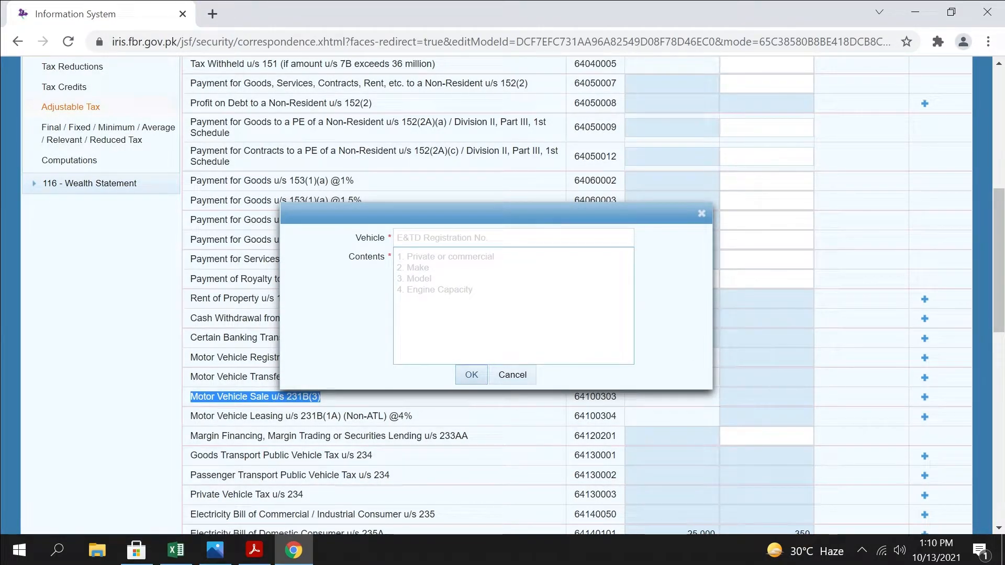
left_click(471, 375)
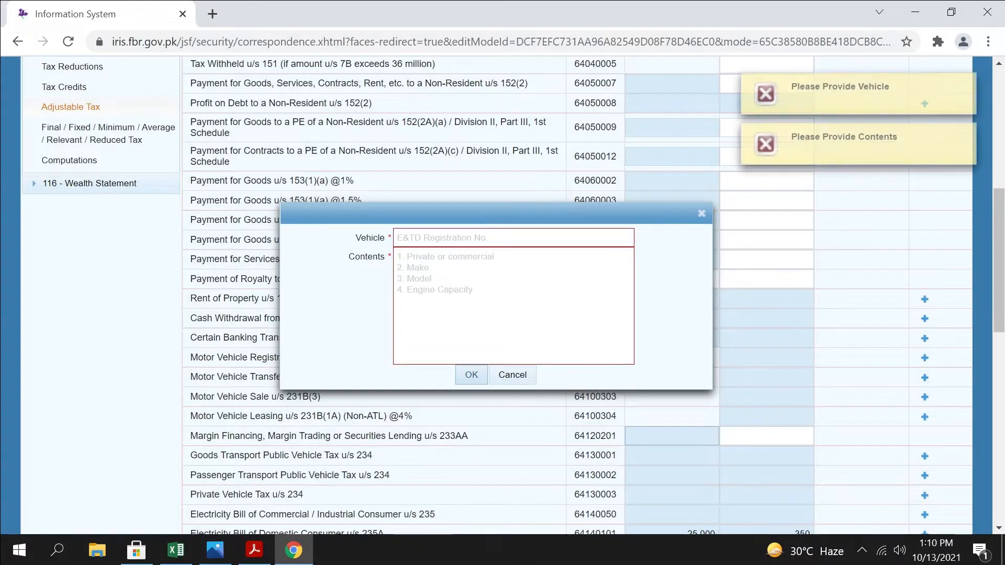
left_click(513, 375)
Review the Adjustable Tax rows for Motor Vehicle Transfer Fee u/s 231B(2) and Motor Vehicle Registration Fee u/s 231B(1)
scroll(624, 393, "down", 8)
scroll(624, 394, "up", 4)
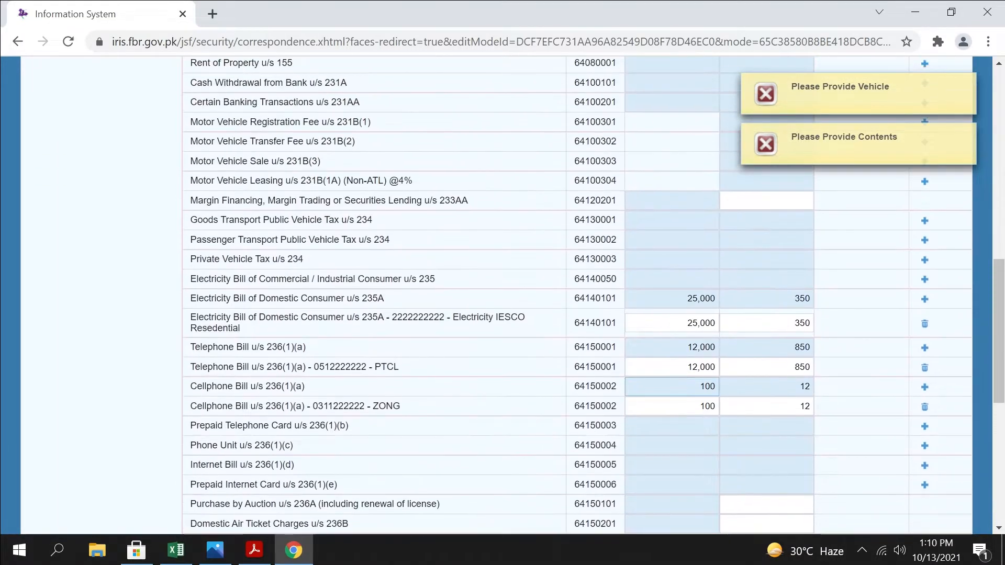
left_click_drag(402, 367, 292, 367)
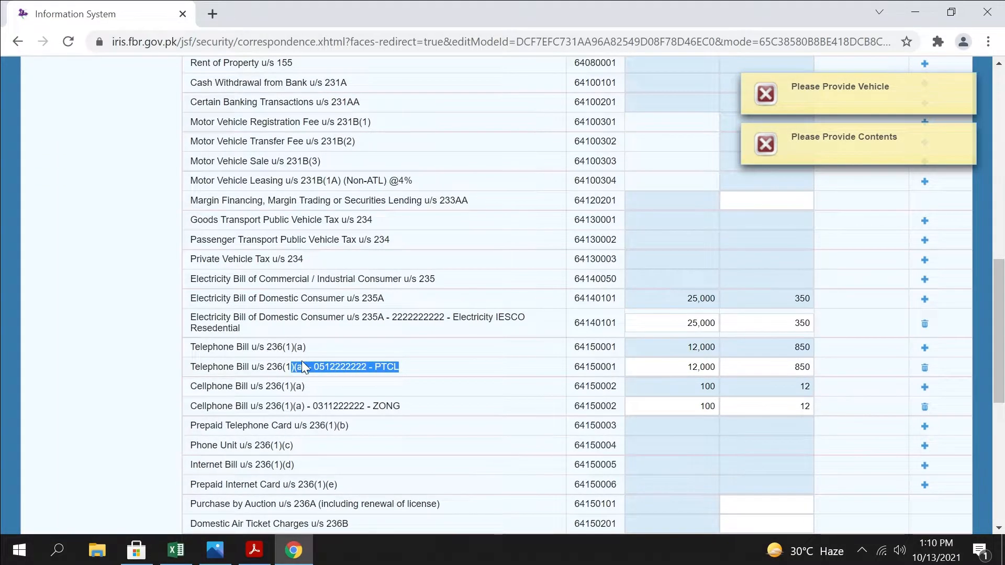
scroll(314, 364, "up", 6)
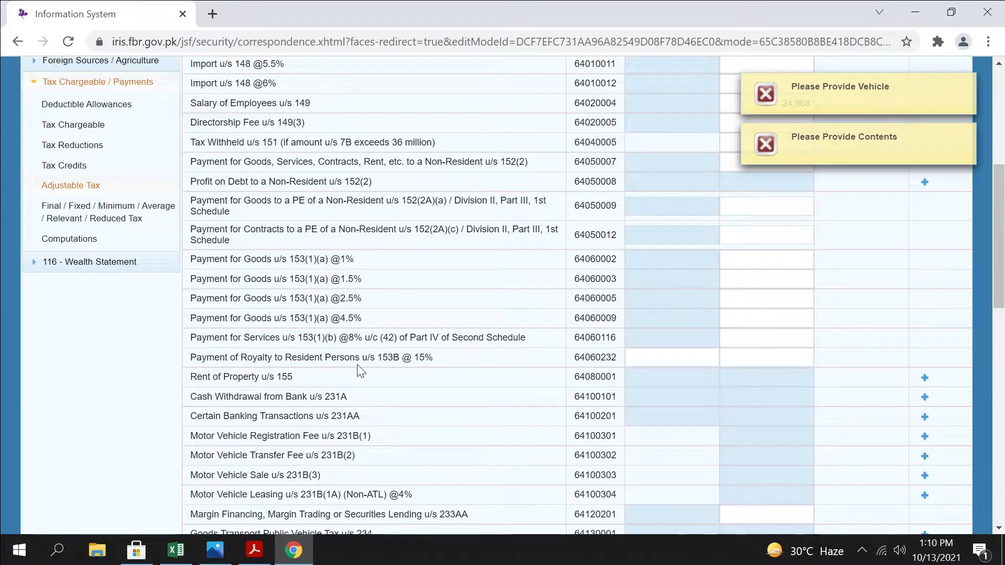
scroll(360, 372, "down", 3)
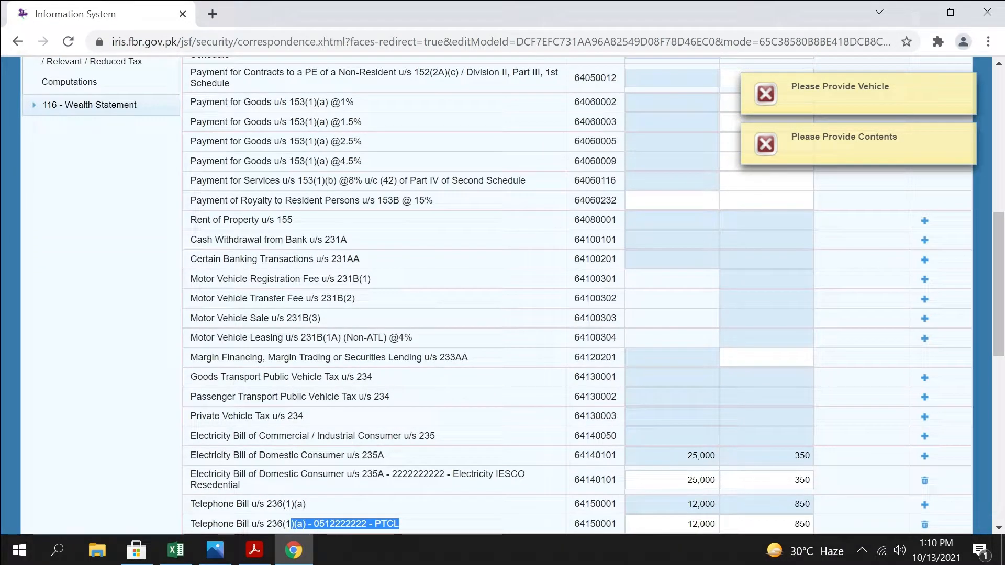
left_click_drag(365, 299, 189, 298)
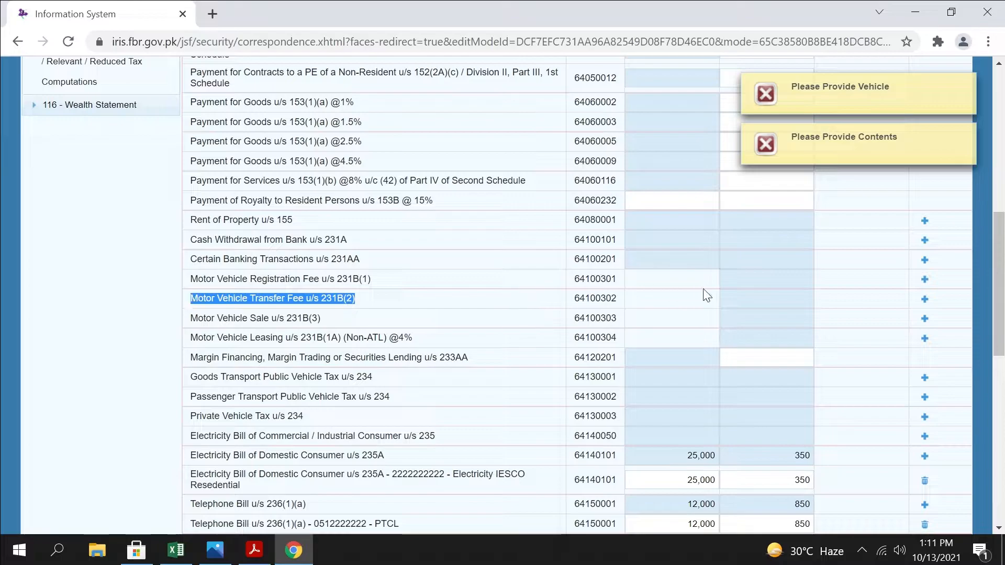
left_click_drag(379, 277, 190, 279)
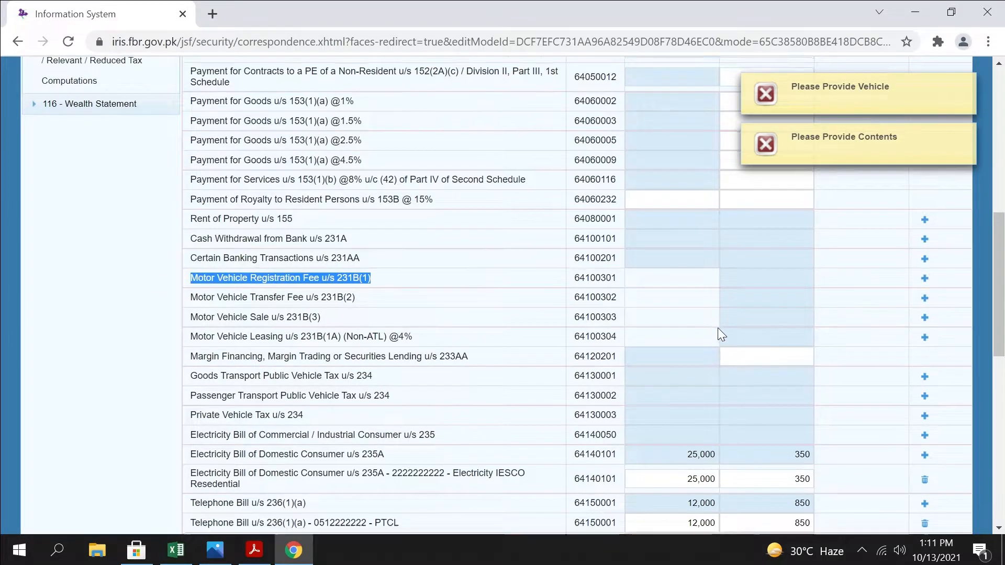
Examine the tax collected fields for Educational Institution Fee u/s 236I and Banking transactions otherwise than through cash u/s 236P
scroll(719, 329, "down", 3)
scroll(712, 328, "down", 2)
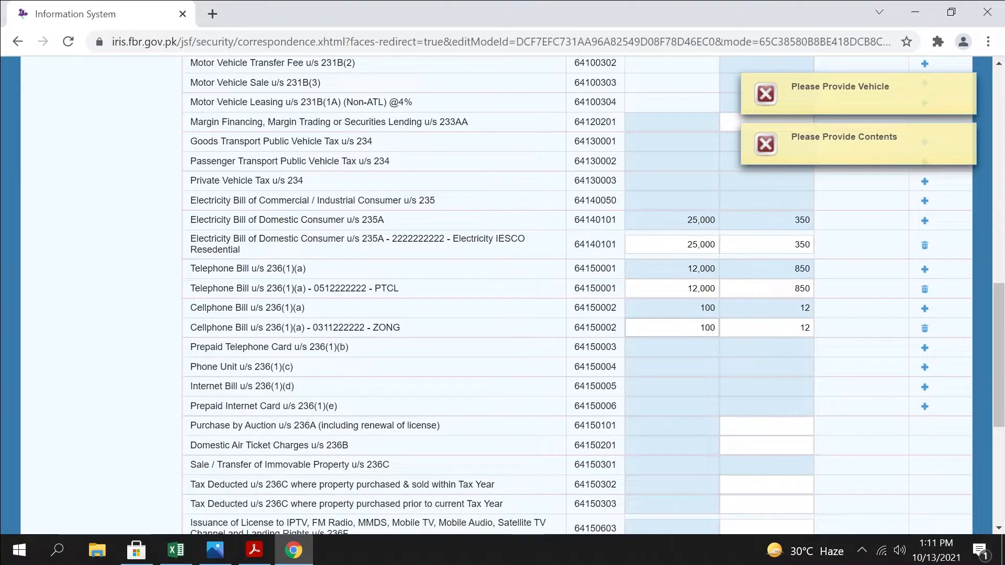
scroll(673, 327, "down", 2)
scroll(672, 328, "down", 2)
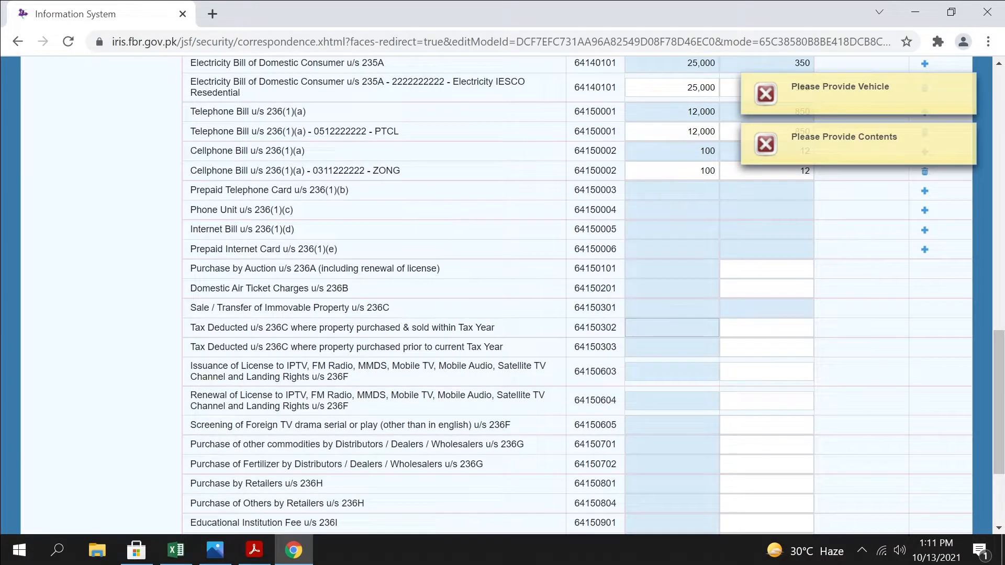
scroll(672, 328, "down", 3)
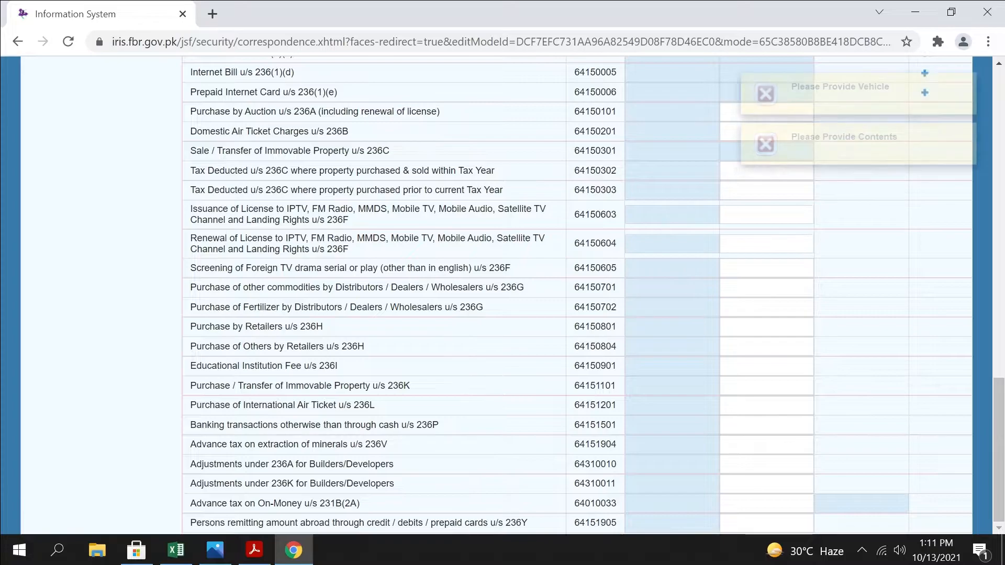
left_click_drag(339, 368, 190, 371)
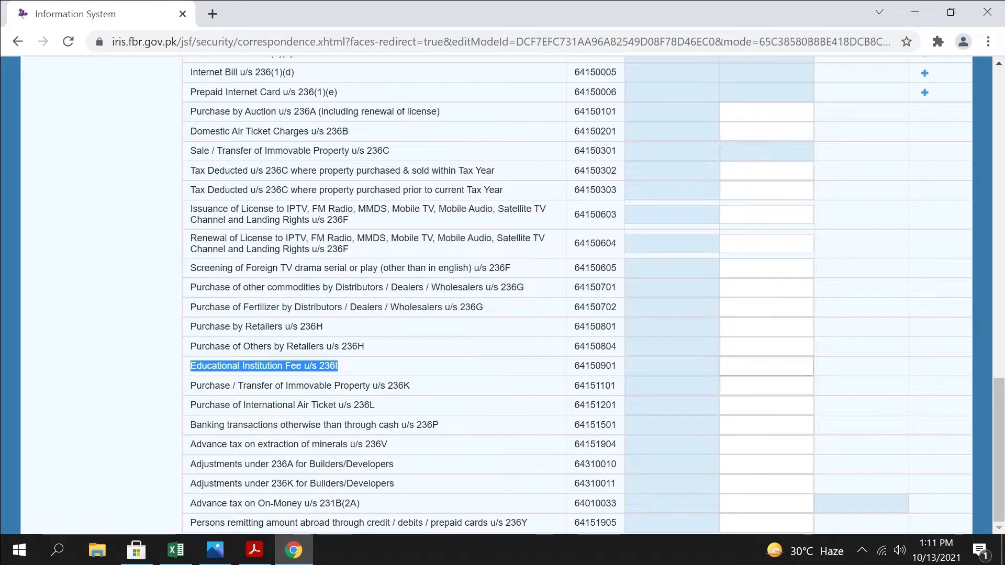
left_click(767, 367)
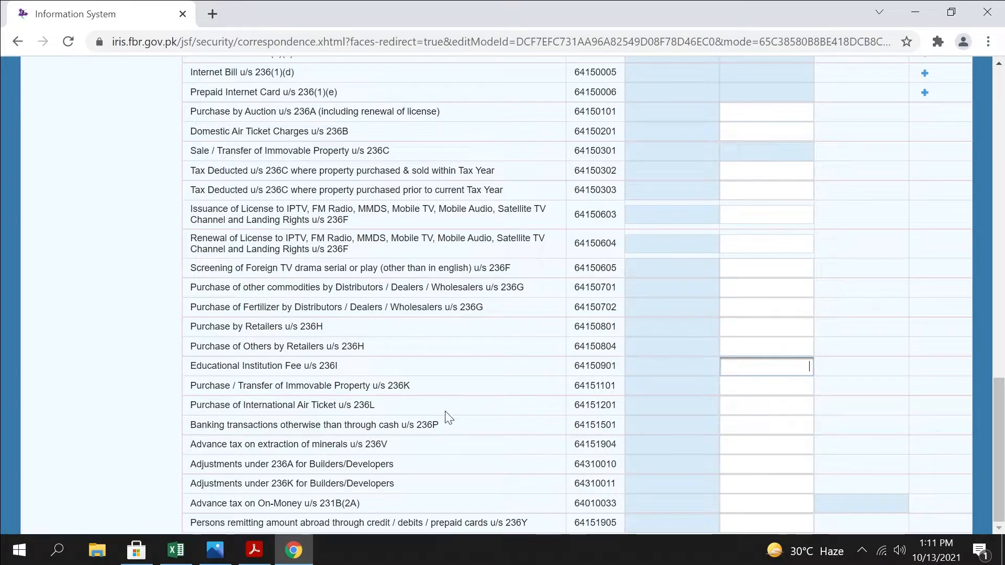
left_click_drag(464, 425, 190, 429)
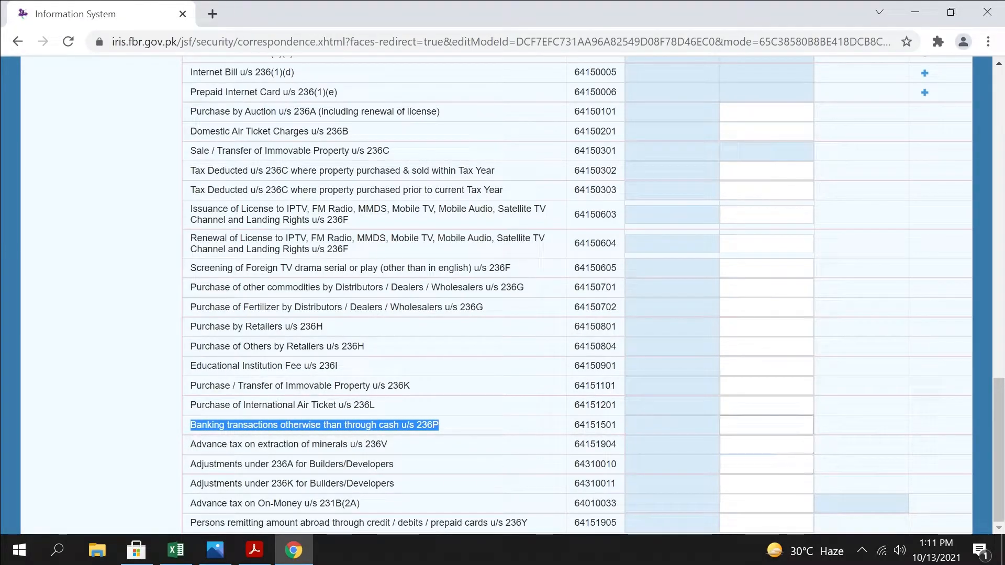
left_click(767, 425)
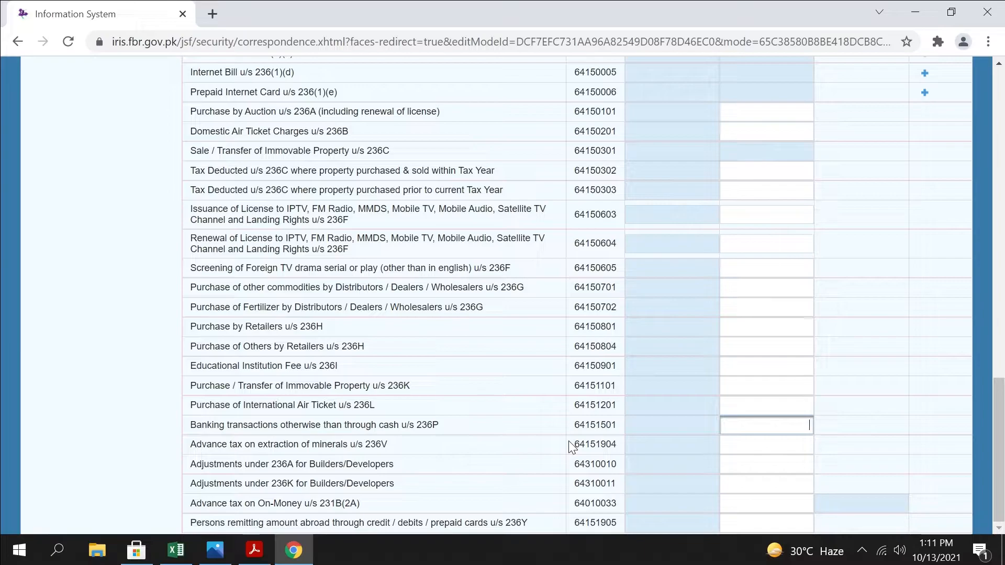
Set the tax collected to 61 for Persons remitting amount abroad through credit / debits / prepaid cards u/s 236Y, and recalculate
left_click_drag(532, 524, 177, 517)
left_click(134, 493)
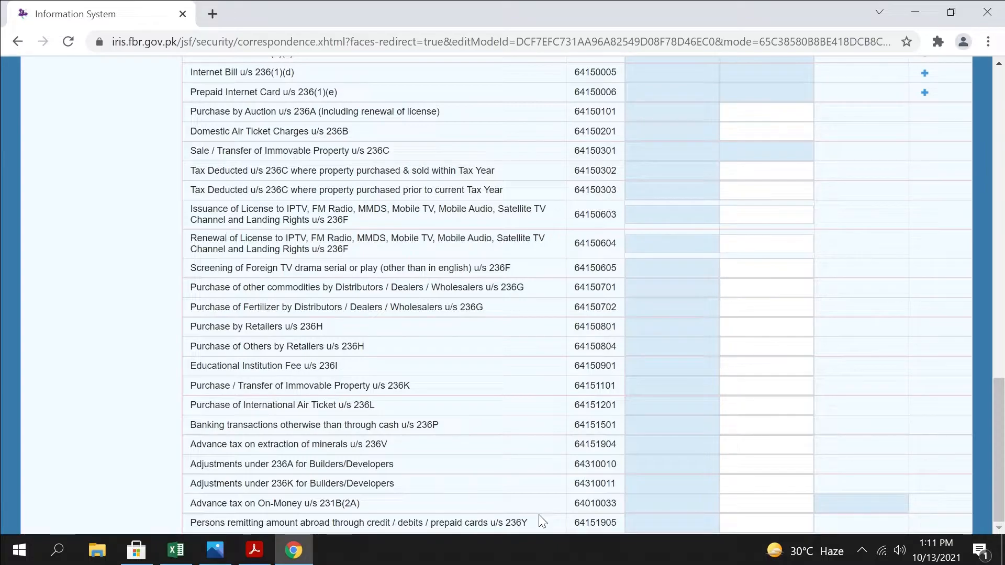
left_click(796, 523)
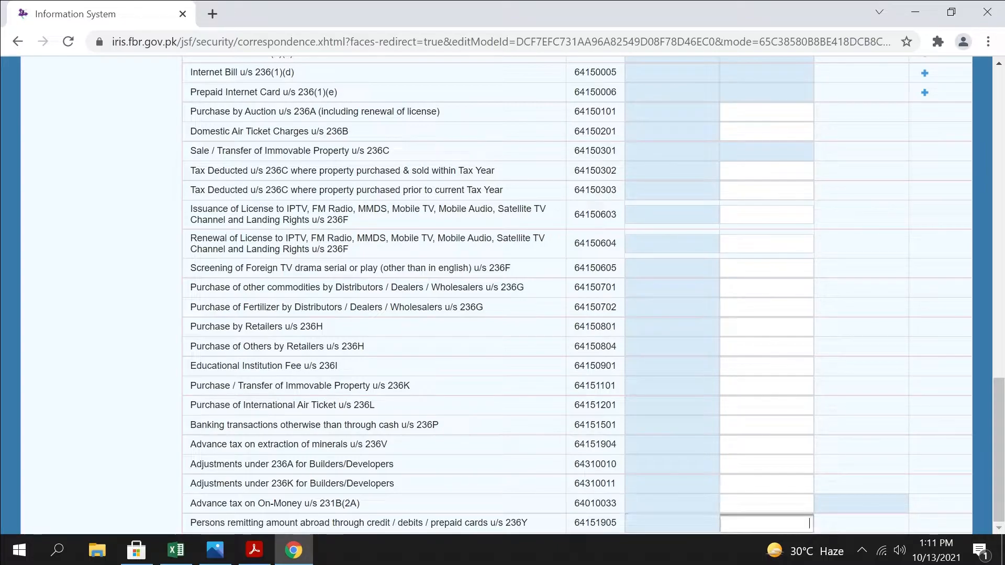
mouse_move(806, 562)
scroll(497, 293, "up", 20)
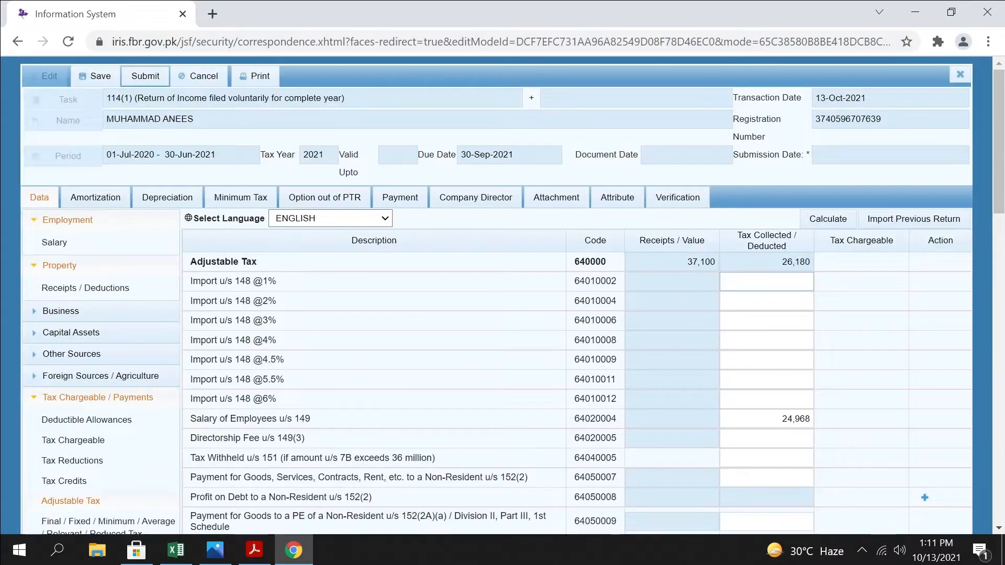
scroll(819, 312, "down", 12)
scroll(819, 312, "up", 14)
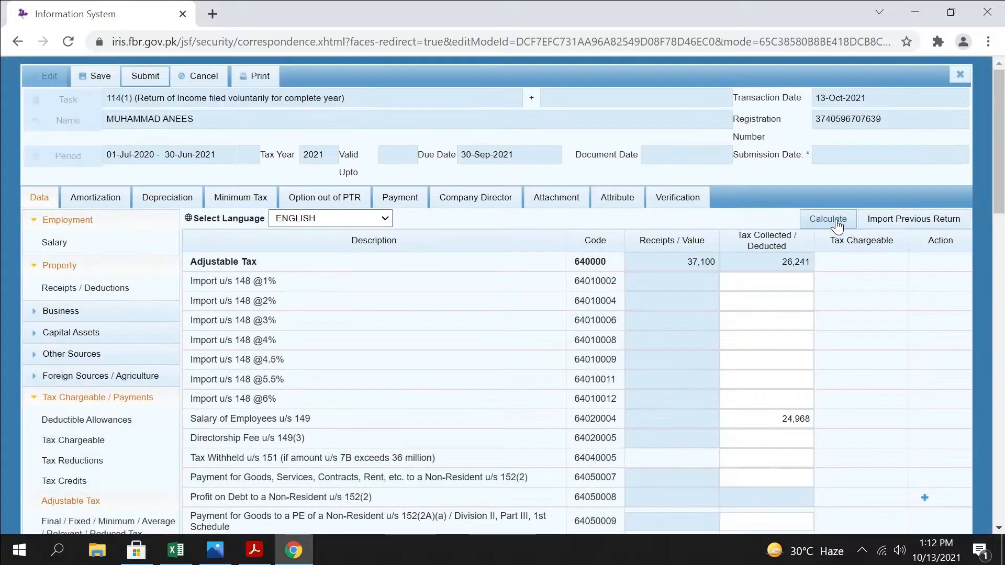
left_click(833, 220)
Check the electricity, telephone and cellphone bill receipts, the u/s 236Y tax row and the overall Adjustable Tax figures
scroll(832, 226, "down", 13)
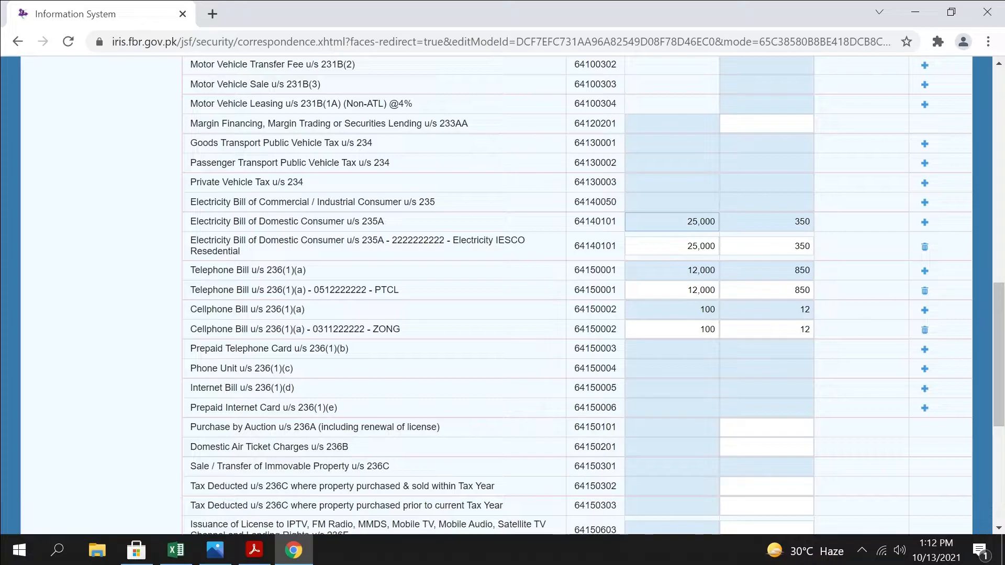
left_click(701, 270)
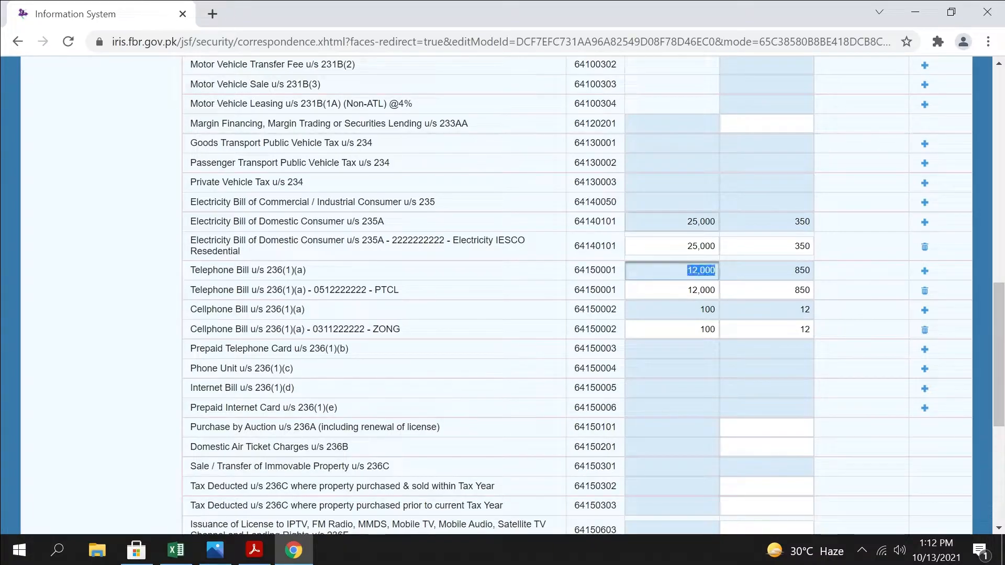
left_click(703, 222)
left_click(703, 271)
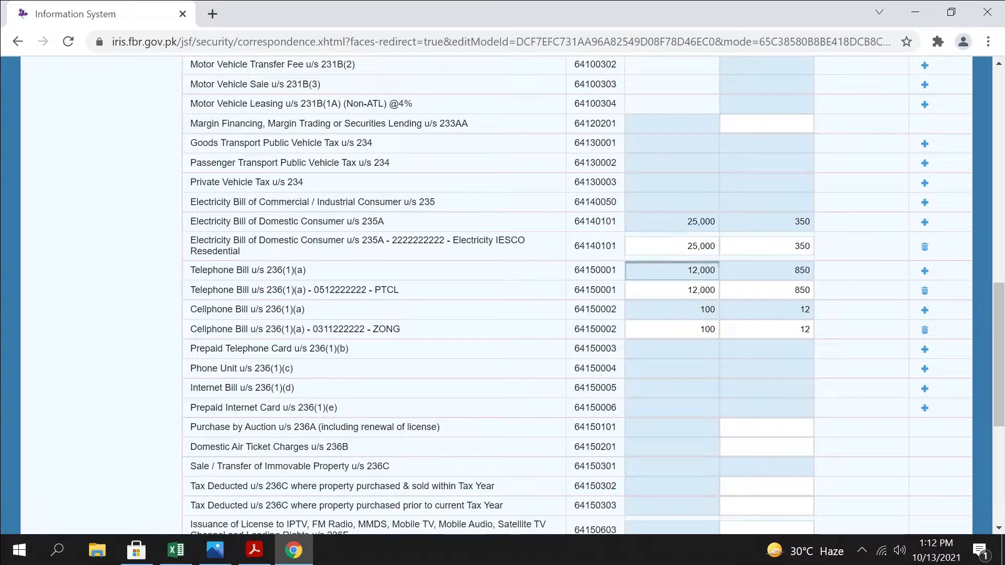
left_click_drag(687, 271, 721, 271)
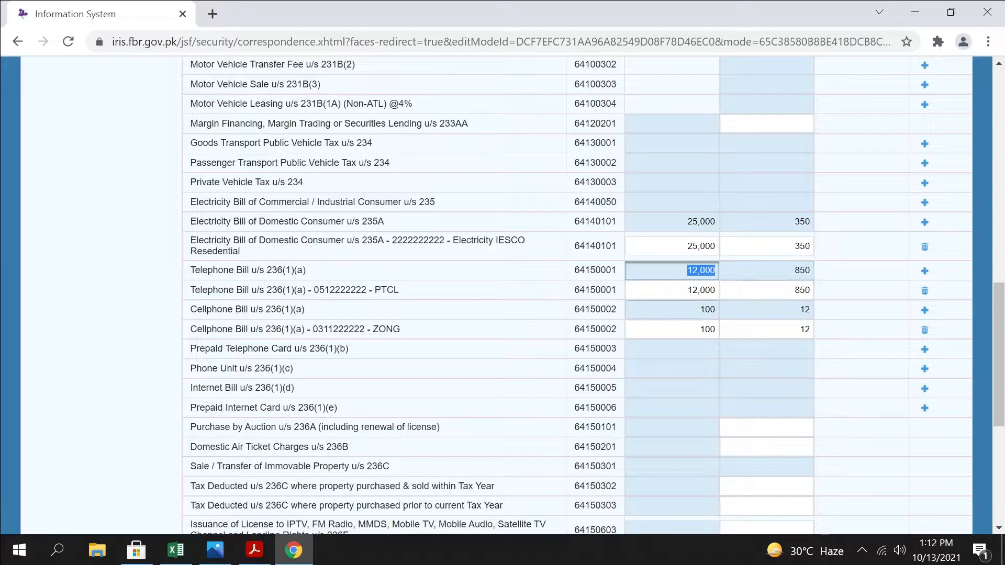
left_click_drag(700, 310, 721, 310)
scroll(767, 310, "down", 4)
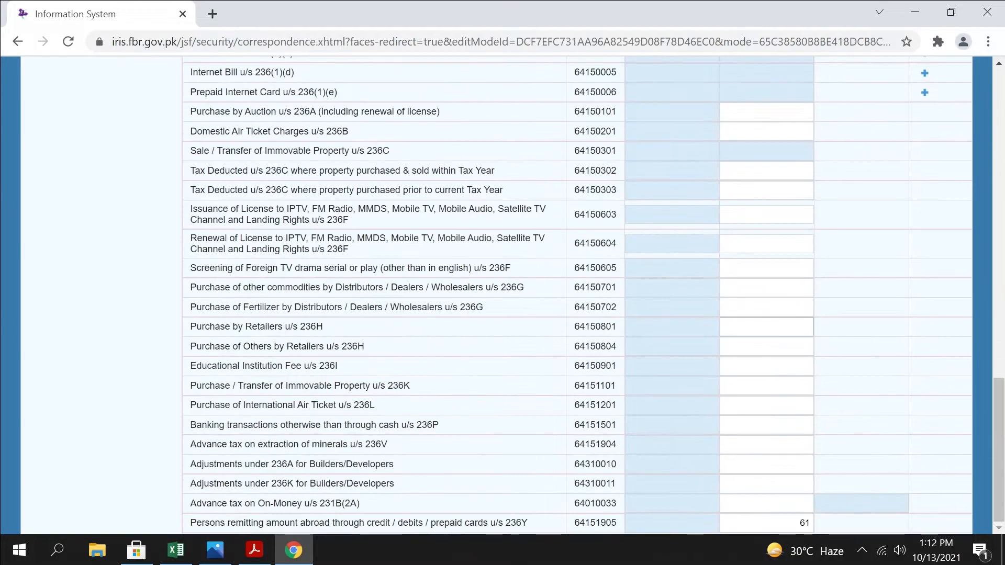
scroll(767, 319, "up", 15)
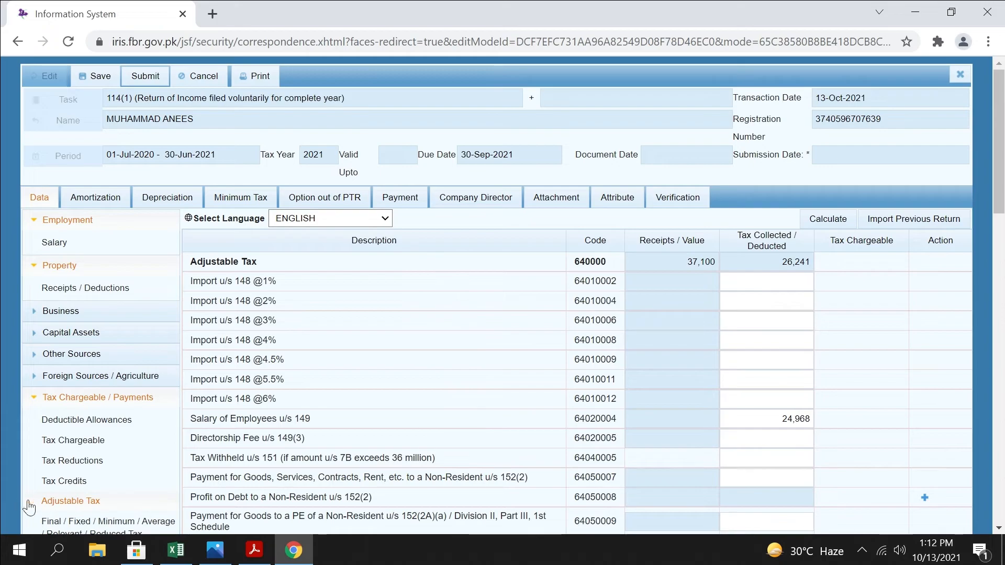
Open the Final / Fixed / Minimum / Average / Relevant / Reduced Tax section and review the Dividend u/s 150 rows at 7.5% and 15%
scroll(32, 503, "down", 6)
left_click(101, 215)
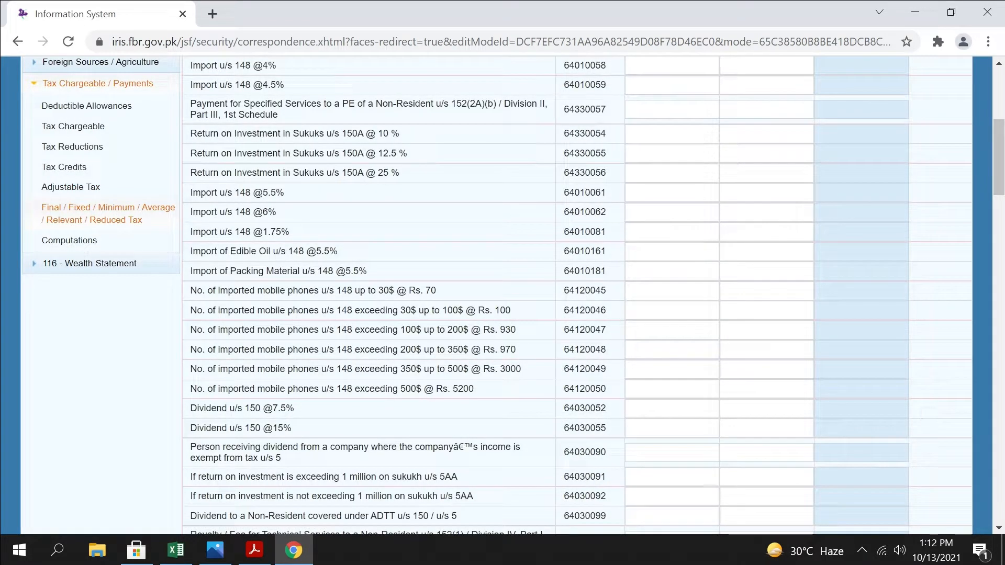
scroll(438, 309, "up", 6)
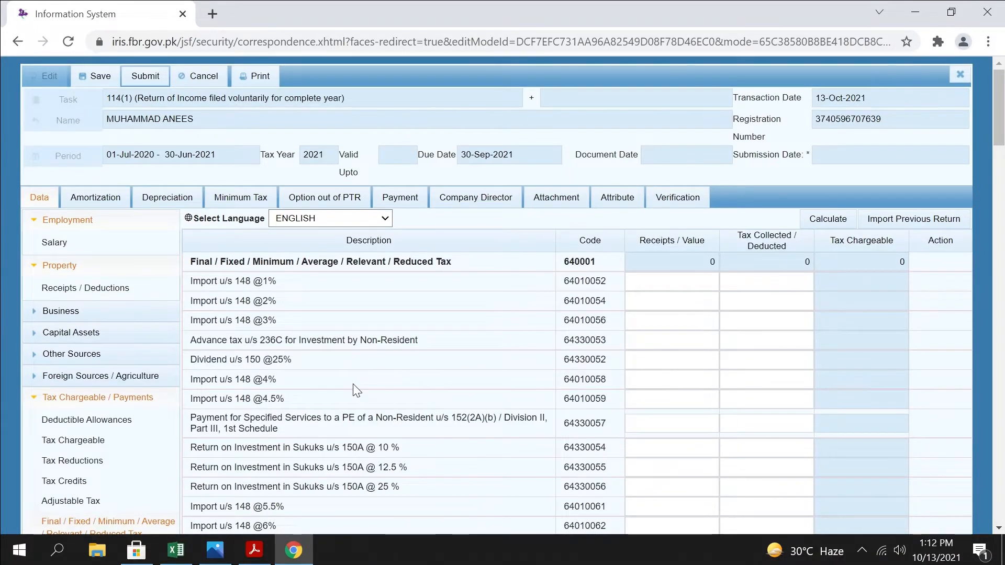
scroll(354, 388, "down", 3)
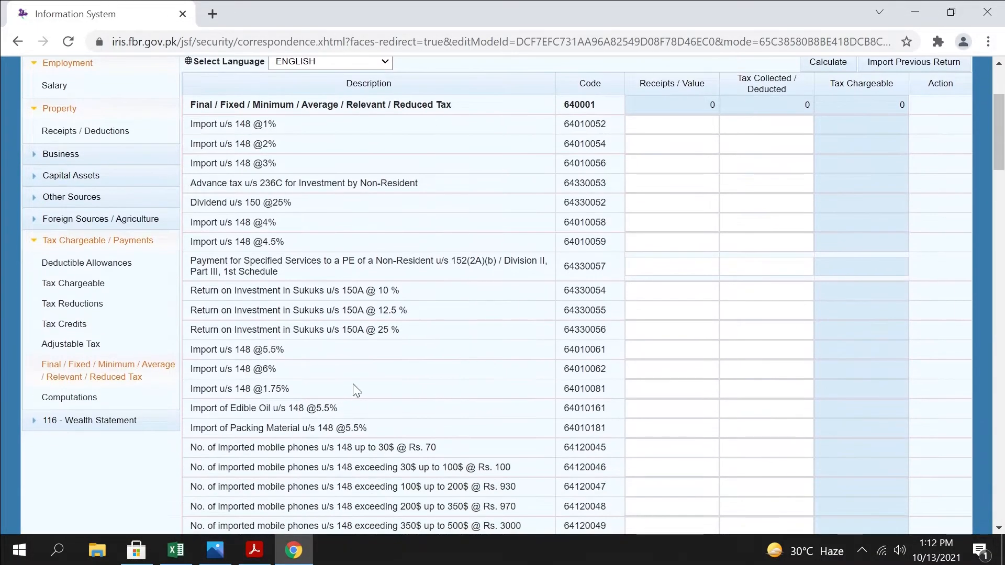
scroll(354, 390, "down", 2)
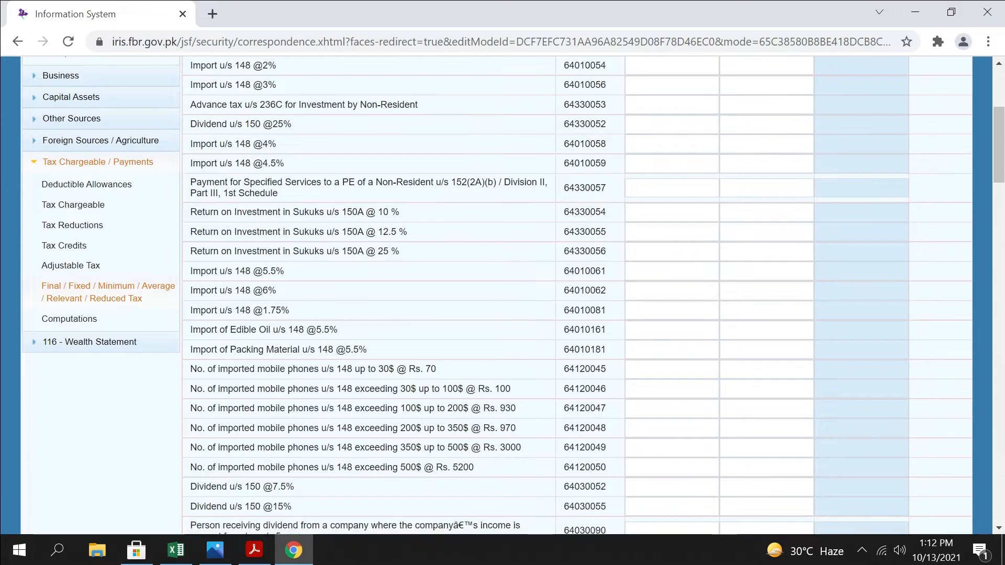
scroll(502, 296, "down", 2)
scroll(353, 385, "down", 2)
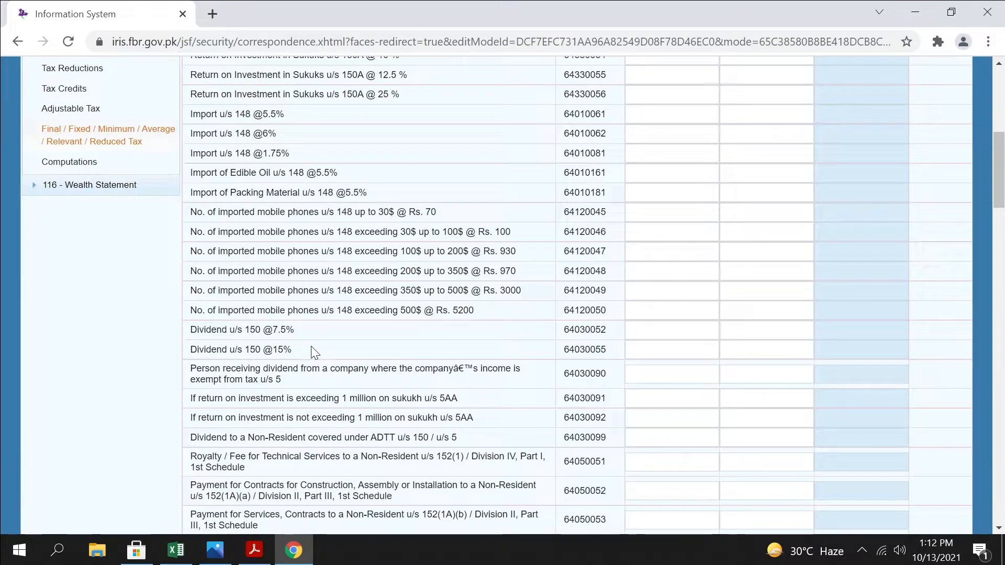
left_click_drag(312, 347, 186, 350)
left_click_drag(309, 332, 191, 340)
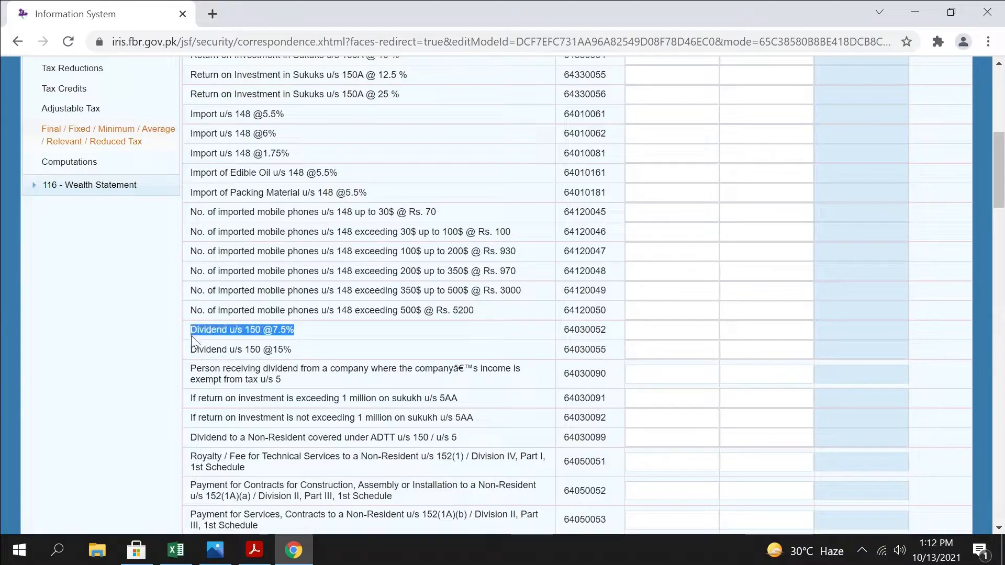
Enter 93,000 as the receipts value for Prize on Prize Bond u/s 156
scroll(411, 374, "down", 5)
scroll(411, 374, "down", 6)
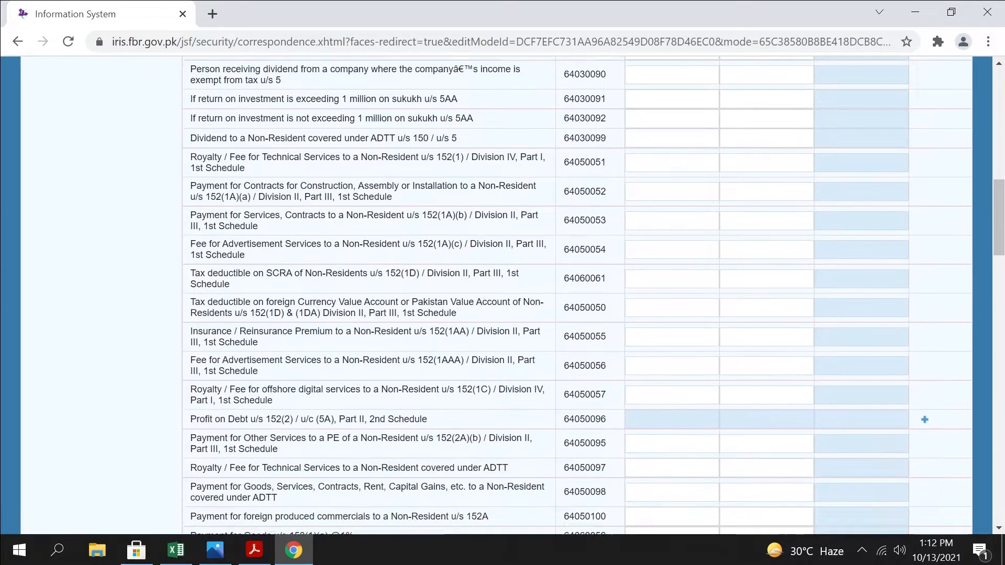
scroll(410, 370, "down", 6)
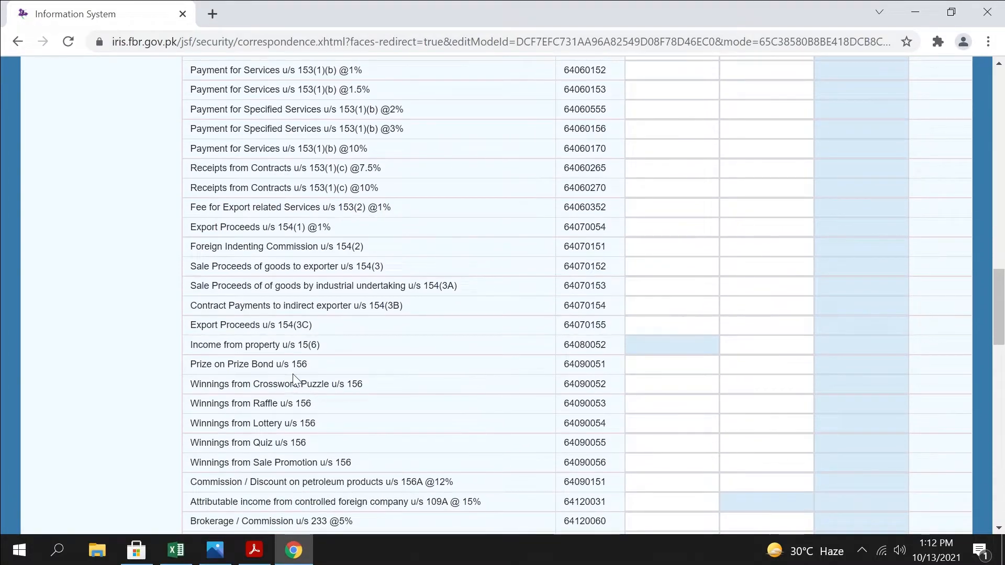
left_click_drag(321, 365, 183, 361)
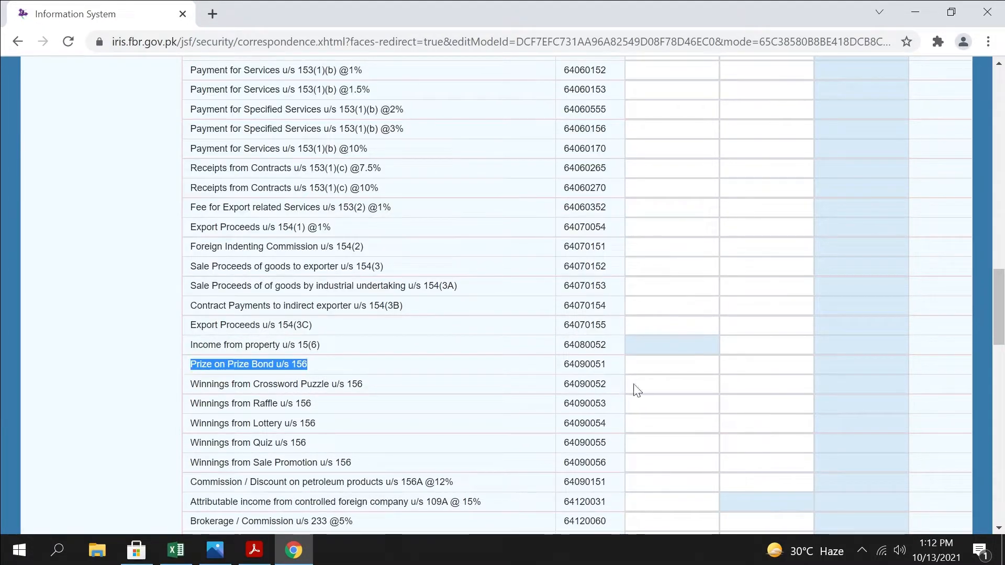
left_click(633, 365)
type("93000")
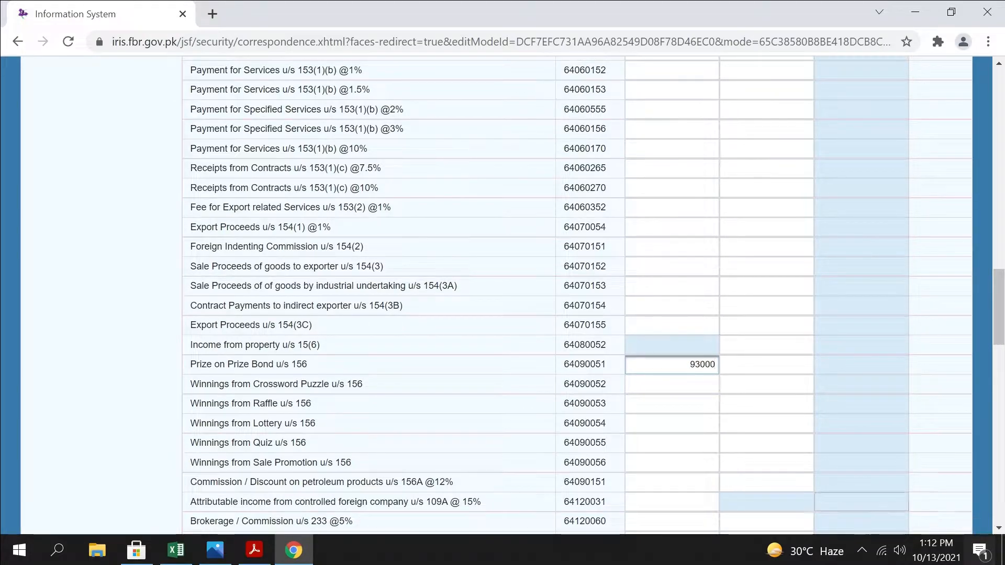
Set the tax collected on Prize on Prize Bond u/s 156 to 13,050 and recalculate the section
left_click(785, 371)
type("13050")
scroll(841, 222, "up", 20)
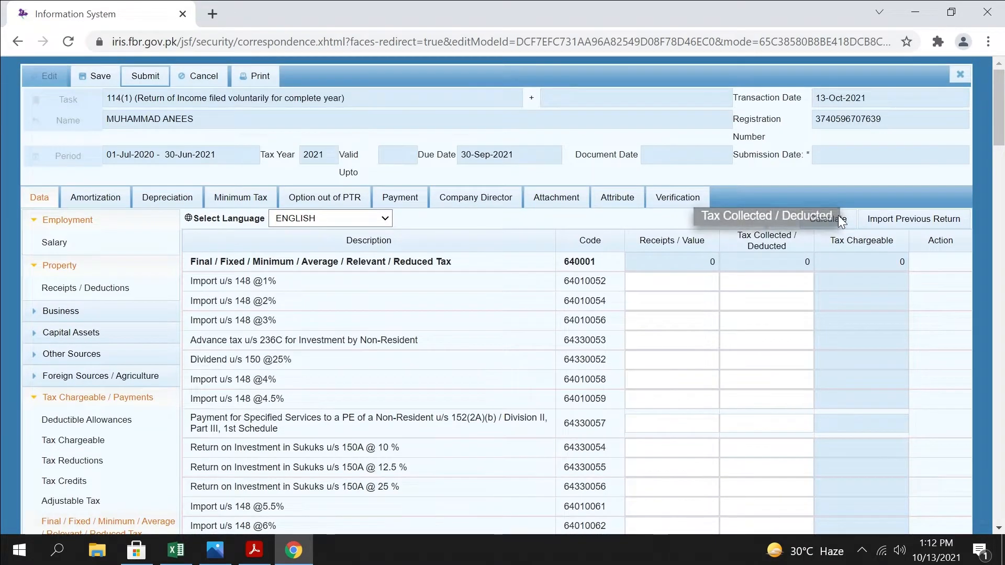
left_click(839, 220)
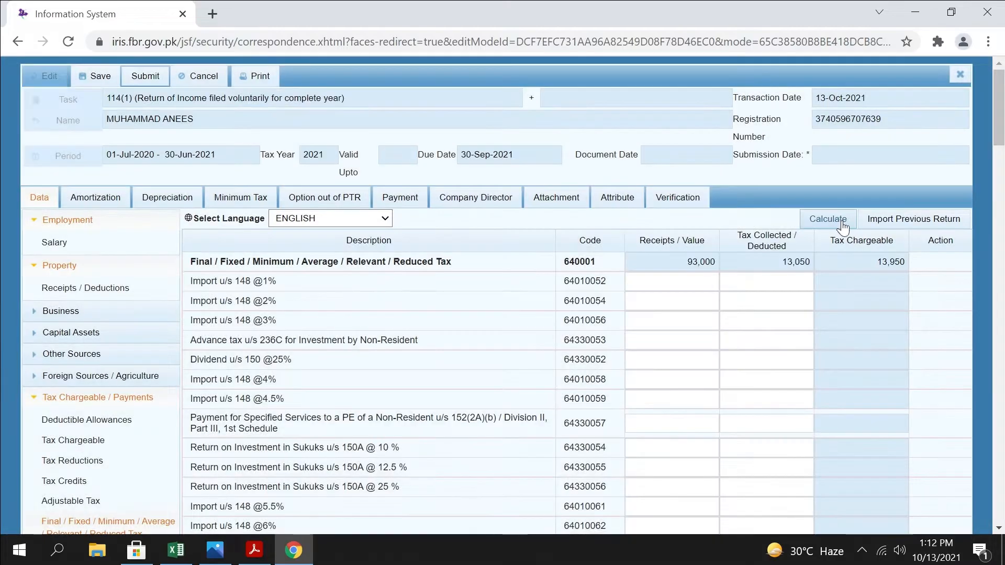
Correct the tax collected on Prize on Prize Bond u/s 156 to 13,950, recalculate, and check that row's figures
scroll(837, 220, "down", 9)
scroll(849, 361, "down", 11)
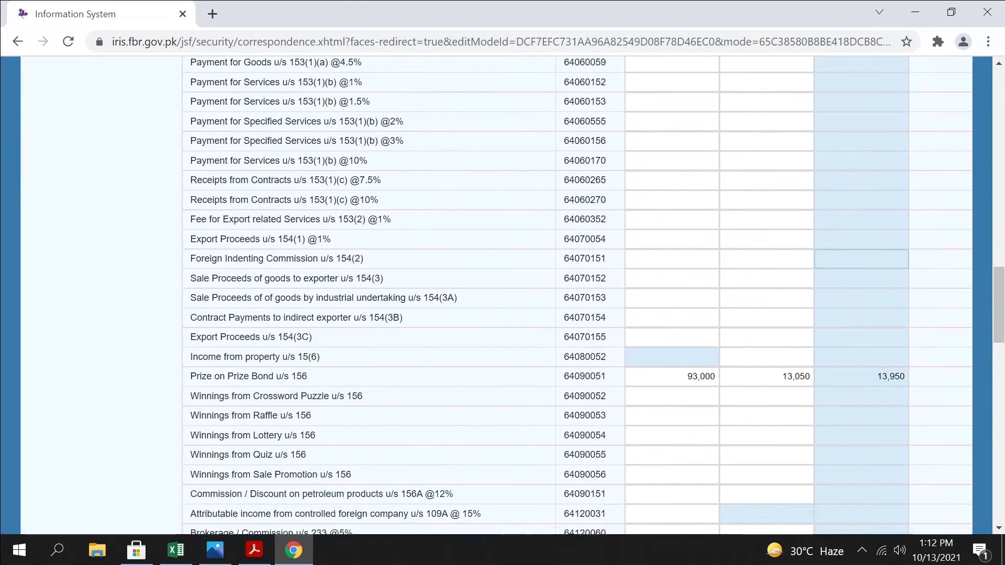
left_click_drag(774, 286, 833, 286)
type("13,9")
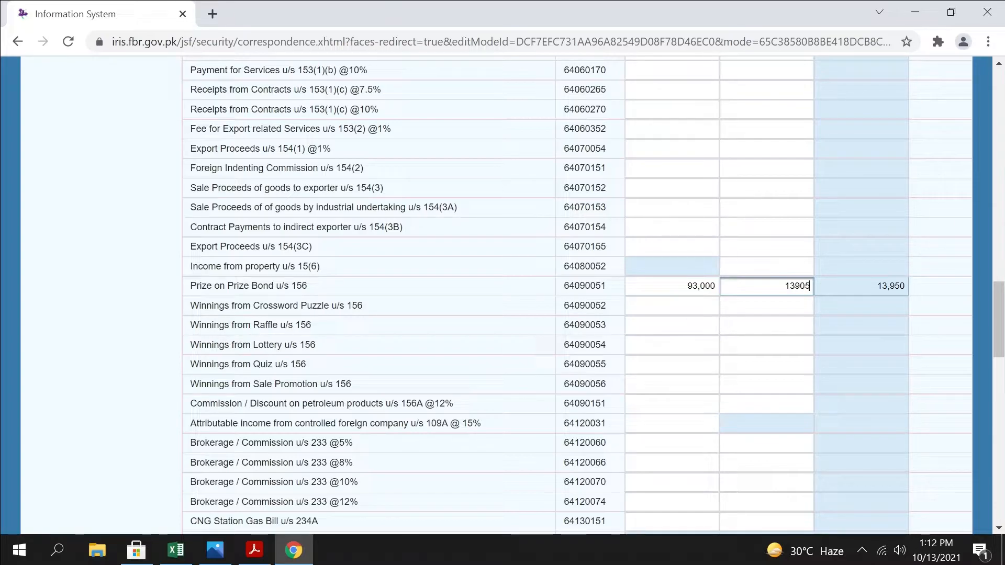
type("50")
scroll(831, 286, "up", 20)
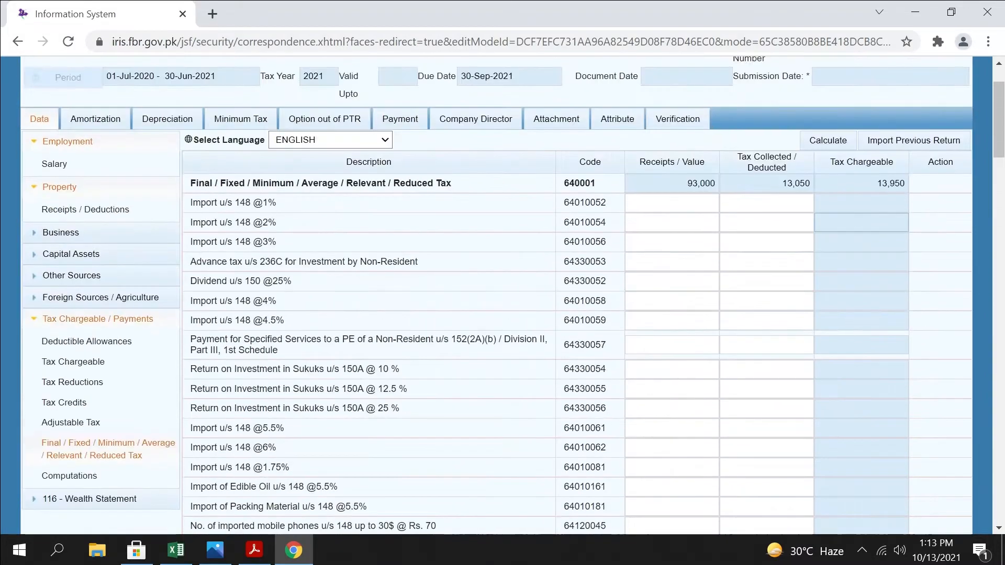
left_click(826, 142)
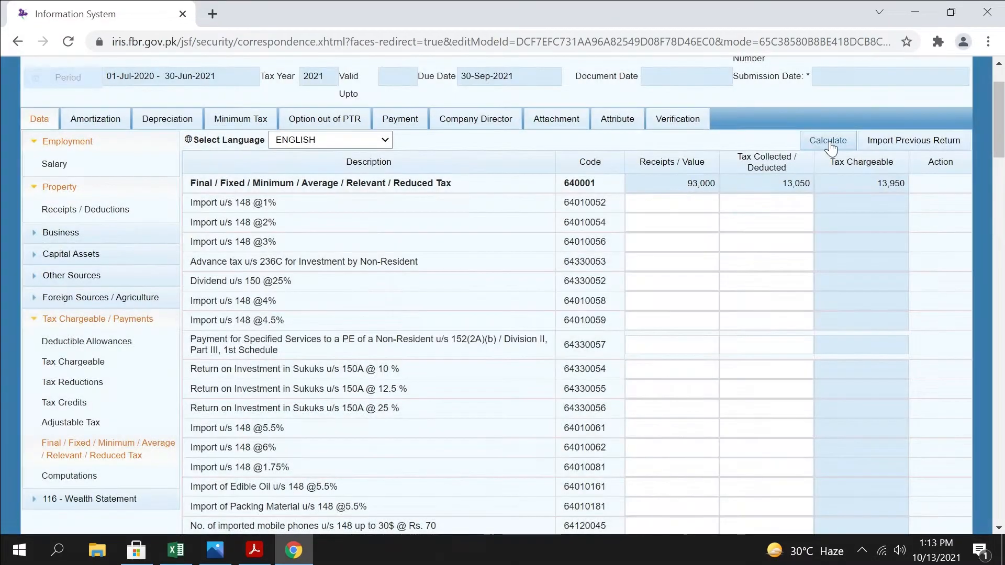
scroll(825, 262, "down", 20)
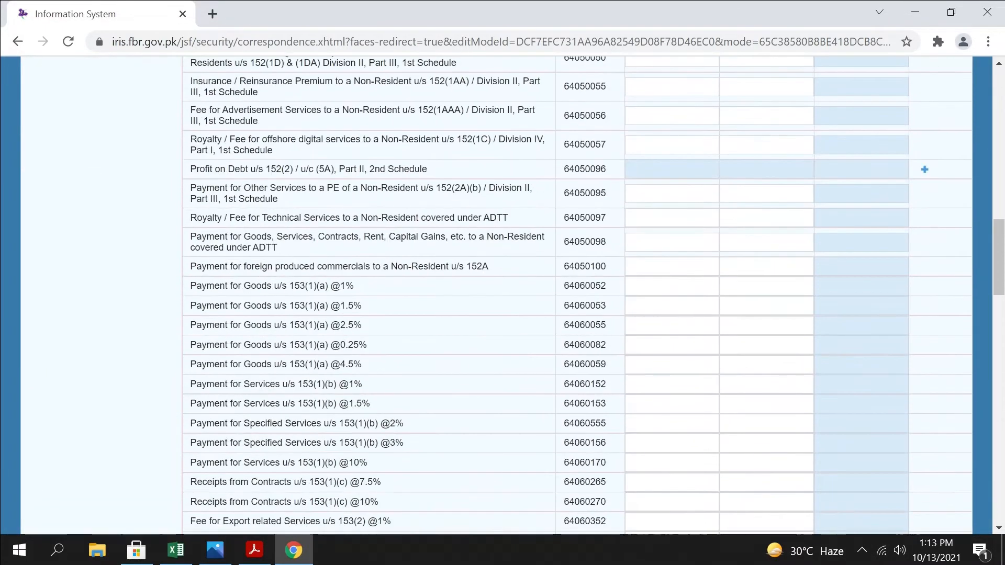
left_click_drag(680, 286, 733, 286)
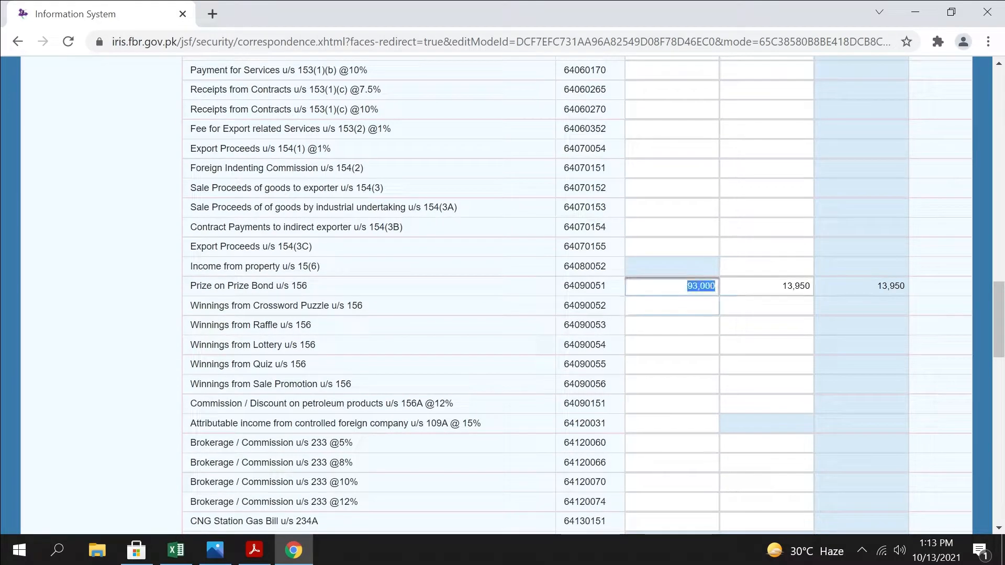
key("Tab")
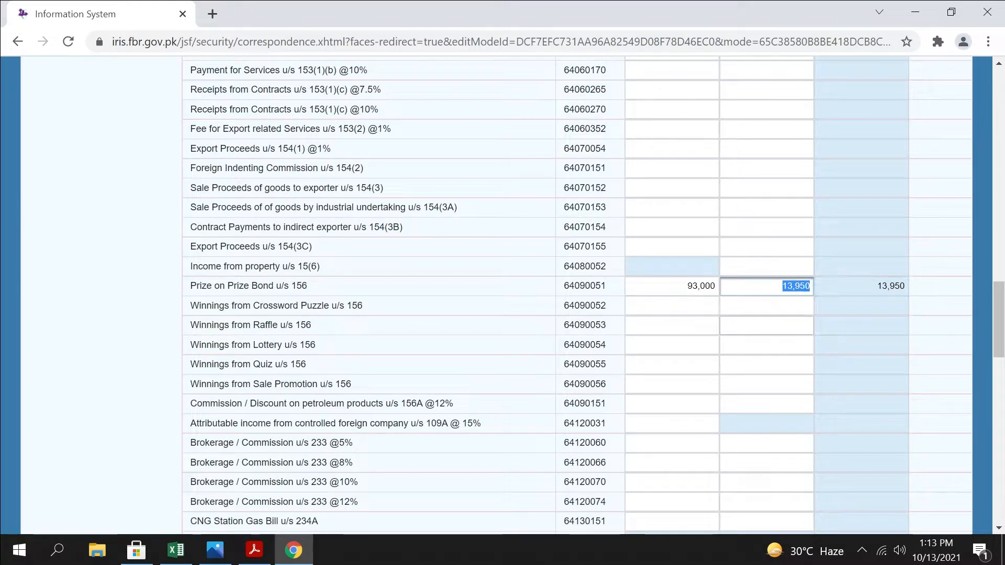
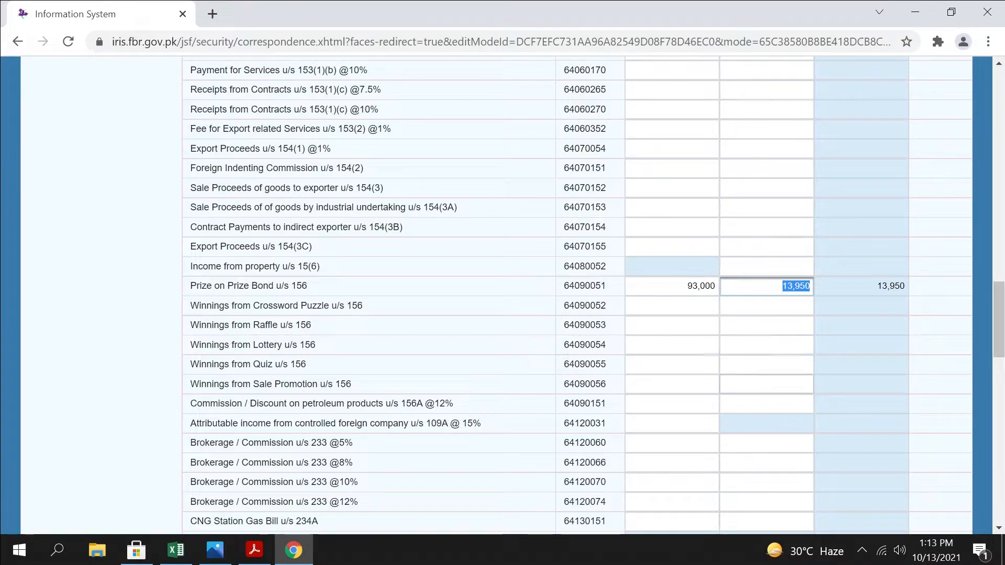
Look through the remaining Final / Fixed / Minimum tax rows below Prize on Prize Bond, down to the salary arrears rows
scroll(489, 408, "down", 5)
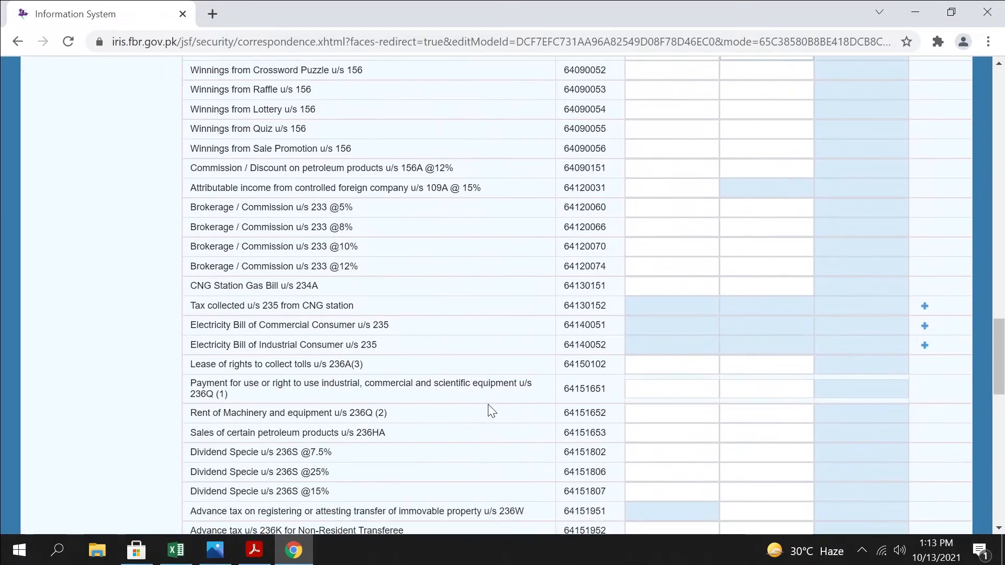
scroll(488, 406, "down", 7)
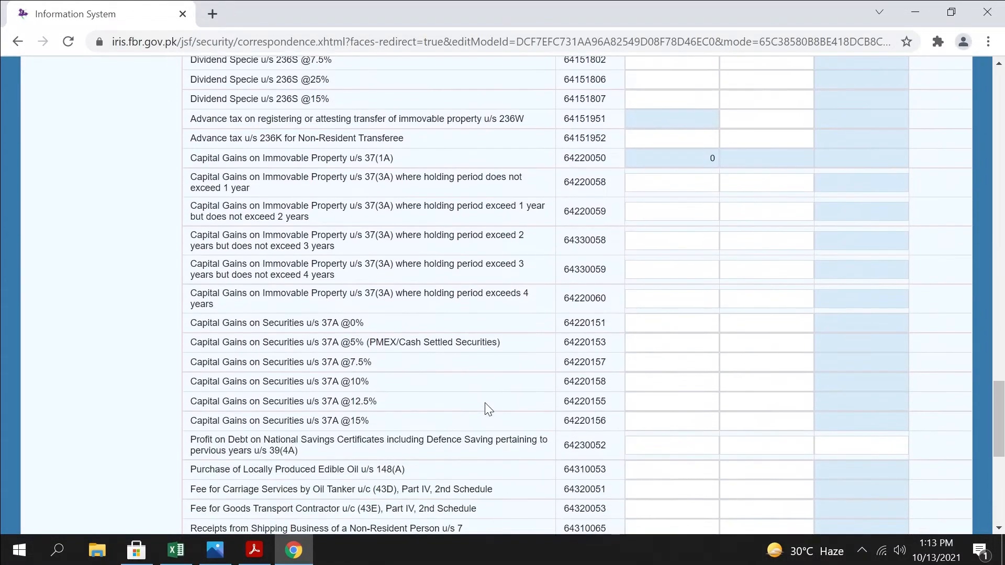
scroll(488, 408, "down", 3)
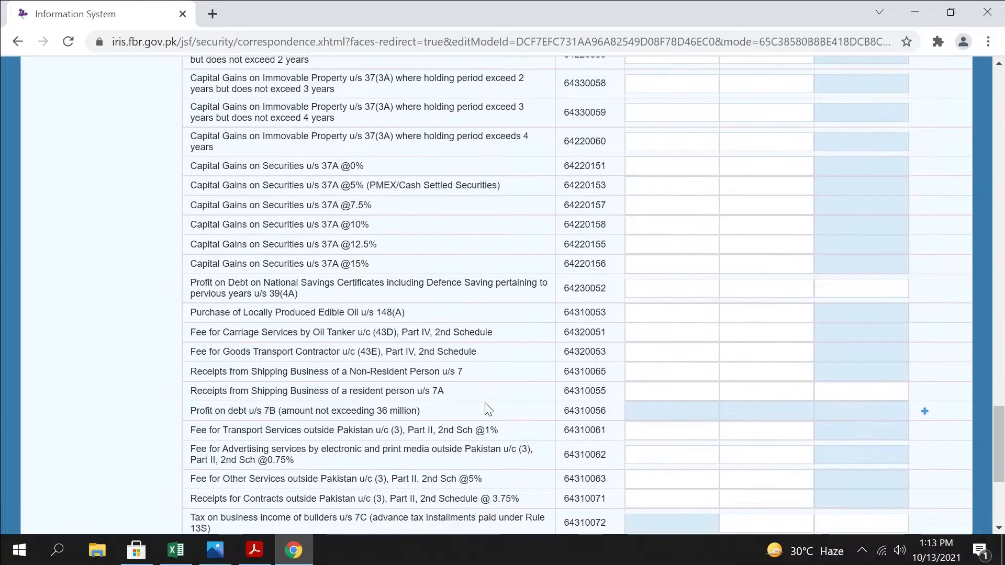
scroll(488, 409, "down", 5)
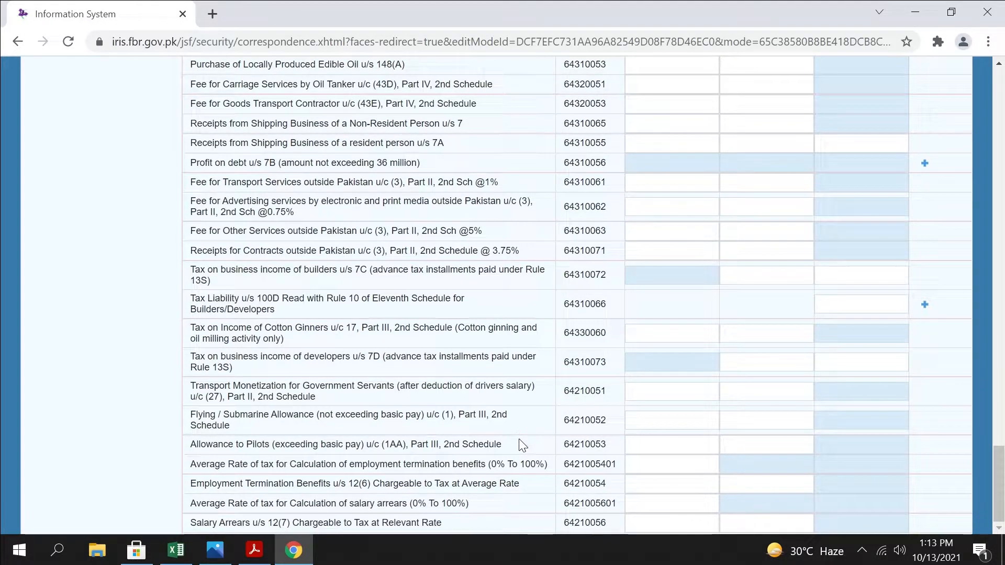
scroll(530, 466, "up", 10)
scroll(529, 466, "up", 15)
scroll(82, 151, "down", 4)
Open the Computations section and check the Deductible Allowances and Refundable Income Tax amounts
left_click(58, 160)
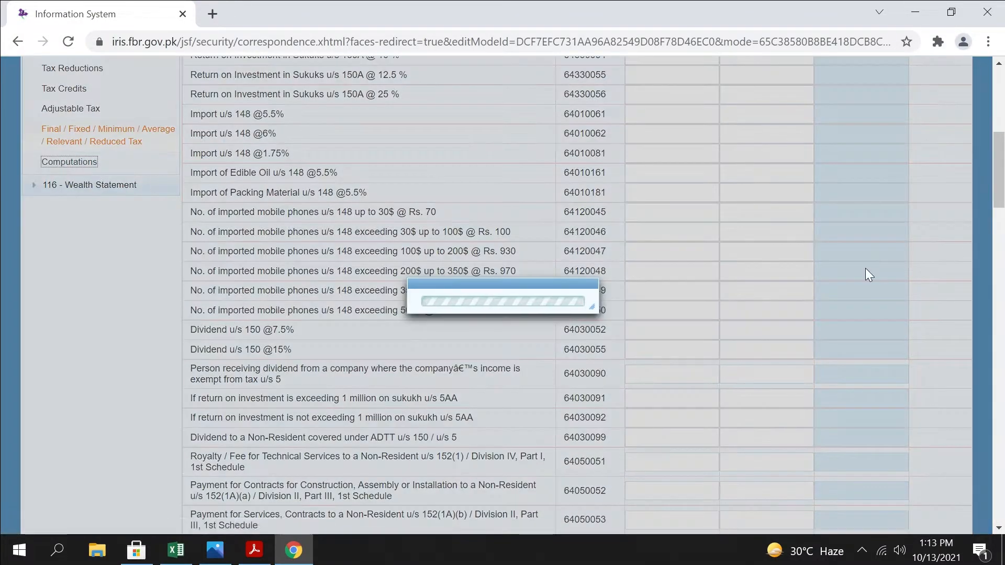
scroll(862, 332, "down", 1)
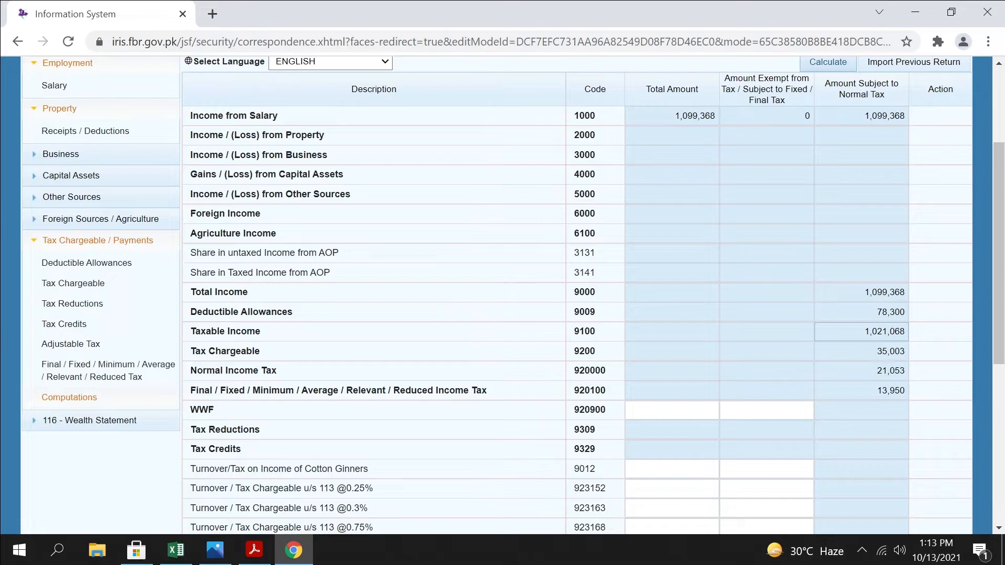
left_click_drag(874, 313, 956, 326)
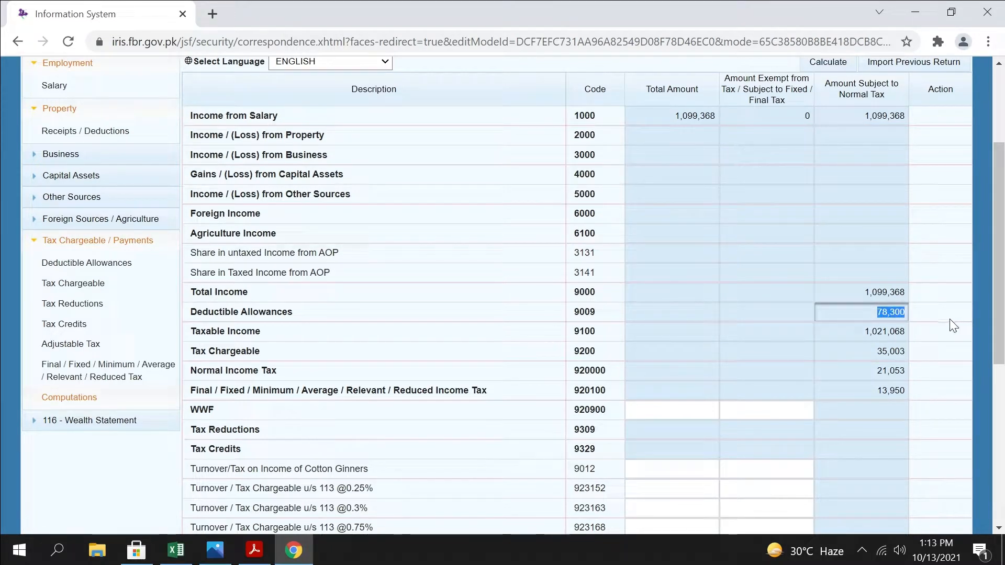
scroll(954, 325, "down", 5)
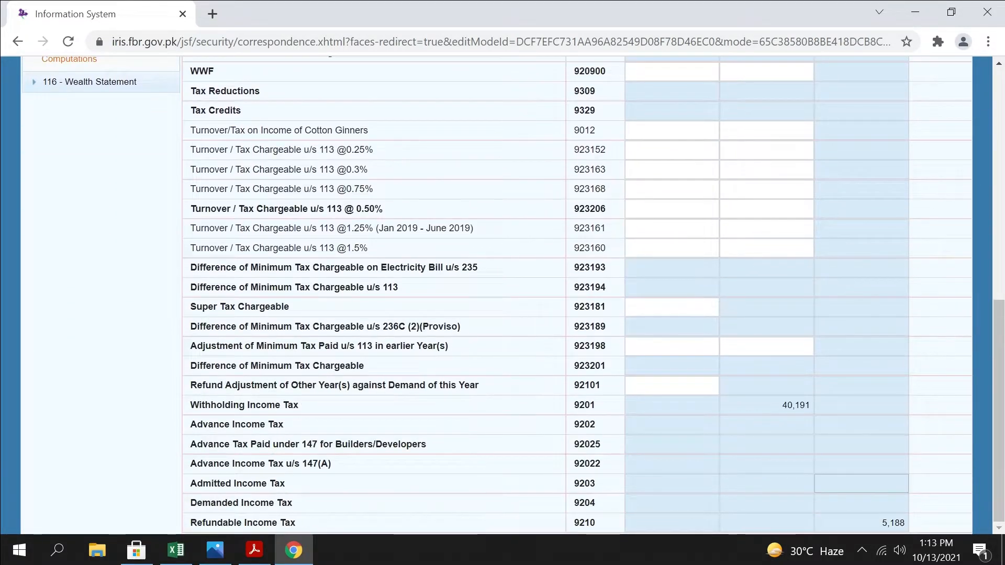
left_click_drag(876, 524, 956, 519)
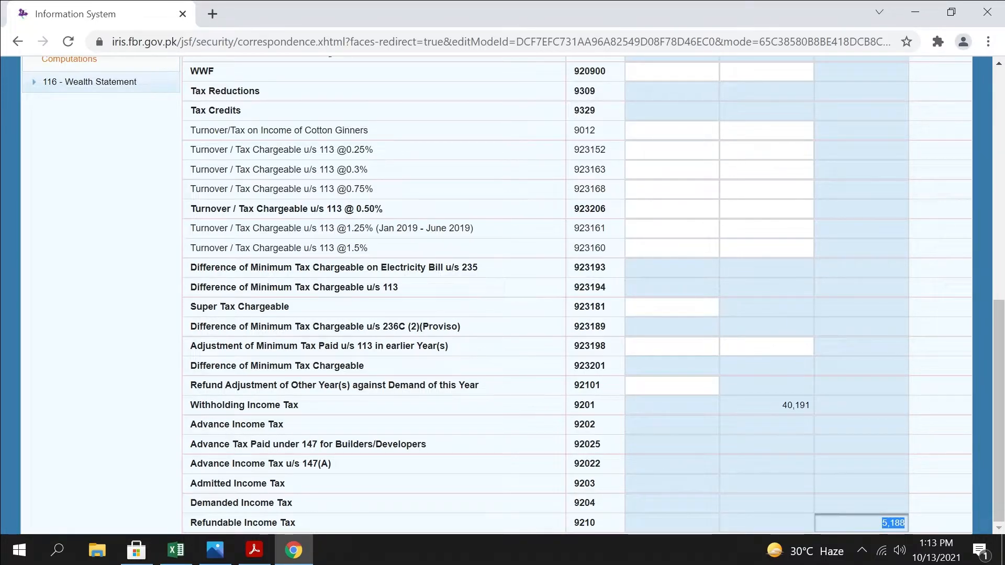
left_click(775, 483)
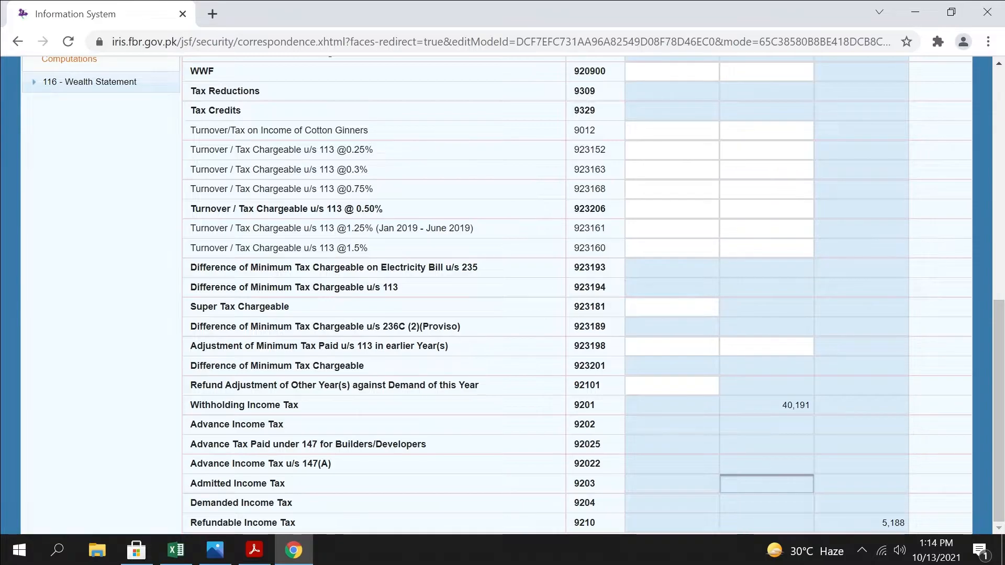
Review the Computations rows from the income heads down to Withholding Income Tax and Refundable Income Tax
scroll(579, 430, "up", 8)
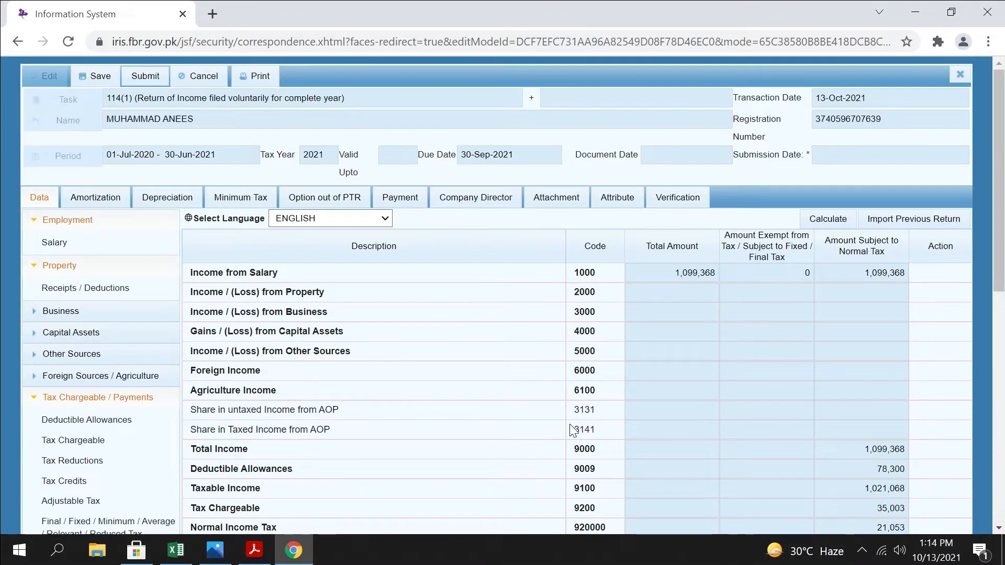
scroll(573, 431, "down", 8)
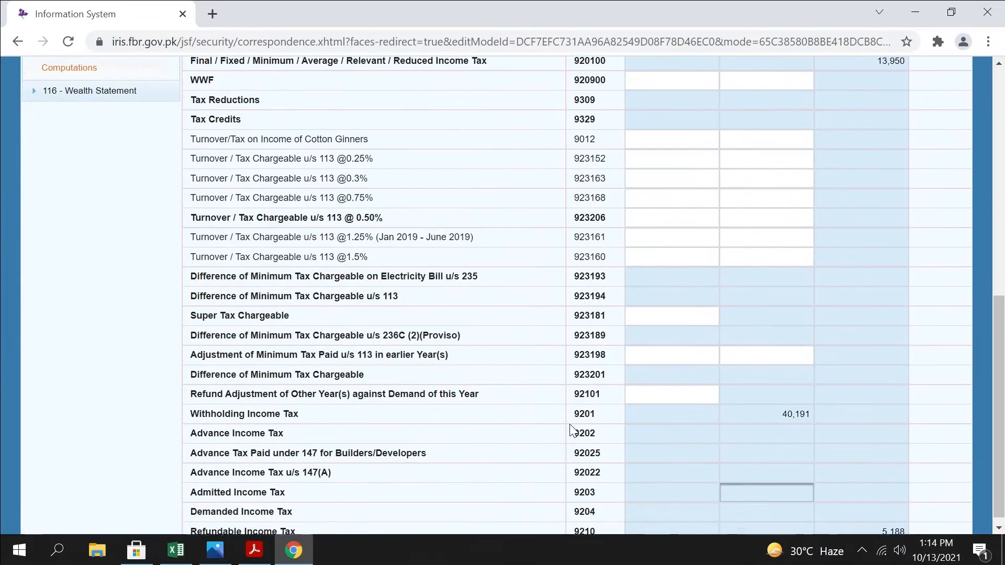
scroll(571, 429, "down", 1)
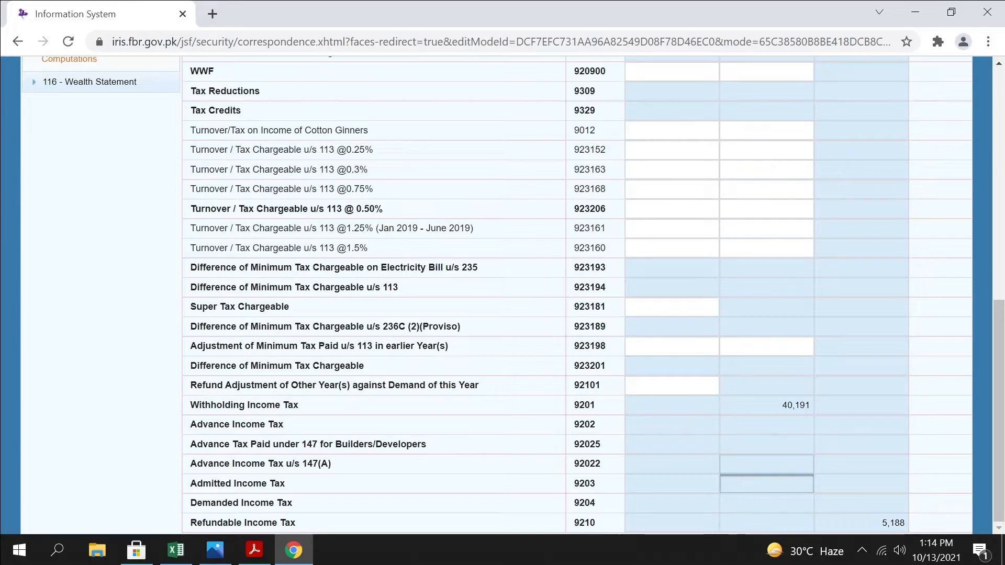
left_click_drag(999, 510, 937, 274)
scroll(862, 273, "down", 4)
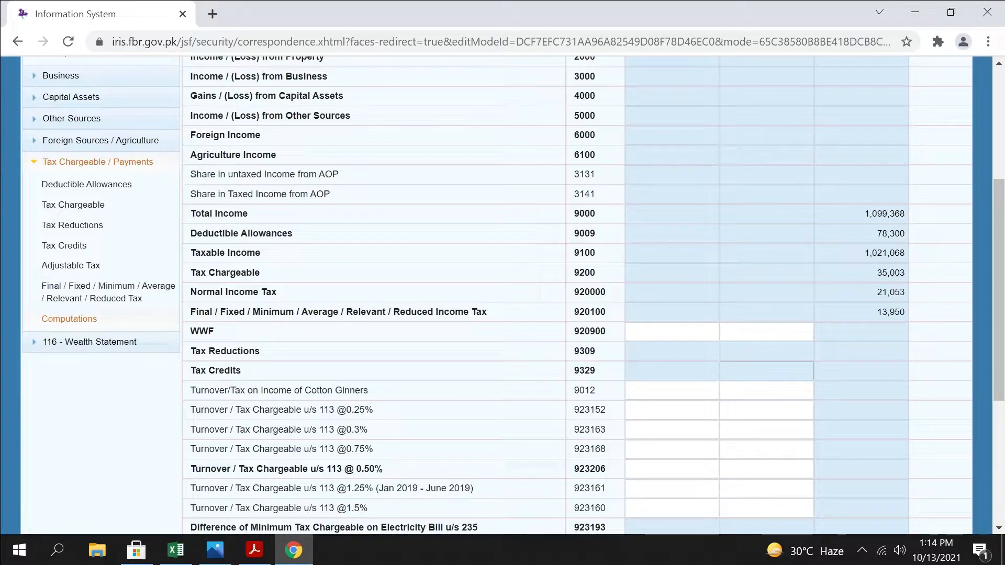
scroll(862, 393, "down", 1)
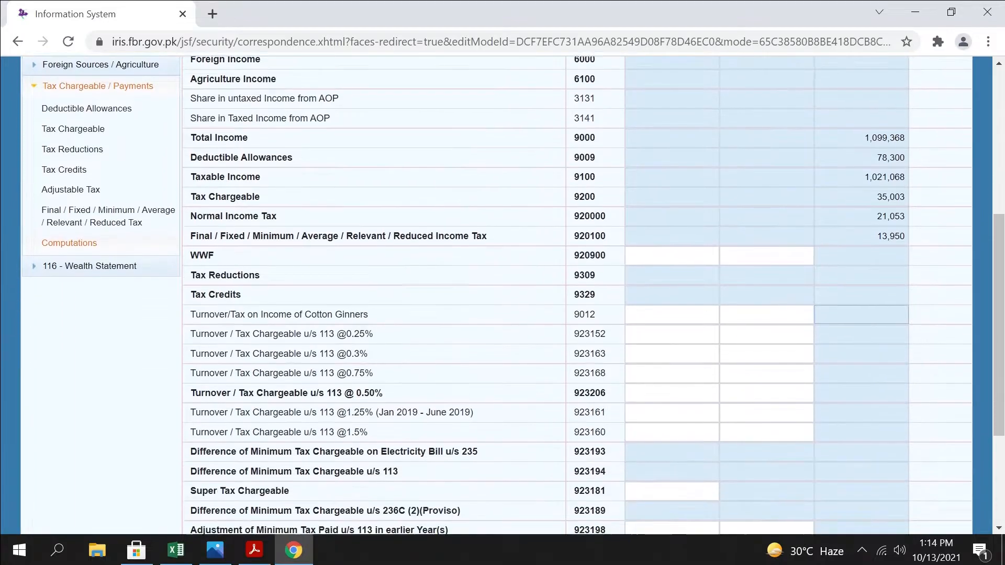
scroll(862, 395, "down", 3)
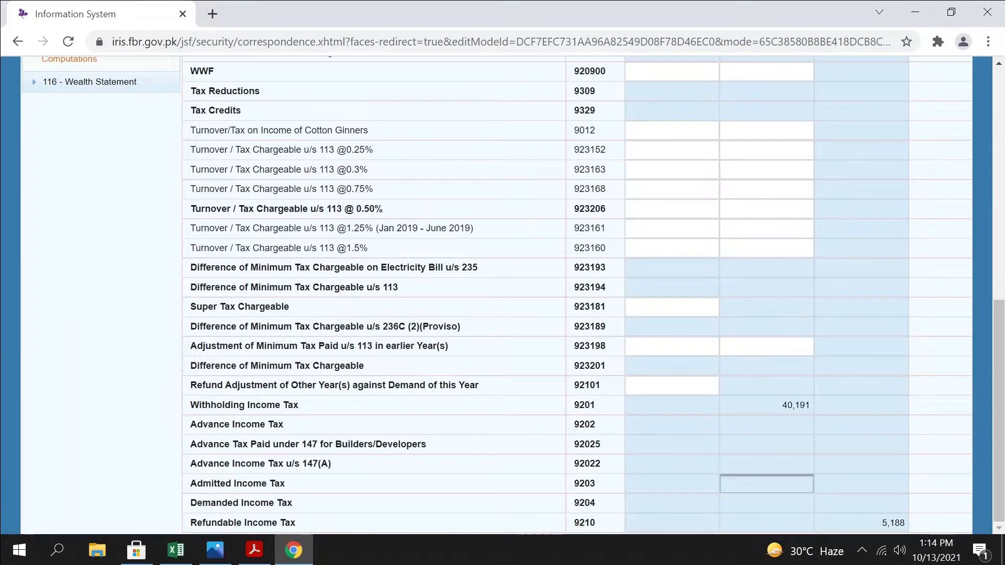
Check the Refundable Income Tax amount and the Refund Adjustment of Other Year(s) against Demand of this Year row
left_click(861, 523)
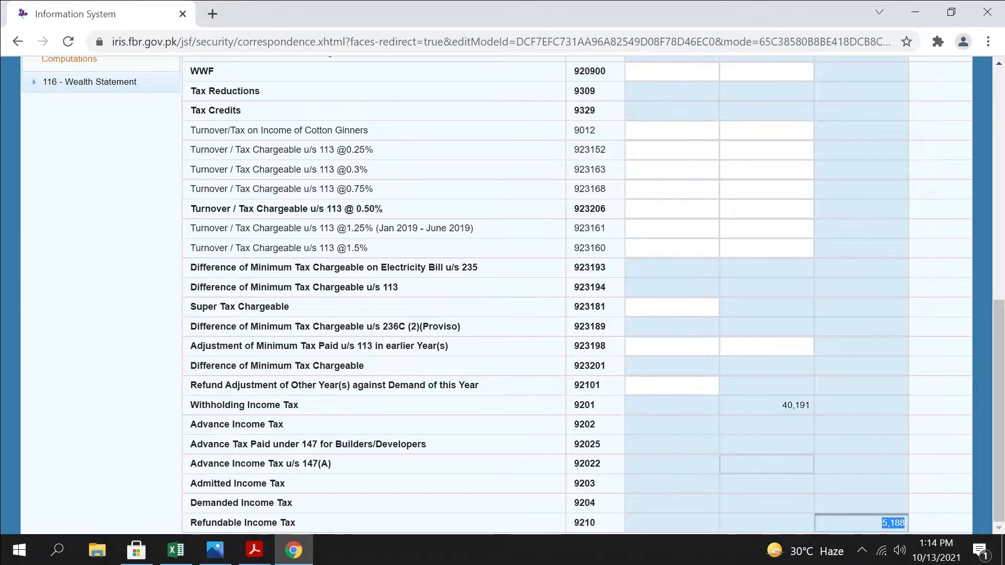
left_click(766, 464)
left_click_drag(880, 523, 919, 527)
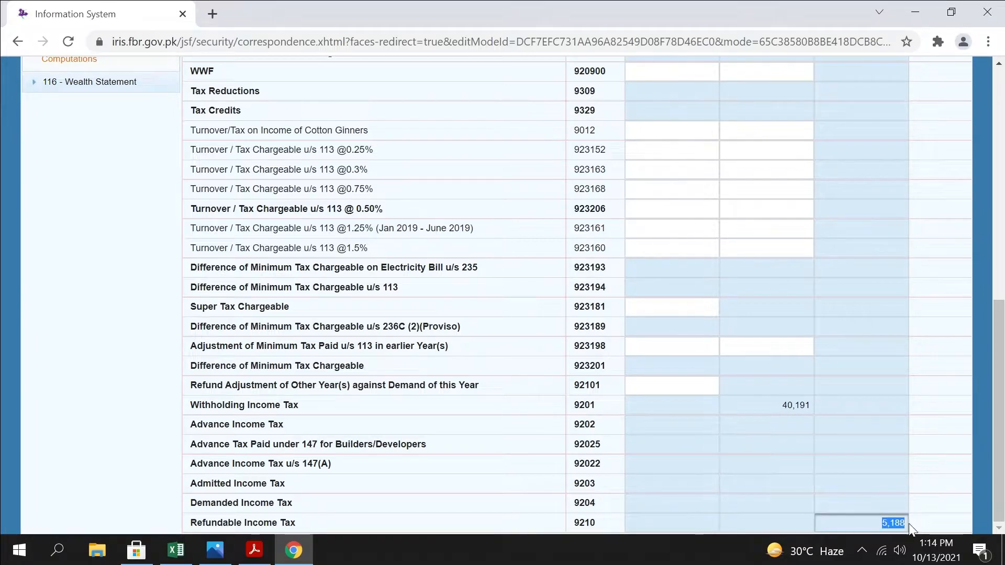
left_click(767, 445)
left_click(672, 386)
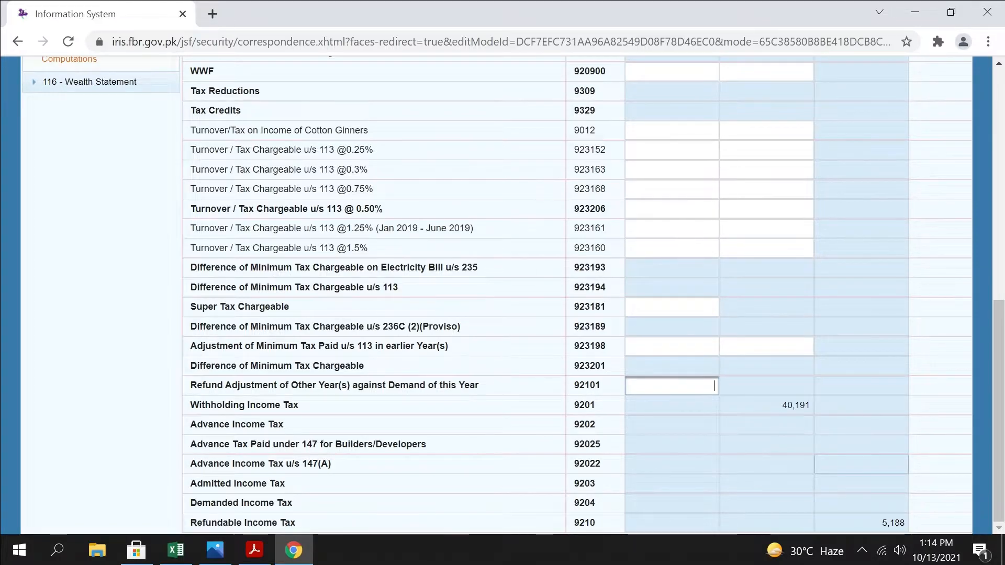
Recalculate the Computations section and look over its figures
scroll(785, 367, "up", 9)
left_click(828, 219)
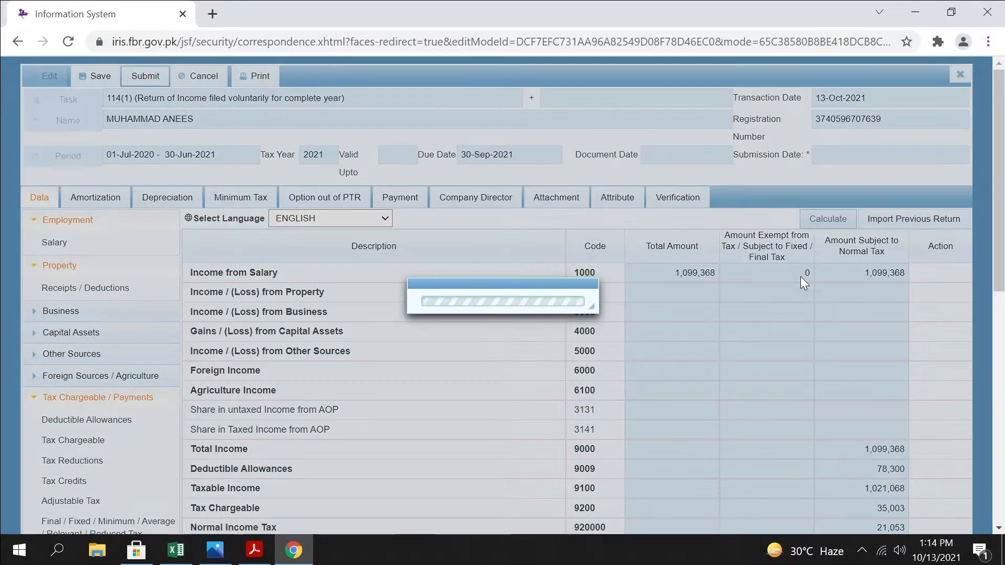
scroll(767, 408, "down", 10)
scroll(364, 356, "up", 9)
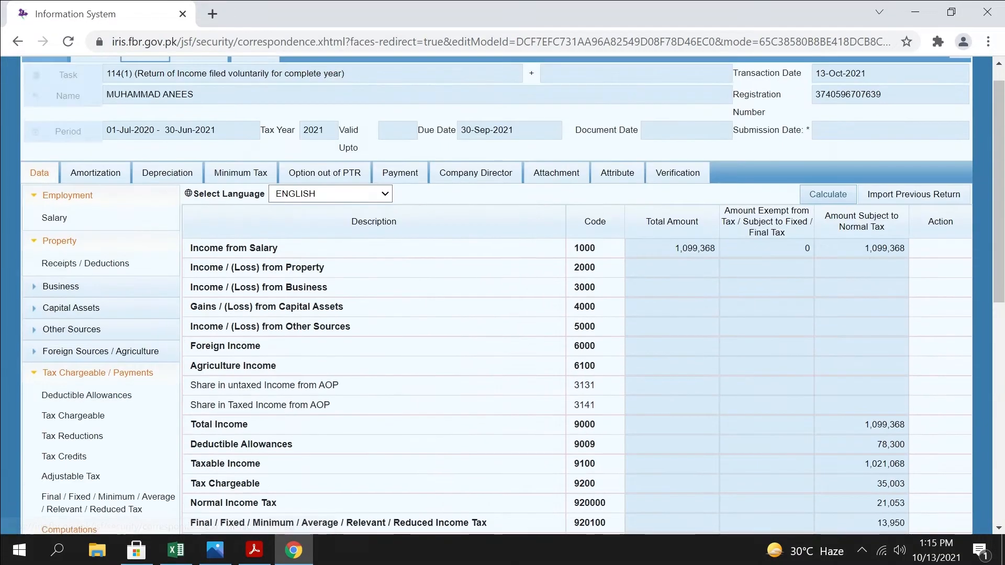
Open the Personal Expenses section of the 116 - Wealth Statement
scroll(180, 337, "down", 5)
left_click(85, 241)
left_click(63, 262)
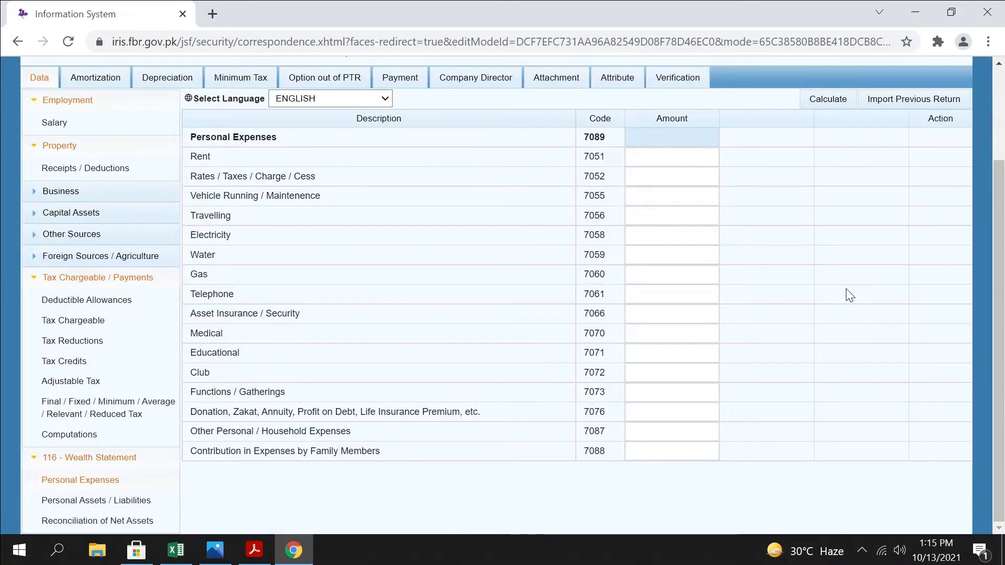
scroll(812, 283, "up", 1)
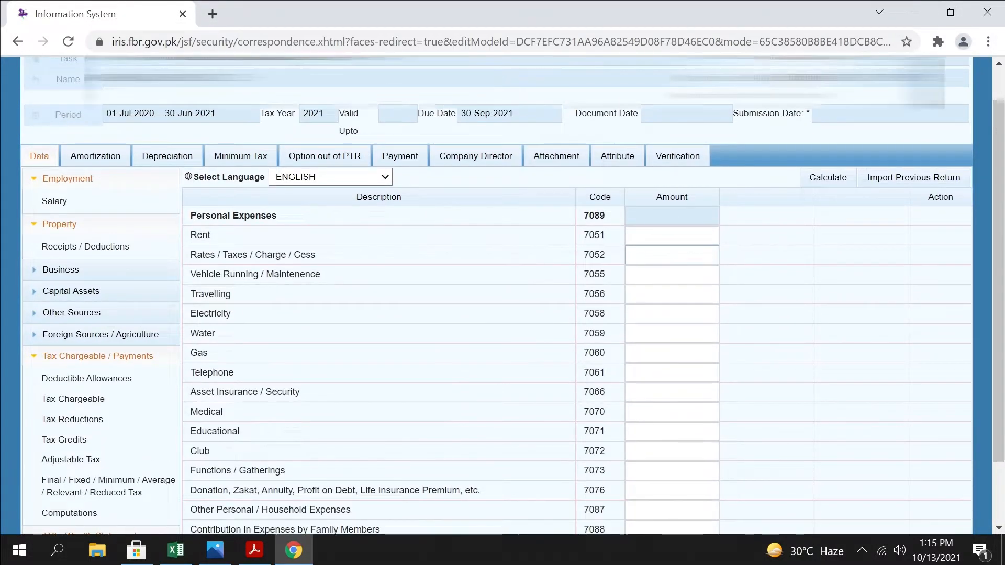
Copy the 2020-2021 tax of 24,968 from cell E15 of the TAX workbook in Excel into the return's Rates / Taxes / Charge / Cess amount
left_click(168, 557)
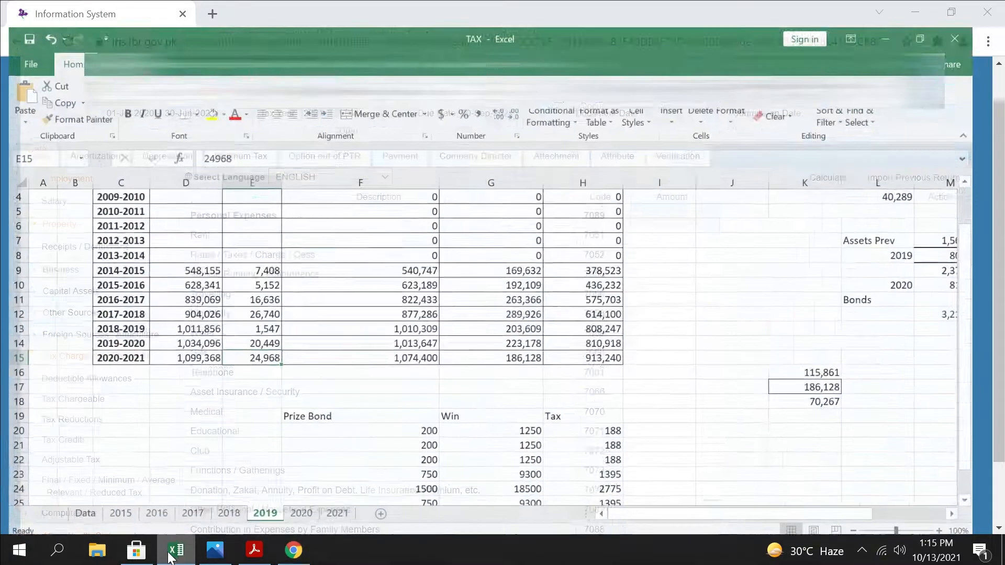
key("ctrl+c")
key("alt+Tab")
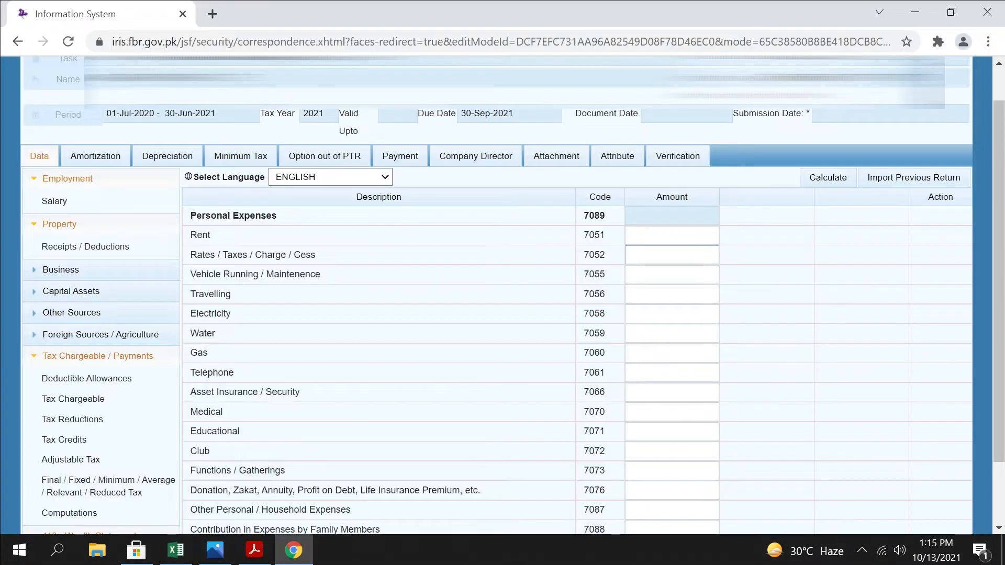
left_click(672, 255)
key("ctrl+v")
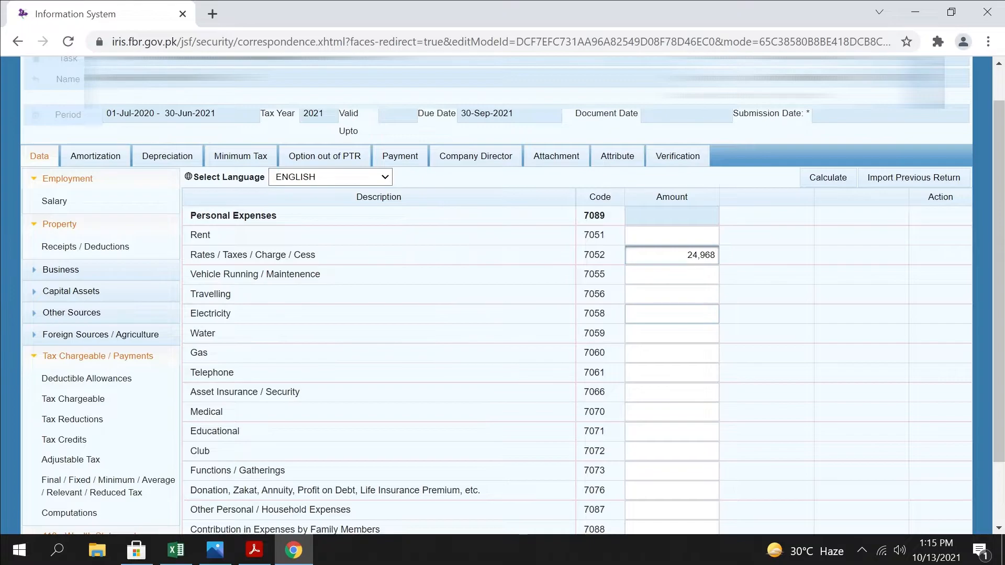
Enter 25,000 as the Electricity expense, leaving Rent and Vehicle Running / Maintenance blank
left_click(672, 236)
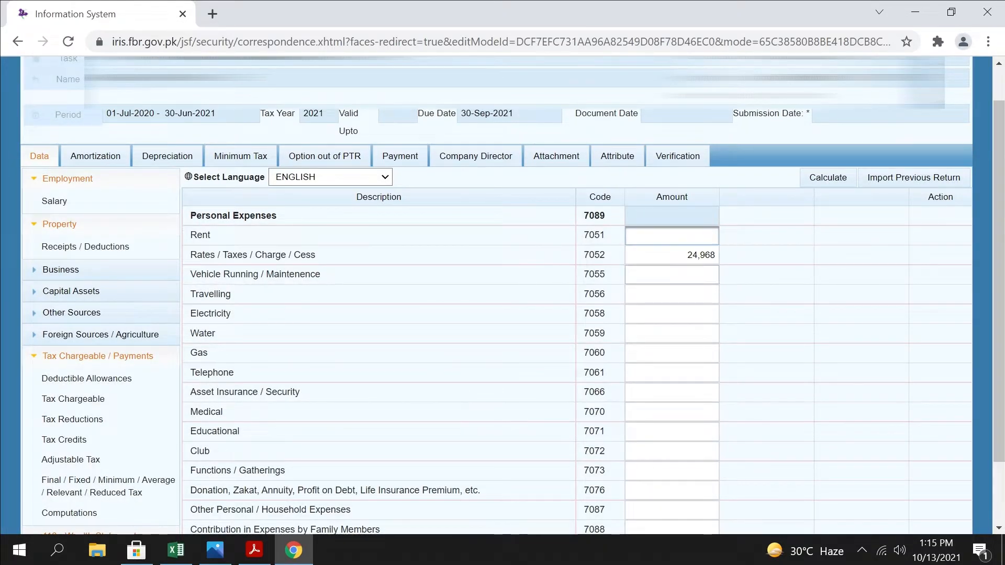
left_click(672, 275)
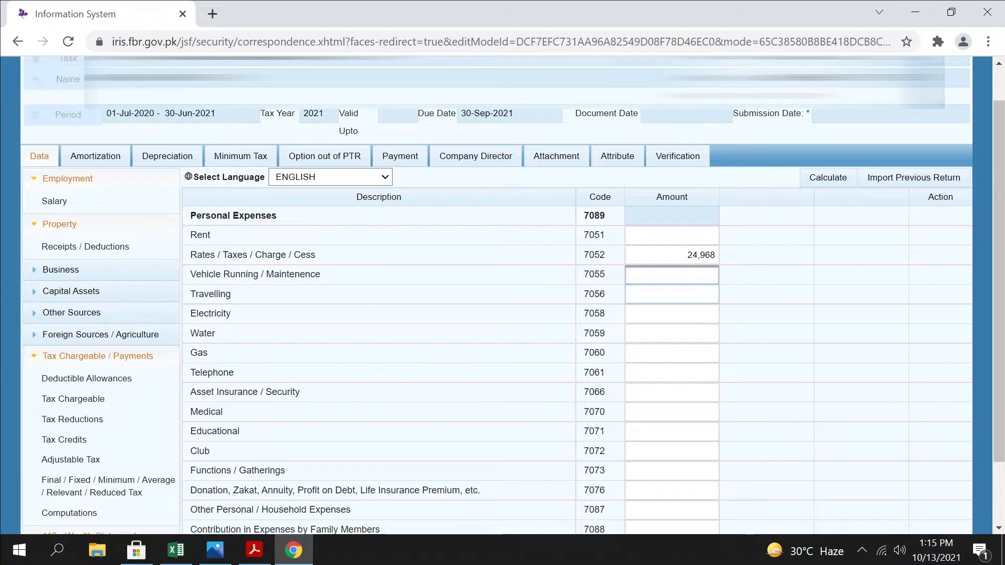
left_click(672, 315)
type("25000")
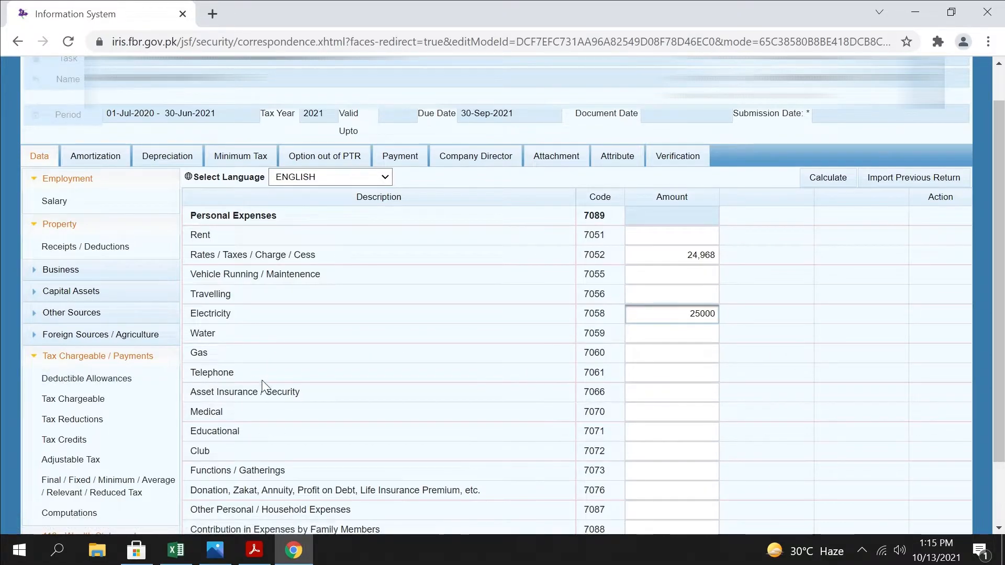
Enter 12,100 as the Telephone expense
left_click(673, 373)
type("120100")
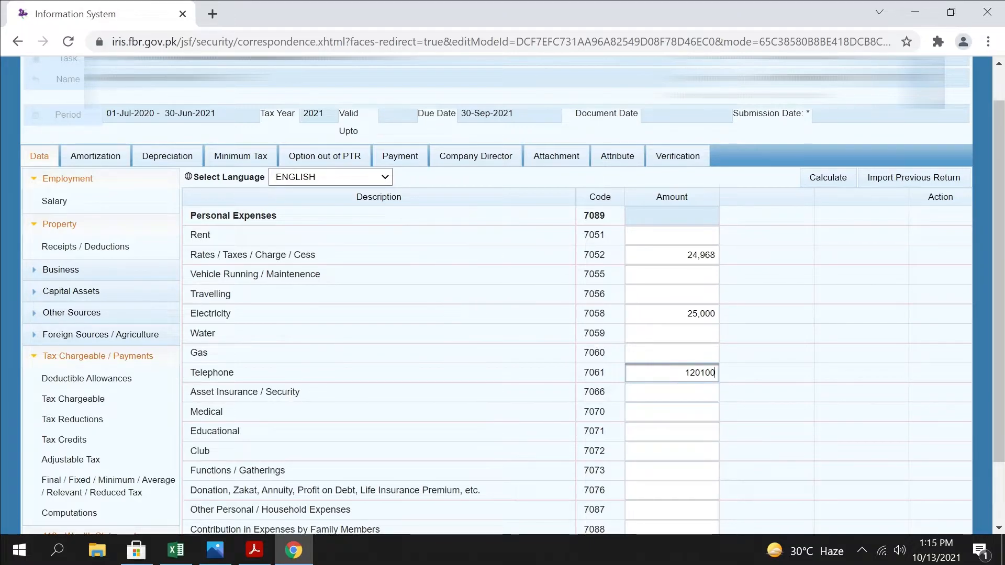
key("BackSpace")
key("BackSpace")
key("BackSpace")
key("BackSpace")
type("41")
key("BackSpace")
type("100")
key("Tab")
key("Tab")
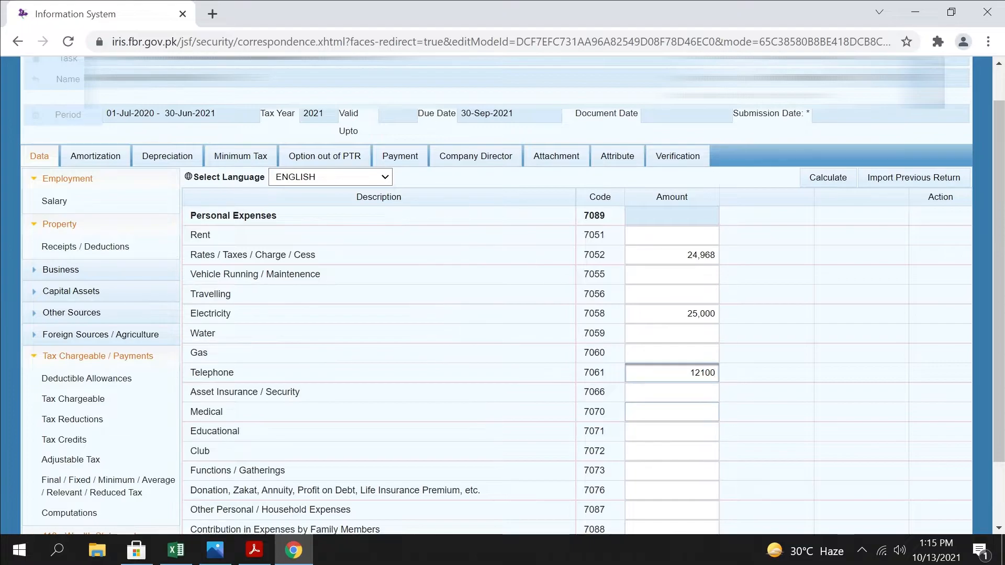
Enter 75,000 for Donation, Zakat, Annuity, Profit on Debt, Life Insurance Premium, leaving the Educational and Club expenses blank
scroll(672, 398, "down", 1)
left_click(673, 354)
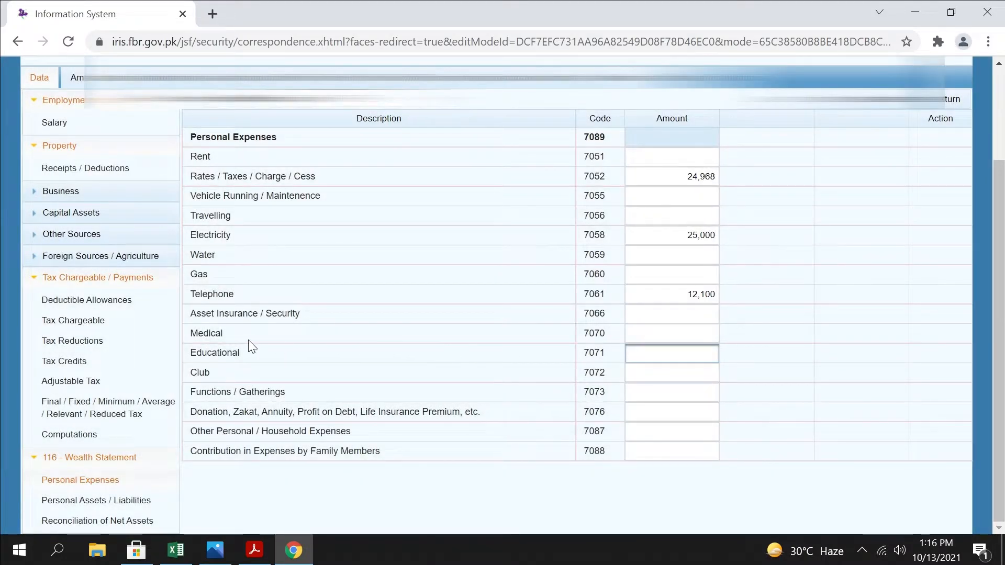
left_click(697, 378)
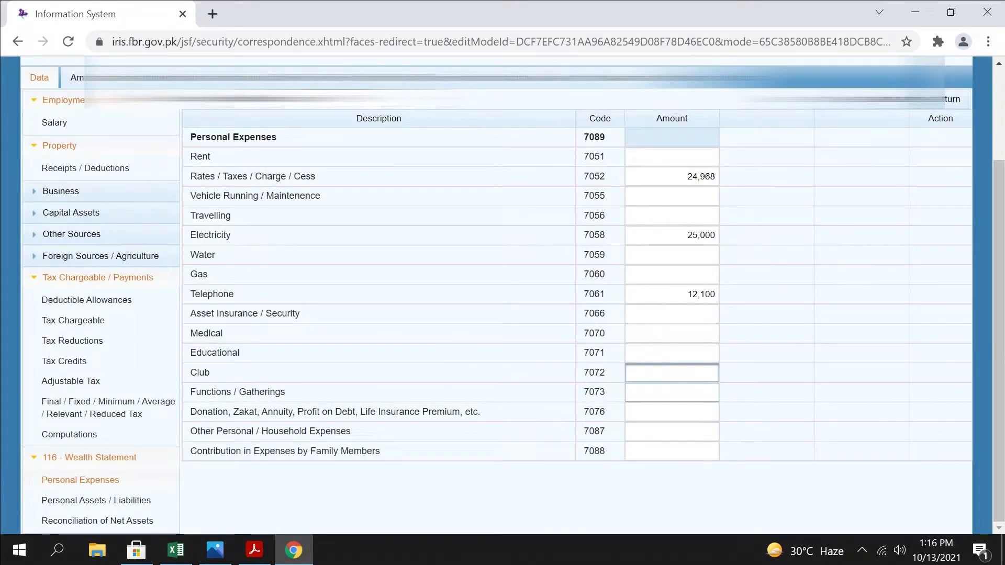
left_click(672, 412)
type("785")
type("5000")
key("Tab")
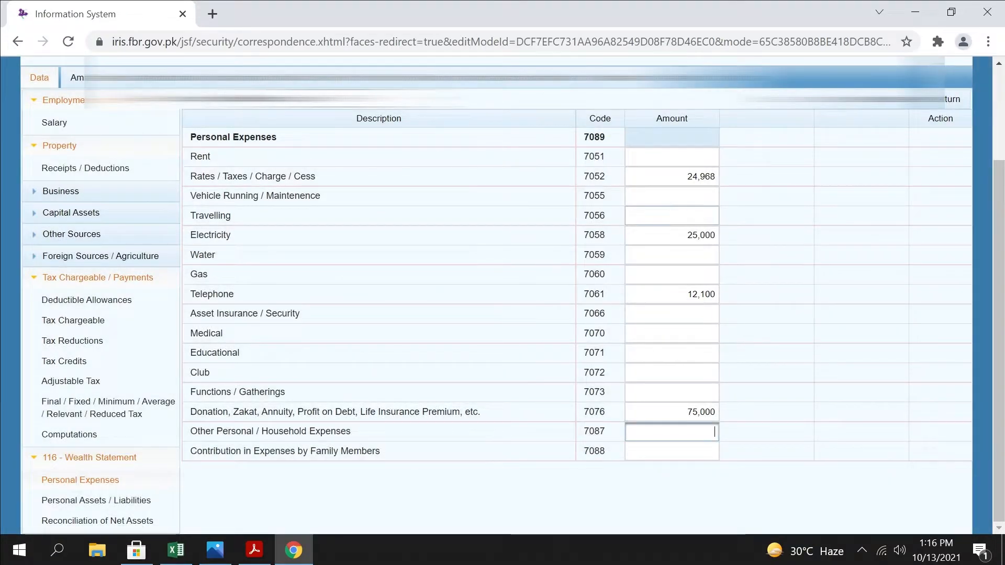
Enter 350,000 as Other Personal / Household Expenses and recalculate the Personal Expenses total
left_click(671, 157)
left_click(671, 197)
left_click(631, 432)
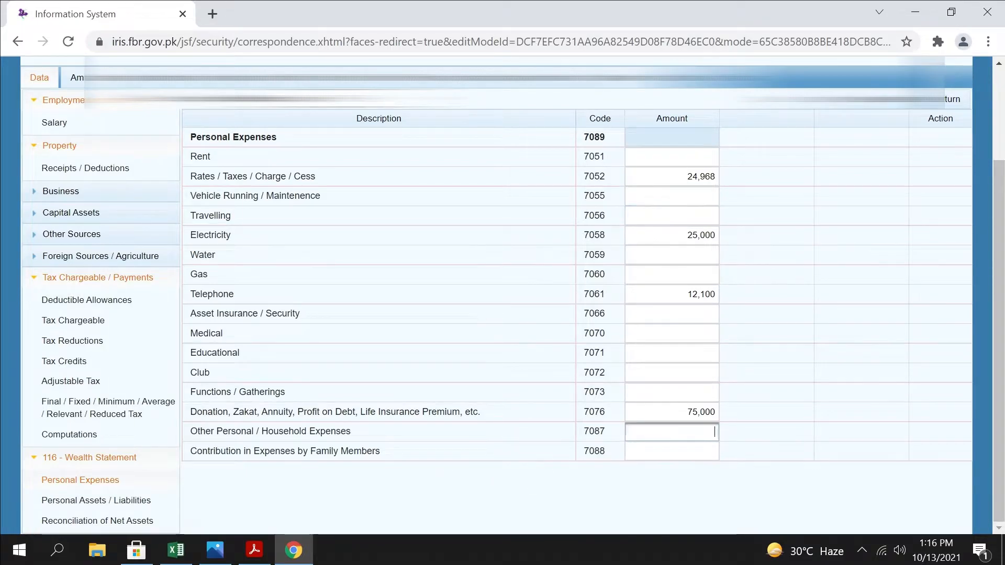
type("350000")
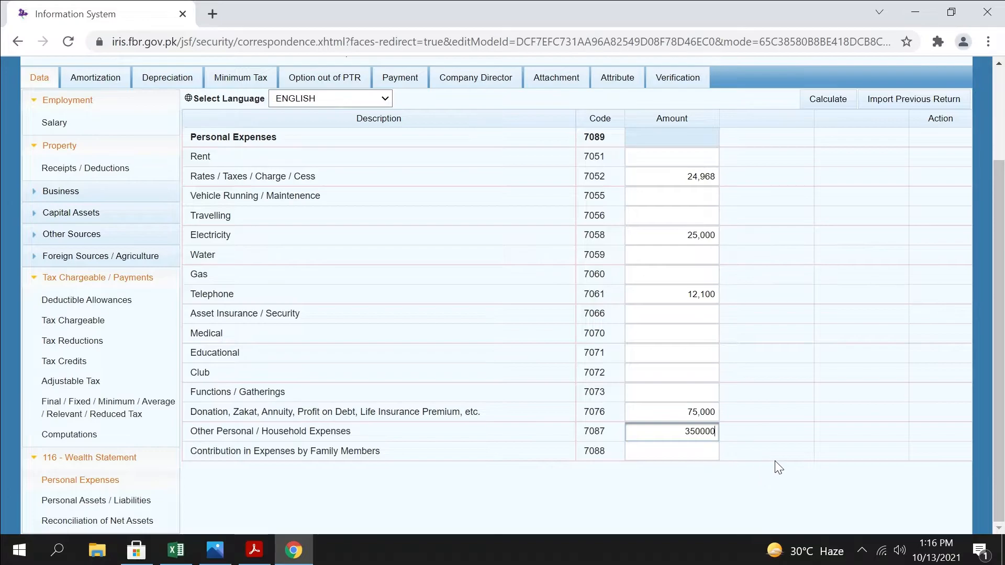
key("BackSpace")
type("0")
left_click(829, 102)
left_click(831, 102)
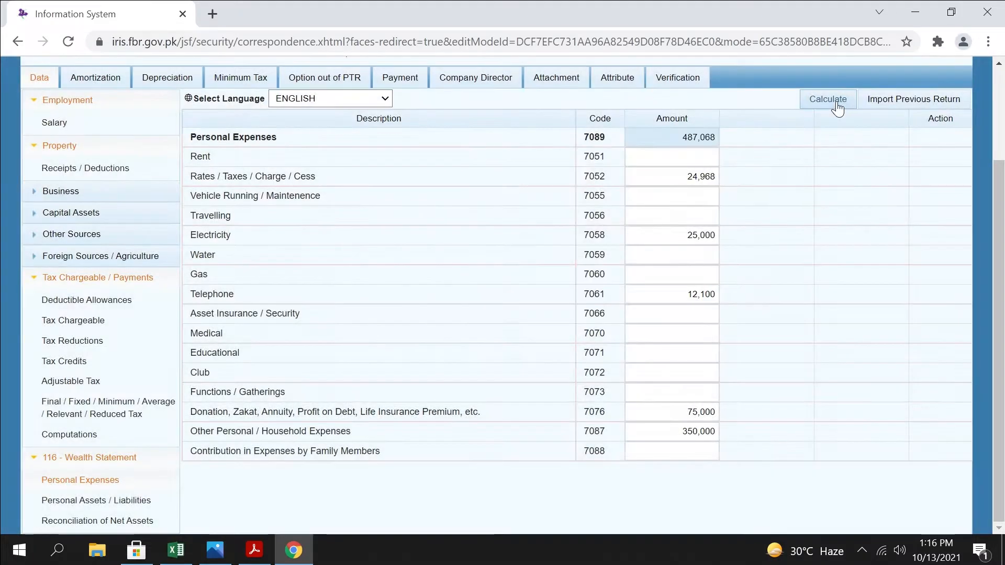
Copy the calculated Personal Expenses total of 487,068 into cell I15 of the Data sheet in the TAX workbook in Excel
left_click_drag(680, 137, 962, 141)
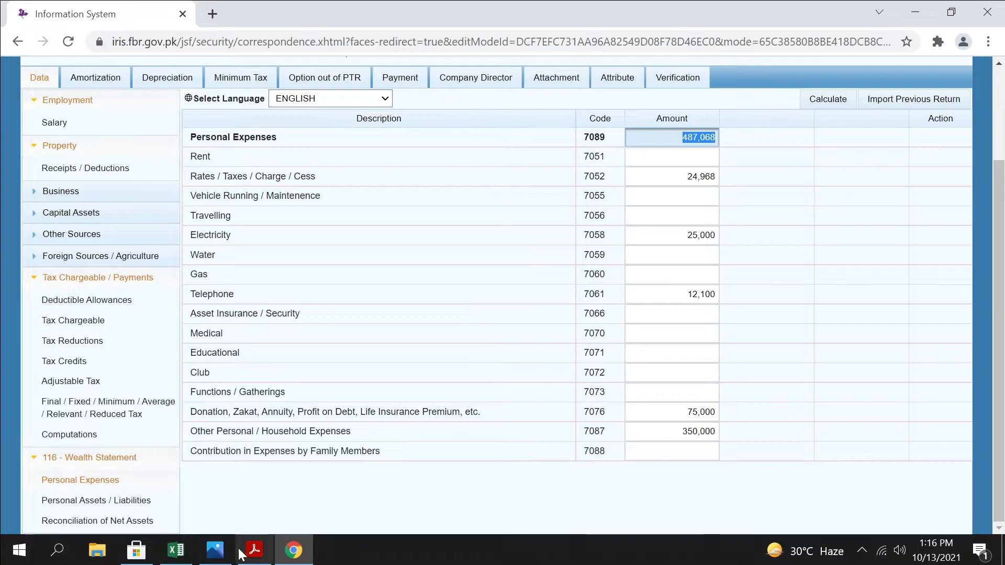
left_click(176, 550)
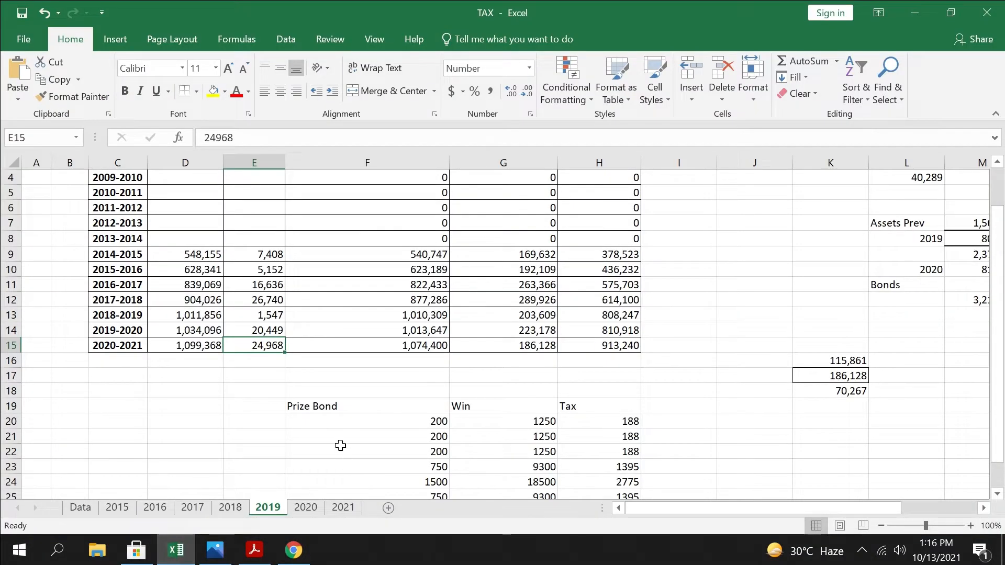
left_click(344, 507)
Copy the 2020-2021 amount of 1,074,400 from cell F15 of the 2019 sheet into cell I14 of the Data sheet as a plain value
left_click(268, 507)
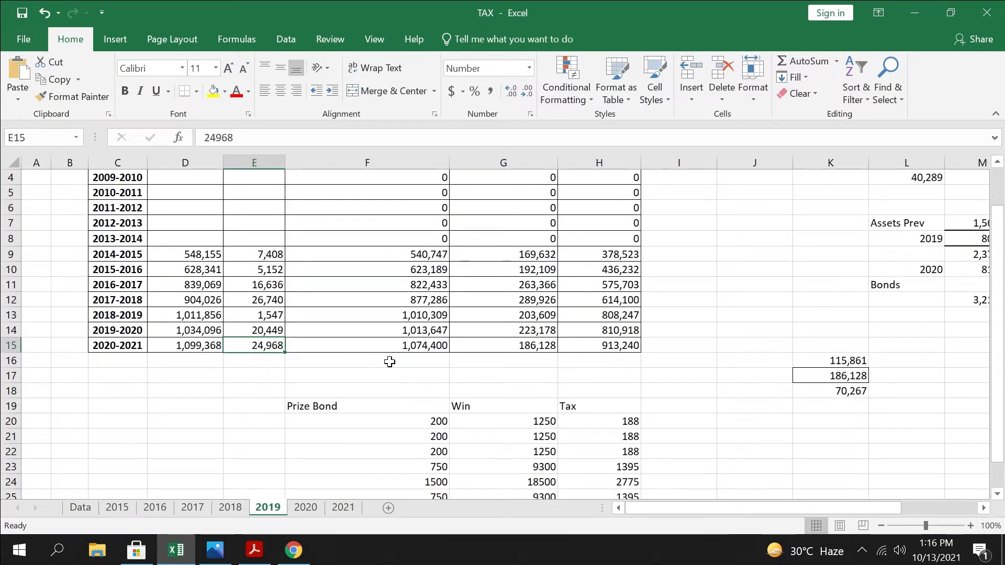
key("Right")
key("ctrl+c")
left_click(84, 507)
key("ctrl+v")
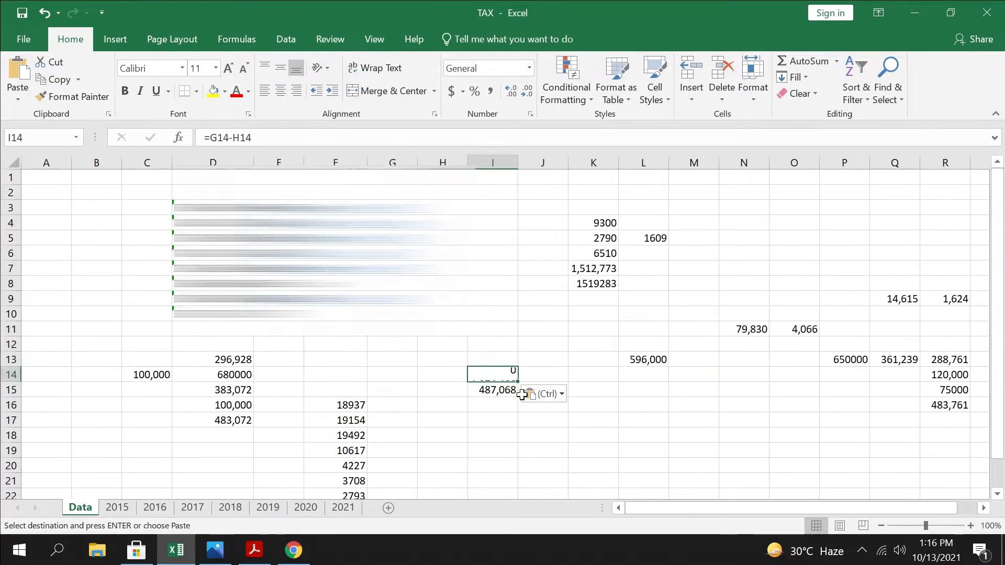
key("alt+h")
key("v")
key("v")
left_click(516, 440)
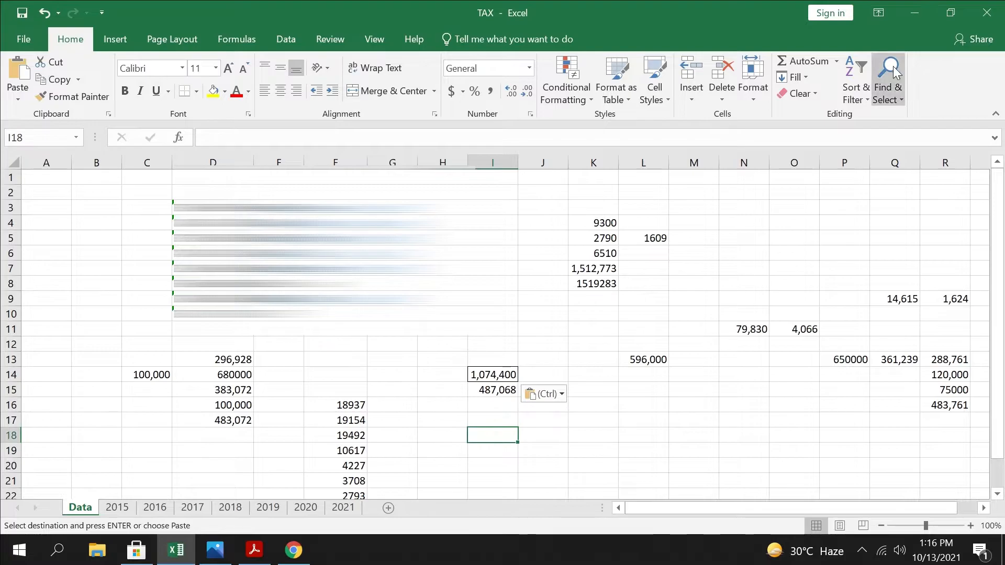
left_click(915, 12)
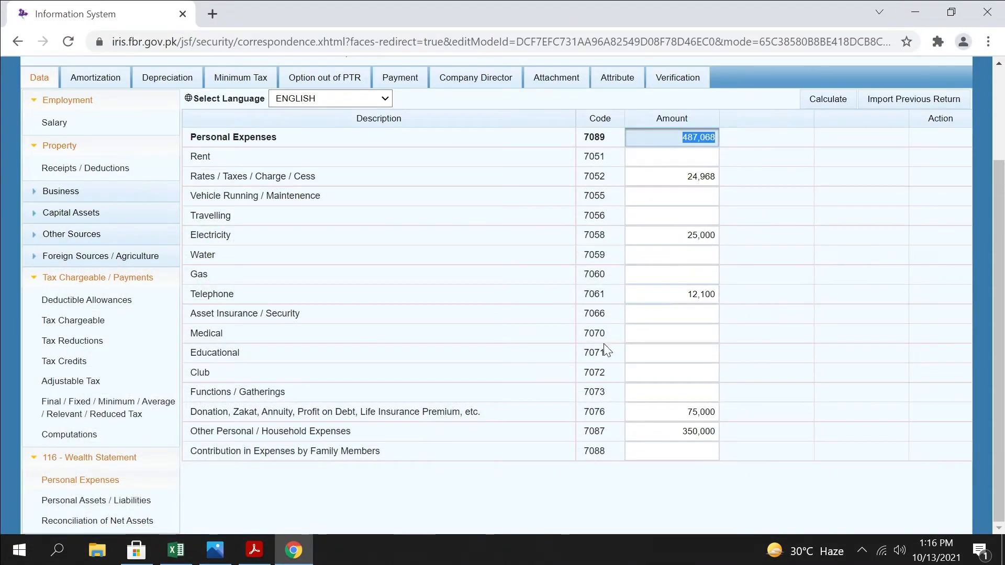
Open the return's Personal Assets / Liabilities in the browser and check which details a new Agricultural Property entry requires
left_click(106, 502)
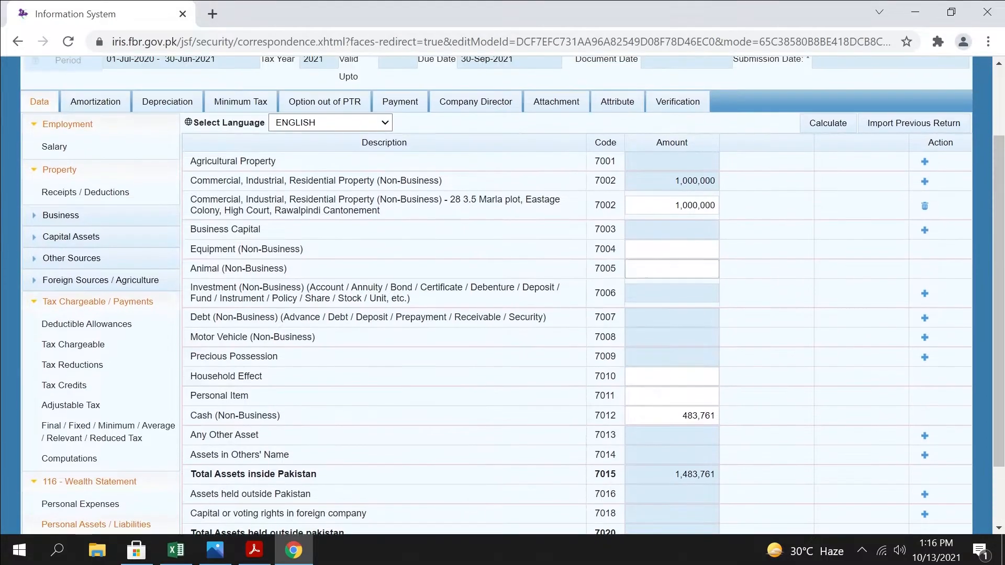
left_click_drag(670, 206, 998, 205)
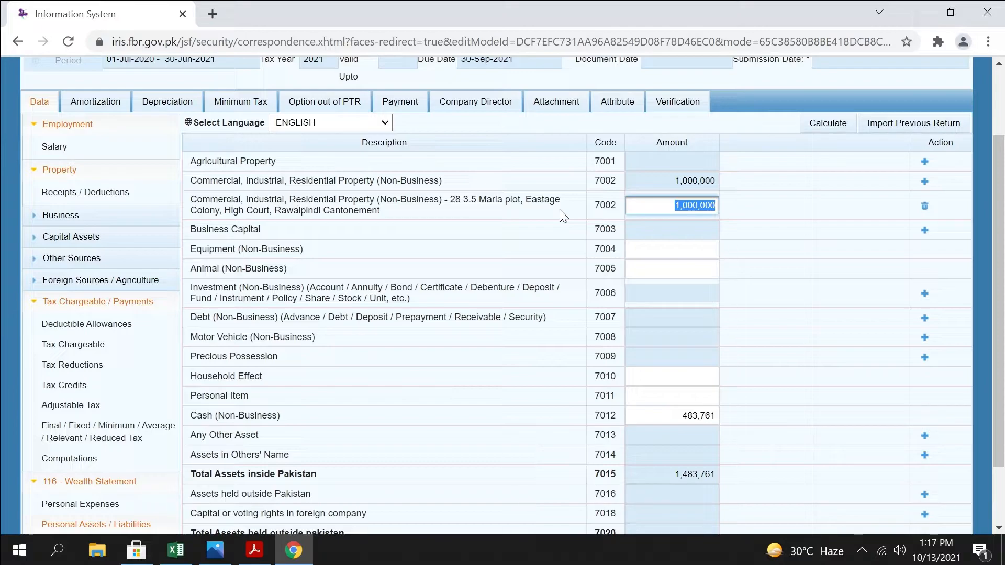
left_click(925, 163)
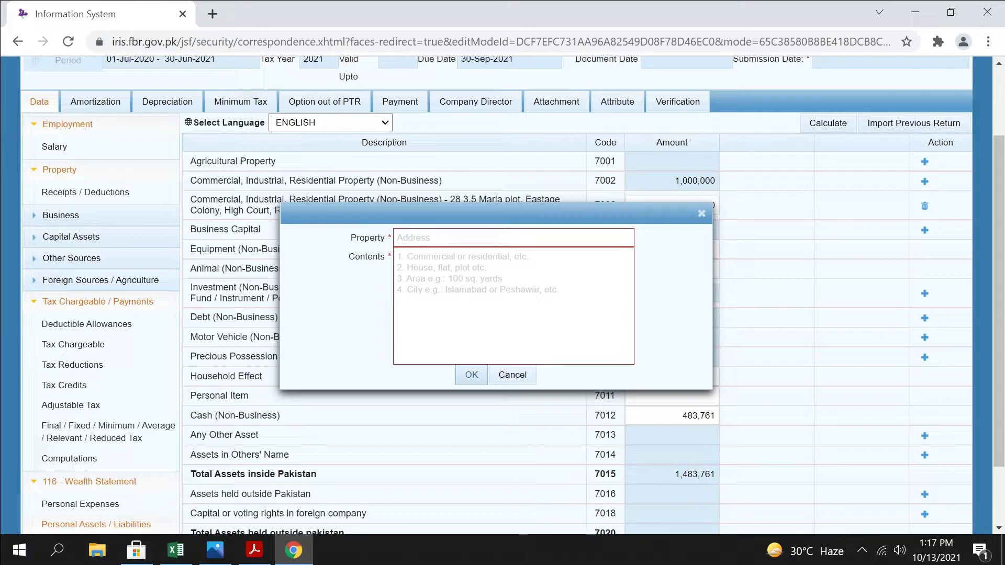
left_click(527, 378)
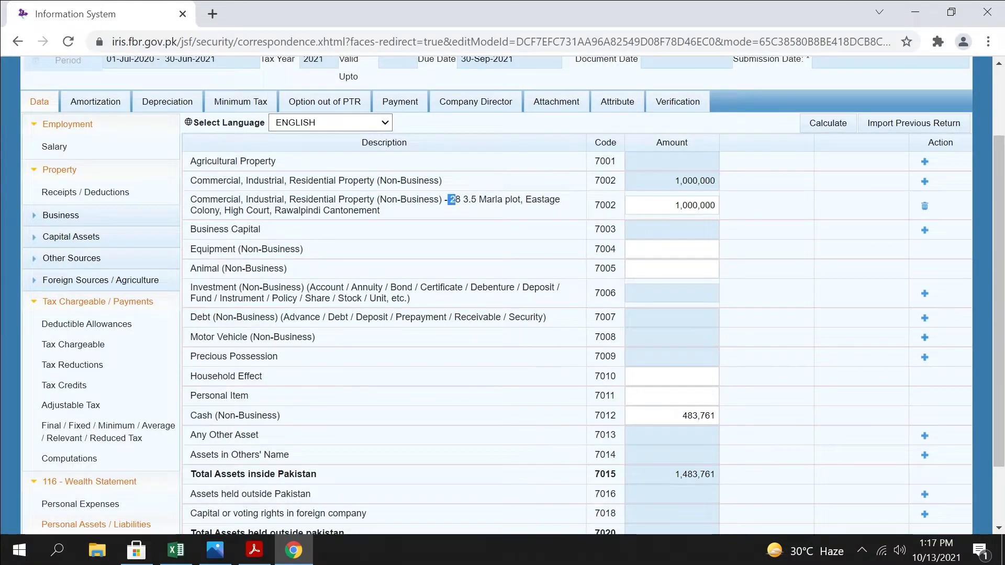
Review the Commercial, Industrial, Residential Property (Non-Business) rows, including the existing plot's description and amount
left_click_drag(449, 200, 463, 215)
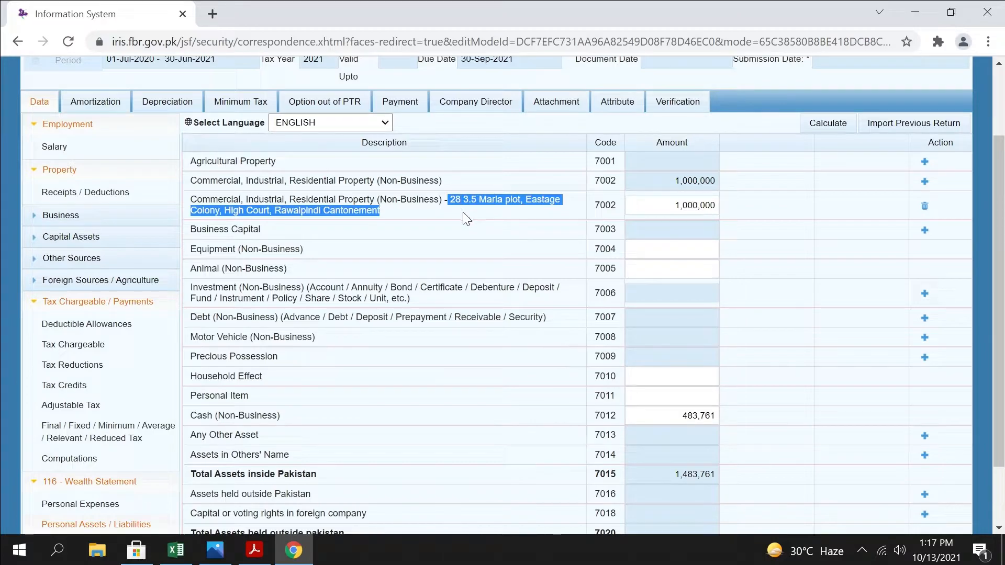
key("Tab")
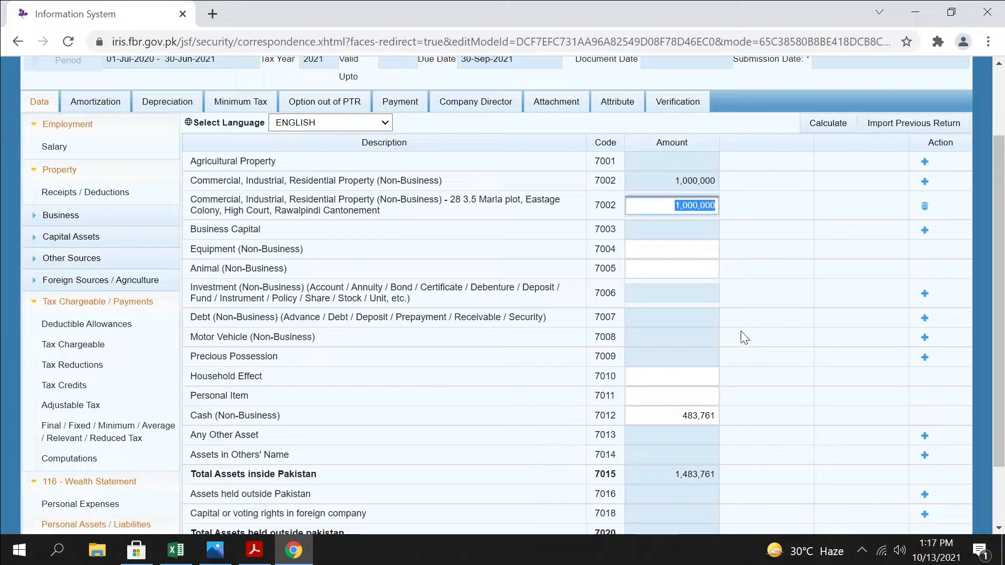
key("Tab")
key("shift+Tab")
key("shift+Tab")
left_click_drag(443, 180, 203, 180)
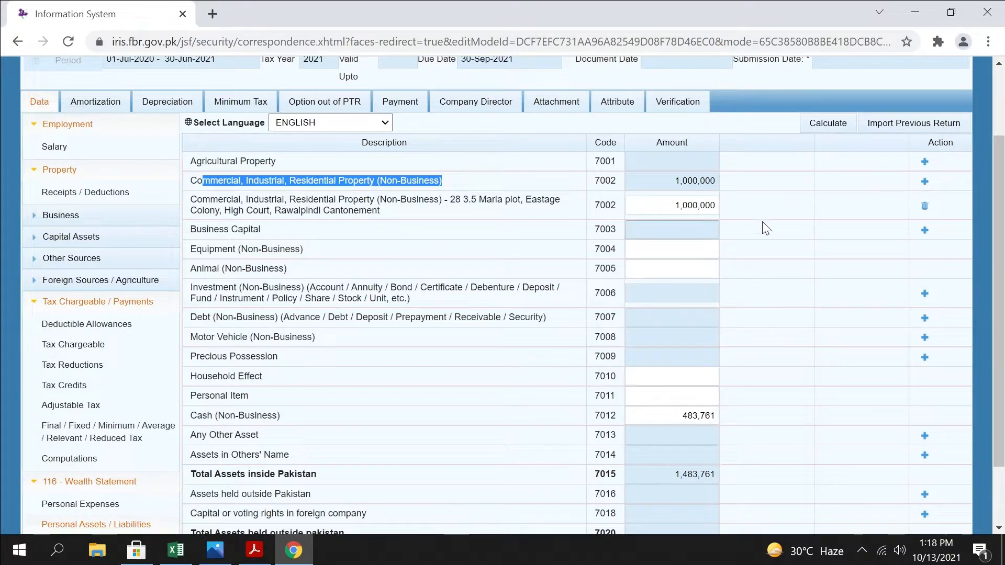
left_click_drag(380, 210, 181, 199)
Review the Business Capital, Equipment and Animal rows, leaving their amounts blank
left_click(292, 229)
left_click_drag(261, 230, 192, 223)
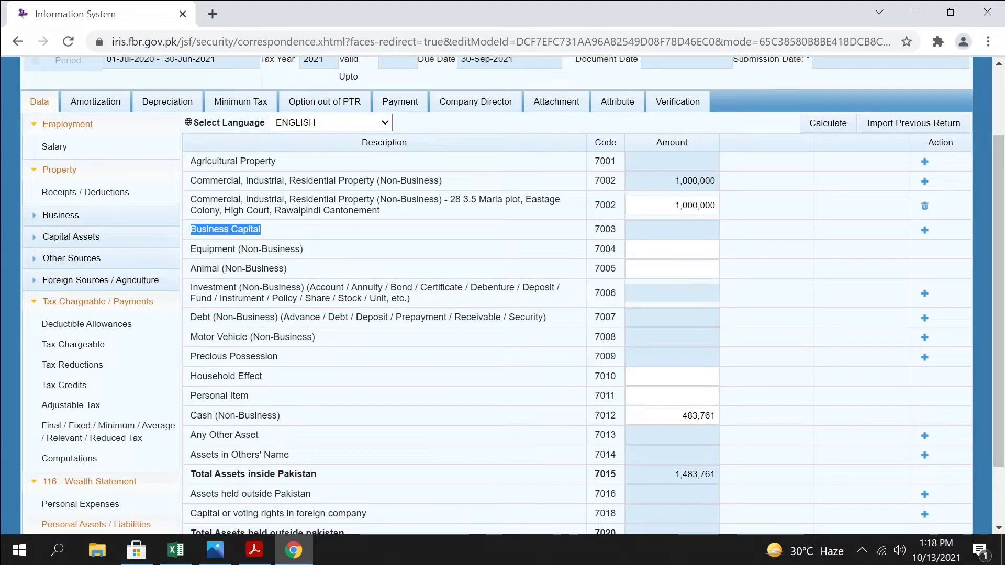
left_click_drag(308, 251, 188, 250)
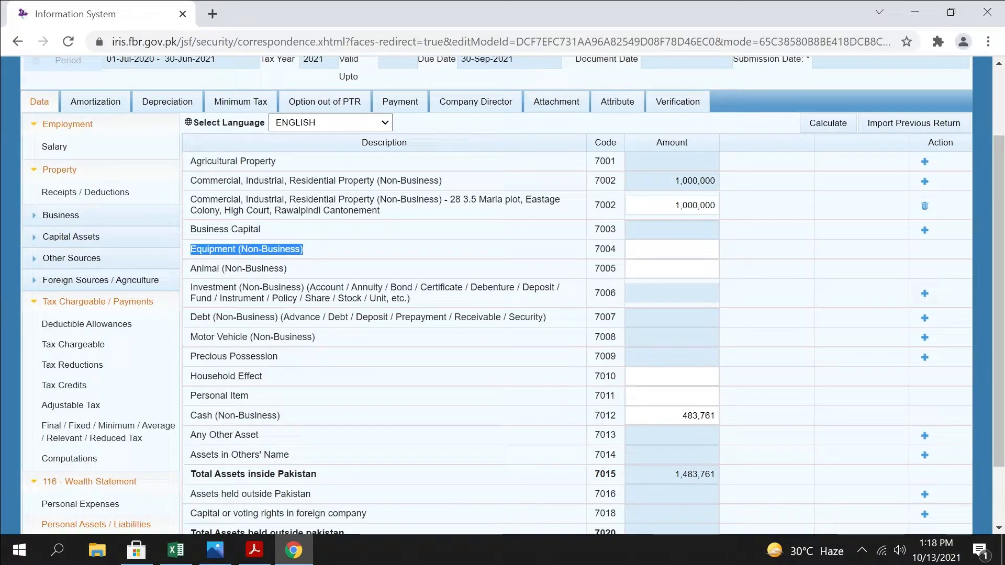
left_click(673, 251)
left_click_drag(289, 270, 158, 274)
left_click(191, 280)
left_click(673, 269)
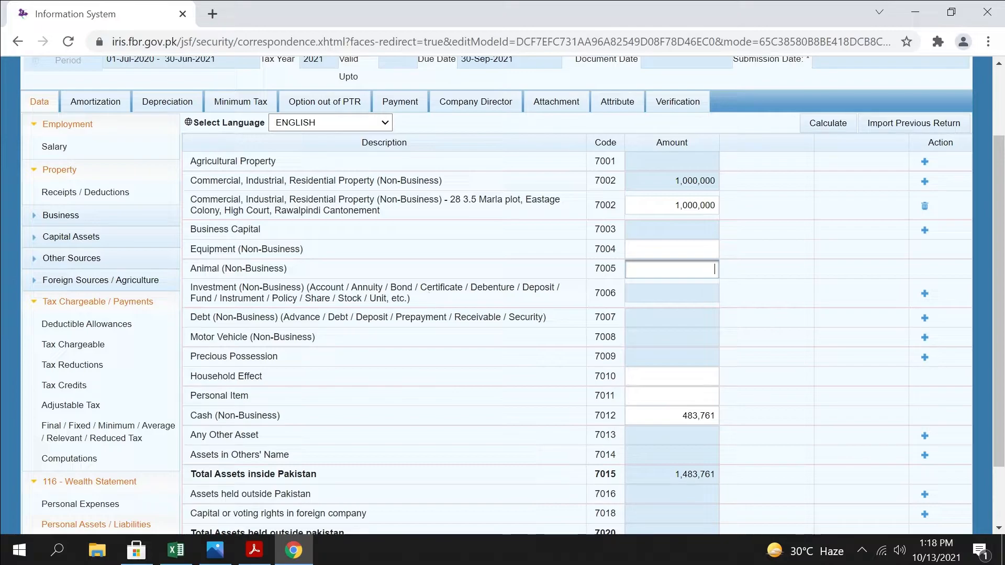
Add an Investment (Non-Business) entry with the bank account number as the investment and SC as the contents
left_click(425, 306)
left_click_drag(425, 306, 191, 287)
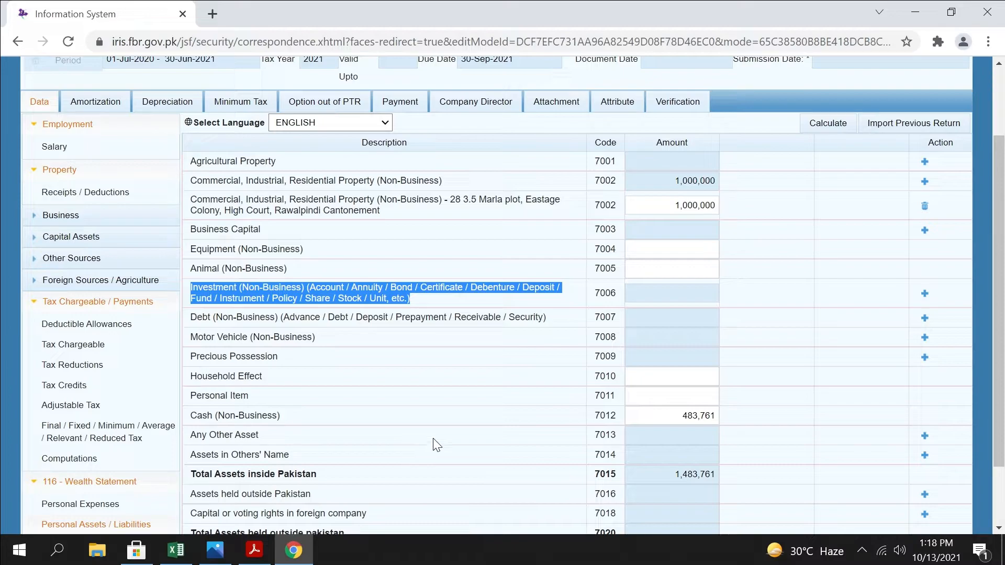
left_click(925, 293)
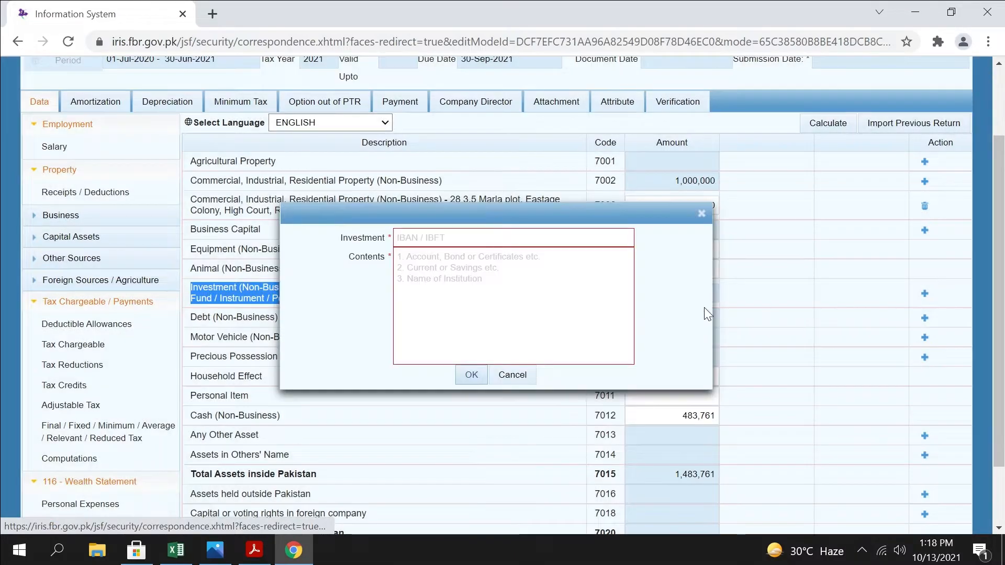
left_click(513, 238)
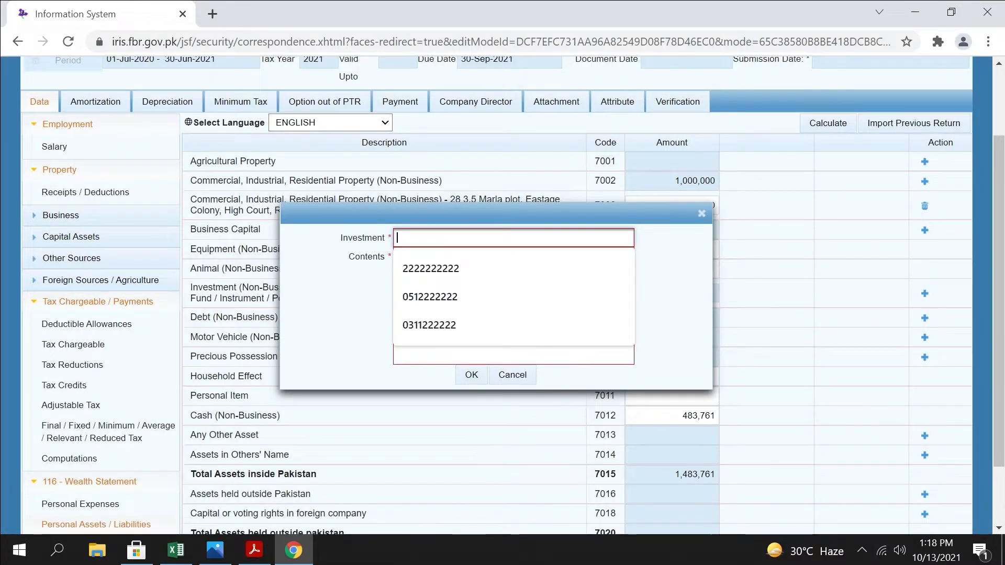
type("2222222222")
left_click(522, 268)
key("Tab")
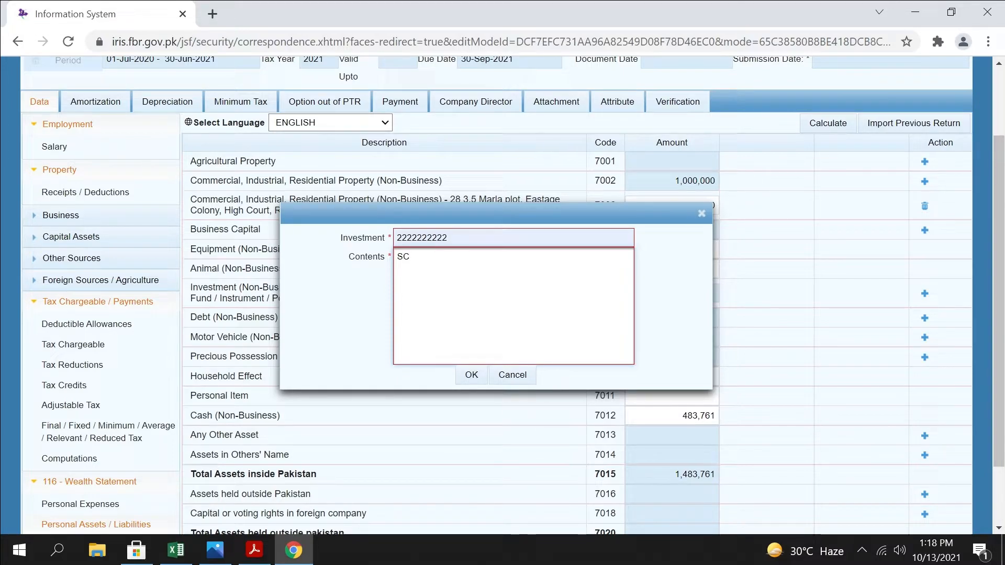
left_click(474, 377)
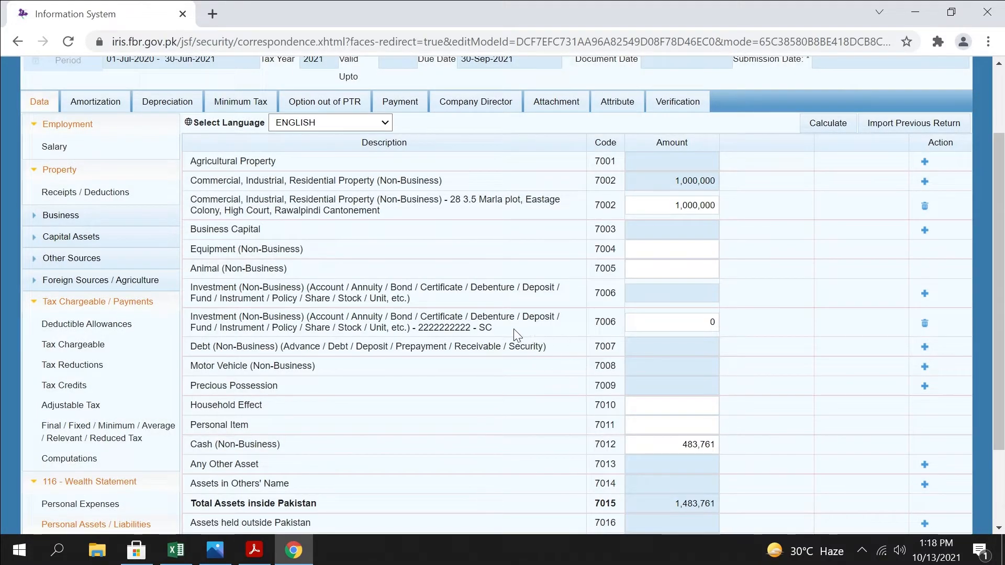
left_click_drag(495, 329, 198, 318)
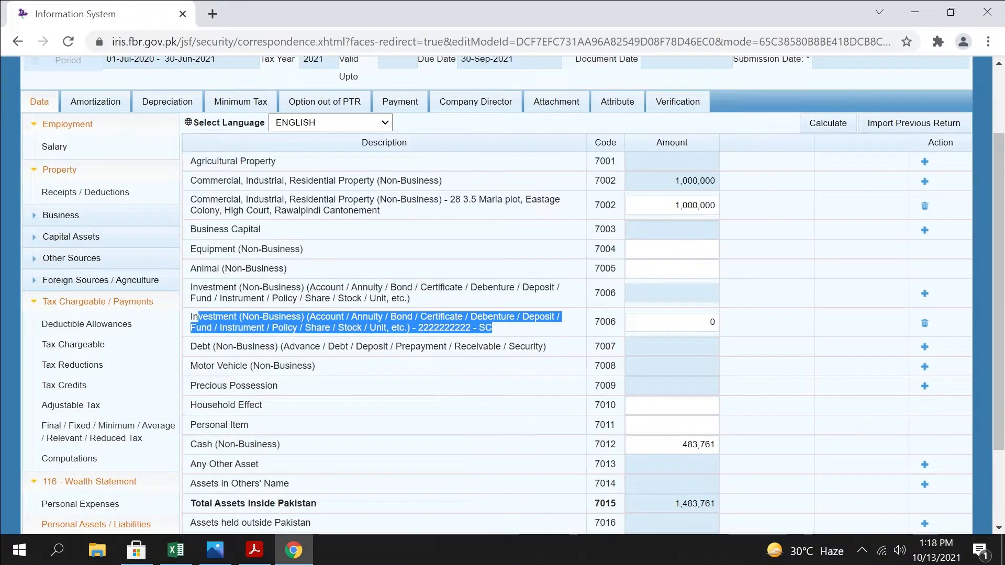
key("Tab")
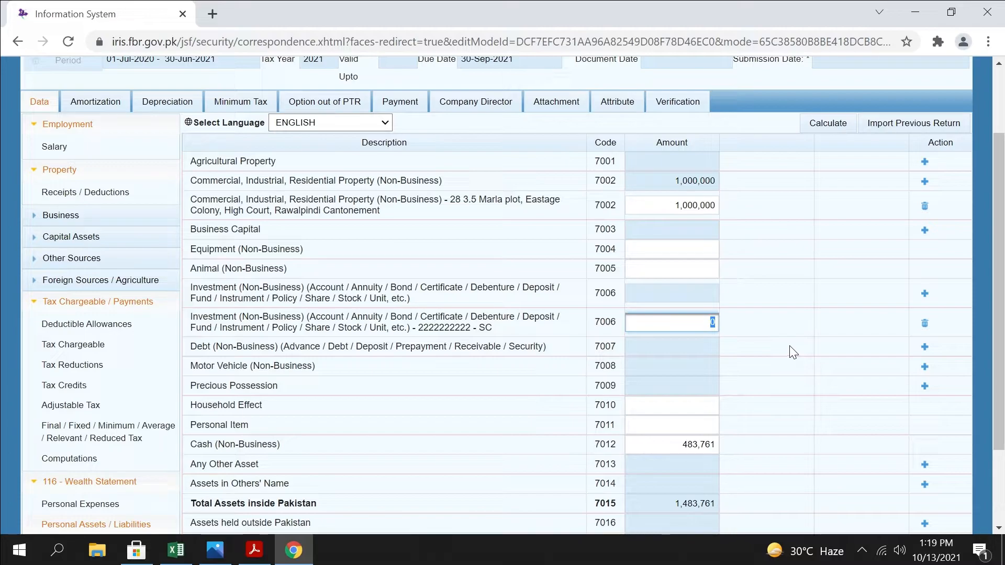
Add a second Investment (Non-Business) entry named Bond with the contents Denomination 1500
left_click(926, 294)
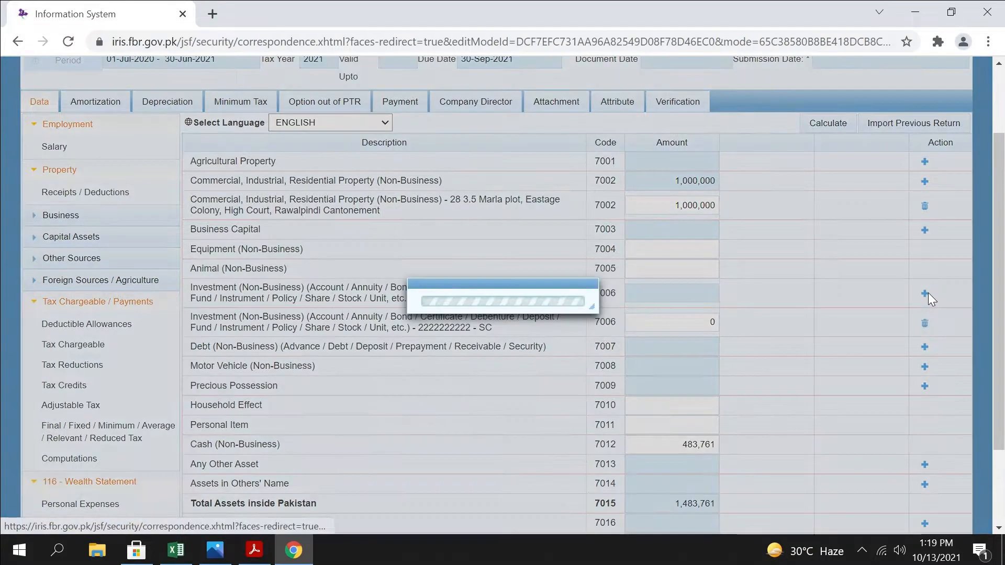
left_click(503, 241)
type("Bond")
key("Tab")
type("1500")
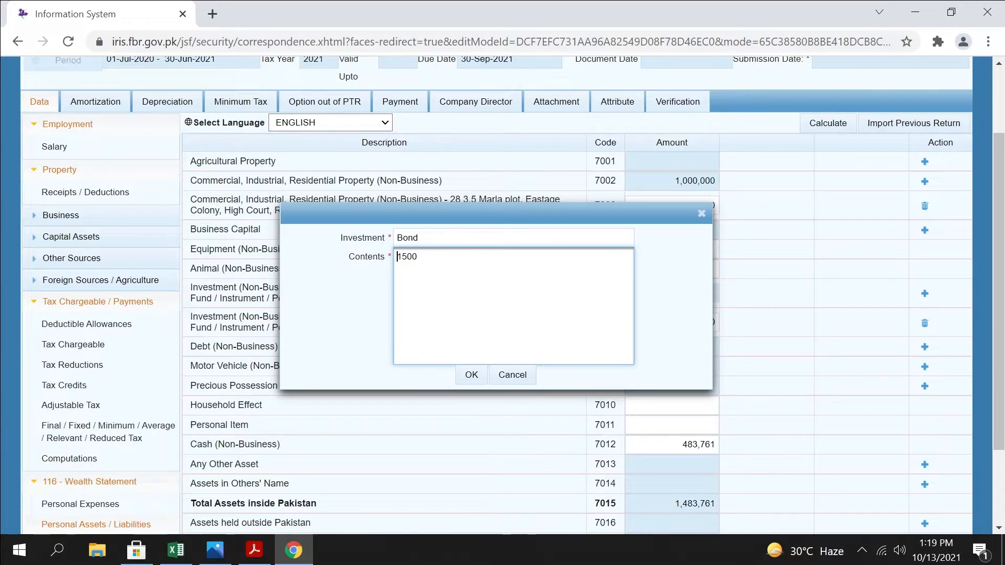
type("Denomination")
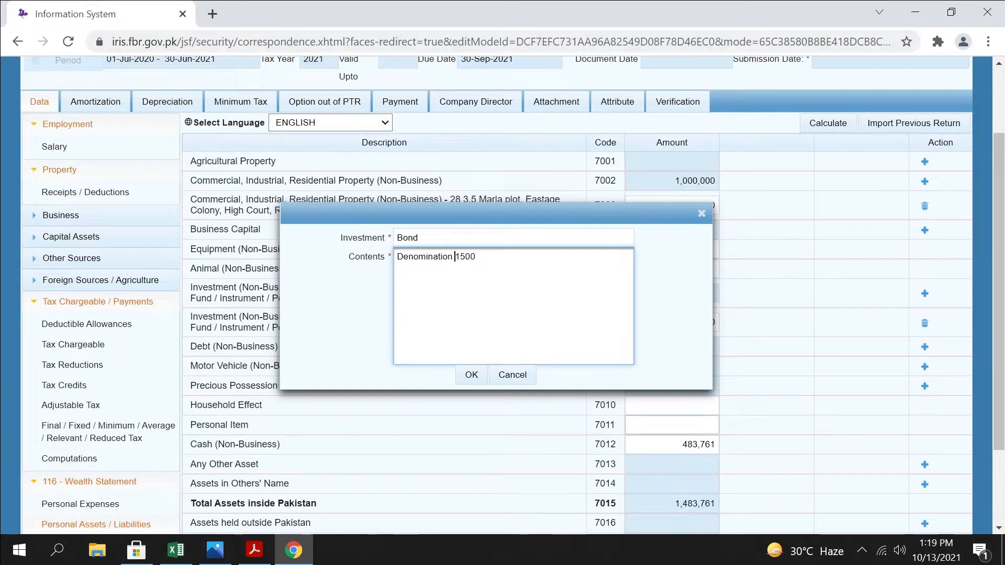
left_click(469, 376)
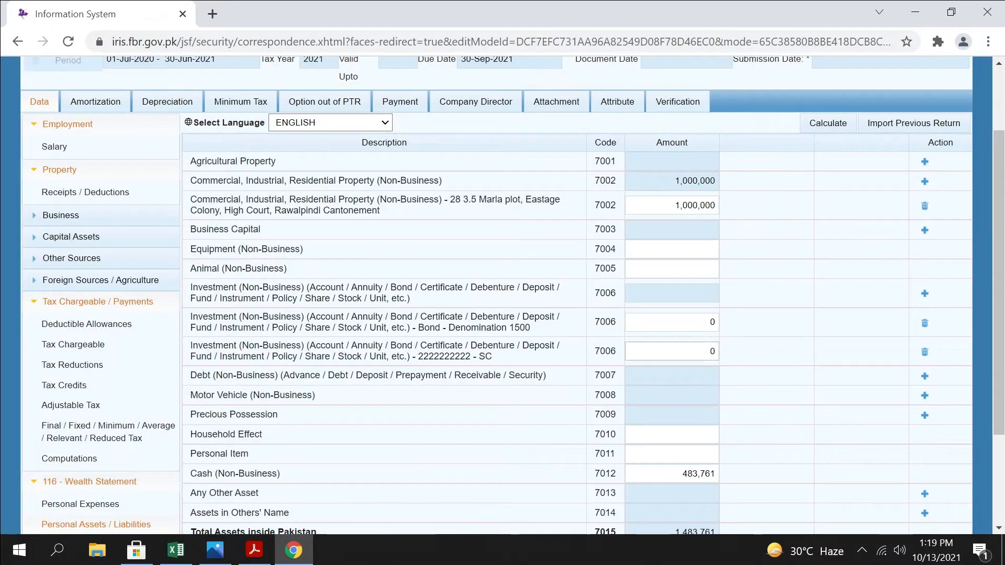
Set the Bond investment's amount to 150,000 and recalculate the assets
left_click(673, 322)
type("150000")
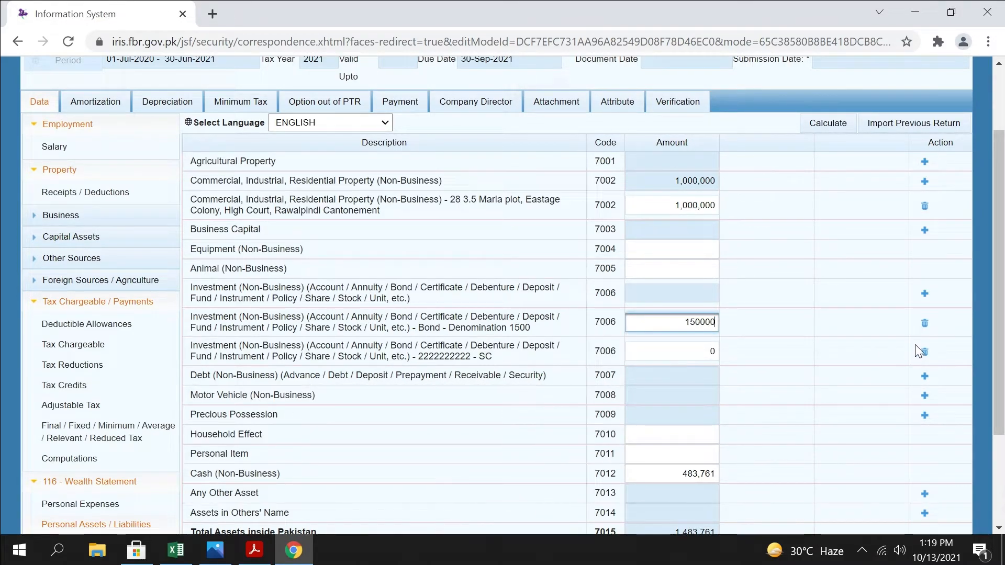
left_click(822, 122)
left_click(828, 125)
left_click_drag(807, 315, 932, 345)
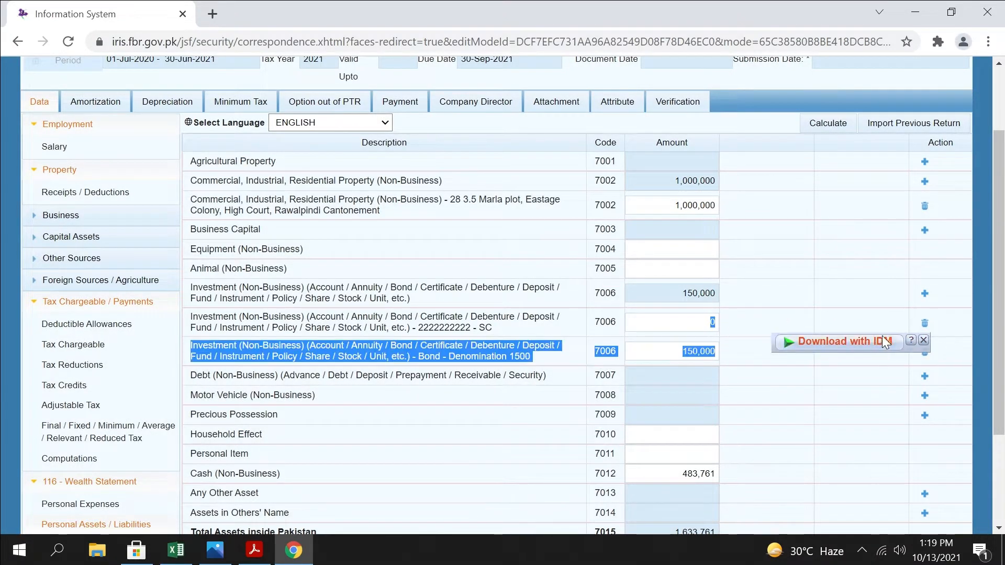
left_click(743, 339)
Start a Motor Vehicle (Non-Business) entry with the vehicle's registration number and Mehran as the contents
scroll(763, 328, "down", 2)
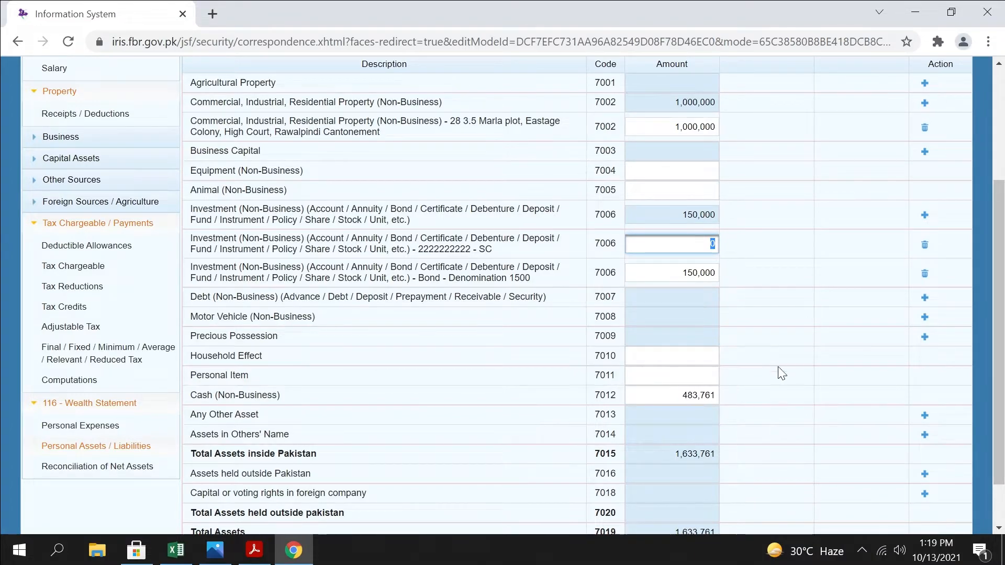
left_click(925, 317)
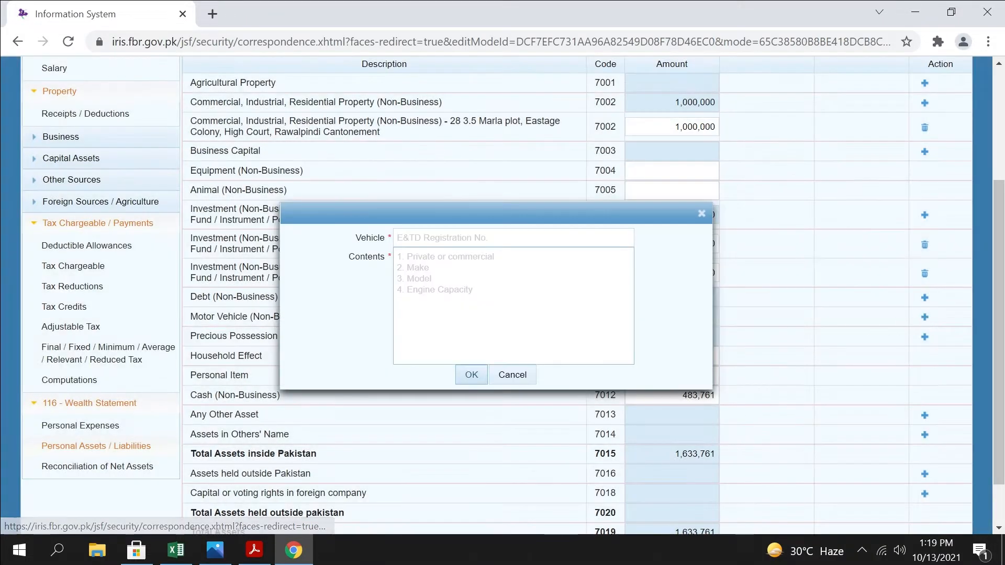
left_click(514, 238)
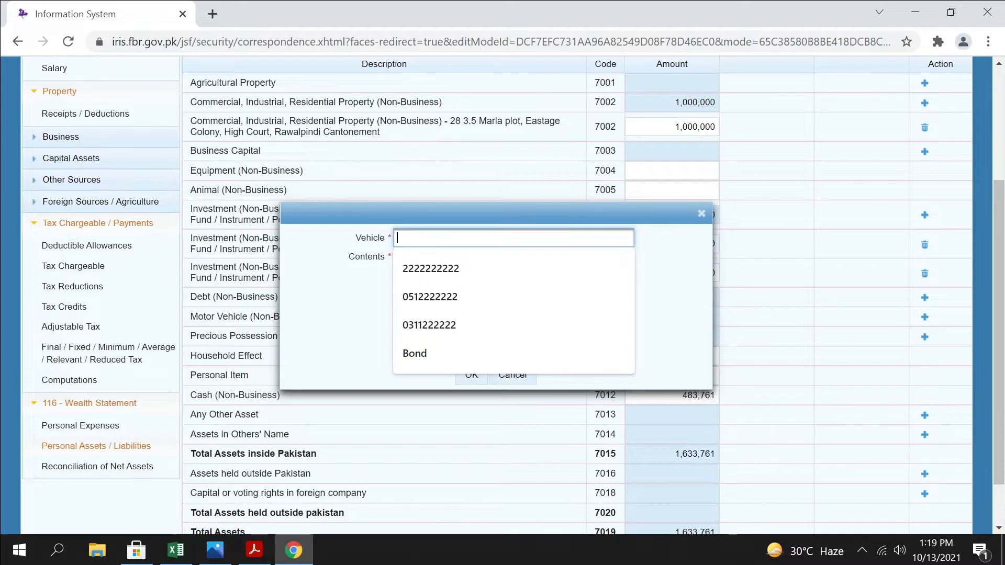
type("FC-259")
key("Tab")
type("Meh")
key("Tab")
key("shift+Tab")
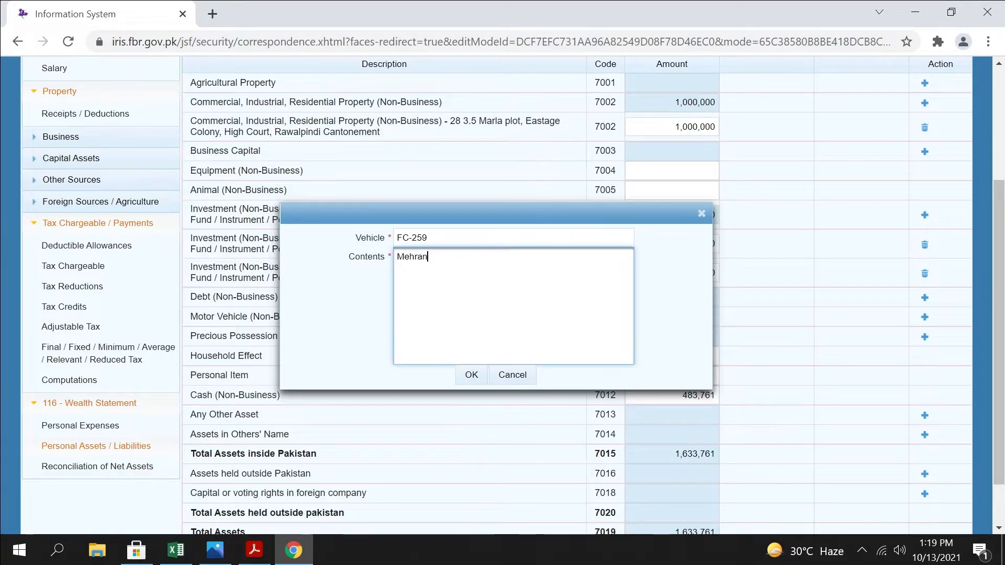
Complete the vehicle's contents as Mehran 2016 Rawalpindi, correcting the misspelled city, and save the entry
type("20")
type("16 ")
type("Rawalp[indi")
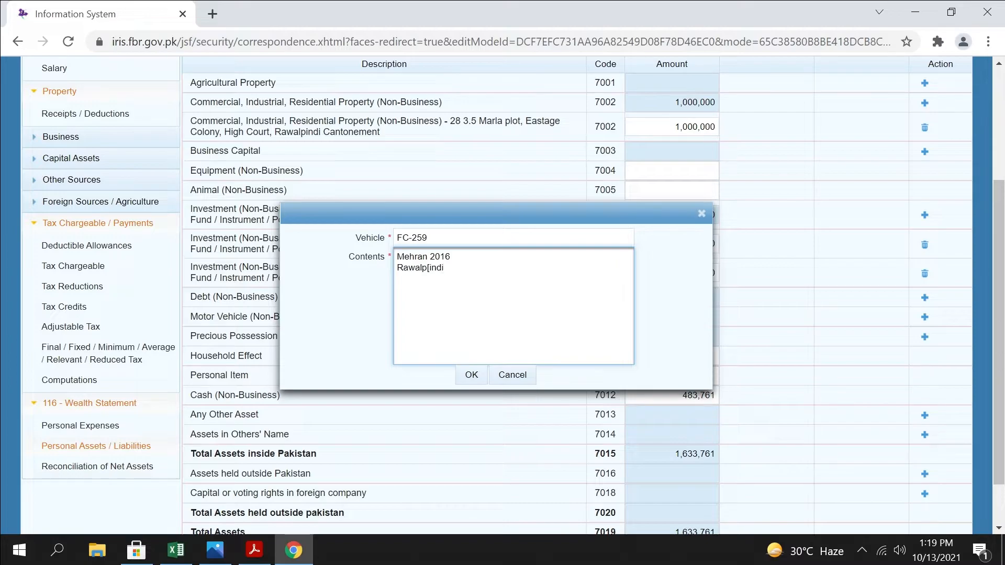
left_click_drag(420, 268, 426, 268)
right_click(425, 269)
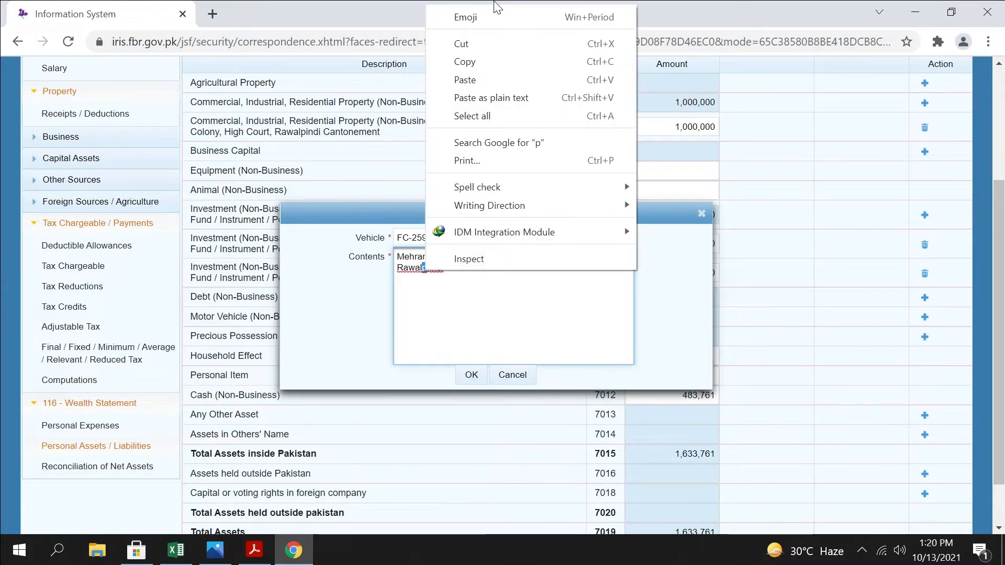
left_click(395, 319)
left_click(430, 268)
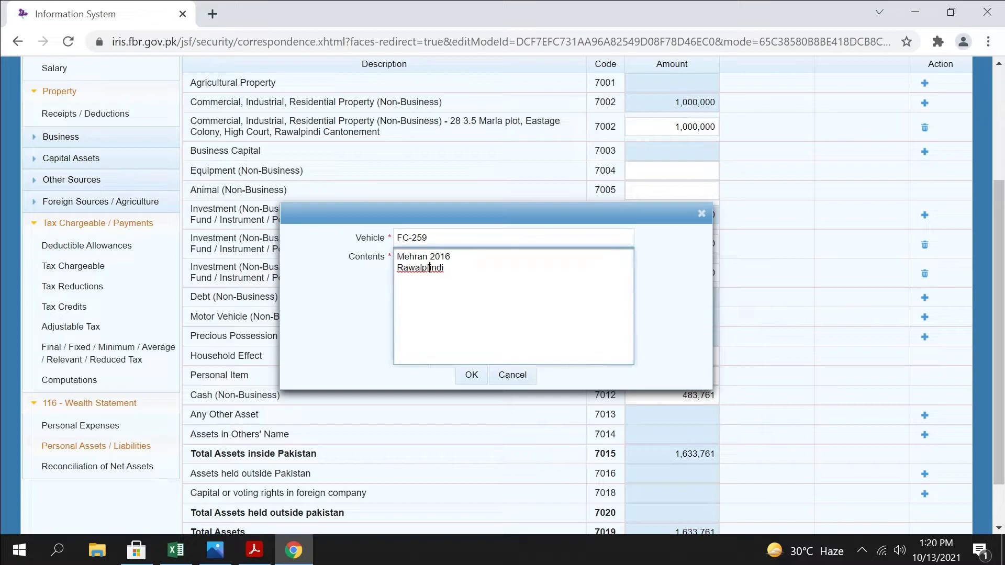
key("BackSpace")
left_click(471, 375)
Set the Mehran motor vehicle's amount to 750,000 and recalculate the assets
left_click(712, 336)
type("750,00")
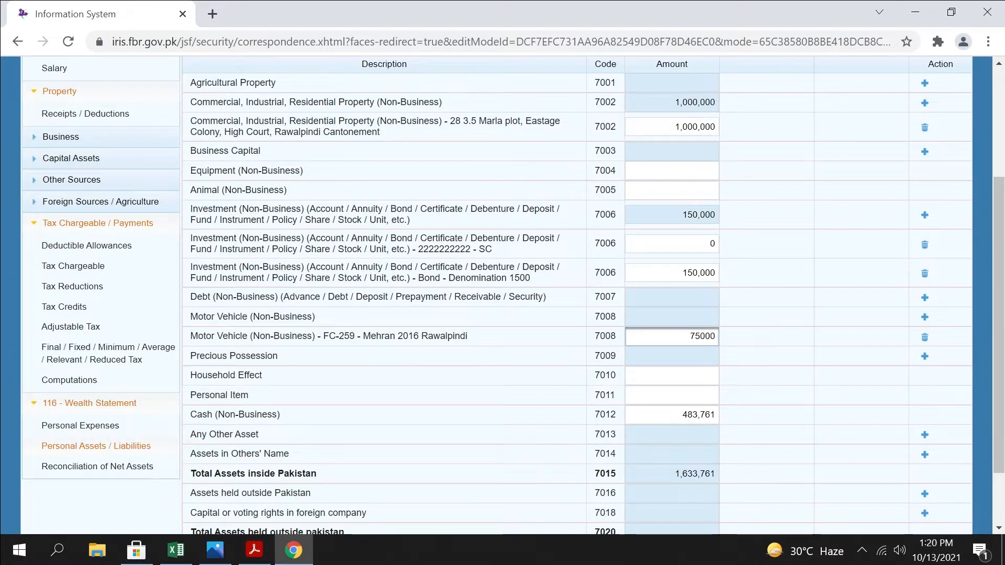
type("0")
scroll(828, 220, "up", 4)
left_click(826, 219)
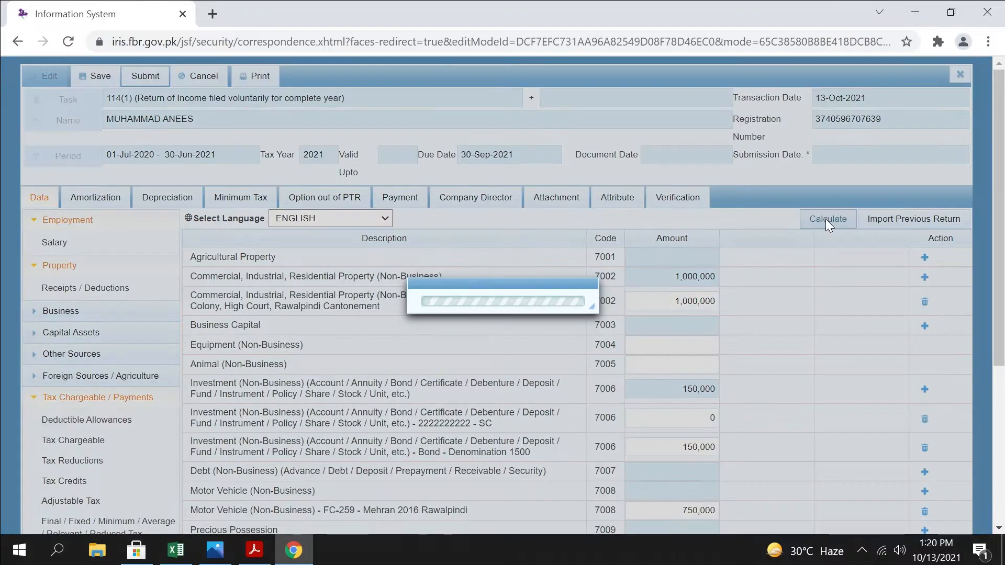
Add a Precious Possession entry named Gold with the contents 100G
scroll(831, 224, "down", 4)
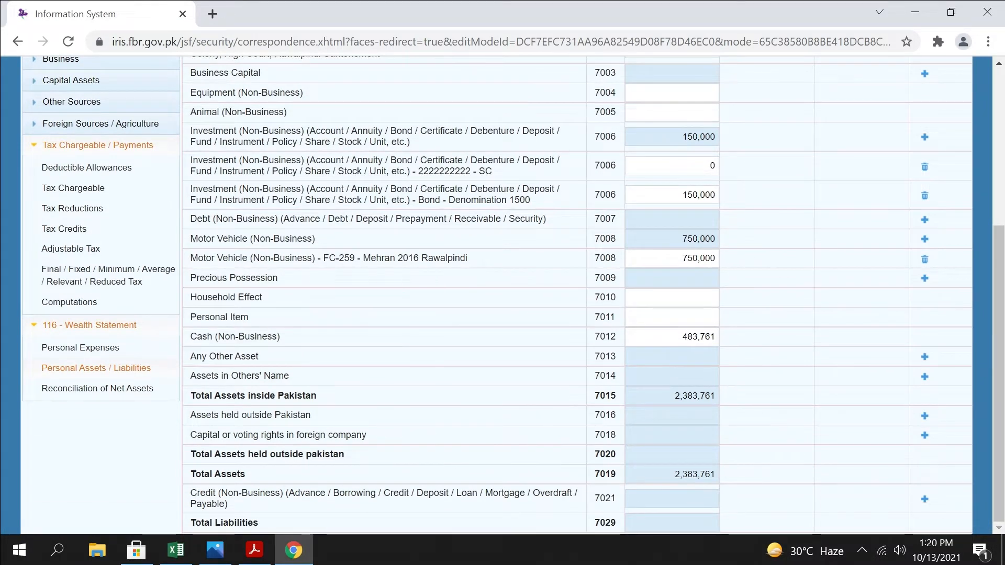
left_click_drag(280, 278, 186, 276)
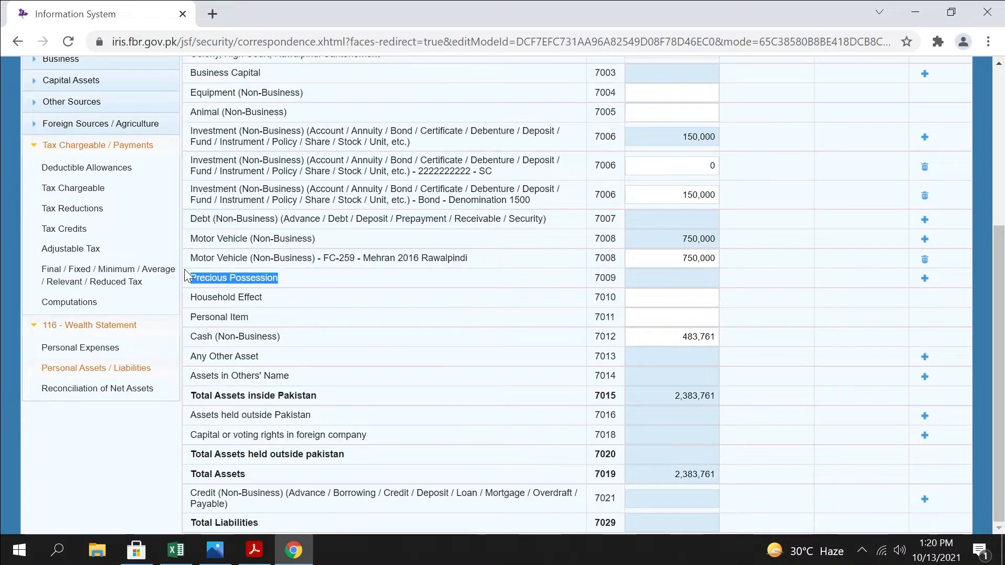
left_click(925, 278)
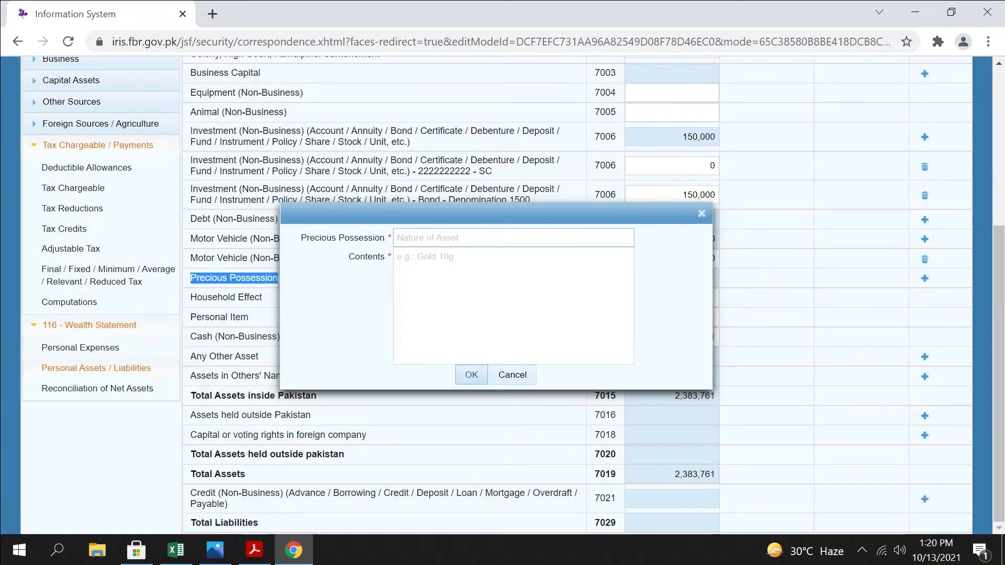
left_click(492, 237)
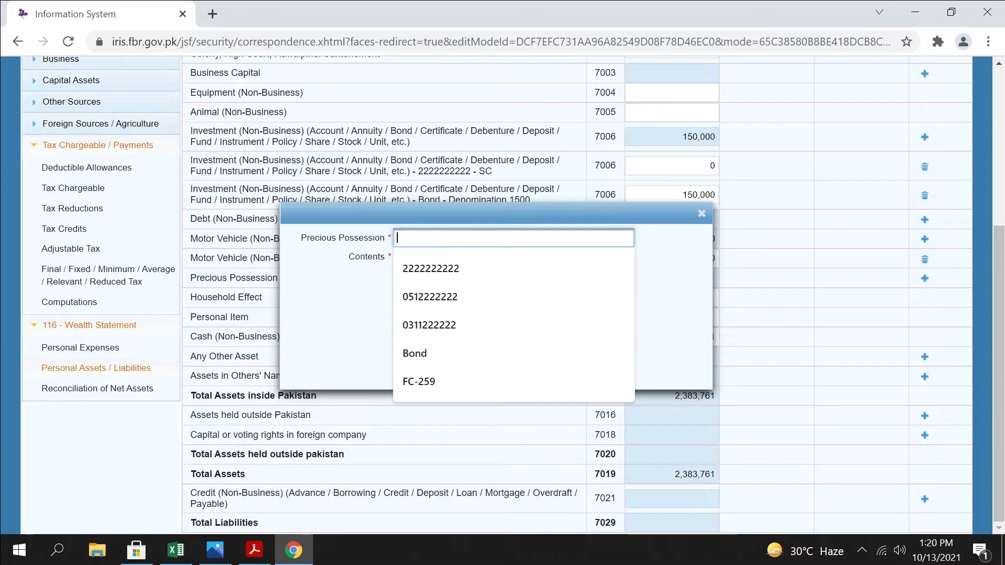
type("Gold")
key("Tab")
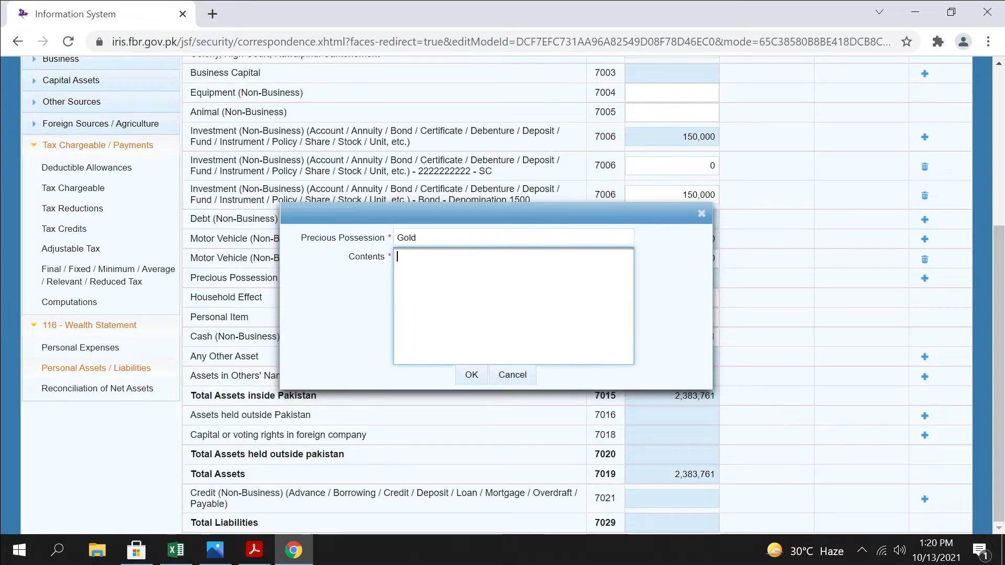
type("100G")
left_click(472, 375)
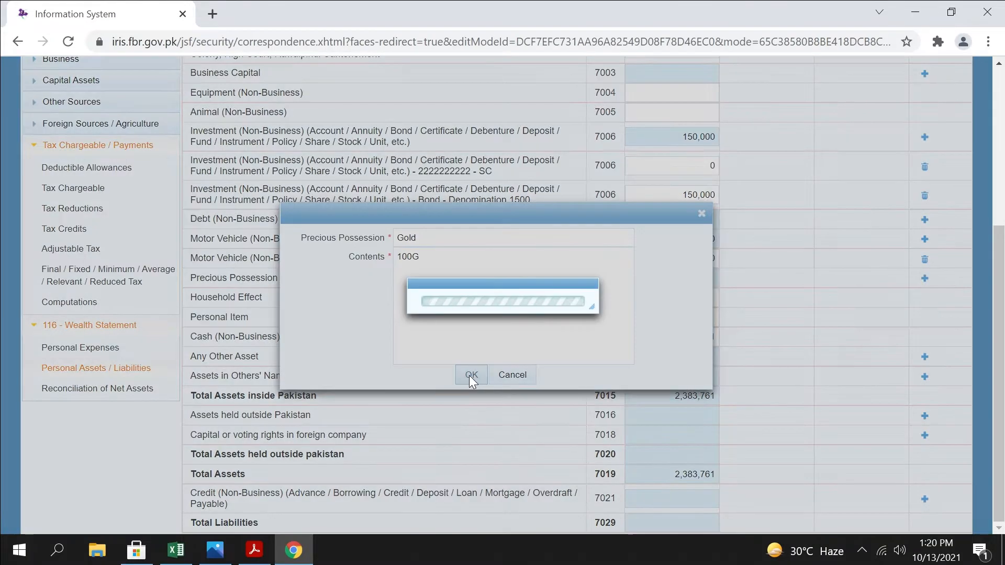
Set the Gold possession's amount to 250,000, leaving Household Effect and Personal Item blank
left_click(673, 298)
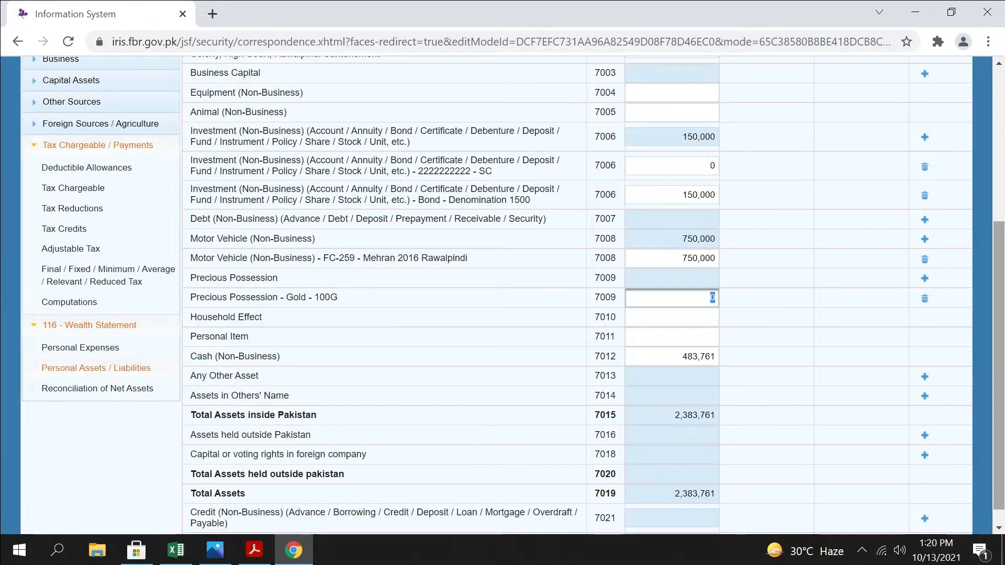
type("250000")
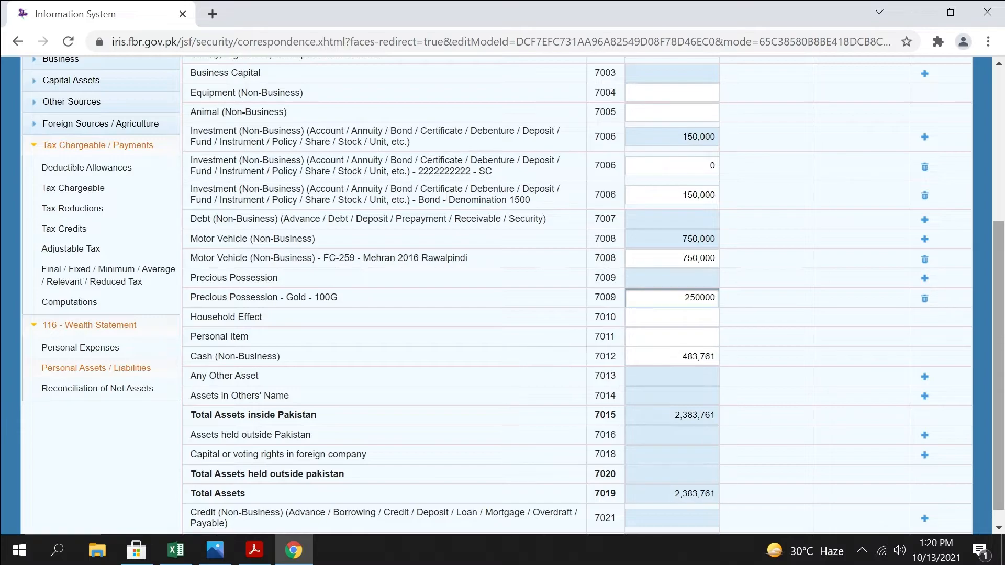
scroll(891, 125, "up", 5)
left_click(825, 215)
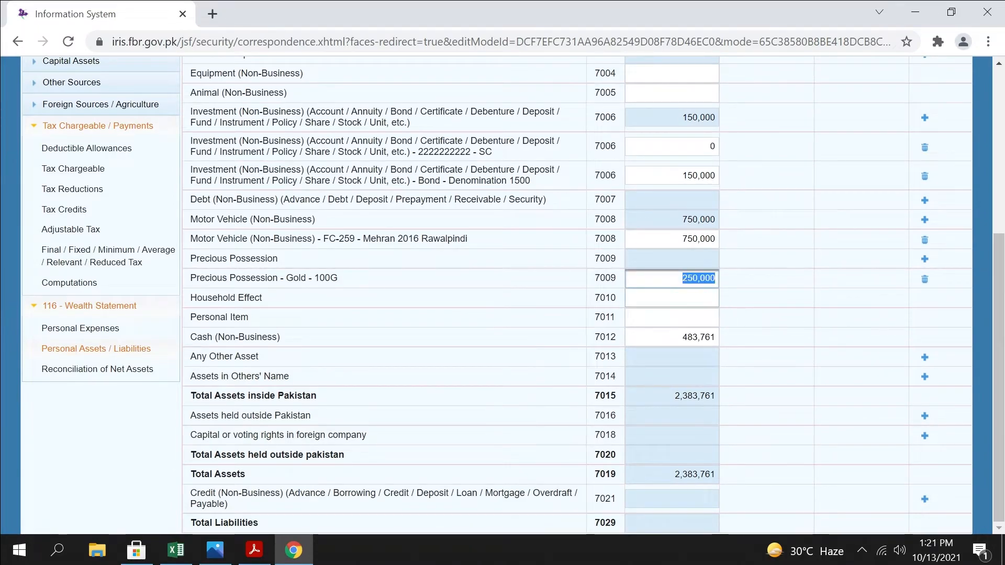
key("Tab")
key("Tab")
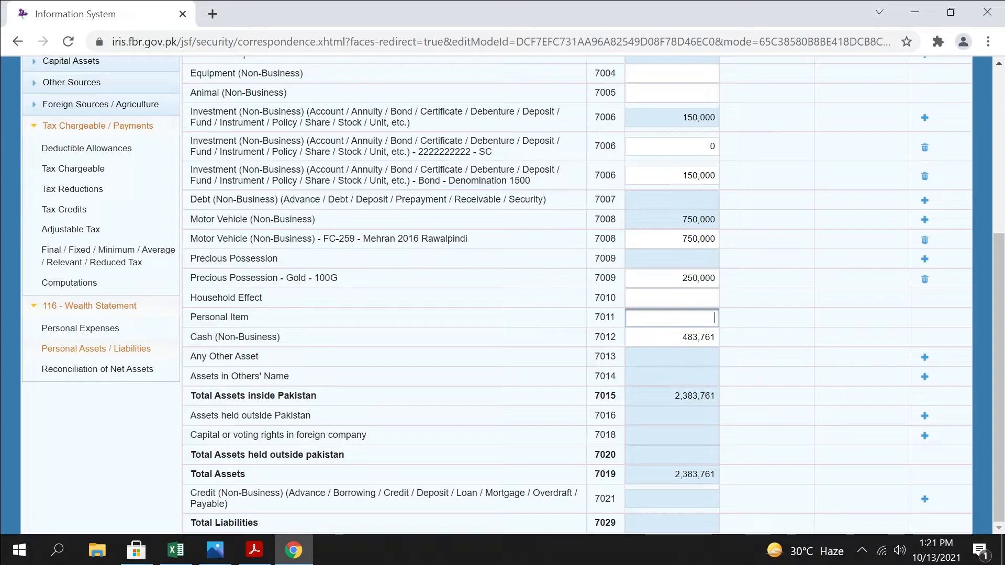
Delete the Mehran motor vehicle entry from the personal assets
scroll(576, 294, "up", 1)
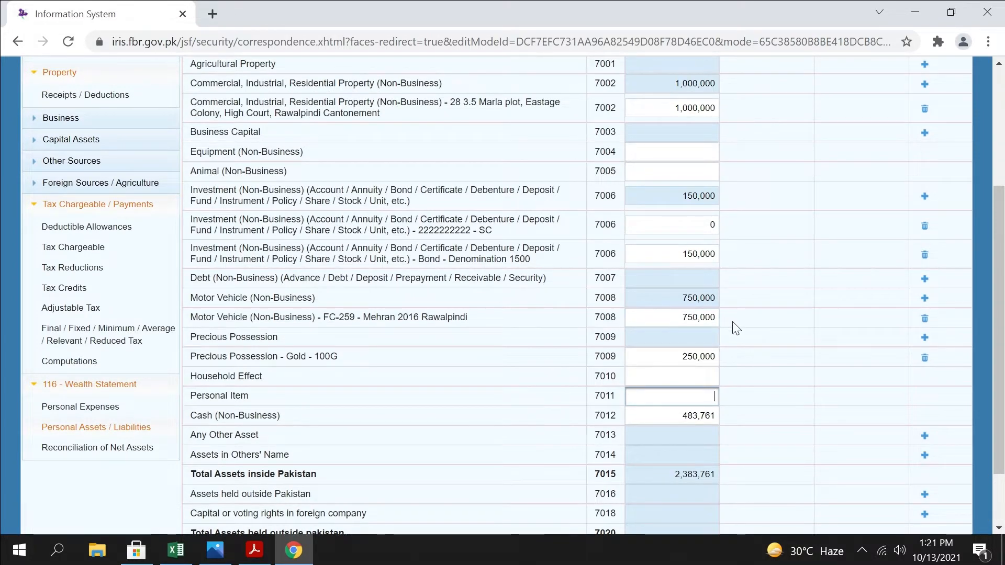
left_click(681, 318)
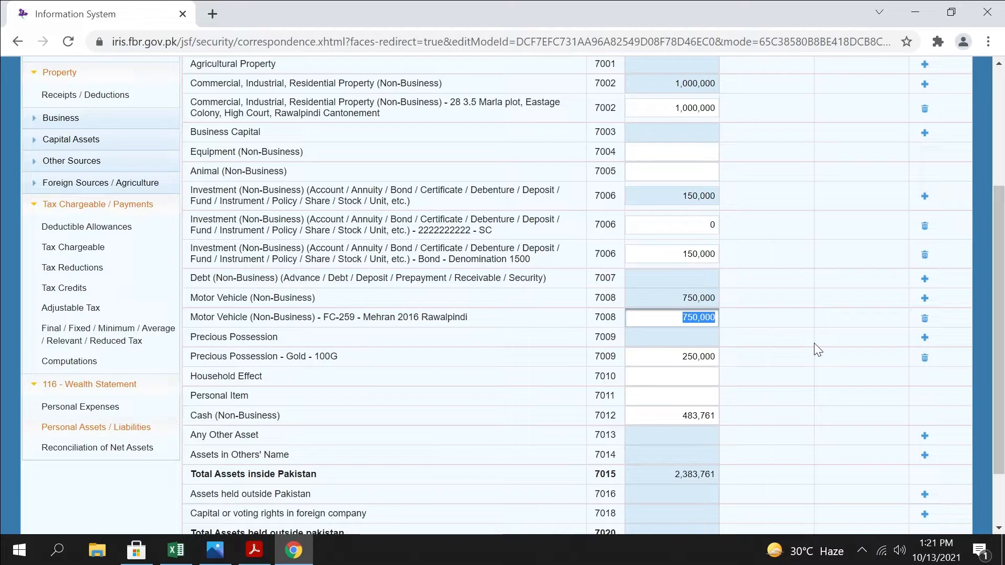
left_click(926, 319)
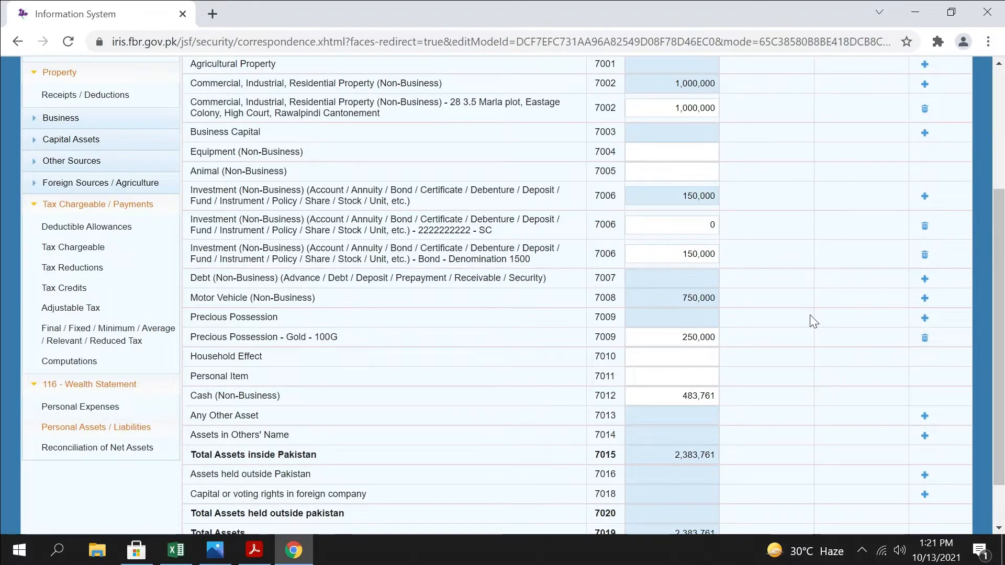
Delete the Bond and bank account entries under Investment (Non-Business) and recalculate the assets
scroll(815, 317, "down", 1)
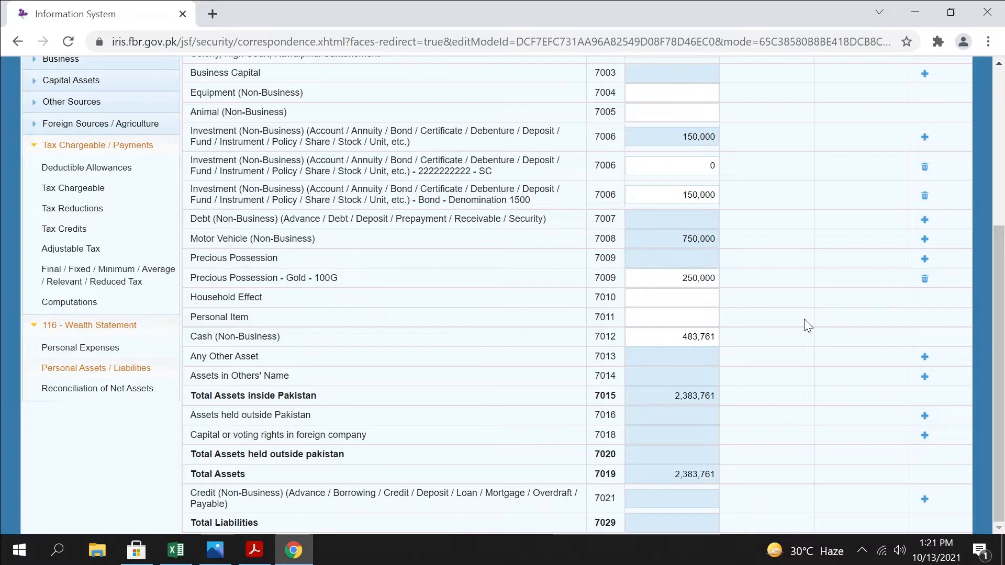
left_click(683, 337)
left_click_drag(683, 337, 796, 346)
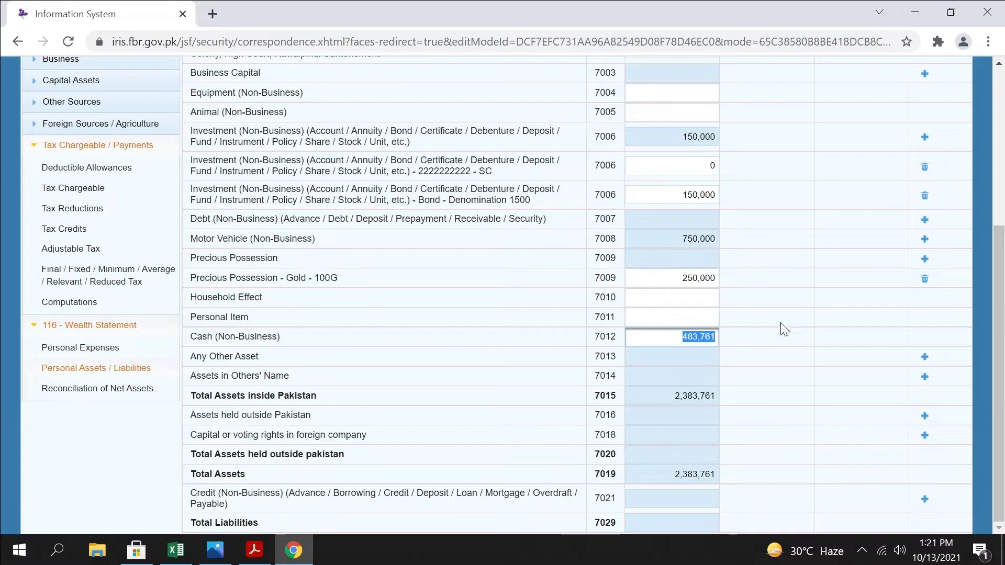
scroll(796, 329, "up", 4)
scroll(838, 346, "down", 1)
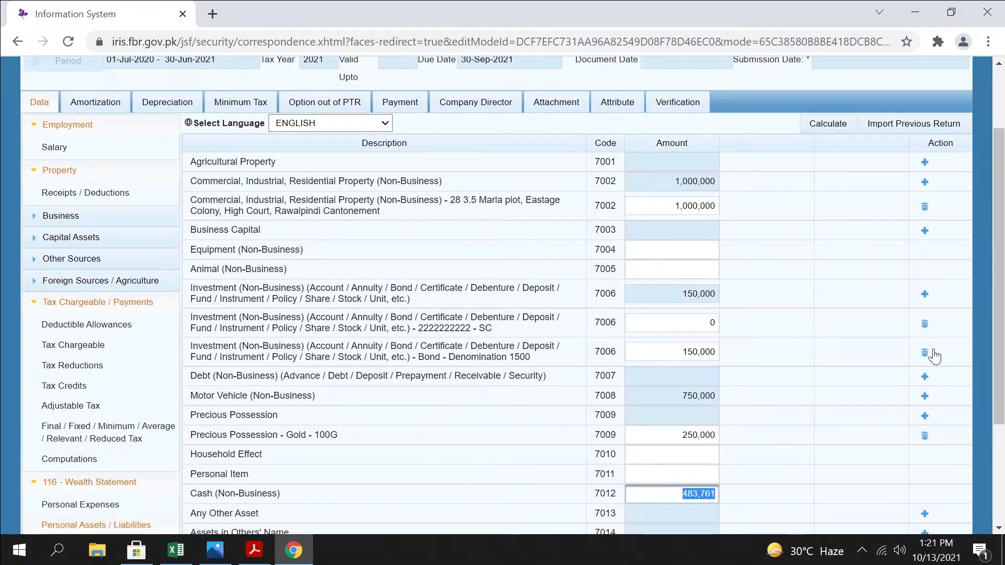
left_click(932, 354)
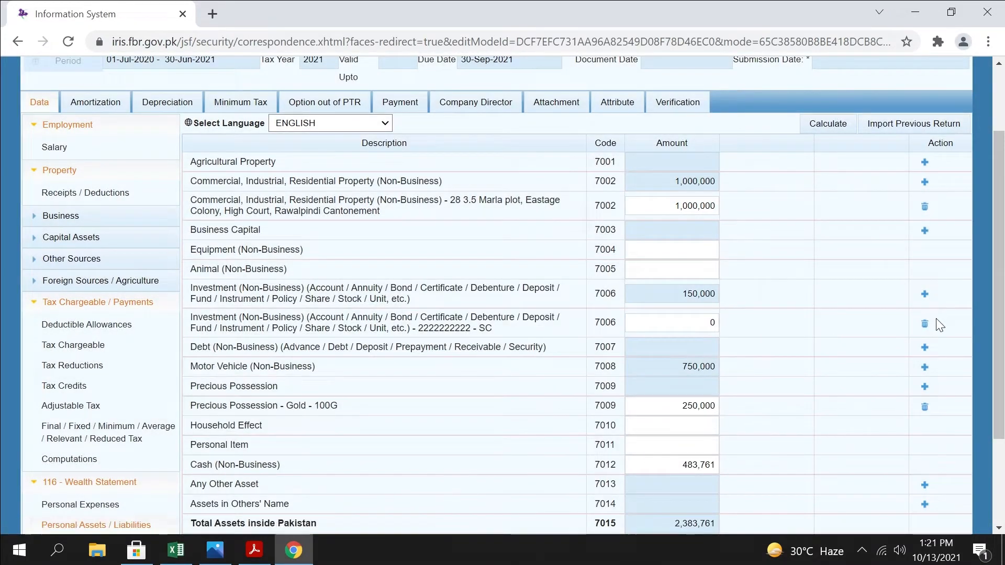
left_click(925, 324)
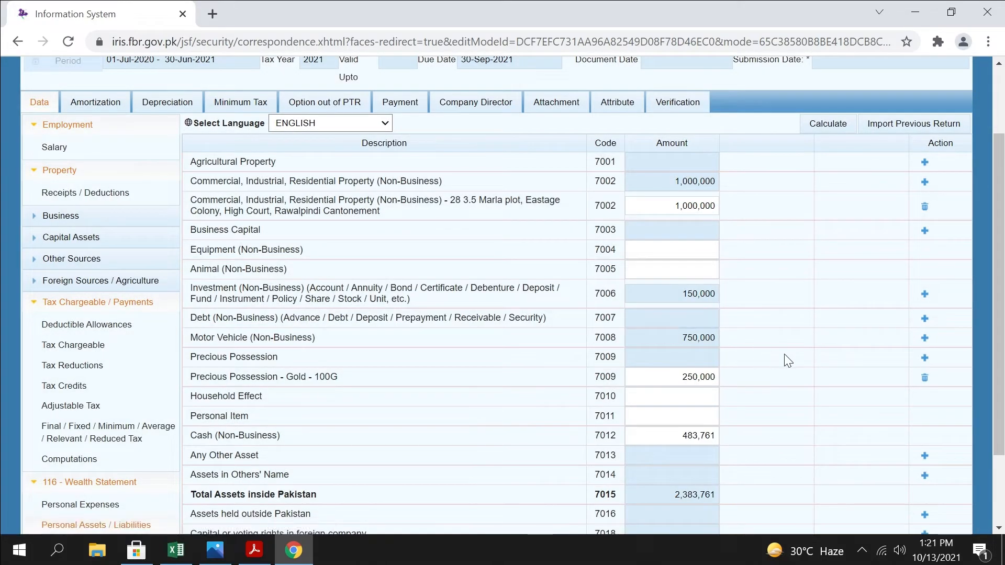
scroll(786, 360, "up", 2)
left_click(829, 203)
Add a Precious Possession entry named Gold from Wife Dowry with the contents 100G, leaving its amount at 0
scroll(830, 218, "down", 3)
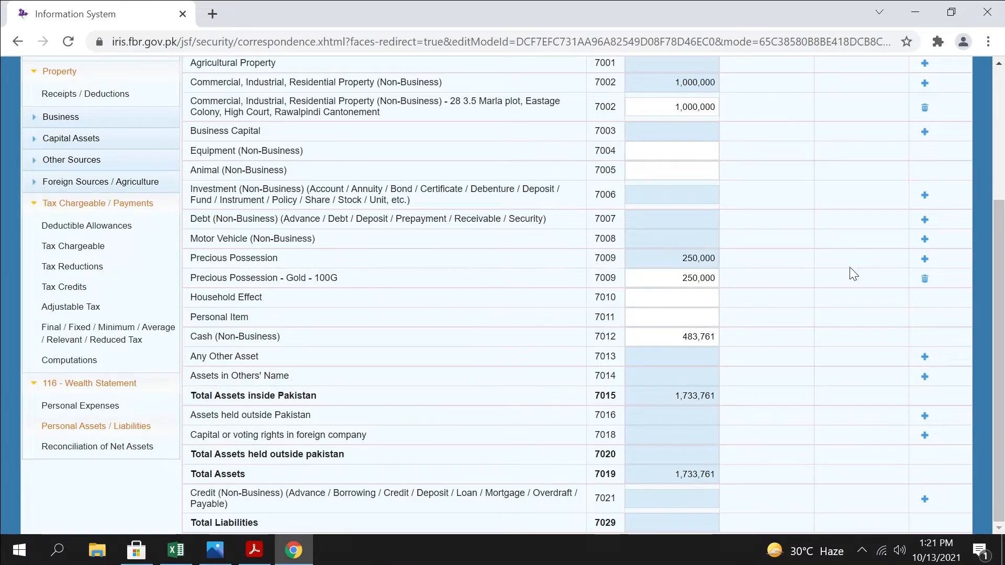
left_click(926, 259)
left_click(520, 372)
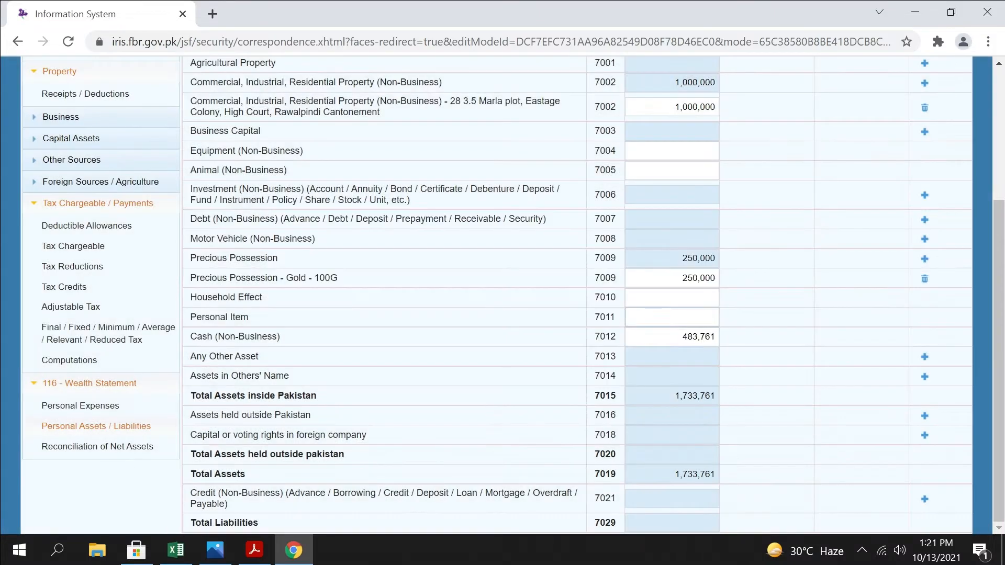
left_click(925, 259)
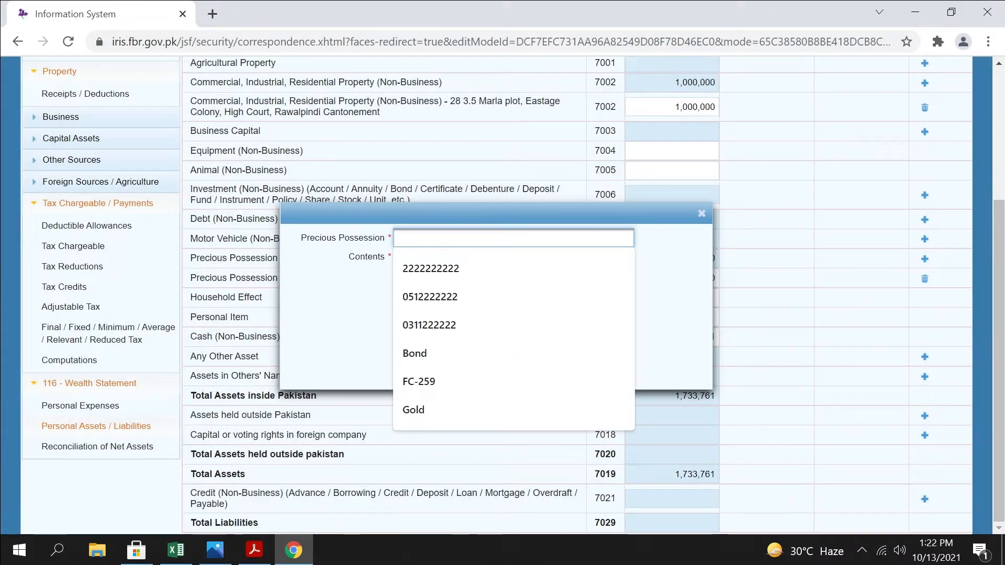
type("Gold f")
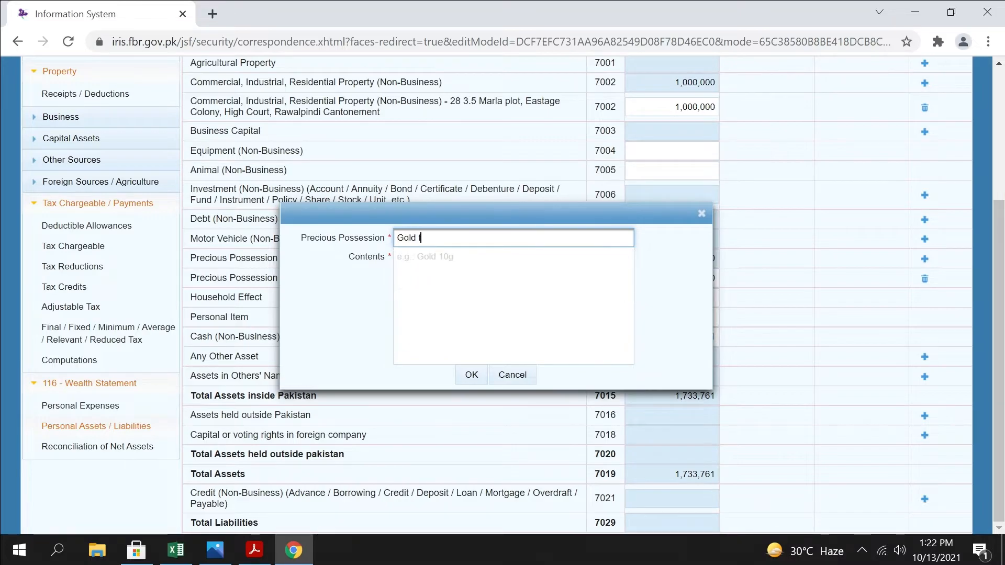
type("rom Wife Dowry")
left_click(571, 278)
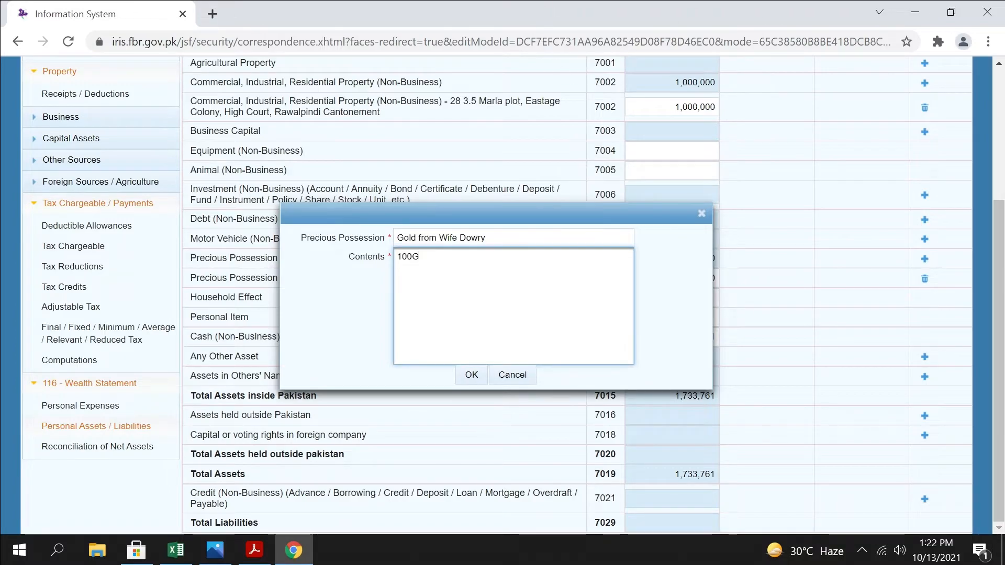
left_click(473, 375)
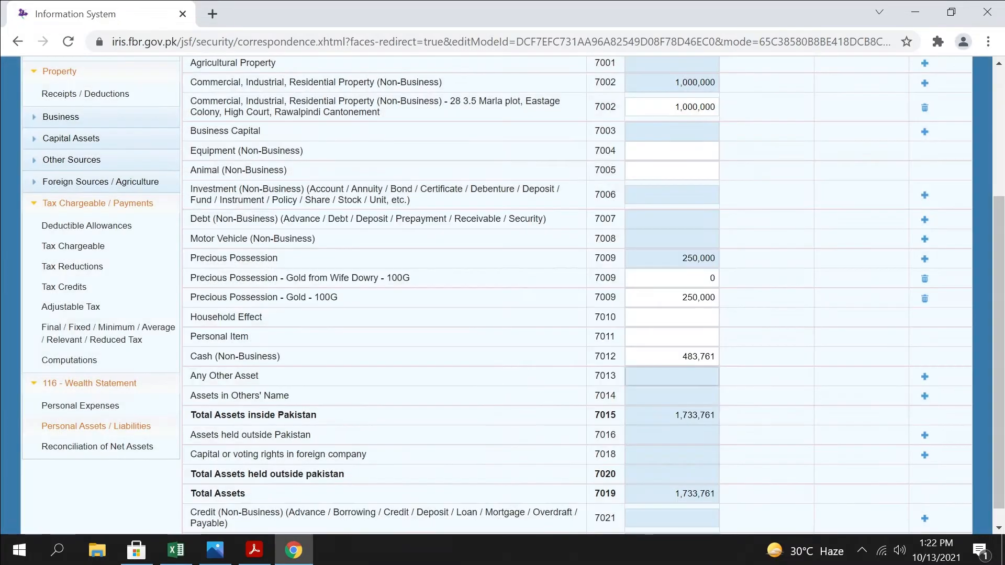
left_click_drag(694, 279, 953, 278)
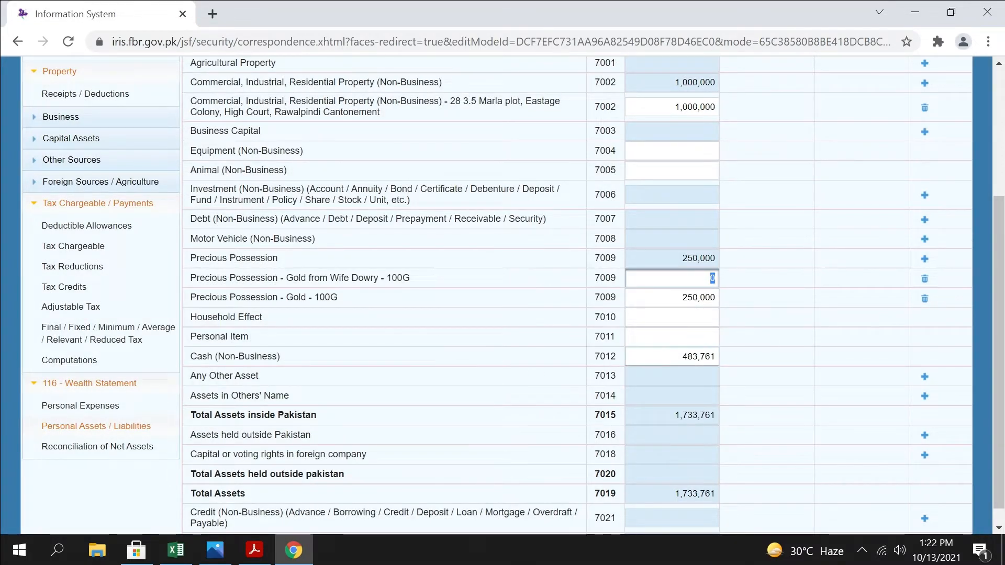
scroll(777, 375, "down", 1)
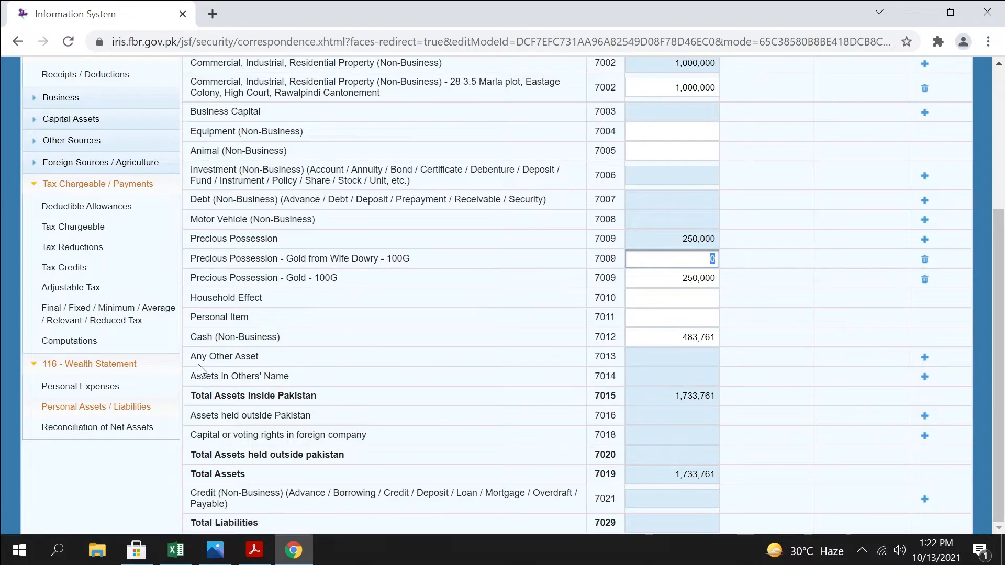
Add an Any Other Asset entry with the contents Furniture From Dowry, leaving its amount at 0
left_click(926, 357)
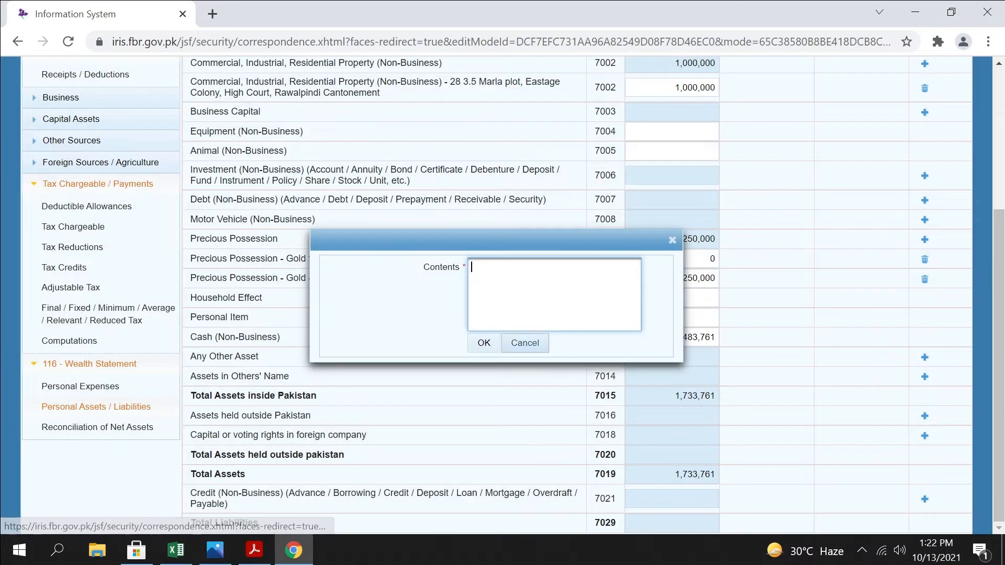
type("Furniture")
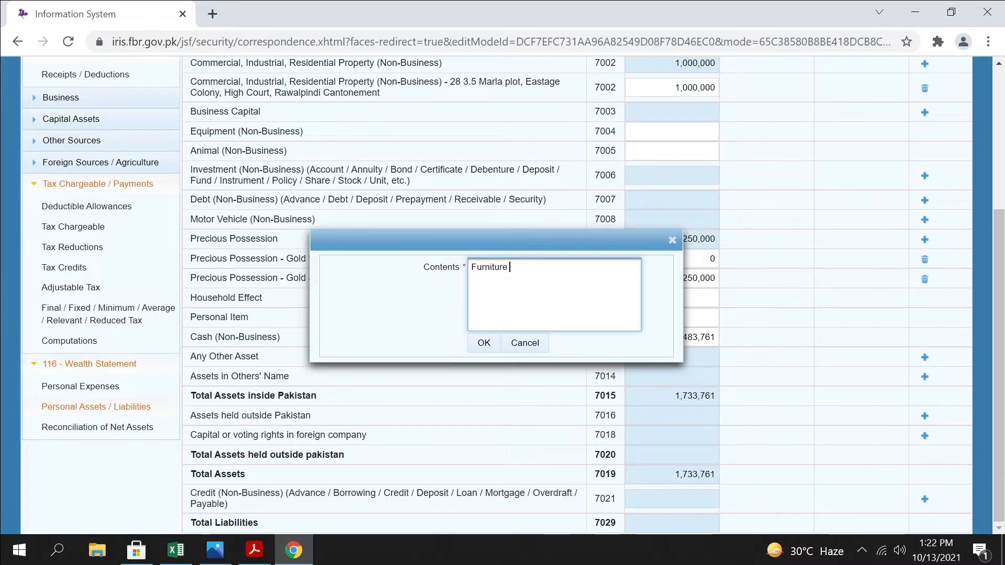
type(" From Dowry")
left_click(484, 343)
left_click(687, 378)
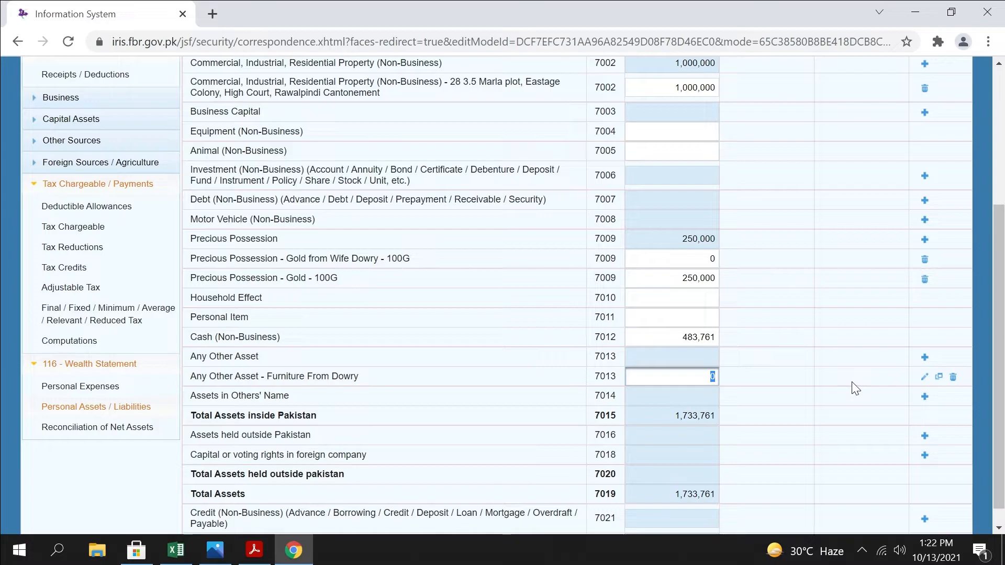
Add an Any Other Asset entry with the contents Electrical Stuff from Dowry, keep its amount at 0, and recalculate the assets
left_click(926, 358)
type("Electrical Styff from Dowry")
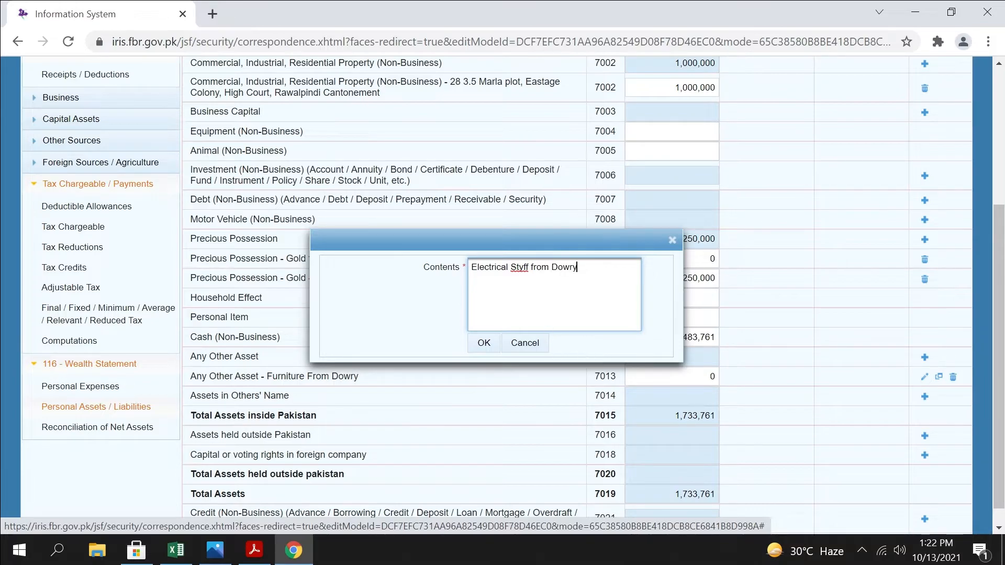
key("BackSpace")
left_click(484, 343)
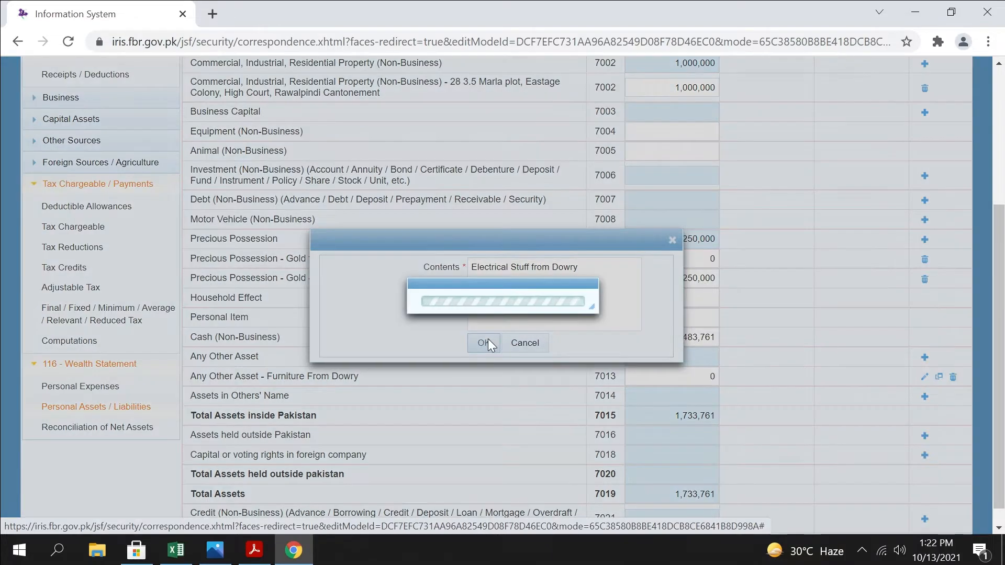
left_click(681, 397)
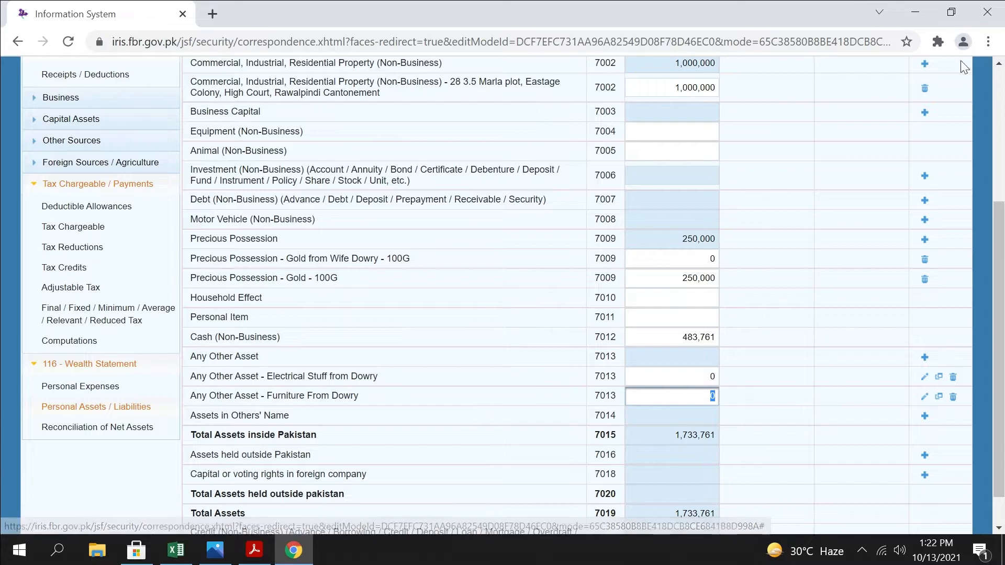
scroll(761, 355, "down", 1)
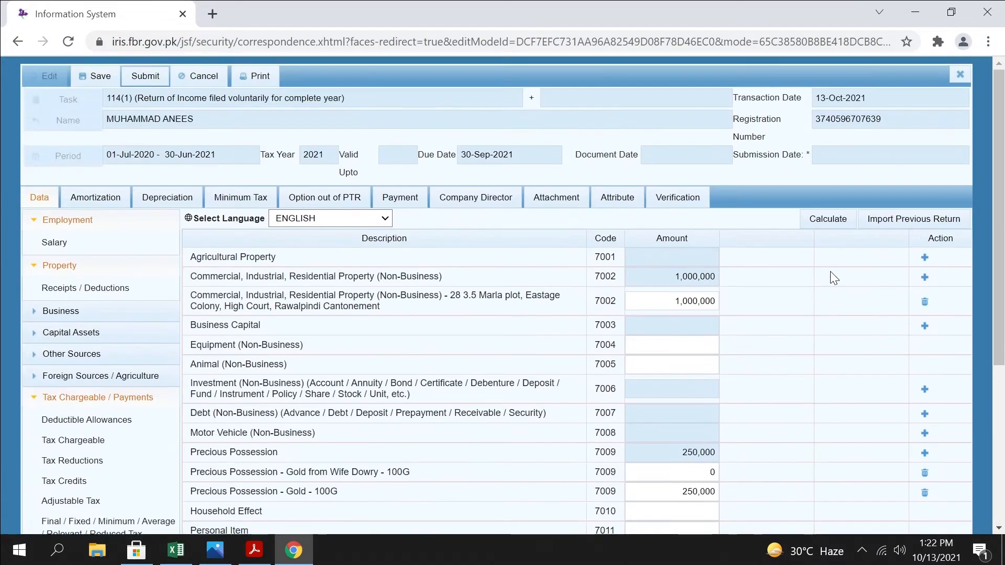
left_click(838, 219)
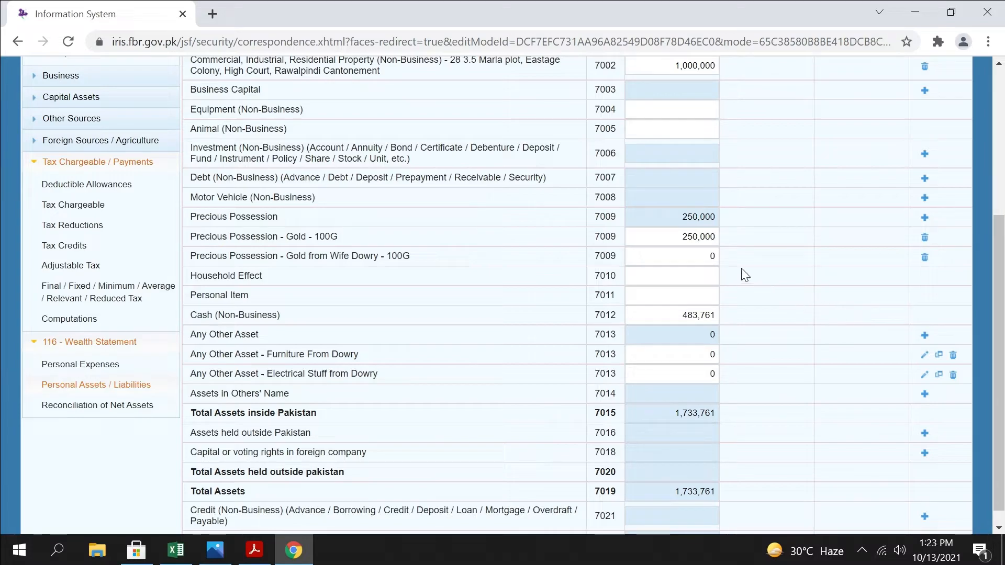
Delete the Gold - 100G possession, recalculate the assets, and review the remaining dowry entries
left_click(925, 237)
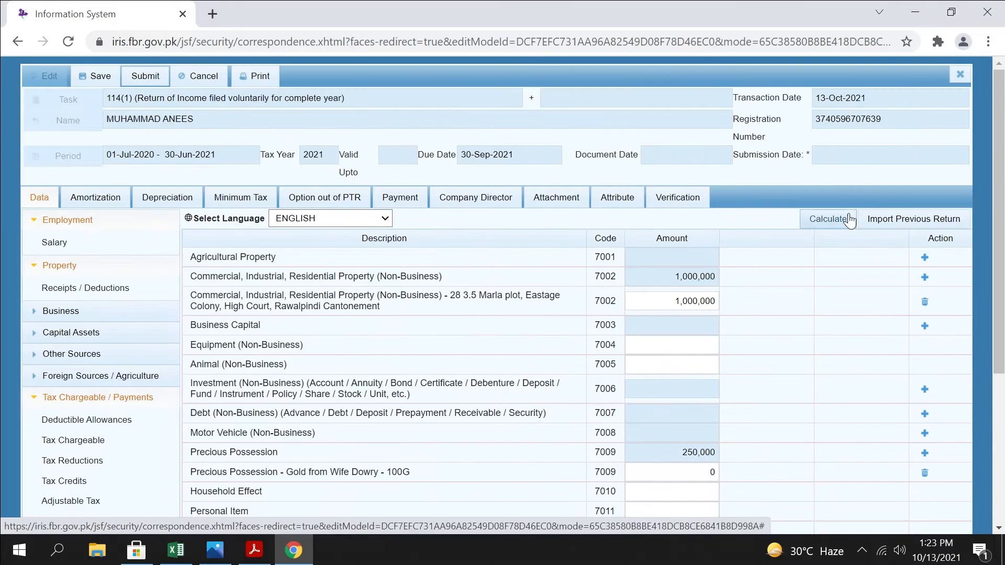
left_click(850, 220)
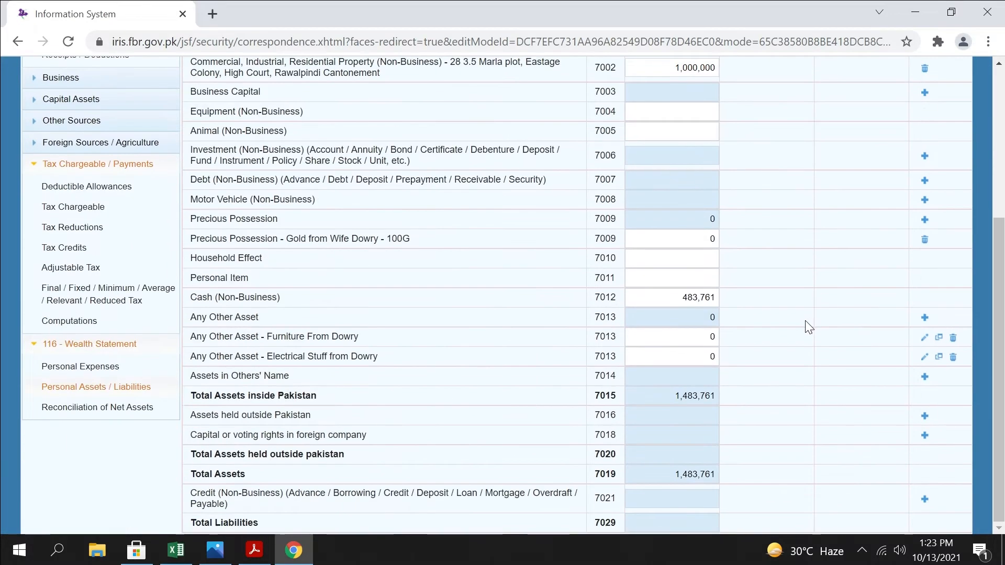
left_click_drag(464, 239, 228, 239)
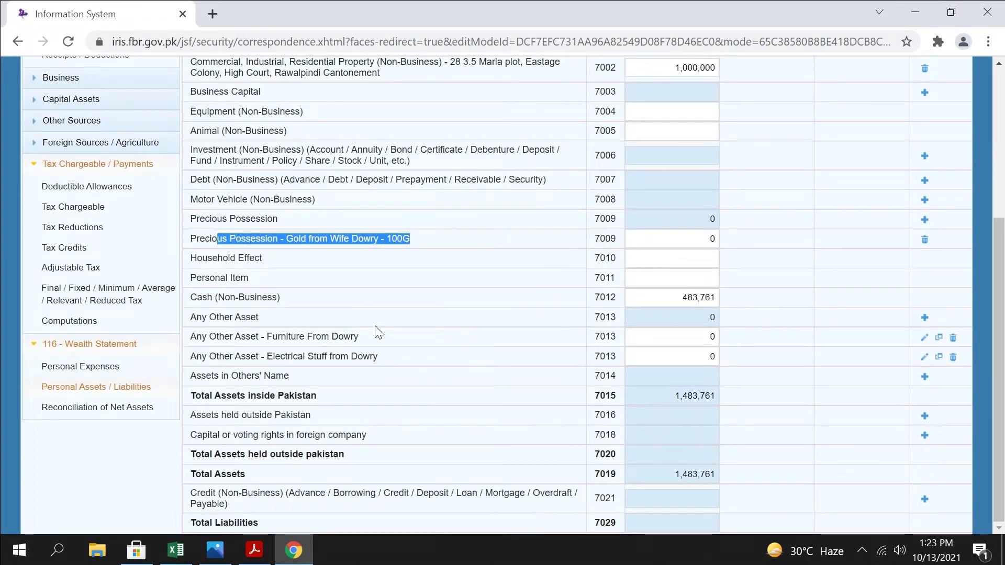
left_click_drag(381, 337, 234, 337)
left_click_drag(410, 357, 262, 357)
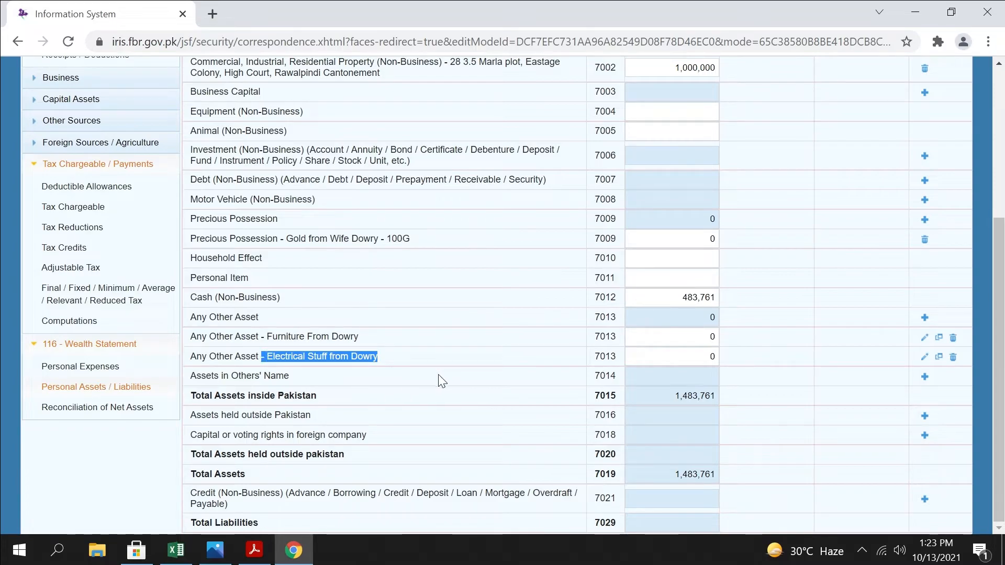
In Reconciliation of Net Assets, enter the total income from Computations, 1,099,368, as Income Declared subject to Normal Tax
left_click(90, 408)
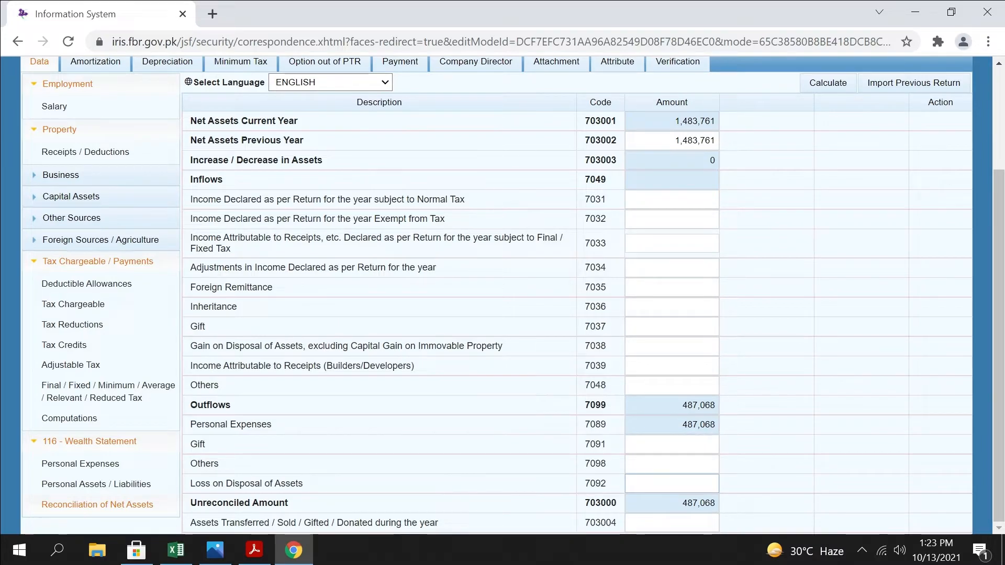
left_click(829, 84)
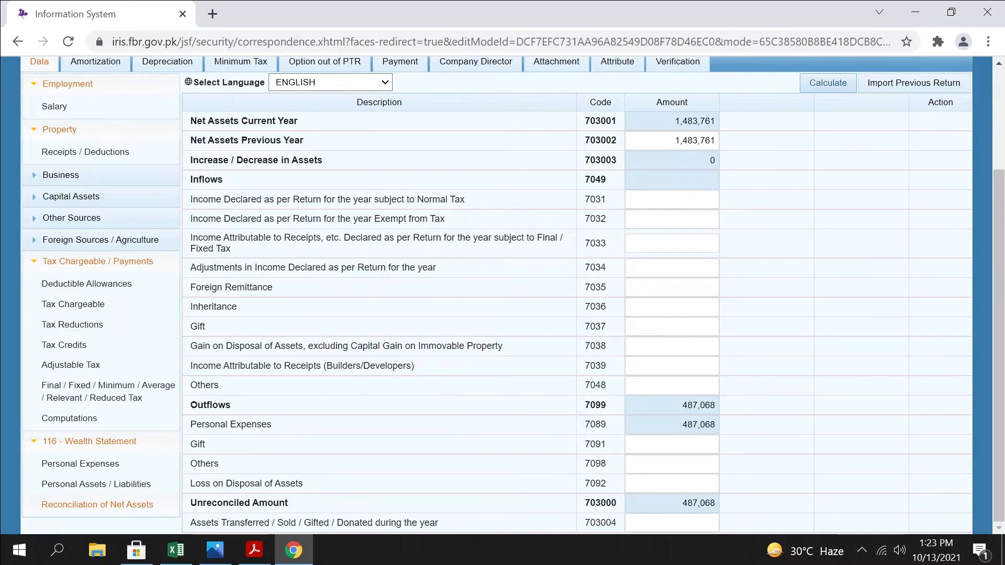
left_click(90, 421)
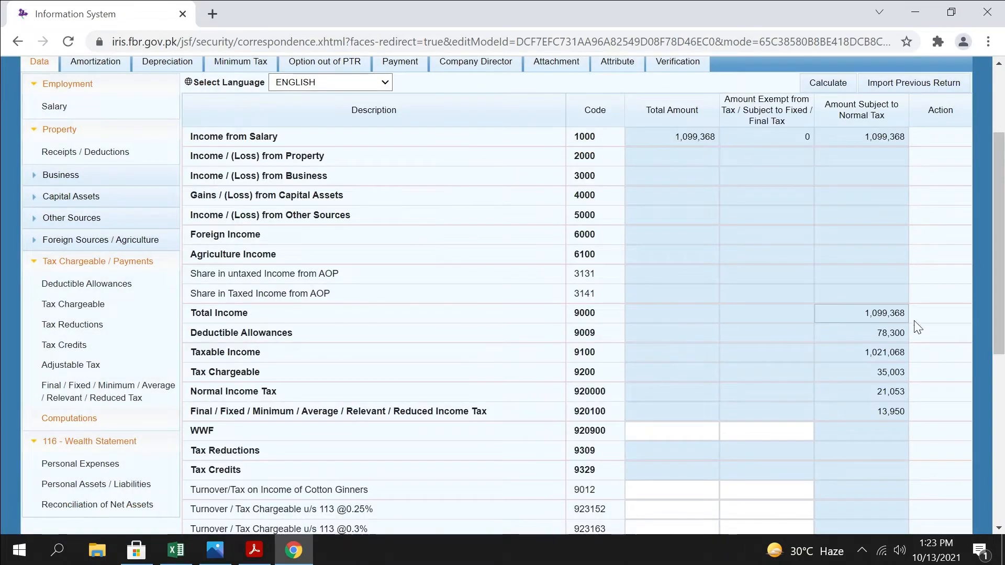
left_click_drag(860, 314, 974, 316)
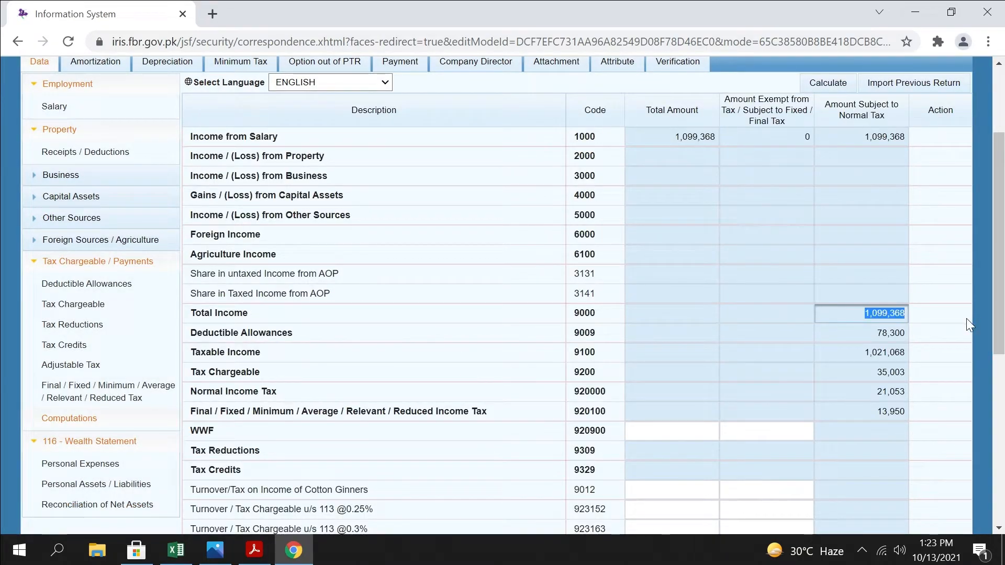
left_click(74, 505)
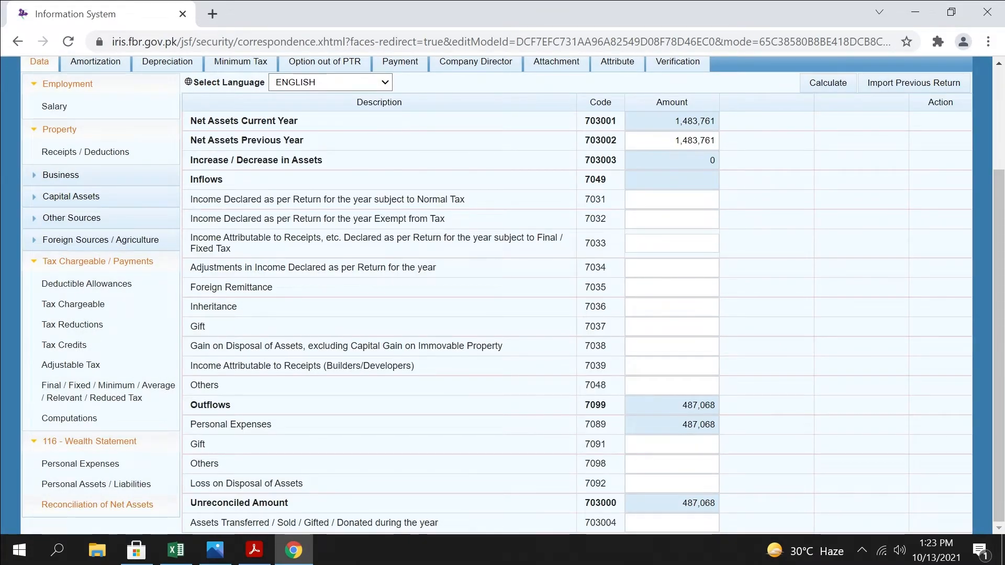
left_click(672, 199)
left_click(826, 83)
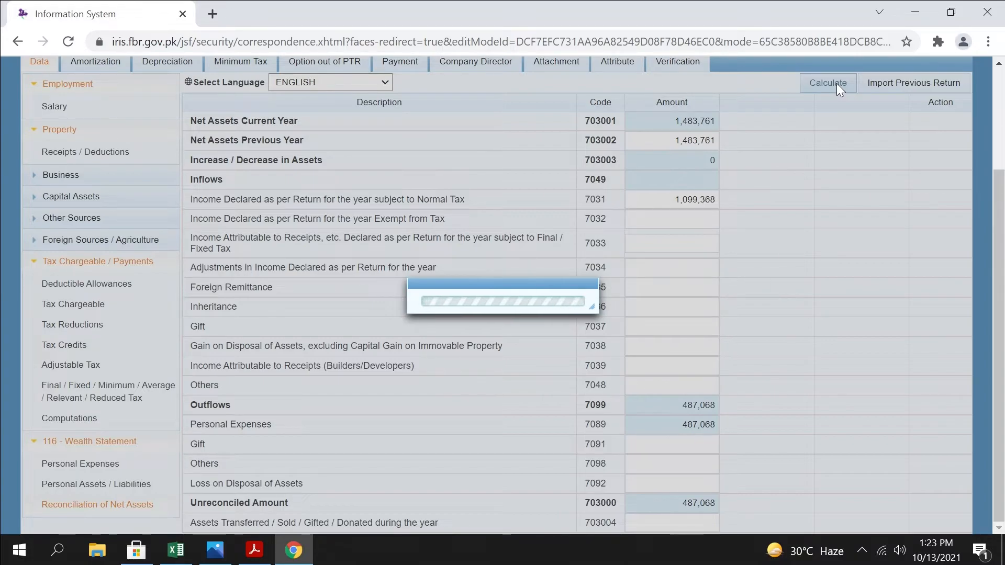
left_click(254, 550)
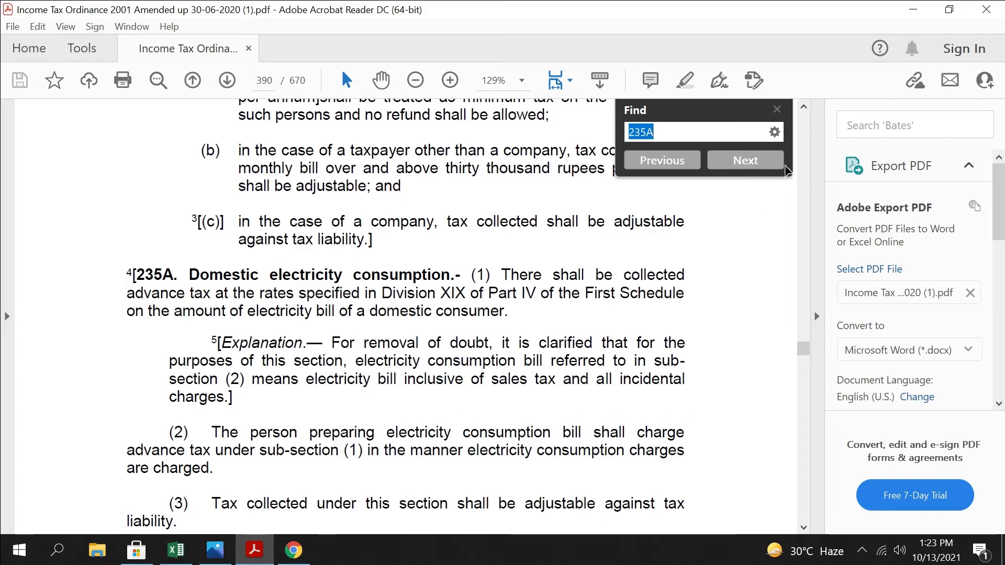
left_click(777, 110)
scroll(522, 328, "up", 3)
scroll(523, 329, "up", 3)
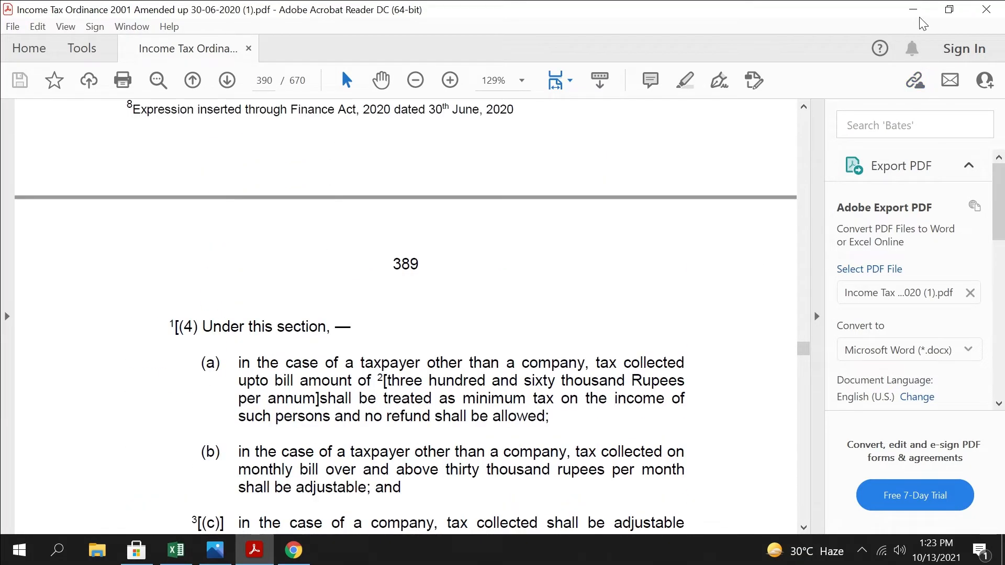
left_click(914, 10)
left_click(215, 559)
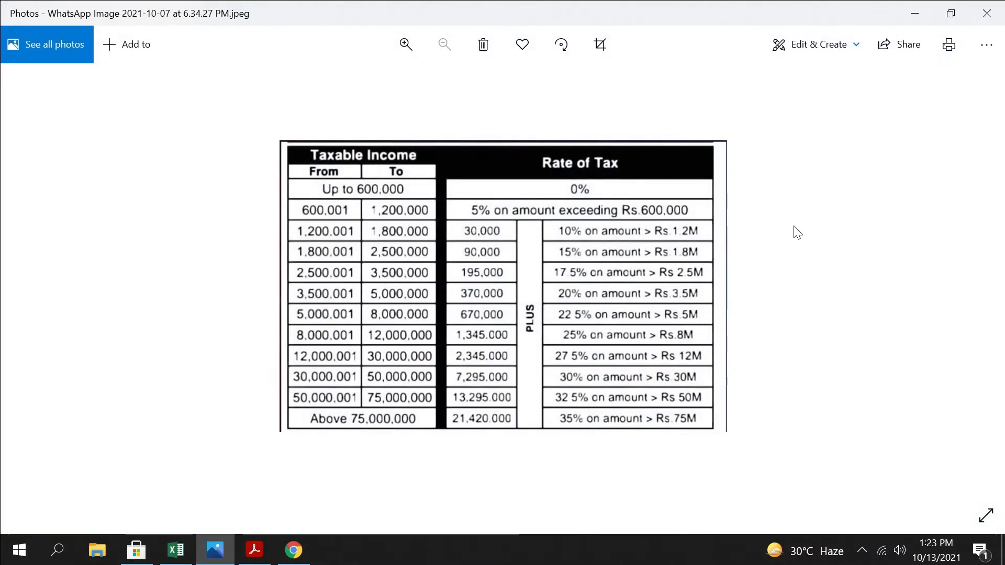
left_click(909, 15)
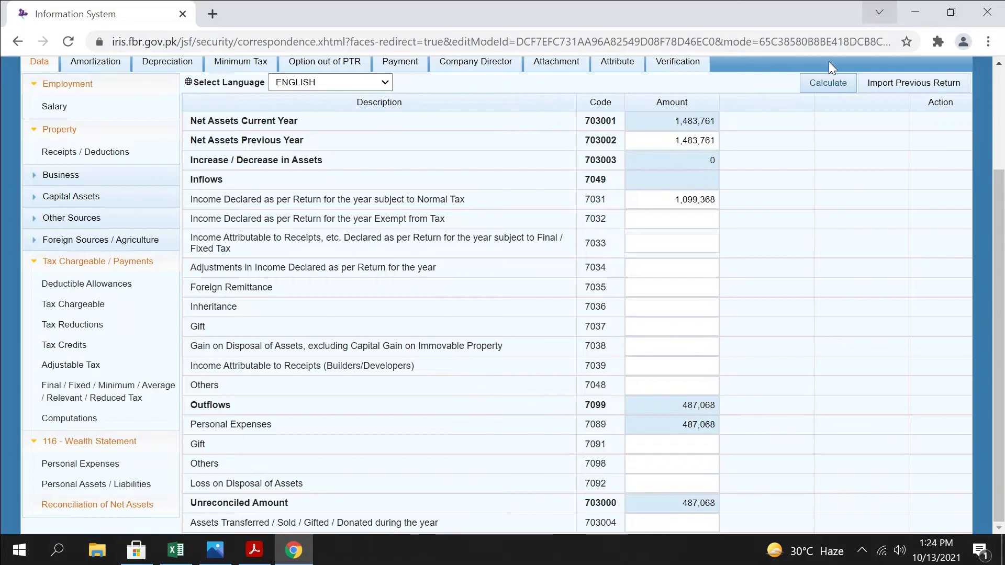
Recalculate the net assets reconciliation and select the Unreconciled Amount figure
left_click(824, 83)
left_click(826, 84)
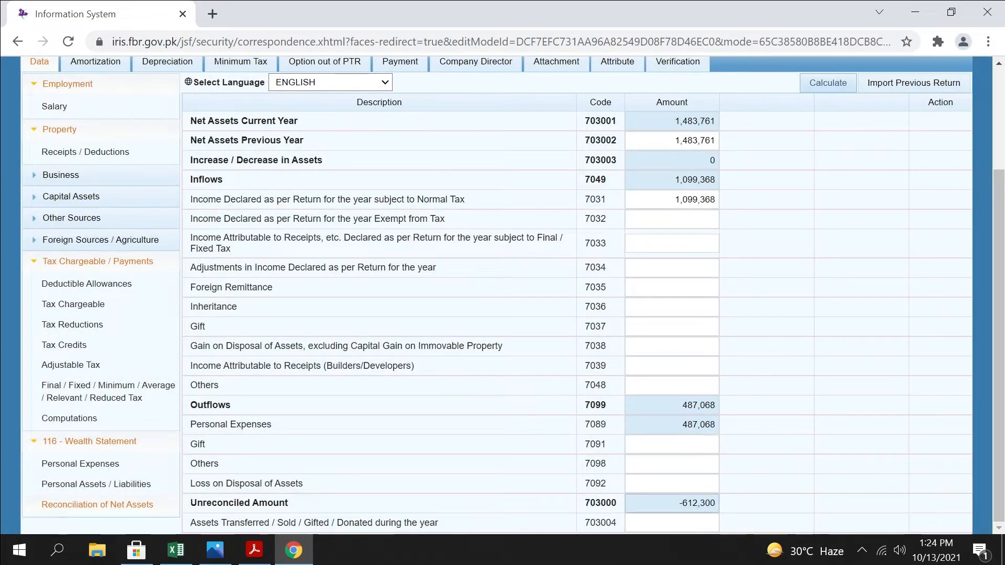
double_click(699, 503)
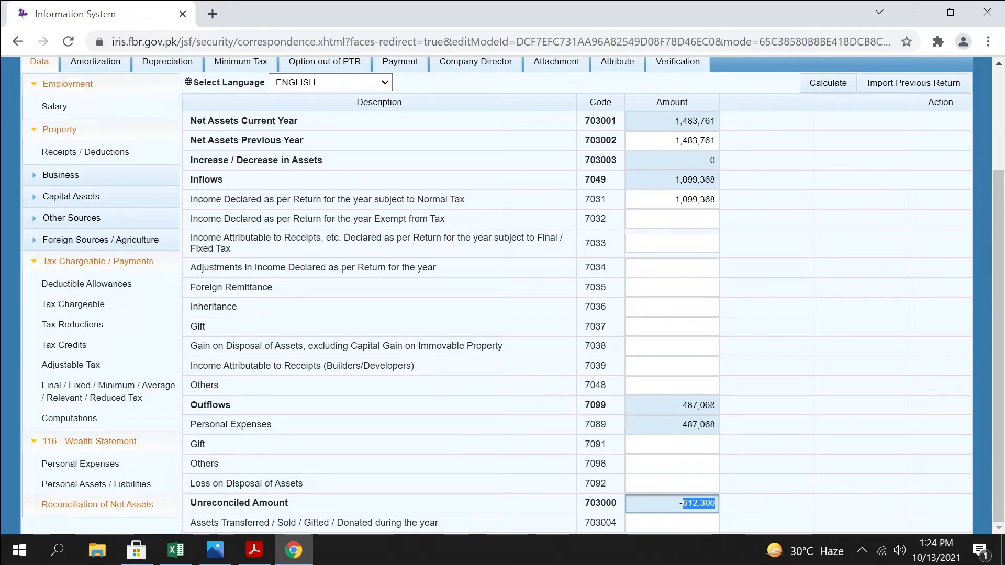
left_click(313, 504)
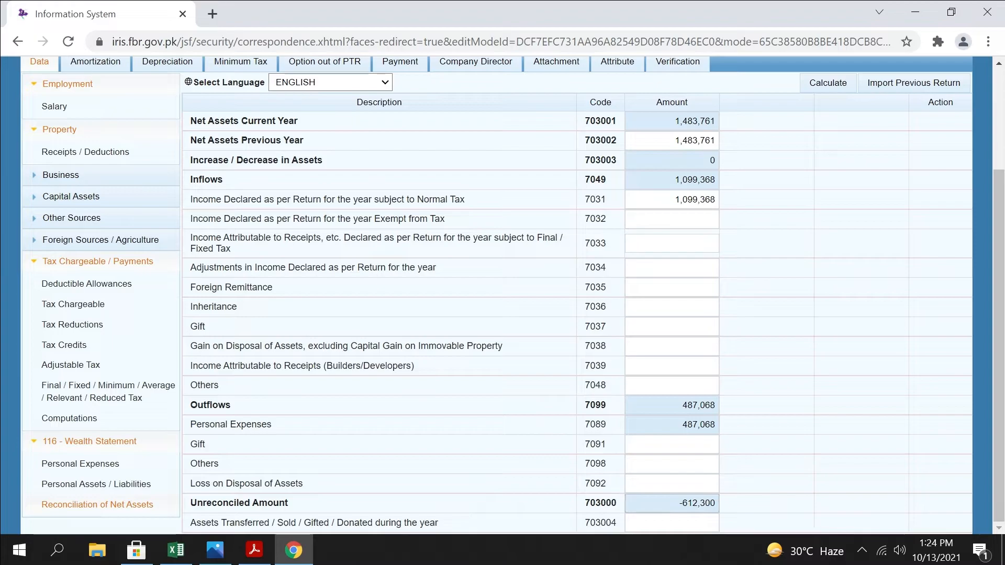
left_click_drag(661, 504, 767, 514)
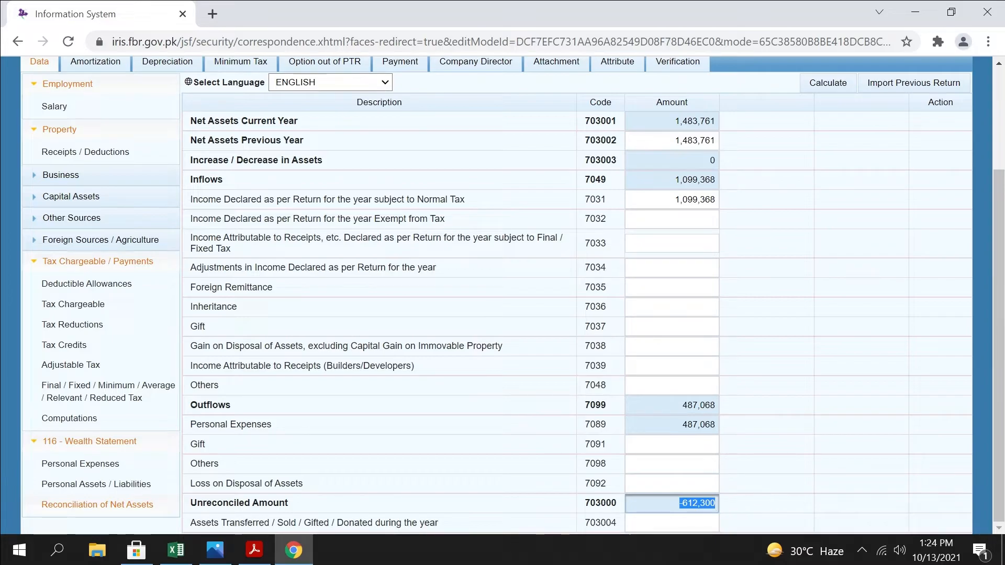
left_click(694, 503)
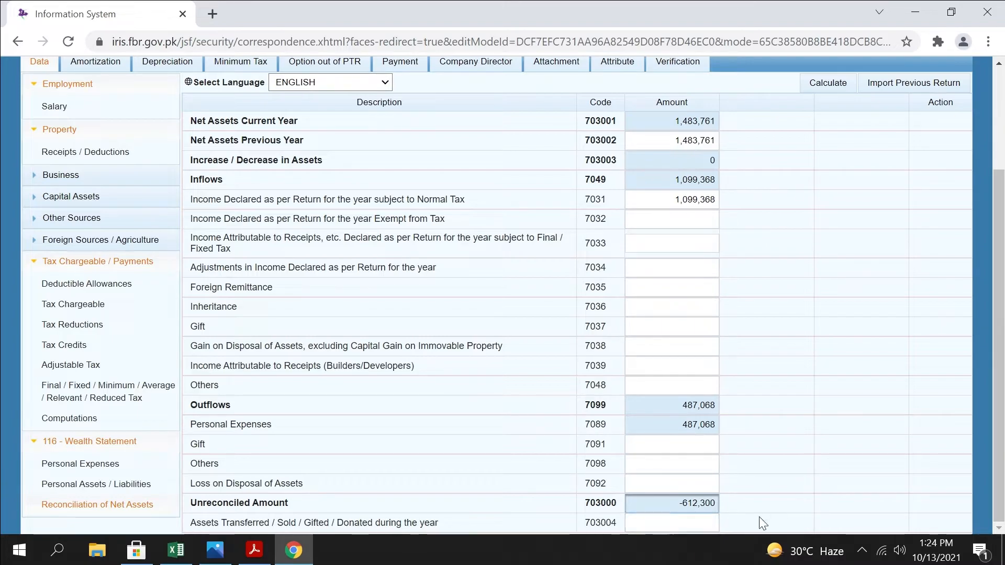
key("ctrl+a")
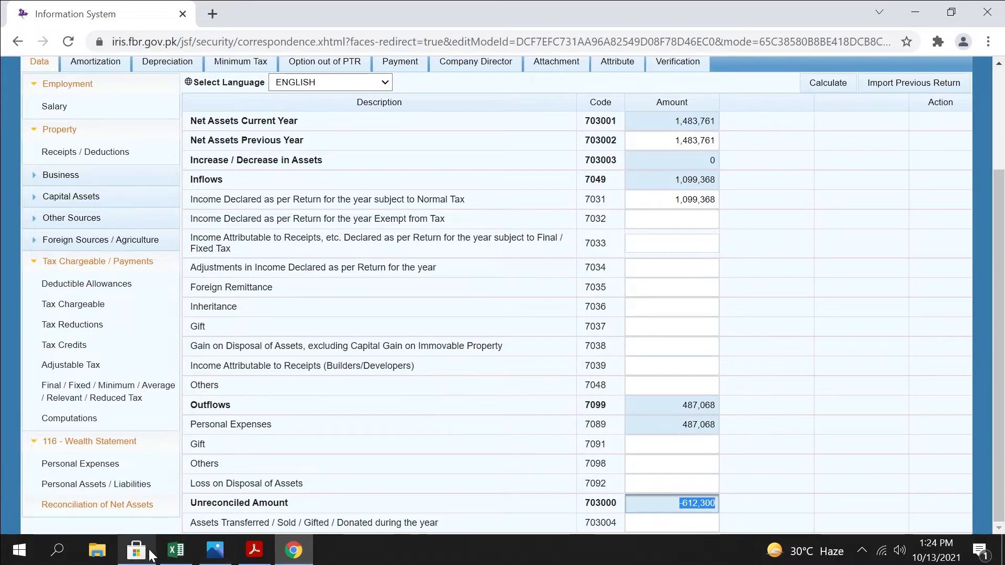
Switch to the TAX workbook in Excel and subtract I15 from I14 in cell I16 of the Data sheet
left_click(180, 556)
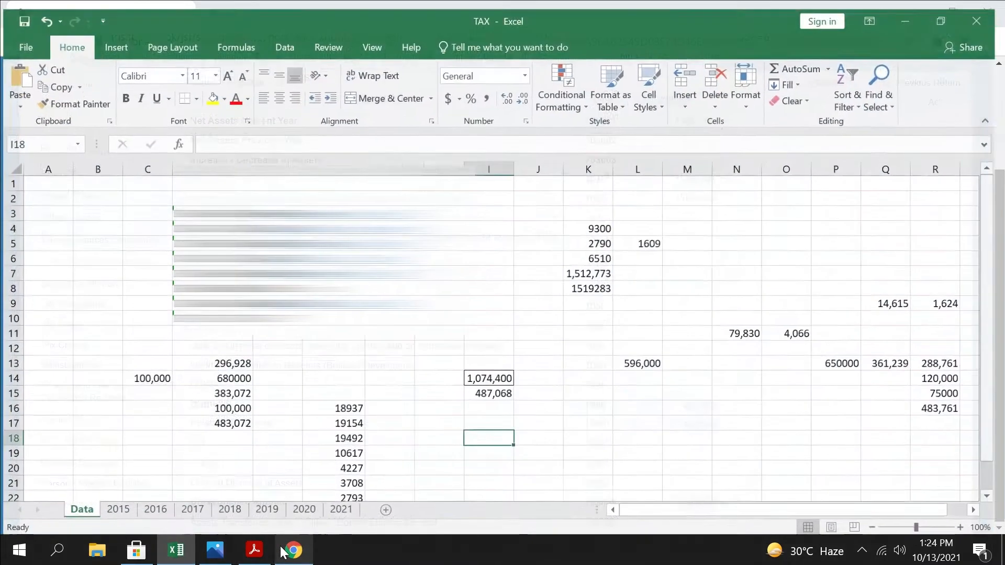
left_click(498, 376)
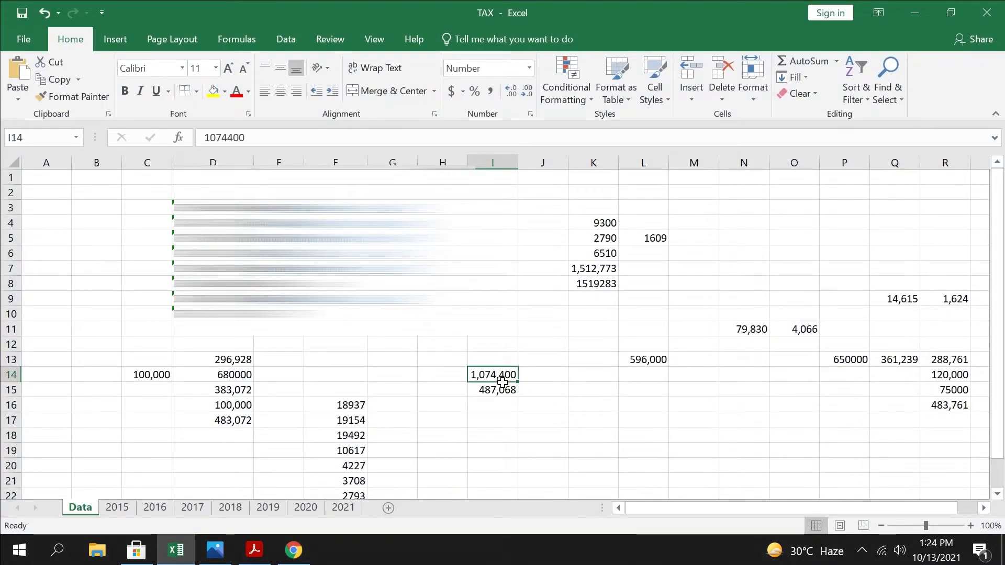
left_click(501, 390)
left_click(497, 407)
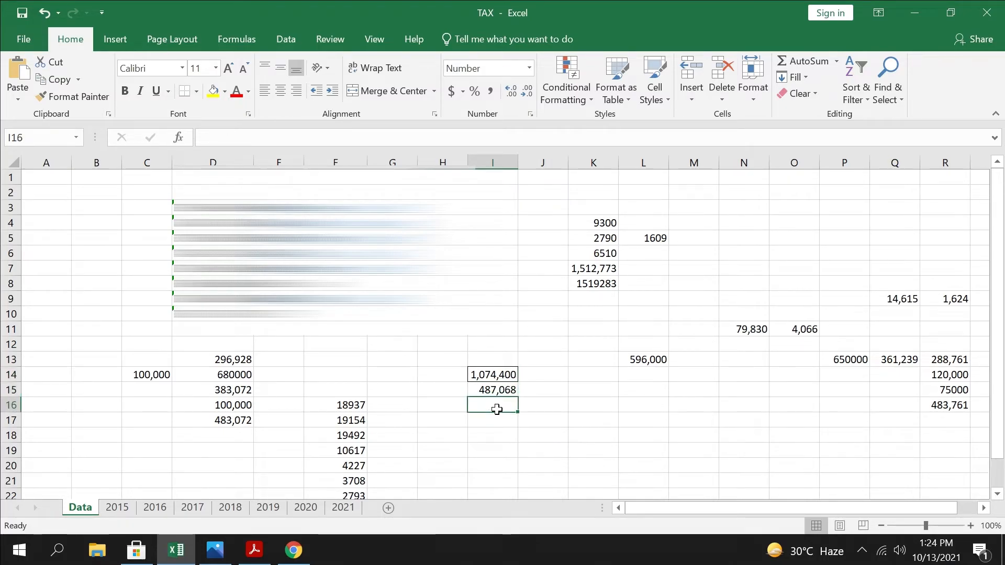
type("=")
key("Up")
key("Up")
type("-")
key("Down")
key("Up")
key("Up")
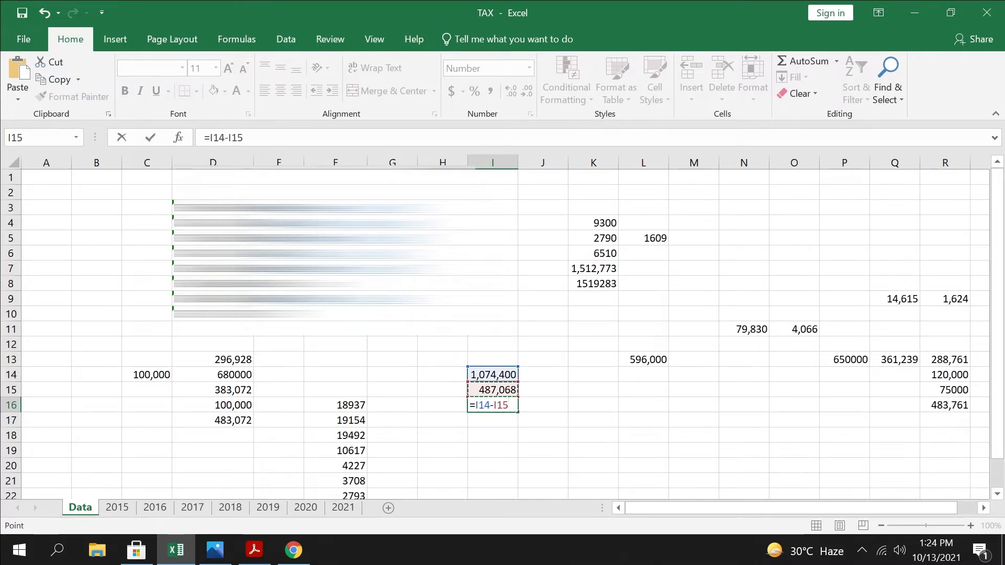
key("Return")
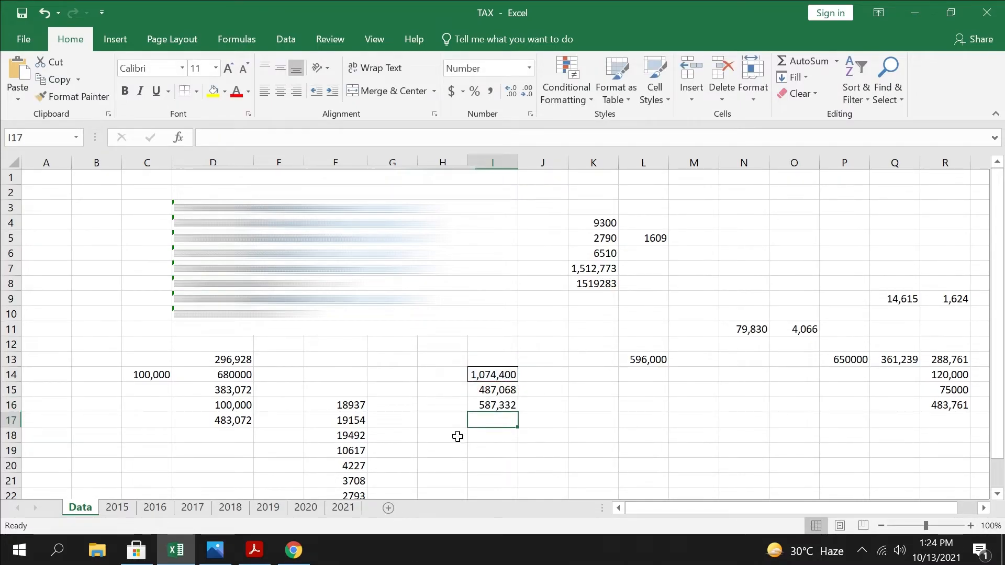
Copy the difference in cell I16 and switch back to the net assets reconciliation in Chrome
key("Up")
key("ctrl+c")
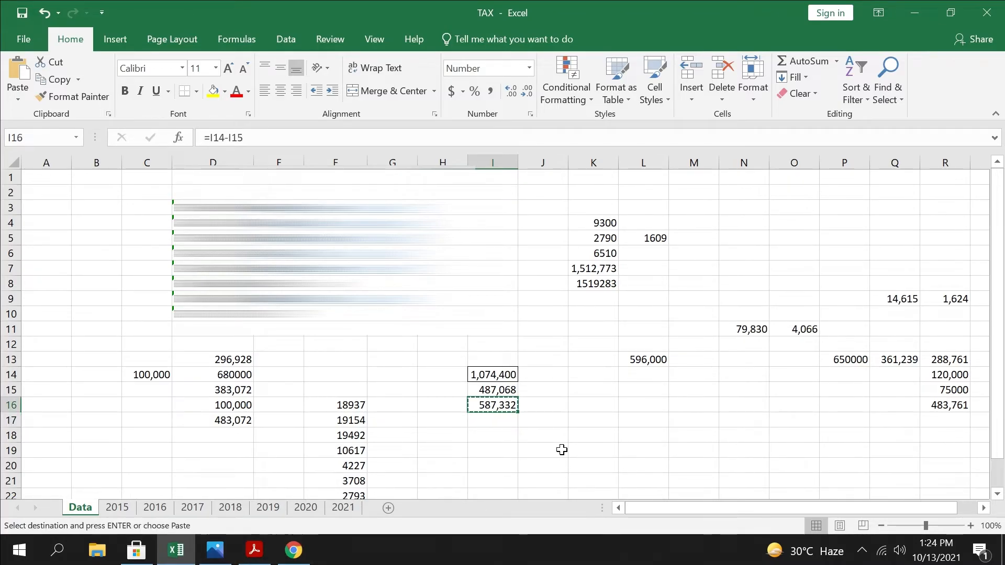
left_click(294, 550)
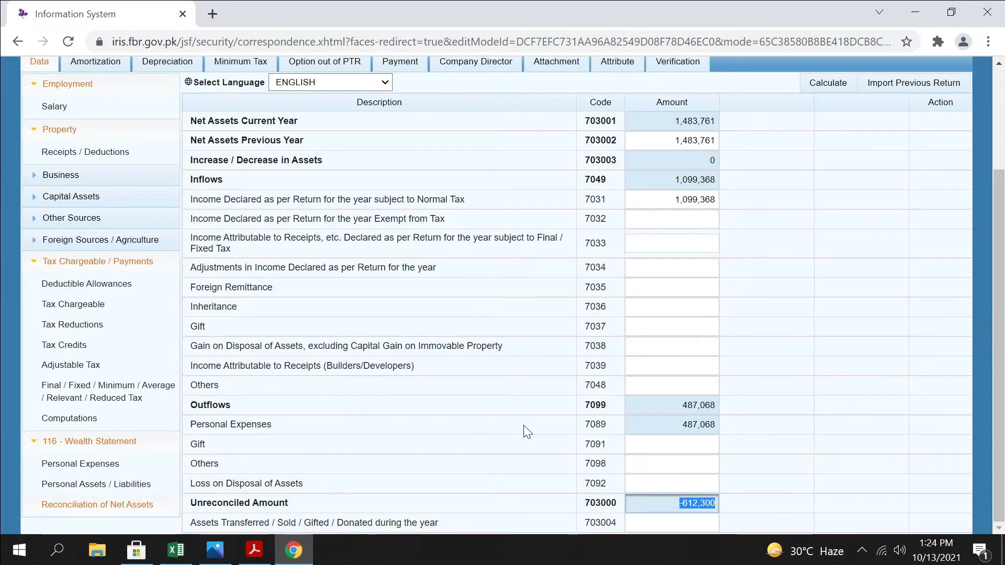
Copy the Cash (Non-Business) amount, 483,761, from Personal Assets / Liabilities into cell I17 of the TAX workbook in Excel
left_click(96, 484)
left_click_drag(675, 395, 785, 384)
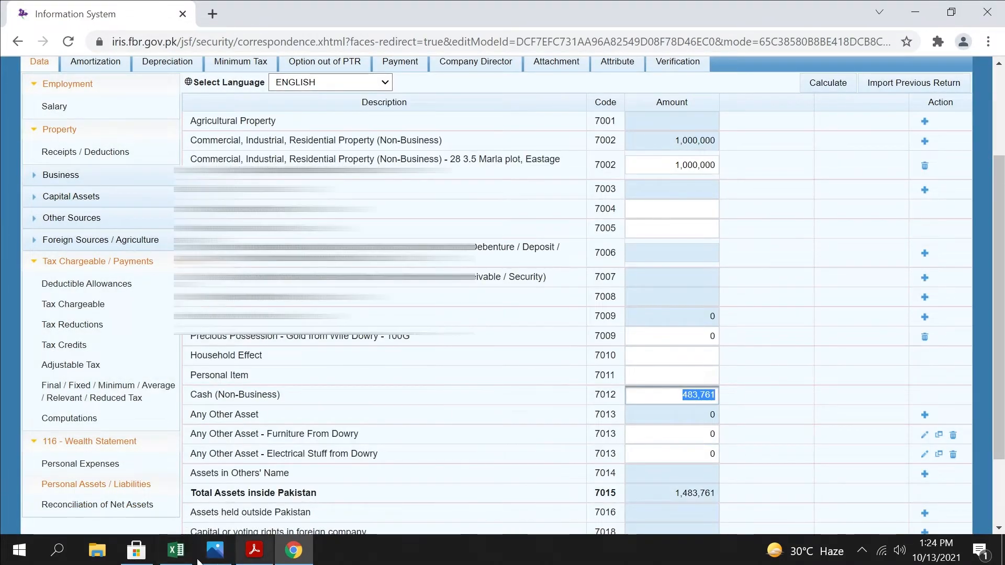
left_click(176, 550)
left_click(503, 427)
key("ctrl+v")
Check the subtraction formula in cell I16, and sum cells I16 and I17 in cell I18 of the Data sheet
left_click(559, 429)
double_click(512, 409)
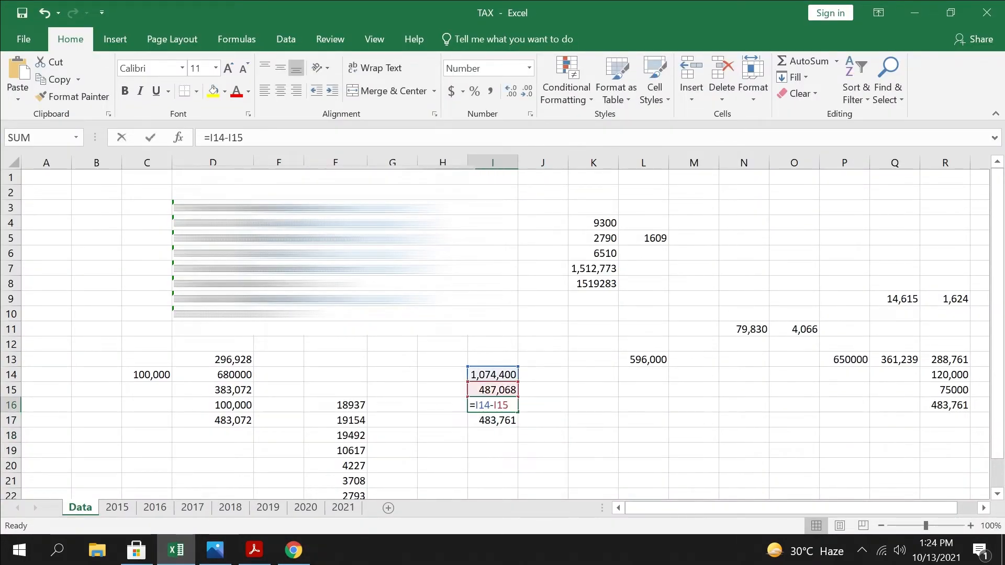
left_click(544, 408)
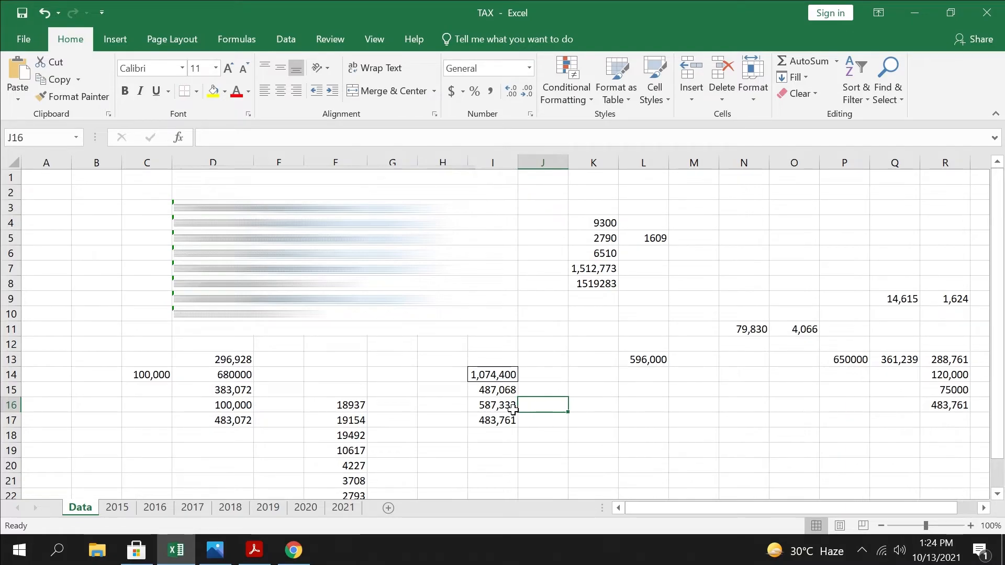
key("Left")
key("shift+Down")
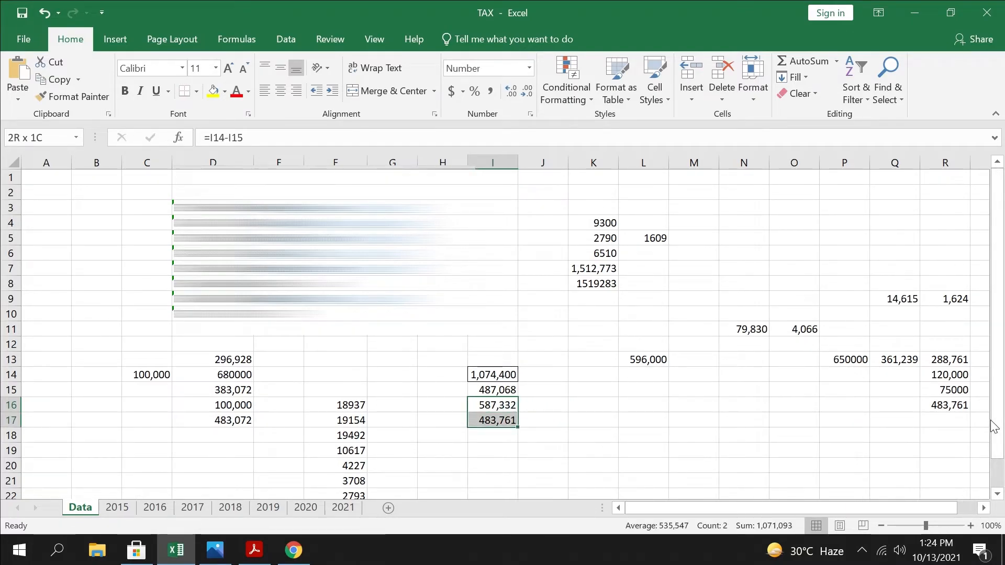
key("shift+Down")
key("alt+equal")
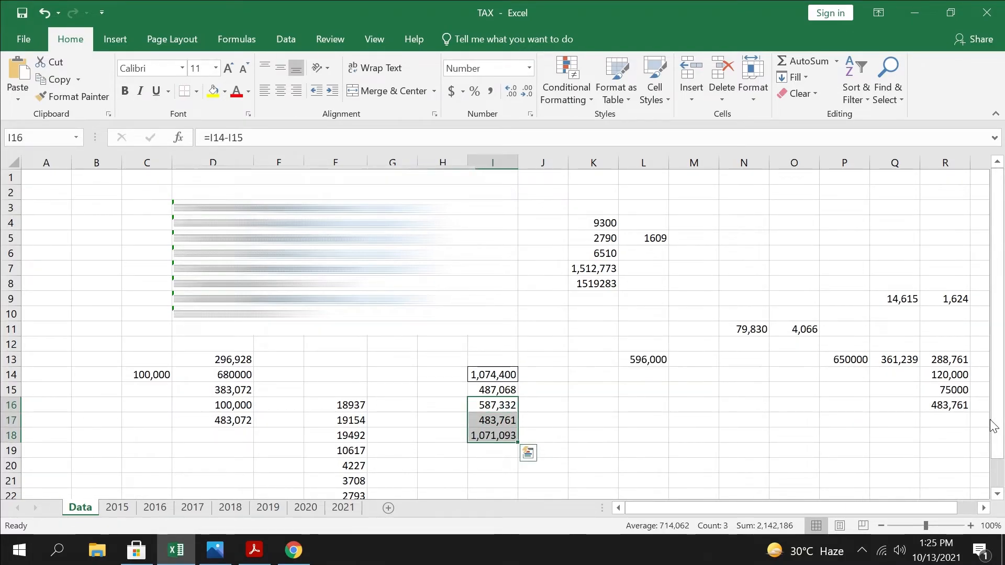
Copy the total from I18 into Cash (Non-Business) in Chrome as 1,071,093 and recalculate the personal assets
left_click(592, 435)
left_click(502, 437)
key("ctrl+c")
left_click(294, 559)
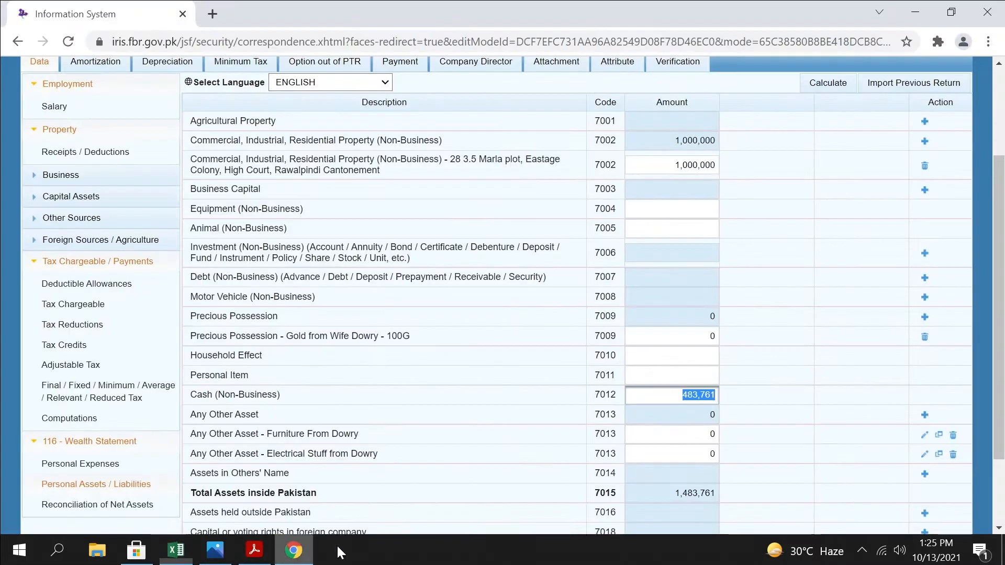
key("ctrl+v")
scroll(809, 332, "up", 1)
scroll(809, 334, "up", 2)
left_click(838, 218)
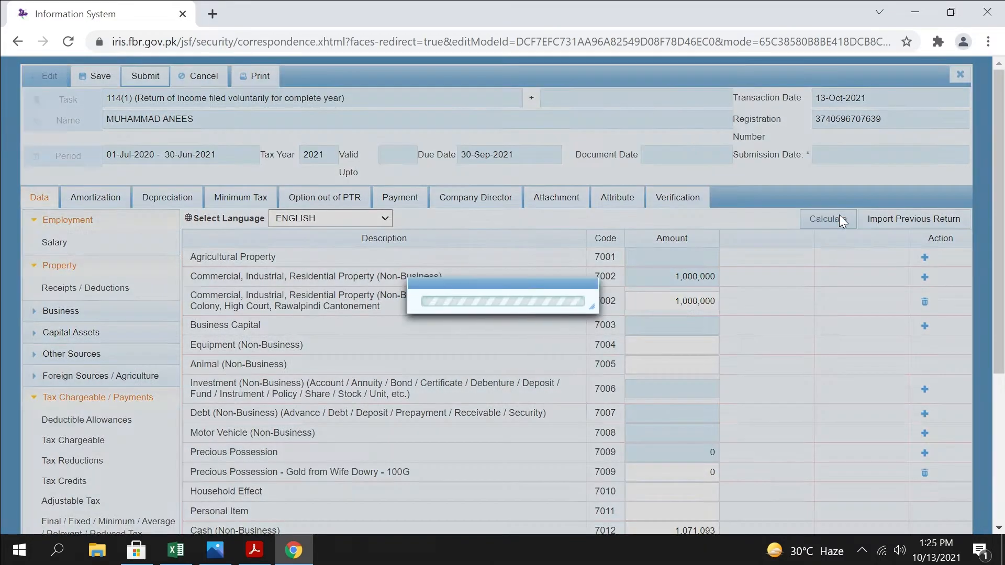
Open Reconciliation of Net Assets, recalculate it and select the Unreconciled Amount figure
scroll(815, 391, "down", 4)
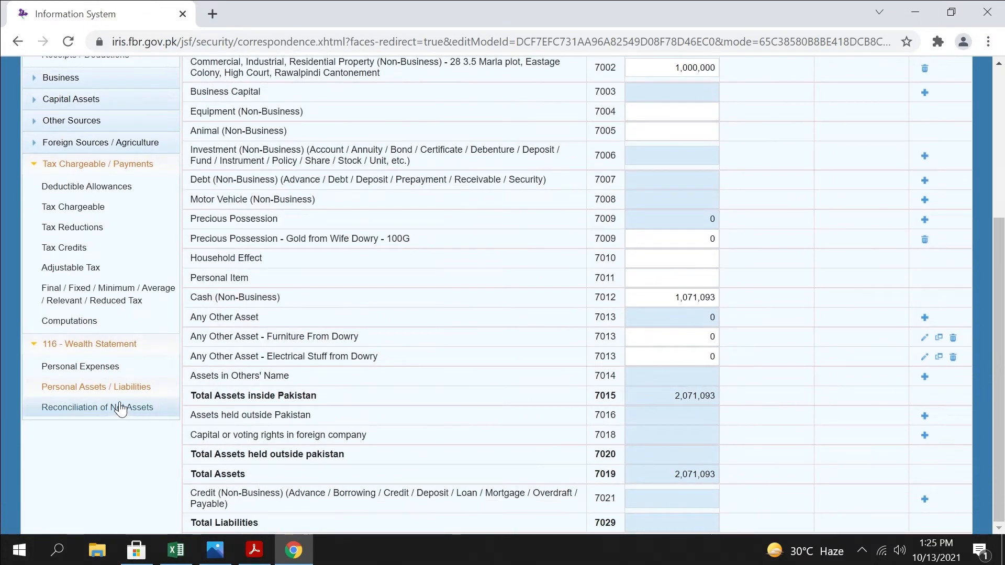
left_click(137, 409)
left_click(828, 83)
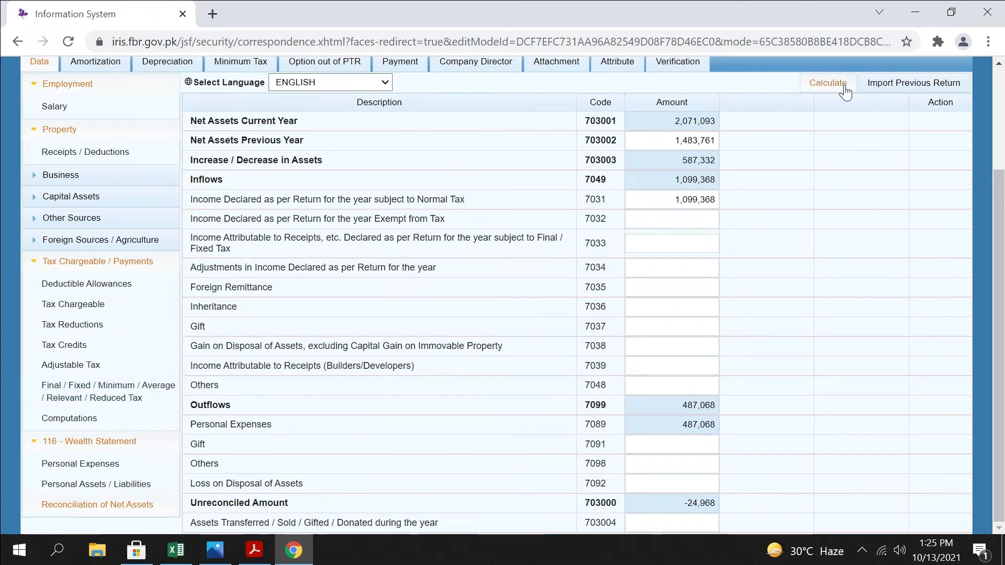
double_click(702, 503)
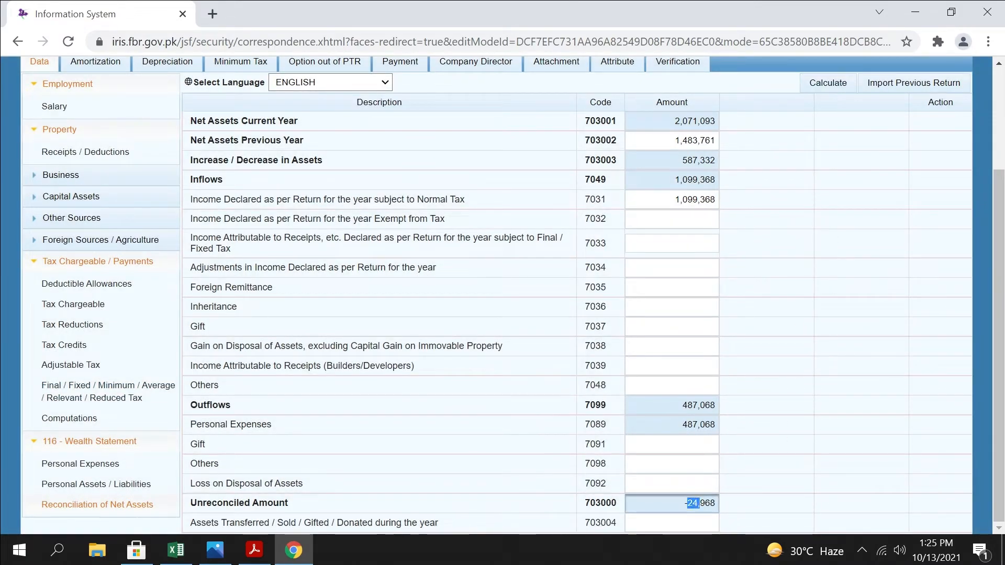
Try clearing the Rates / Taxes / Charge / Cess amount in Personal Expenses, recalculate, and check the Unreconciled Amount in the reconciliation
left_click(86, 464)
key("ctrl+a")
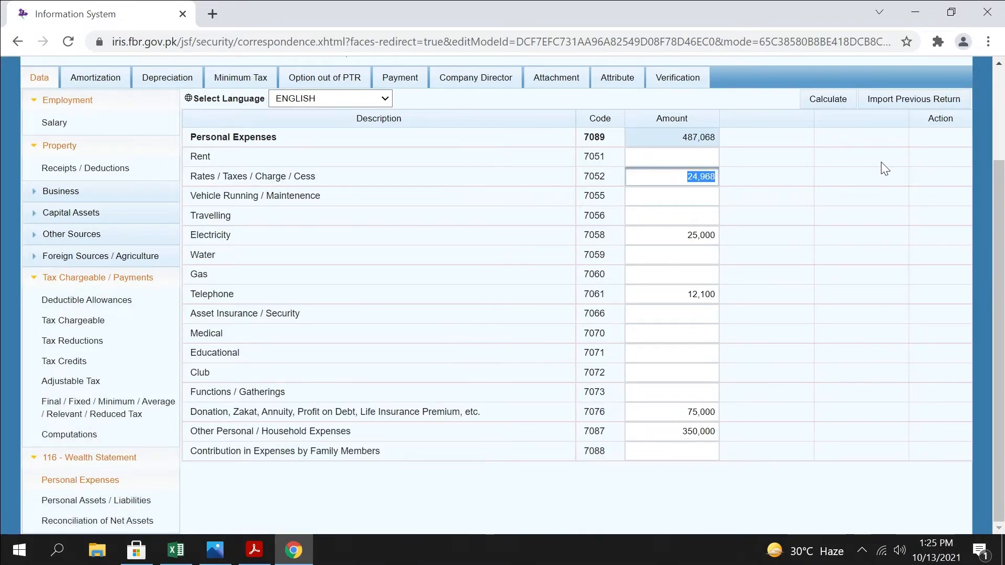
key("BackSpace")
left_click(831, 100)
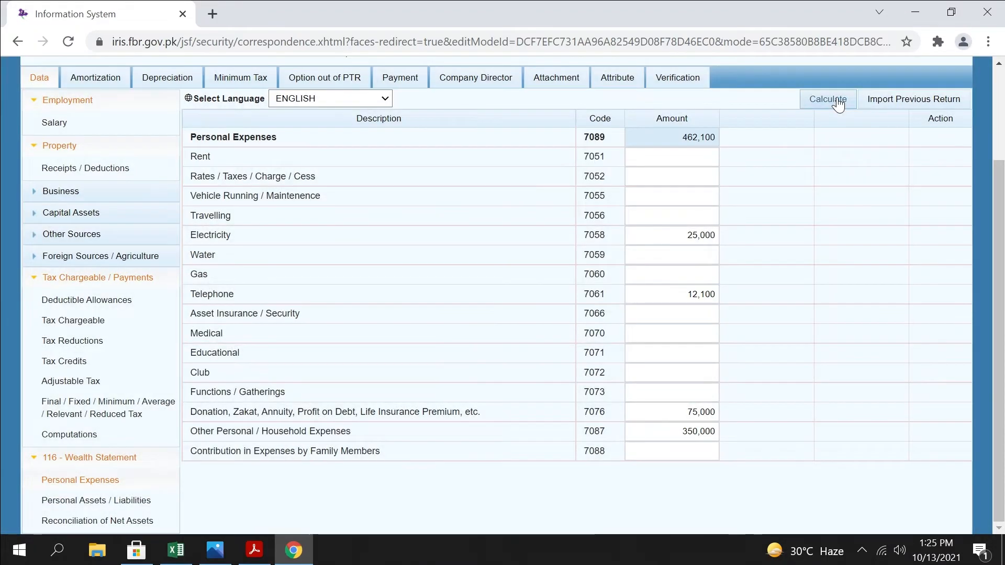
left_click(112, 520)
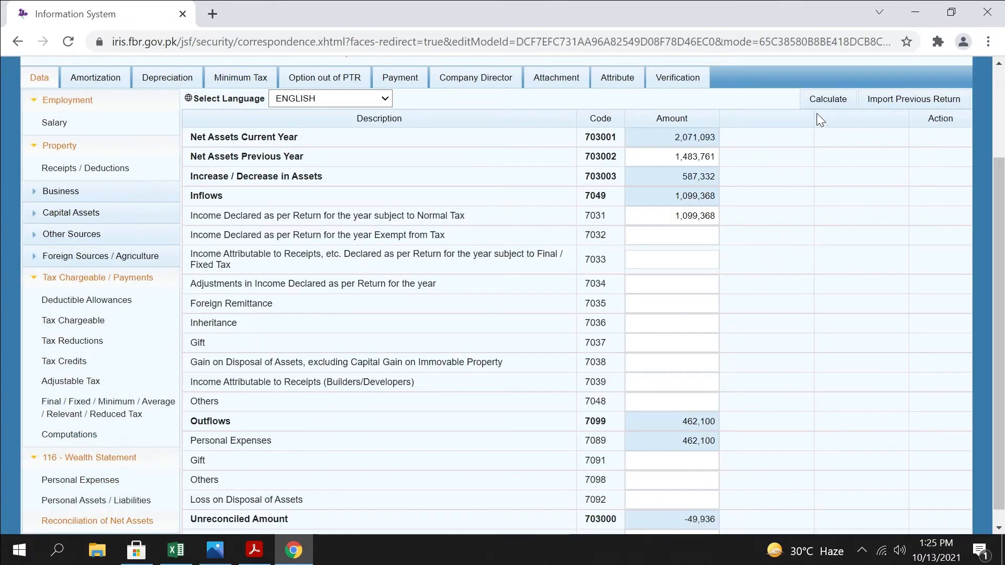
left_click(829, 100)
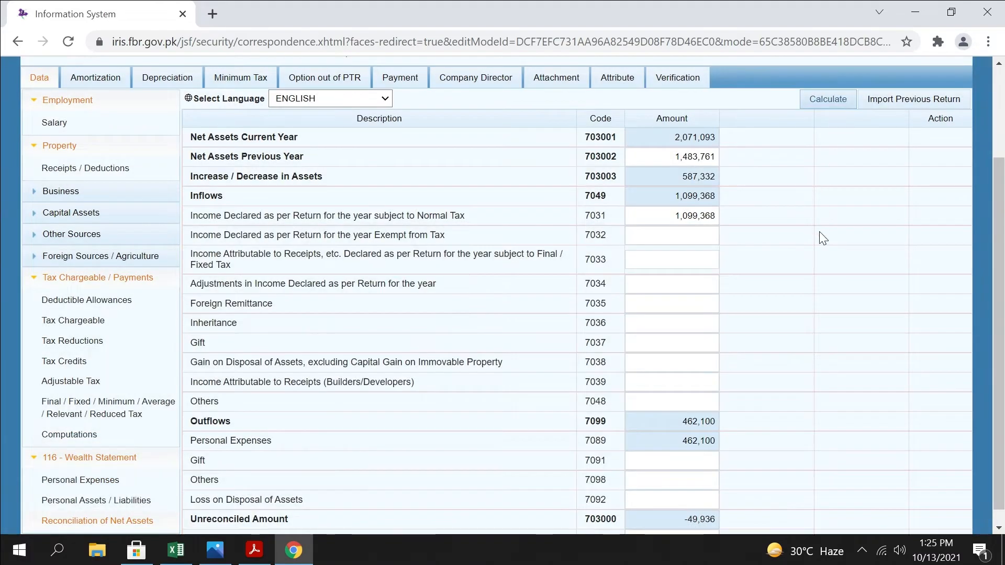
double_click(702, 503)
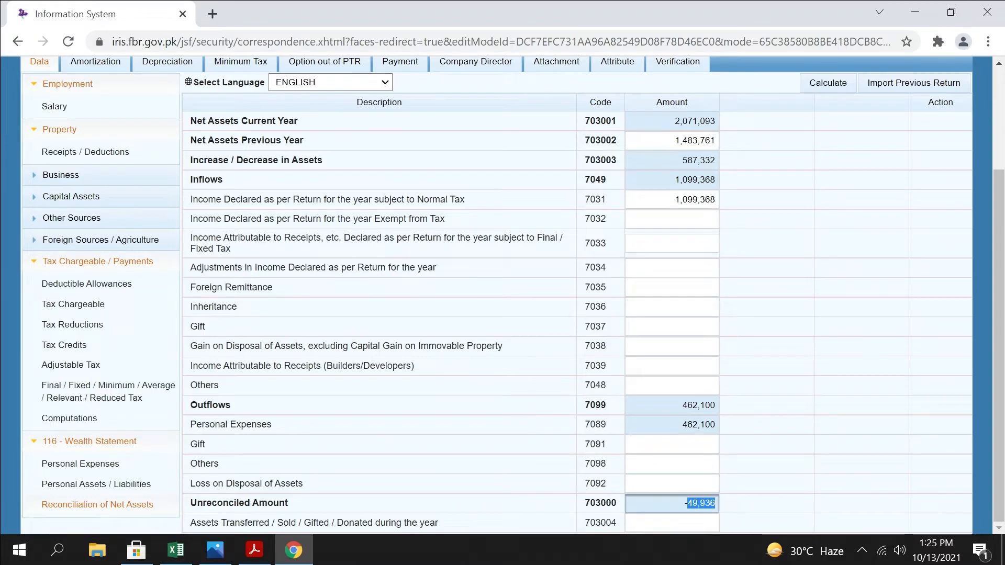
Enter 24,968 as Rates / Taxes / Charge / Cess in Personal Expenses and recalculate
left_click(78, 466)
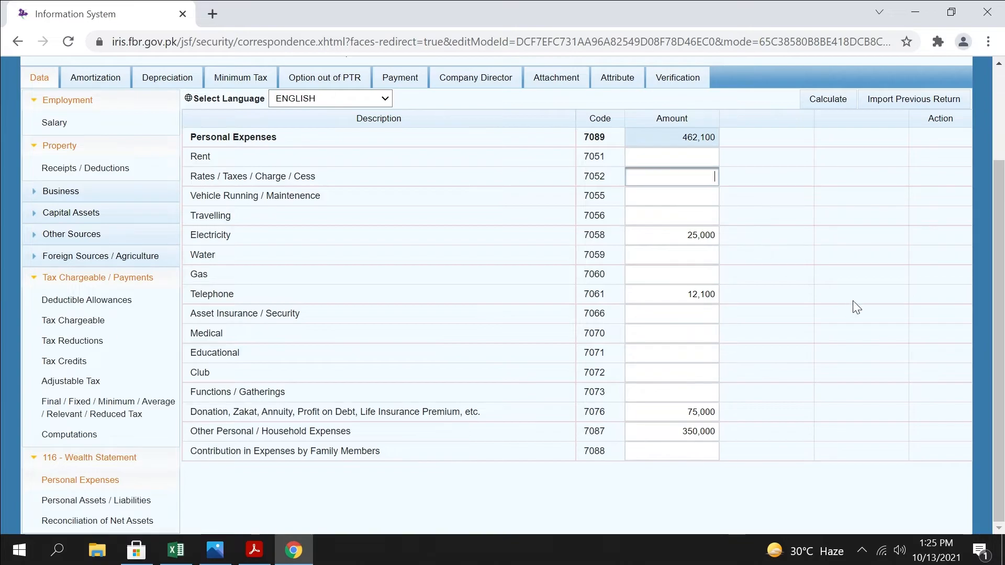
type("24968")
left_click(831, 100)
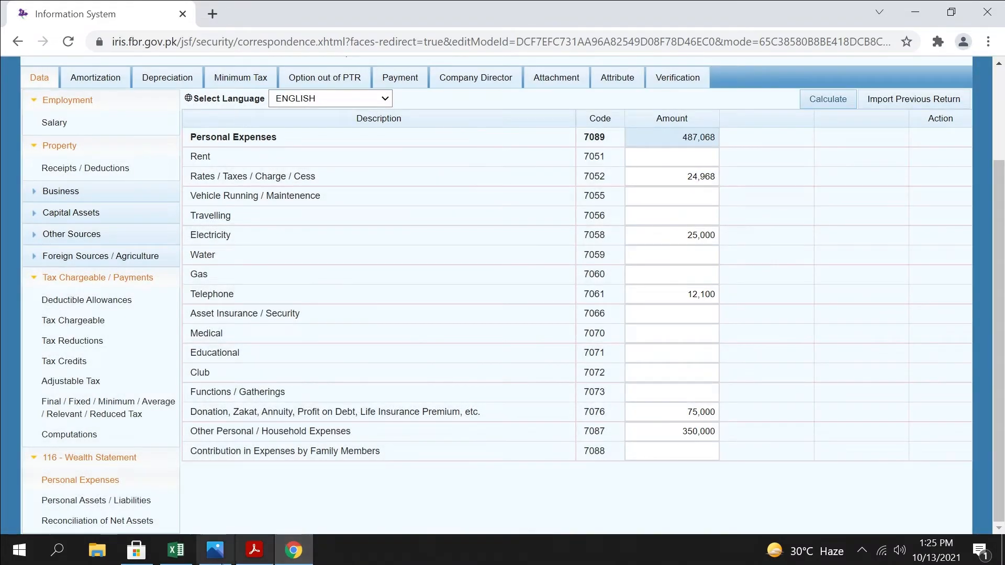
Switch to the TAX workbook in Excel and enter 93000 in cell K18 and 13950 in cell K19
left_click(178, 550)
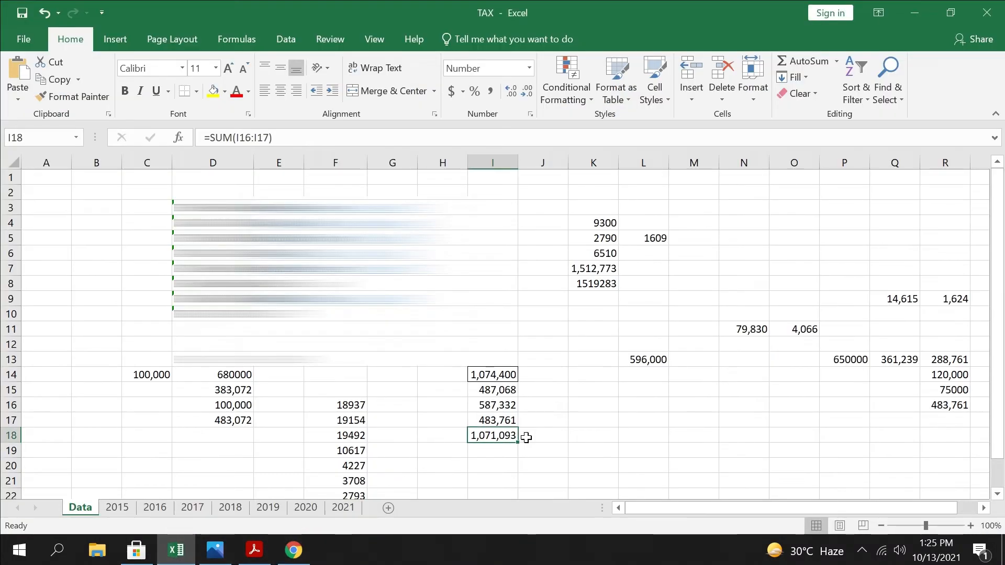
left_click(590, 439)
type("9")
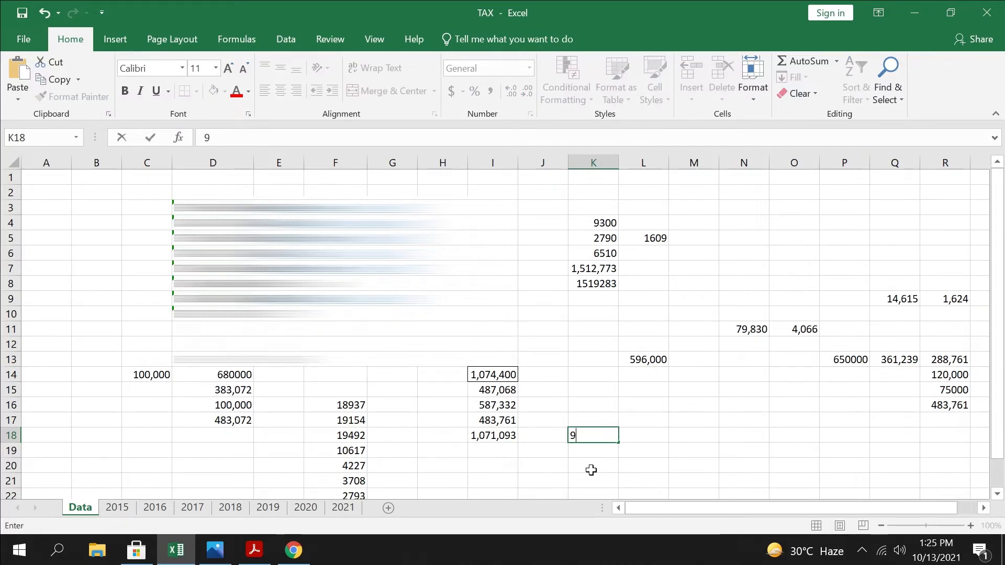
type("3000")
key("Return")
type("1950")
key("BackSpace")
key("BackSpace")
type("3950")
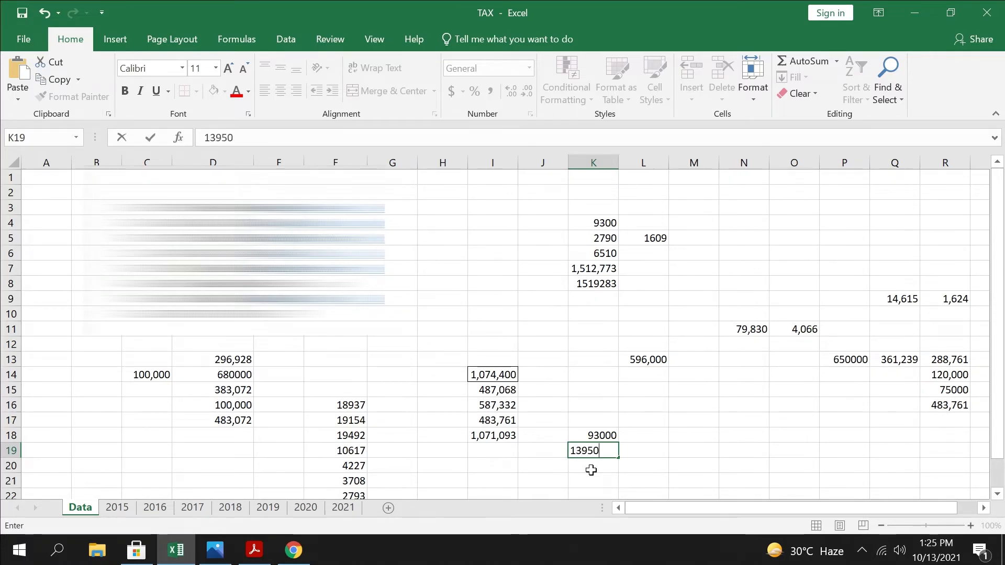
key("Return")
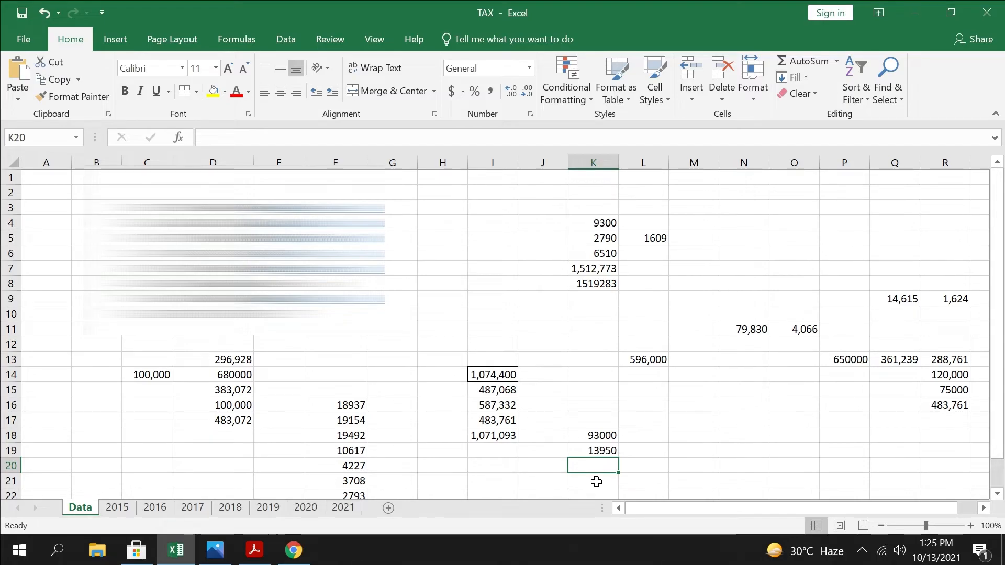
Subtract K19 from K18 with a formula in cell K20
type("=")
left_click(613, 444)
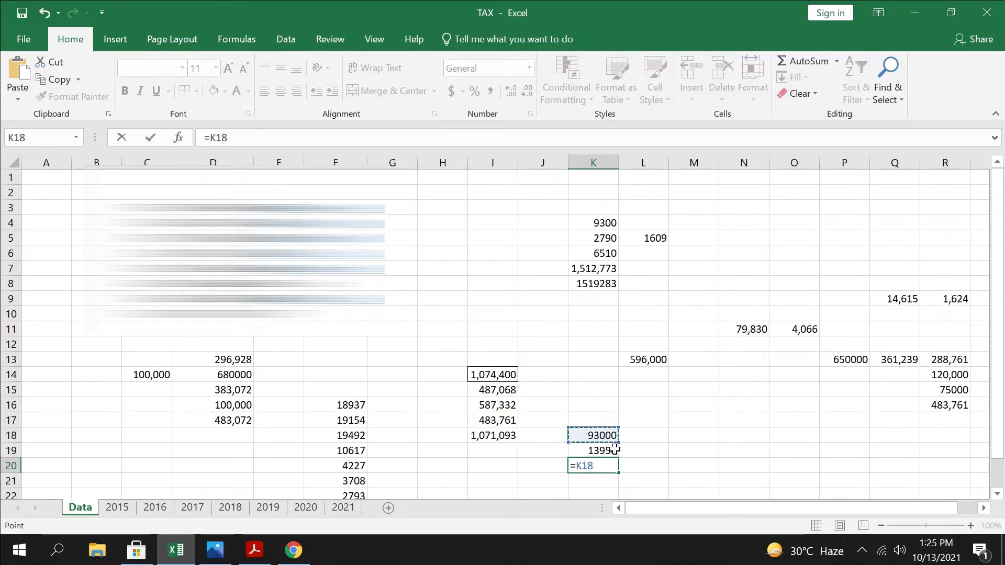
type("-")
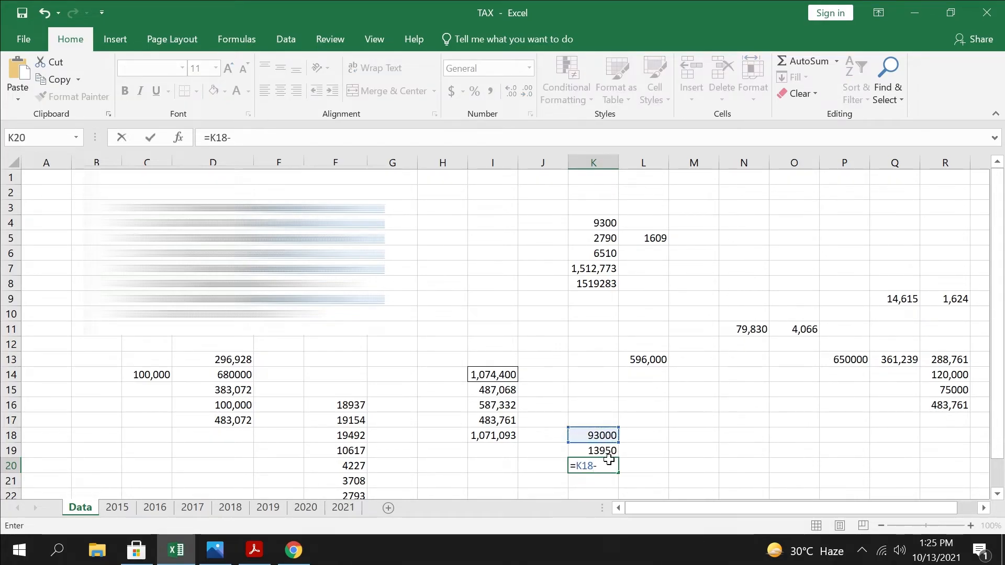
left_click(612, 453)
key("Return")
key("Up")
Copy the result in K20 into cell I19 as a plain value, and sum I18 and I19 in cell I20
key("ctrl+c")
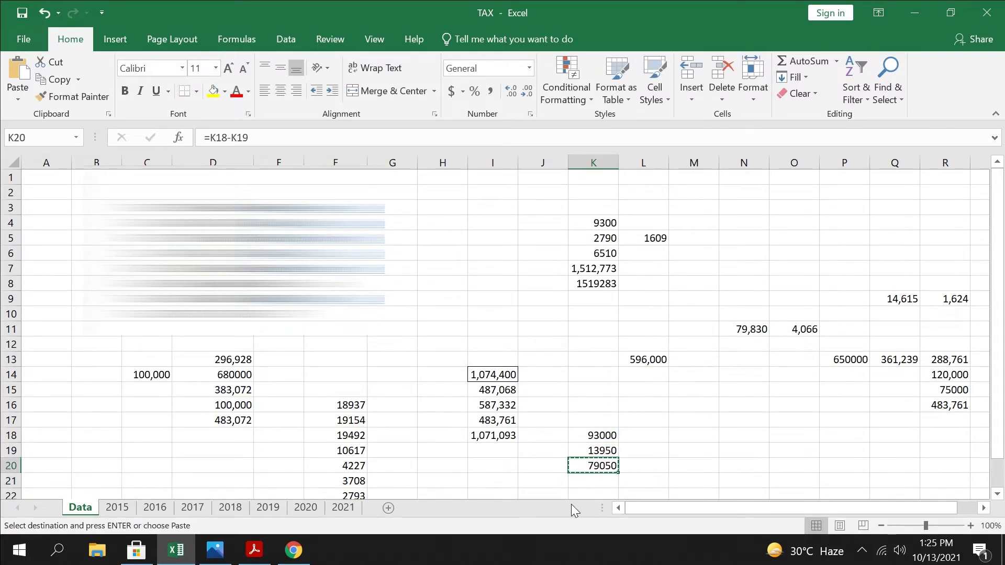
left_click(514, 457)
key("ctrl+v")
key("alt+h")
key("v")
key("v")
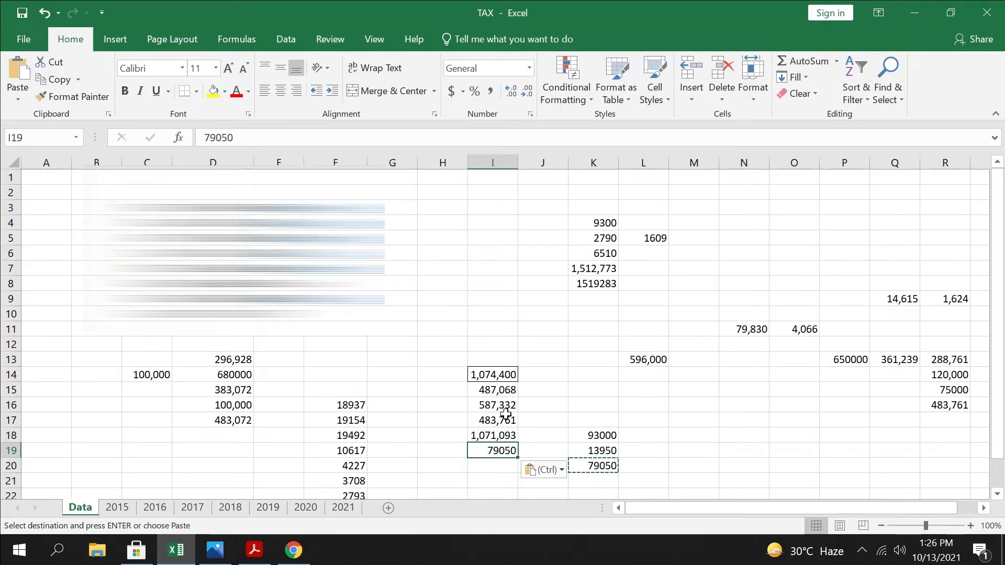
left_click_drag(488, 438, 488, 470)
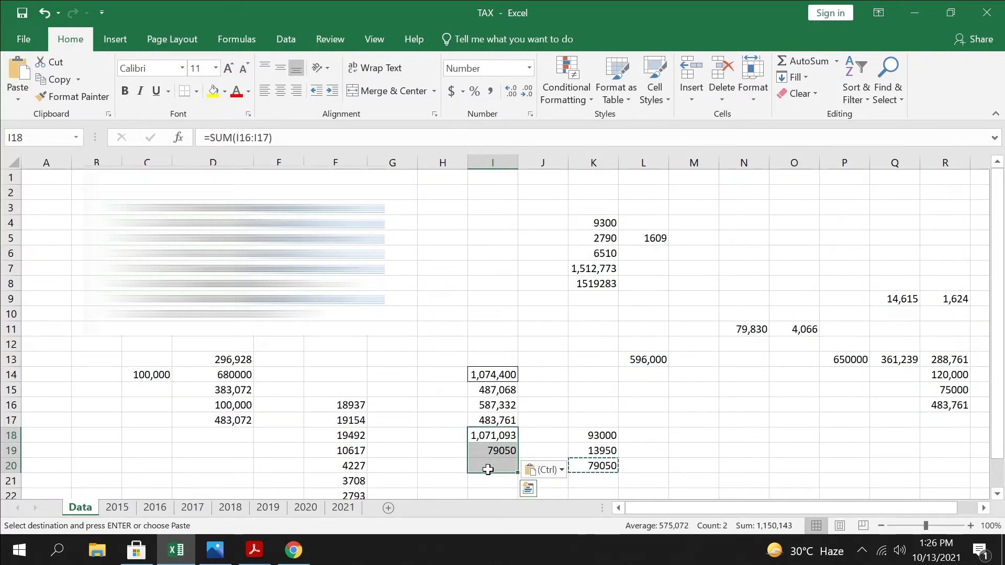
key("alt+=")
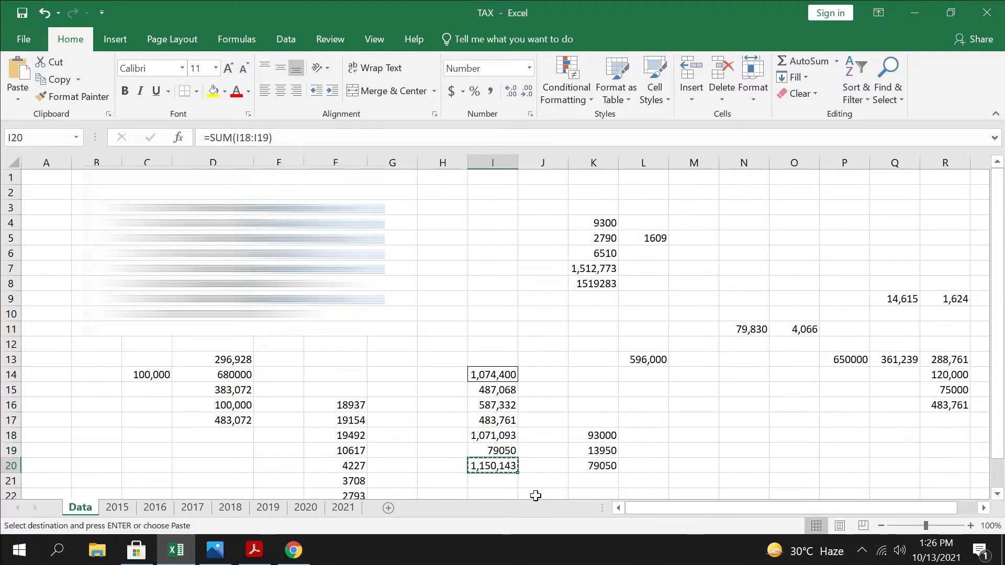
Switch to Chrome, paste the I20 total, 1,150,143, as Cash (Non-Business) in Personal Assets / Liabilities and recalculate
left_click(169, 559)
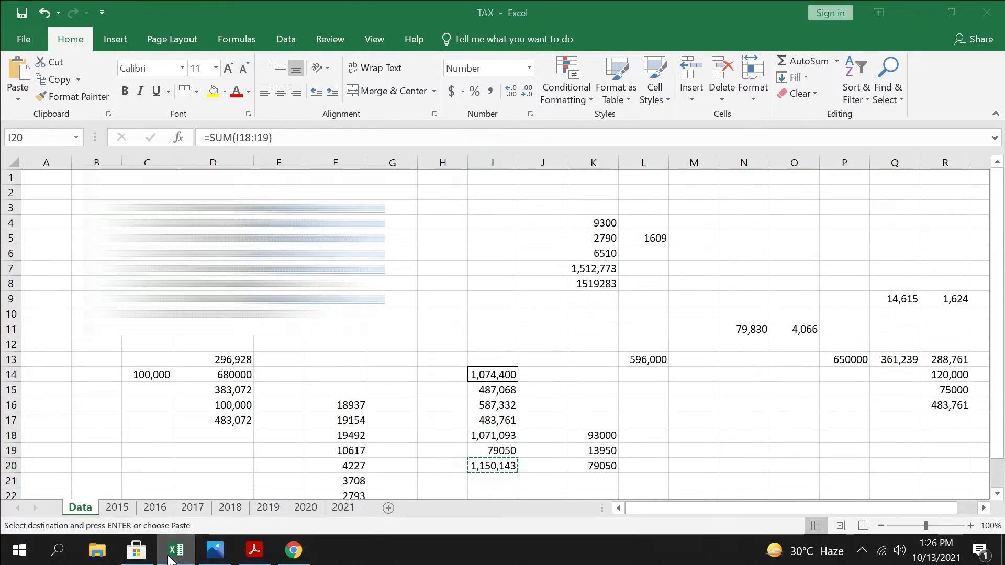
left_click(90, 502)
left_click(691, 411)
key("ctrl+v")
left_click(835, 99)
left_click(838, 100)
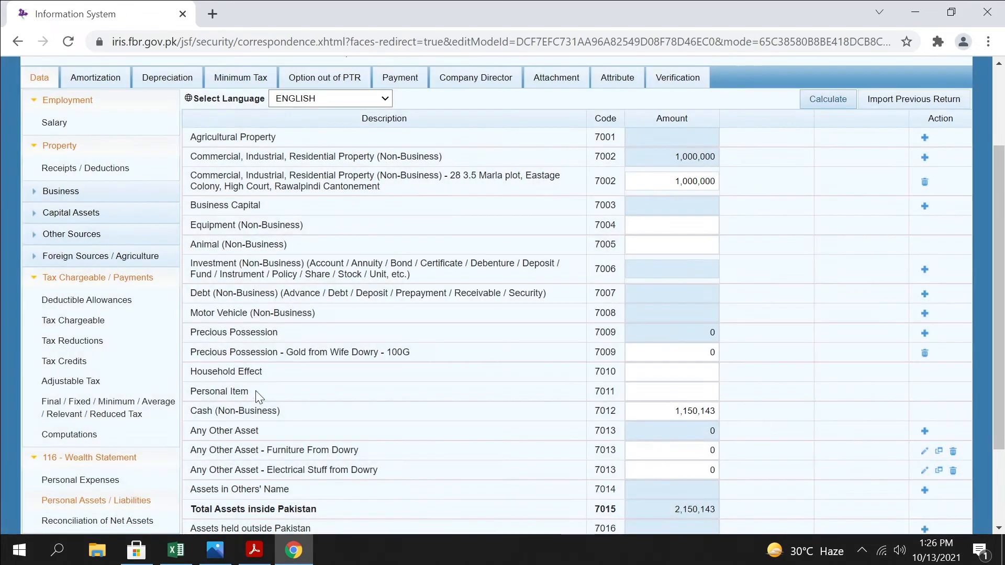
Recalculate Reconciliation of Net Assets with the updated cash amount and select the Unreconciled Amount
left_click(126, 521)
left_click(836, 104)
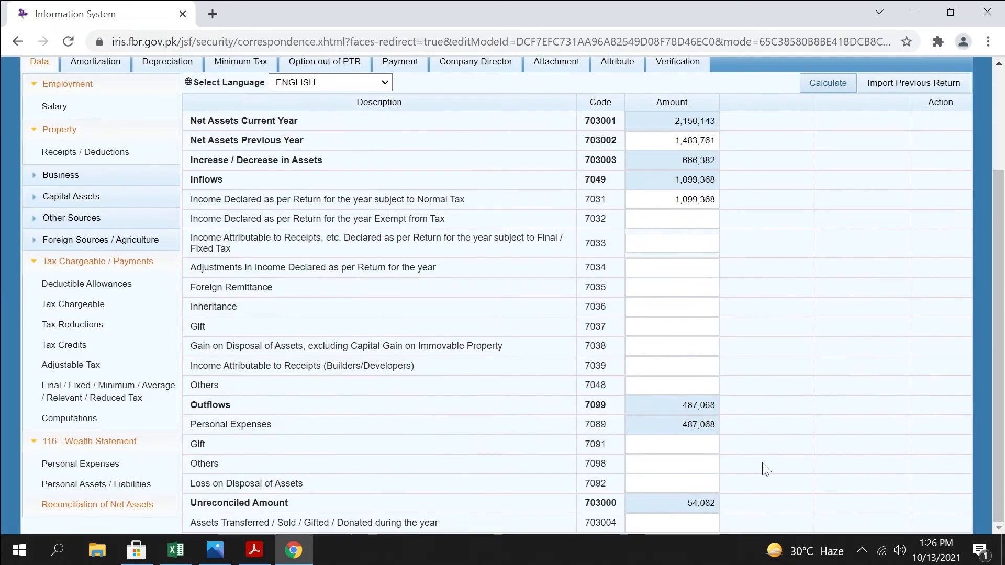
left_click_drag(679, 504, 897, 497)
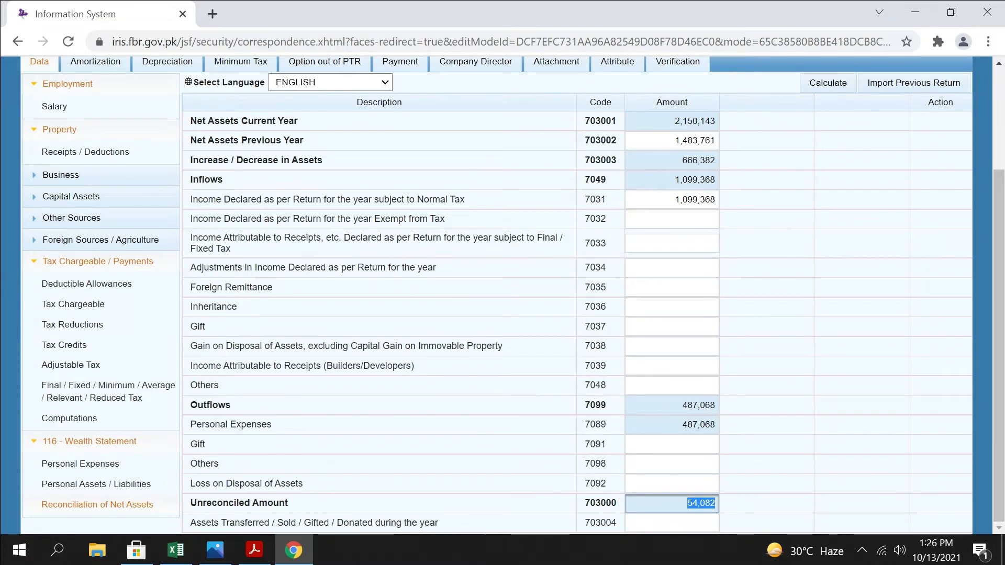
Enter 50,000 as Gain on Disposal of Assets and 750,000 as Assets Transferred / Sold / Gifted / Donated, and recalculate the reconciliation
left_click_drag(219, 330, 175, 328)
left_click(197, 318)
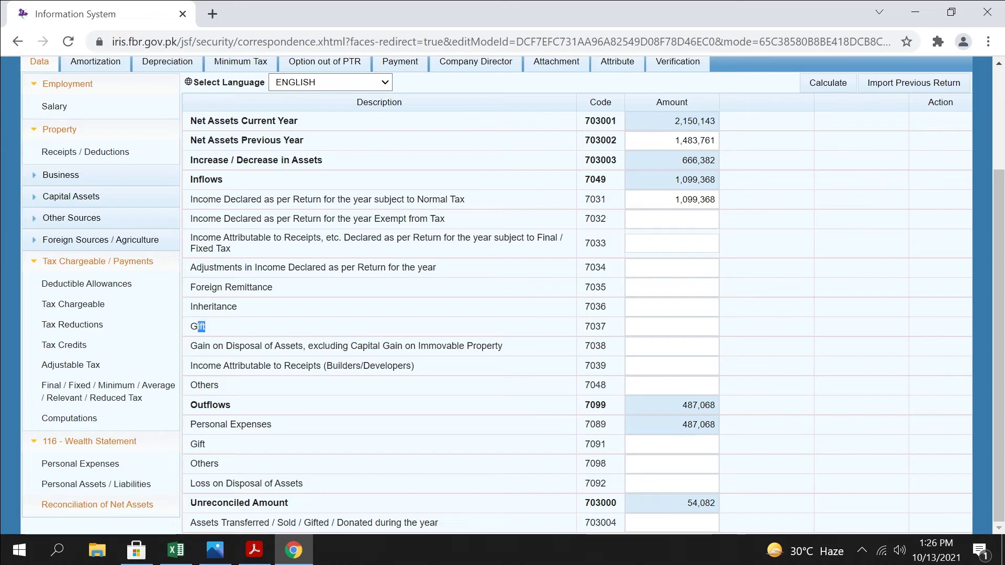
left_click(672, 327)
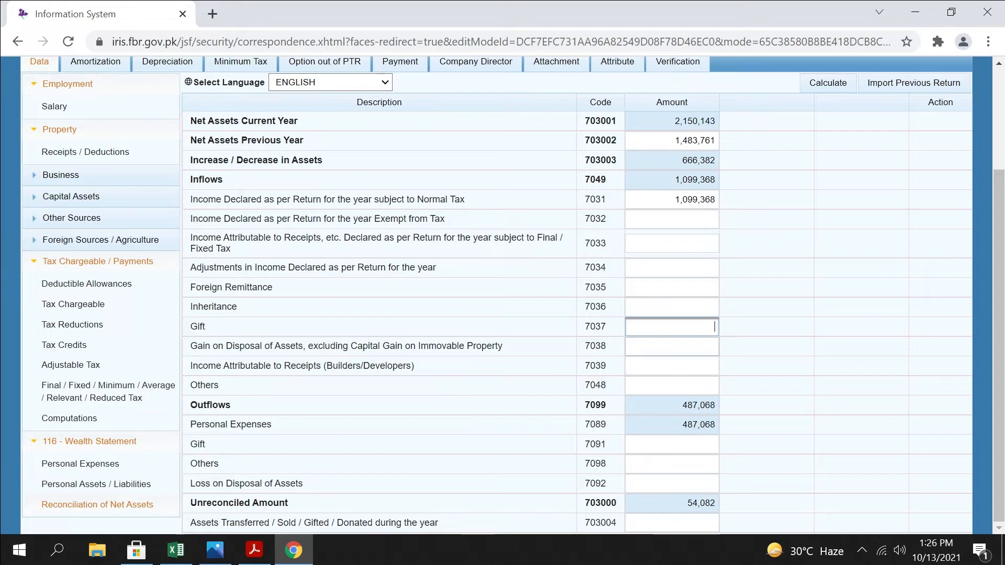
left_click_drag(525, 345, 220, 345)
key("Tab")
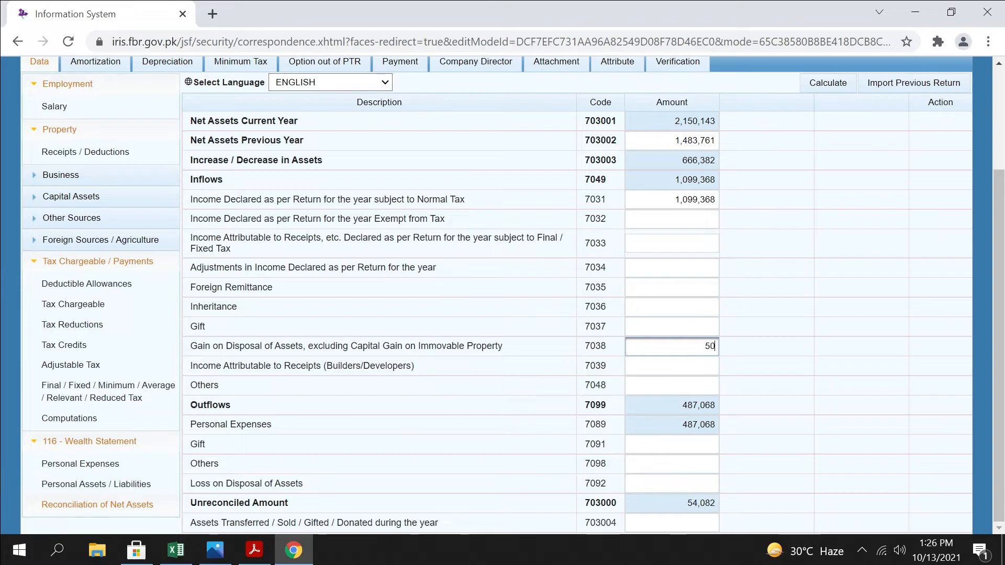
left_click(684, 525)
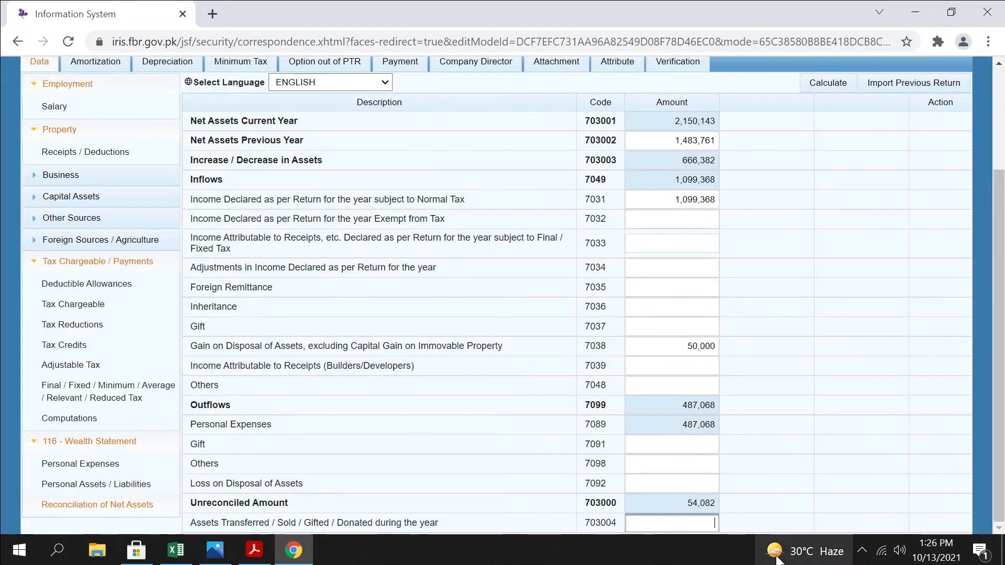
type("750000")
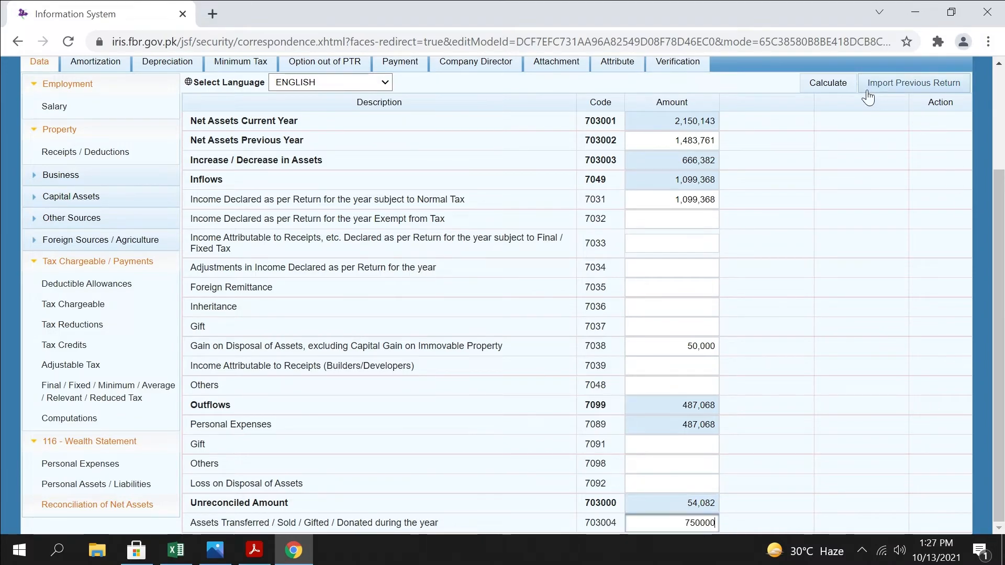
left_click(838, 82)
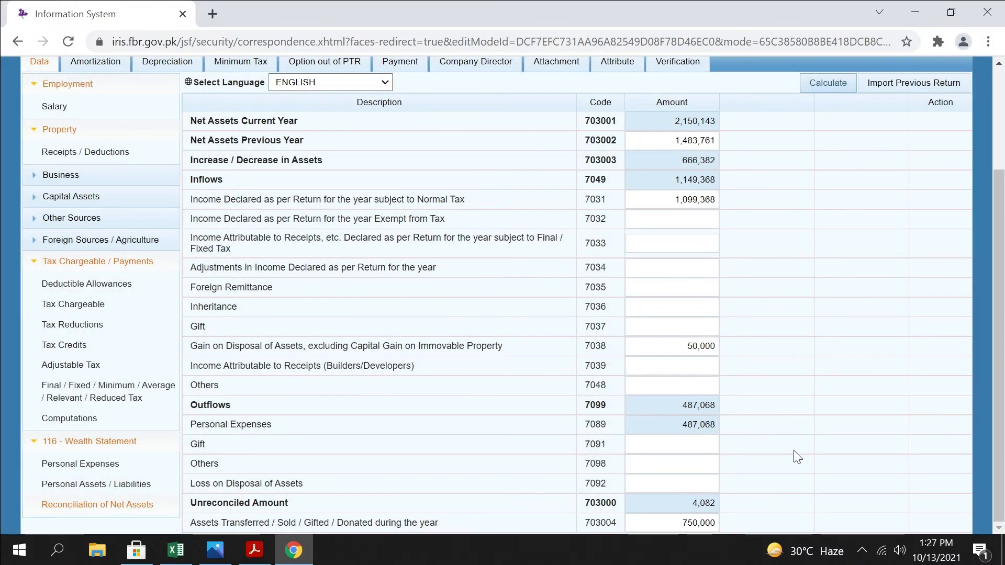
Review the two asset disposal amounts, and check Cash (Non-Business) in Personal Assets / Liabilities
left_click(696, 347)
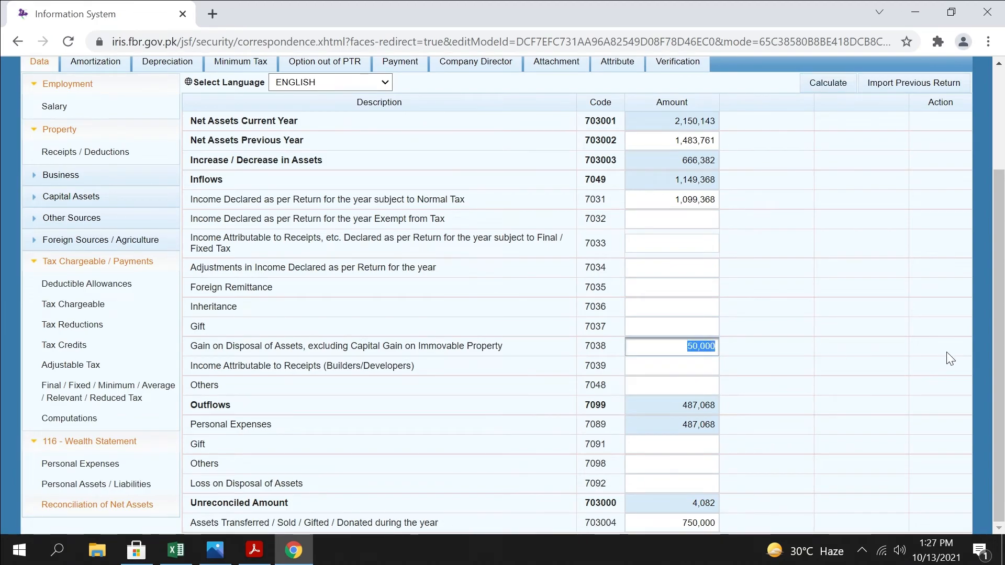
left_click(687, 346)
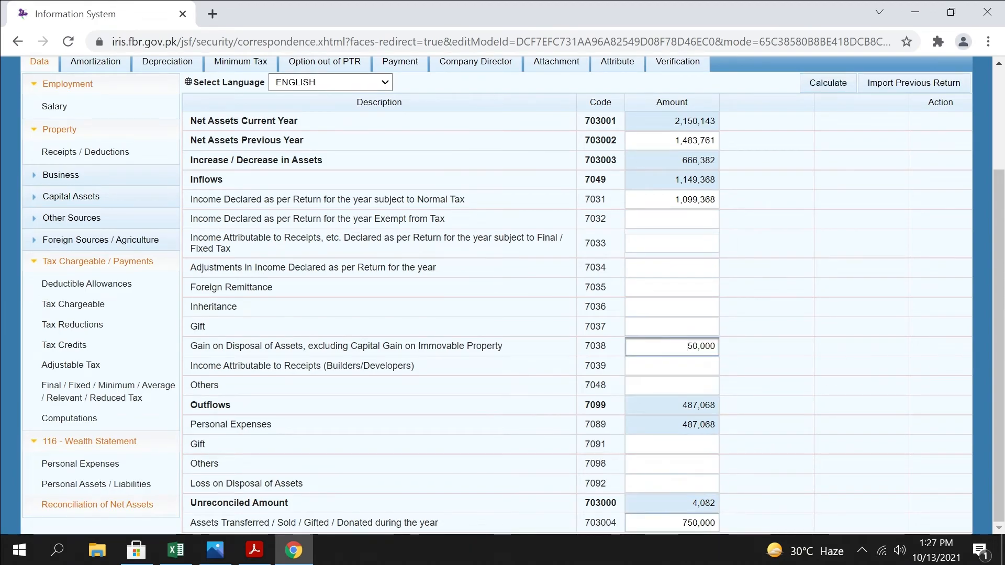
left_click(681, 523)
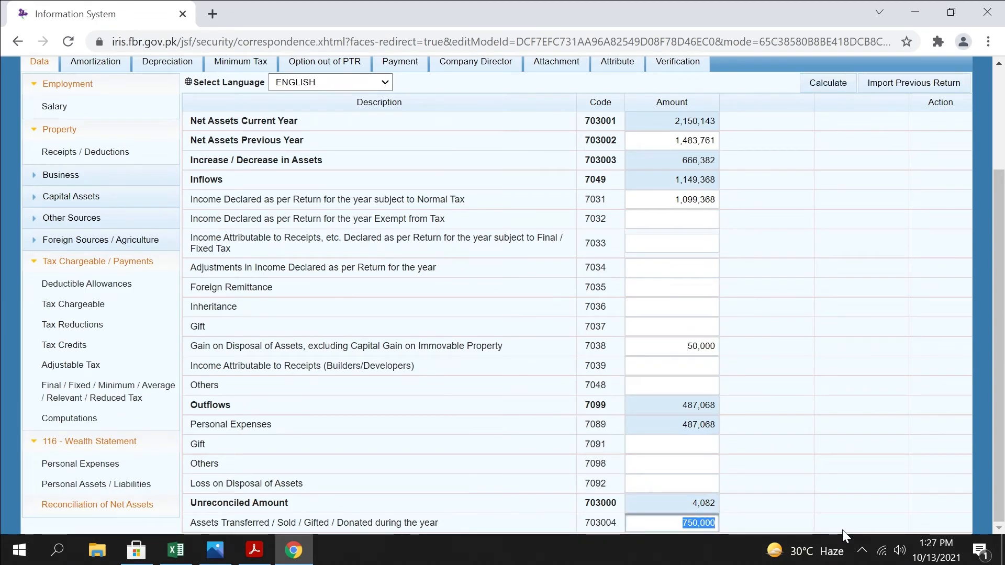
left_click(103, 483)
left_click_drag(699, 395, 676, 396)
key("ctrl+a")
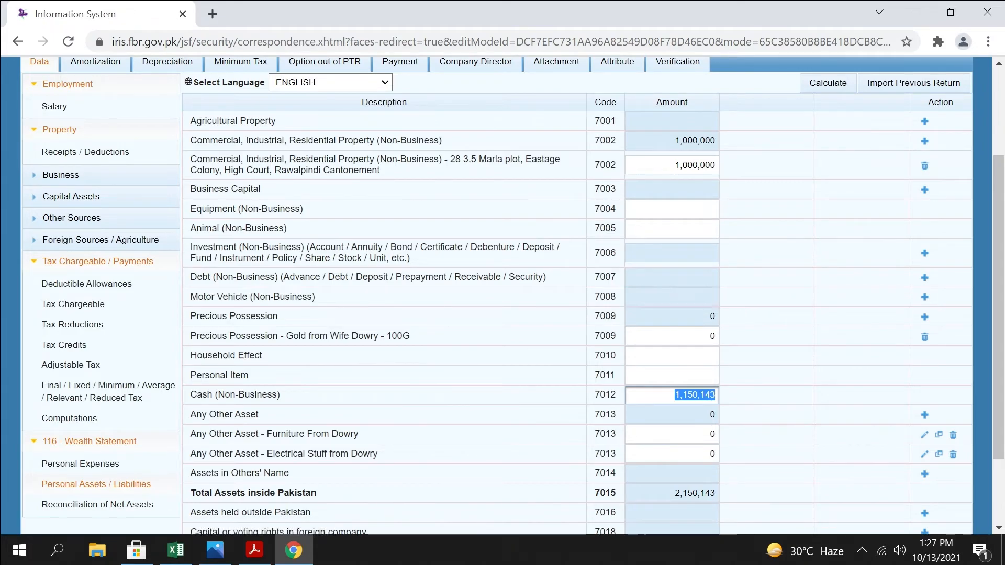
In Reconciliation of Net Assets, clear the assets transferred and gain on disposal amounts, and recalculate
left_click(123, 505)
left_click_drag(679, 524, 969, 555)
key("BackSpace")
left_click(702, 347)
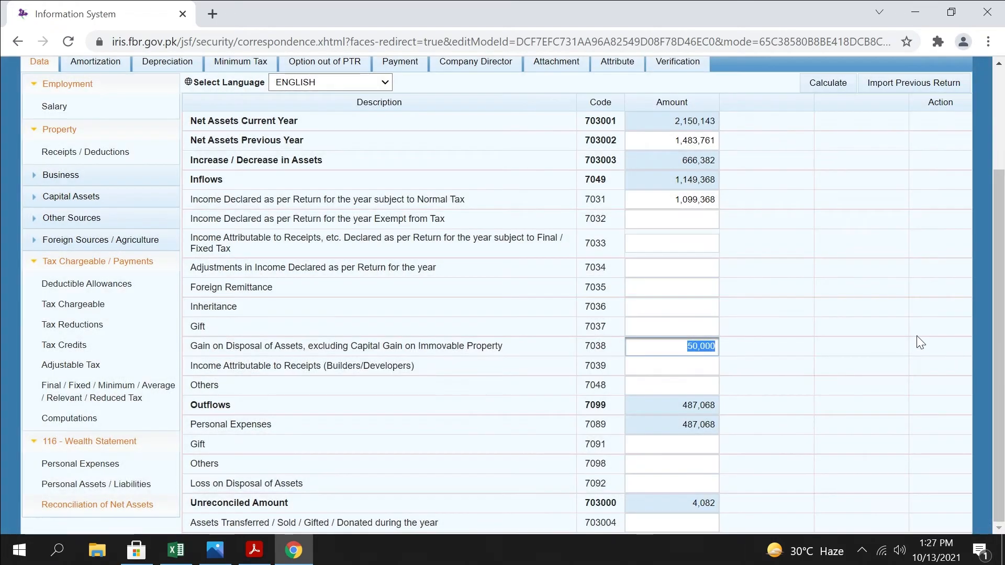
key("BackSpace")
left_click(831, 80)
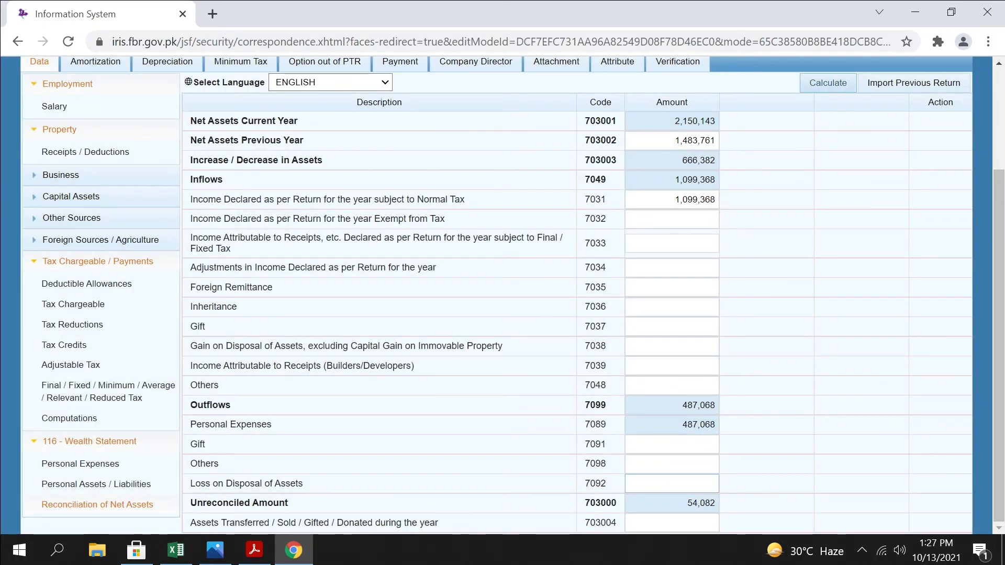
Examine the Unreconciled Amount, Personal Assets / Liabilities and Computations, and return to Reconciliation of Net Assets
left_click_drag(704, 504, 827, 514)
left_click(828, 515)
left_click_drag(687, 504, 726, 503)
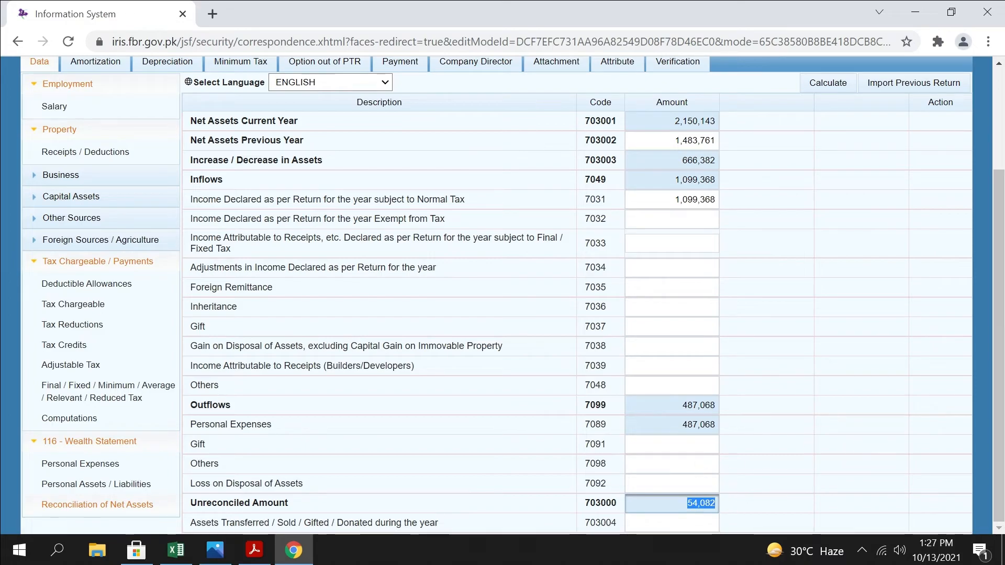
left_click(105, 484)
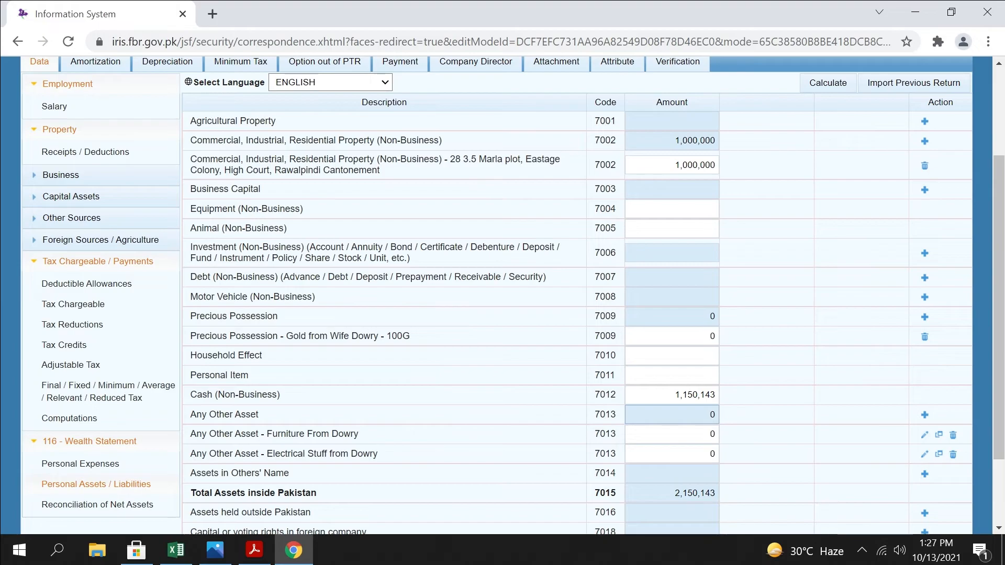
scroll(672, 416, "down", 2)
scroll(672, 416, "up", 1)
scroll(672, 415, "down", 1)
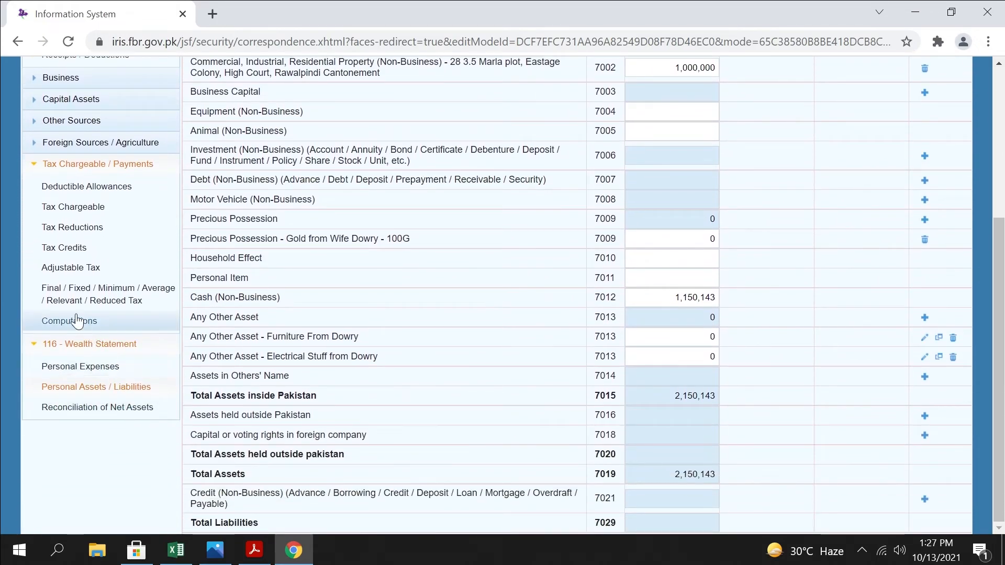
left_click(95, 317)
scroll(542, 341, "up", 1)
scroll(542, 341, "down", 5)
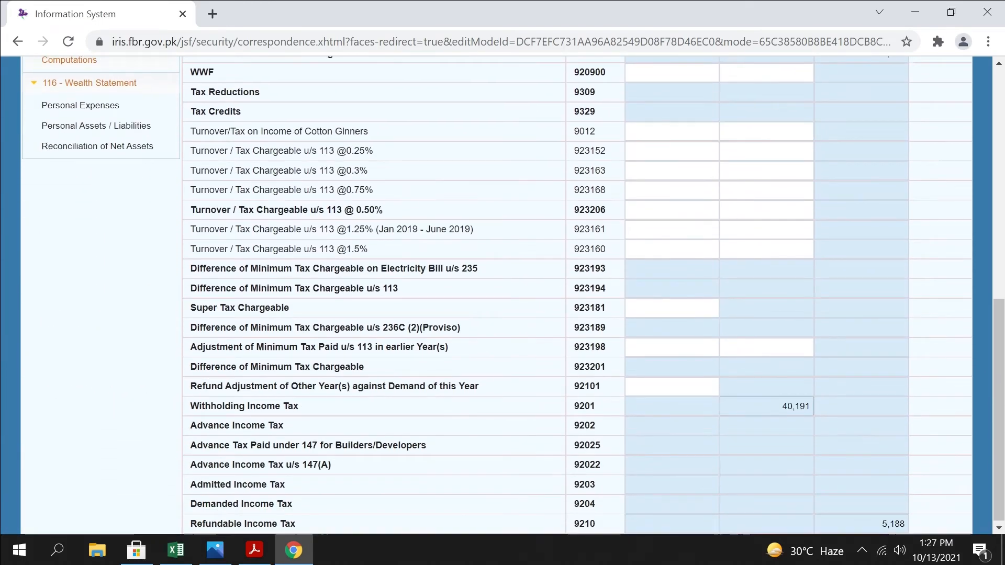
scroll(54, 439, "up", 6)
right_click(76, 460)
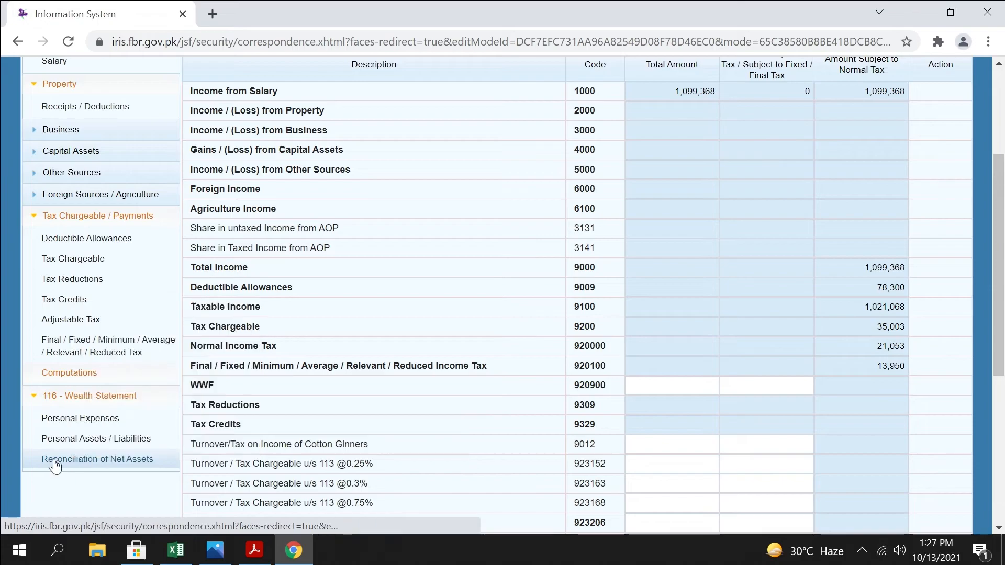
left_click(49, 459)
right_click(683, 506)
left_click(704, 494)
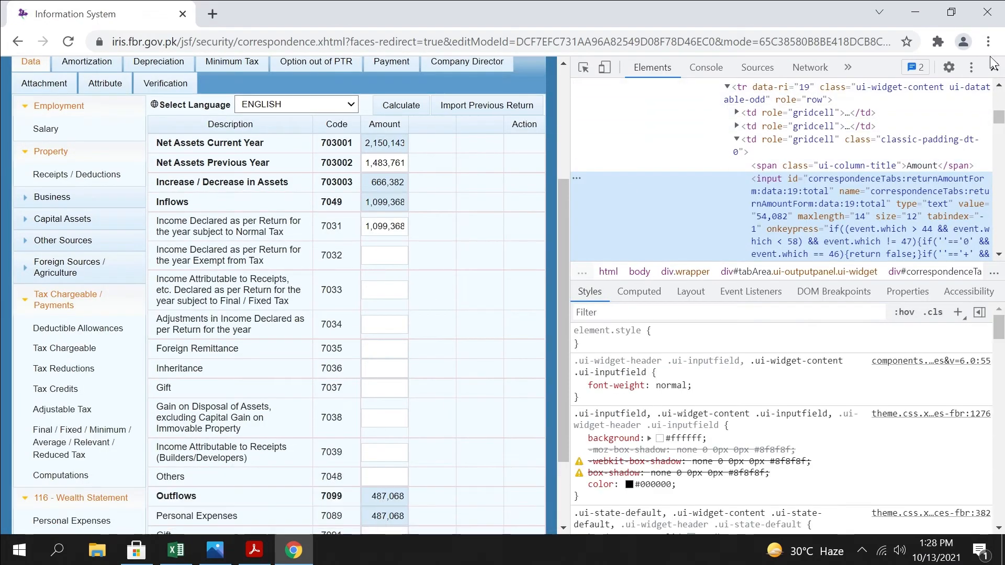
left_click(995, 67)
Copy the Unreconciled Amount, 54,082, into the Others inflow (code 7048), recalculate, and check the Unreconciled Amount
left_click_drag(698, 503, 725, 512)
key("ctrl+c")
left_click(702, 385)
key("ctrl+v")
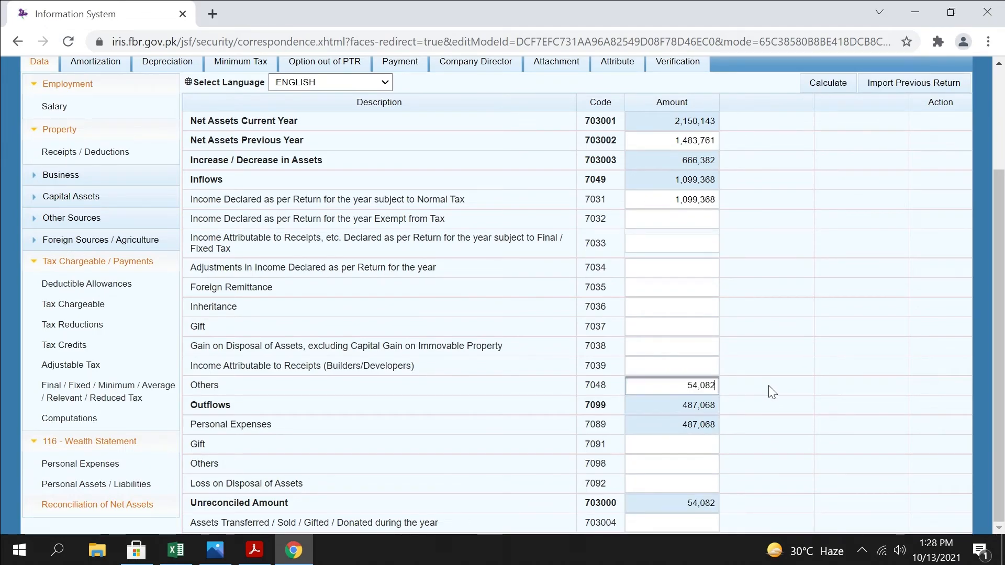
left_click(833, 83)
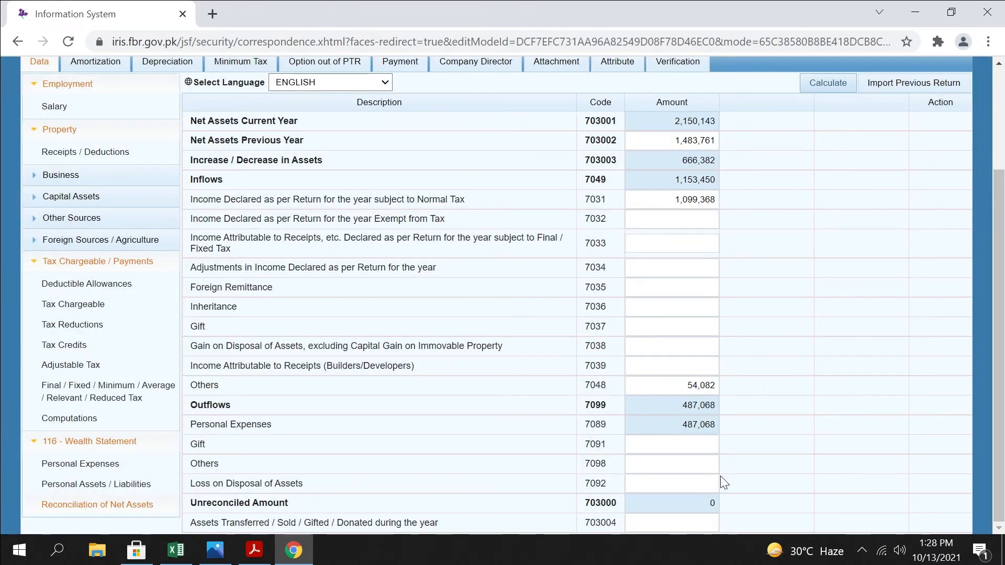
double_click(712, 503)
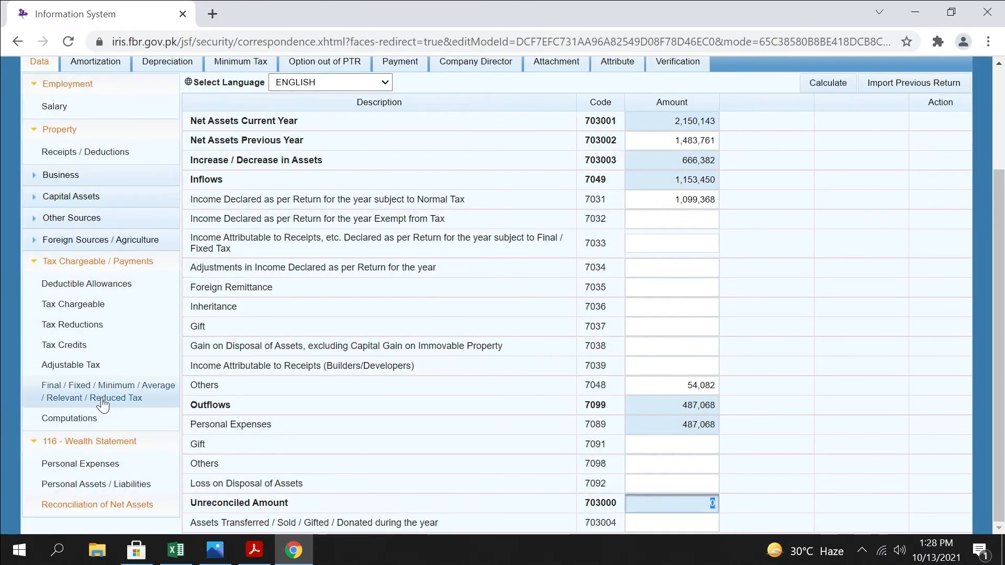
Review the Computations, Final / Fixed / Minimum Tax and Deductible Allowances sections of the return
left_click(76, 422)
scroll(767, 335, "down", 3)
scroll(503, 293, "up", 3)
left_click(73, 391)
scroll(575, 293, "down", 15)
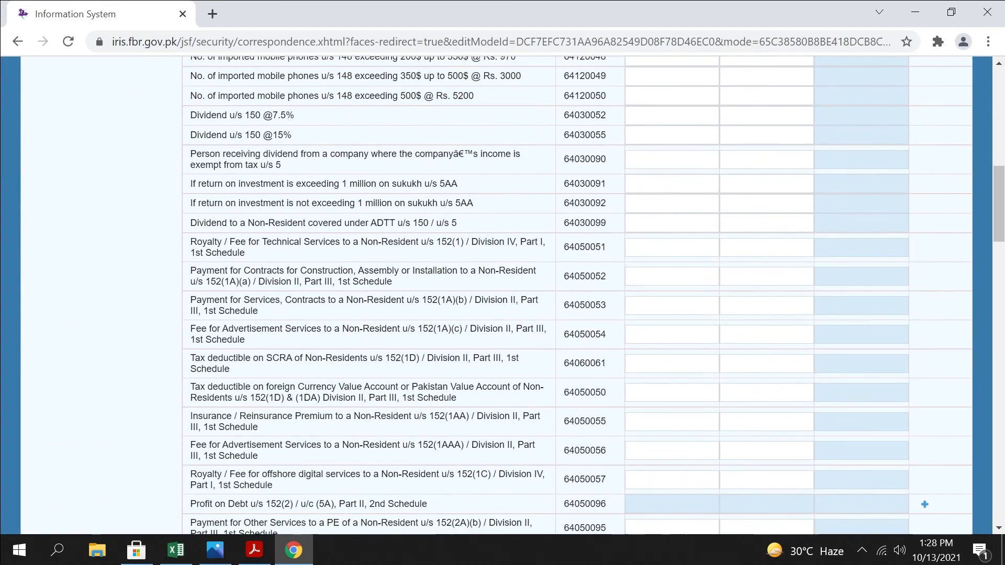
scroll(105, 384, "up", 15)
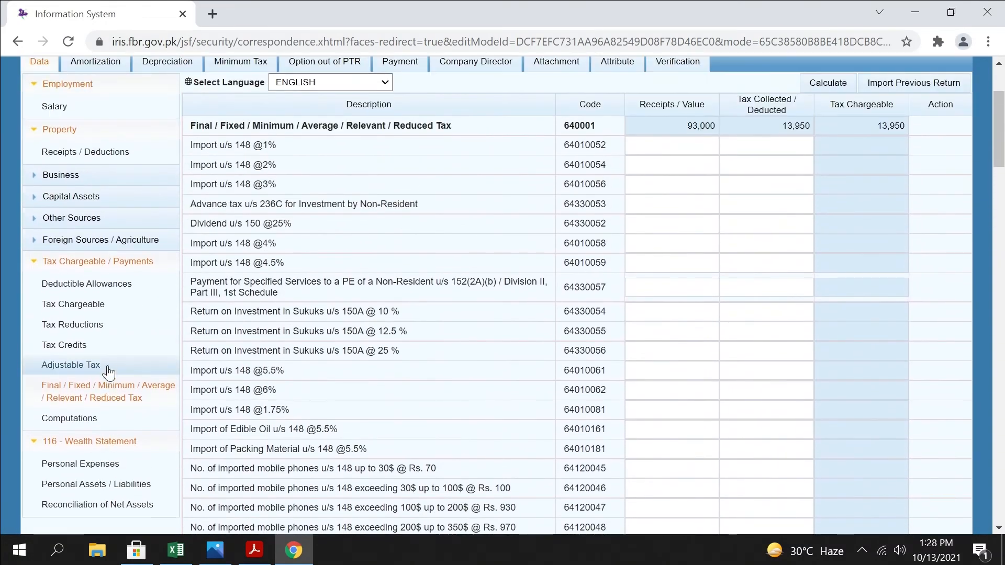
left_click(83, 287)
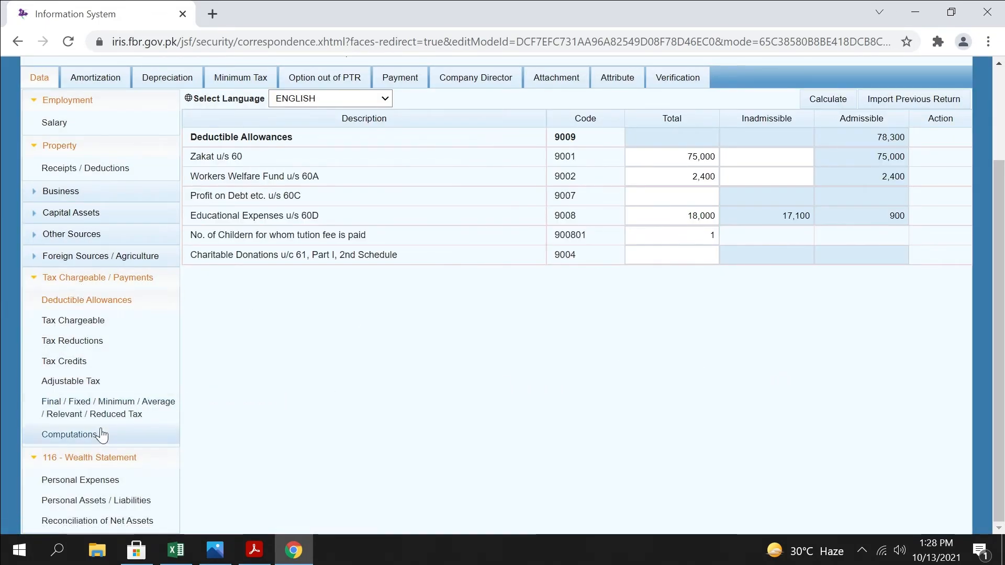
left_click(80, 434)
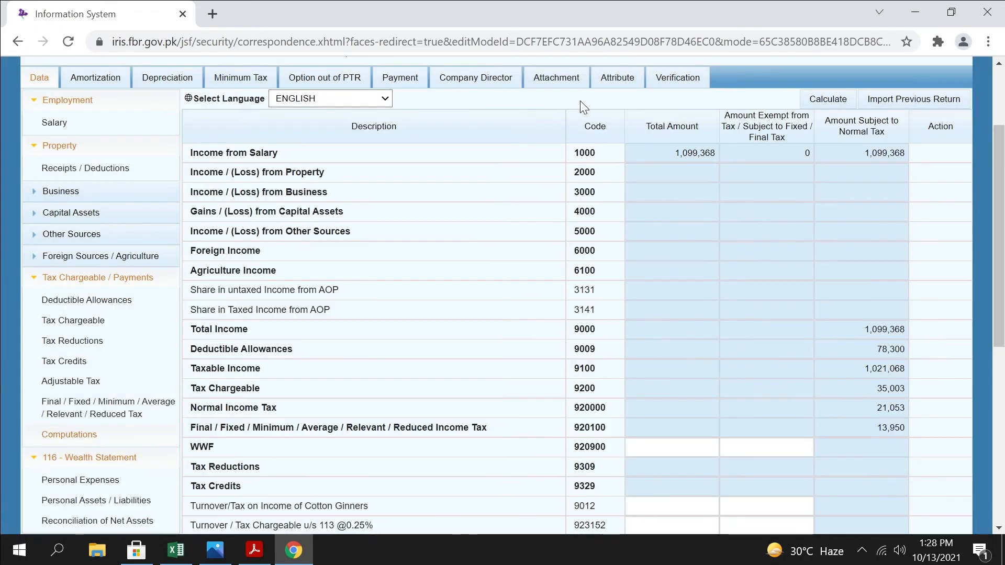
Attach "WhatsApp Image 2021-10-07 at 6.34.27 PM.jpeg" from Downloads to the return as the Final Accounts document
left_click(559, 88)
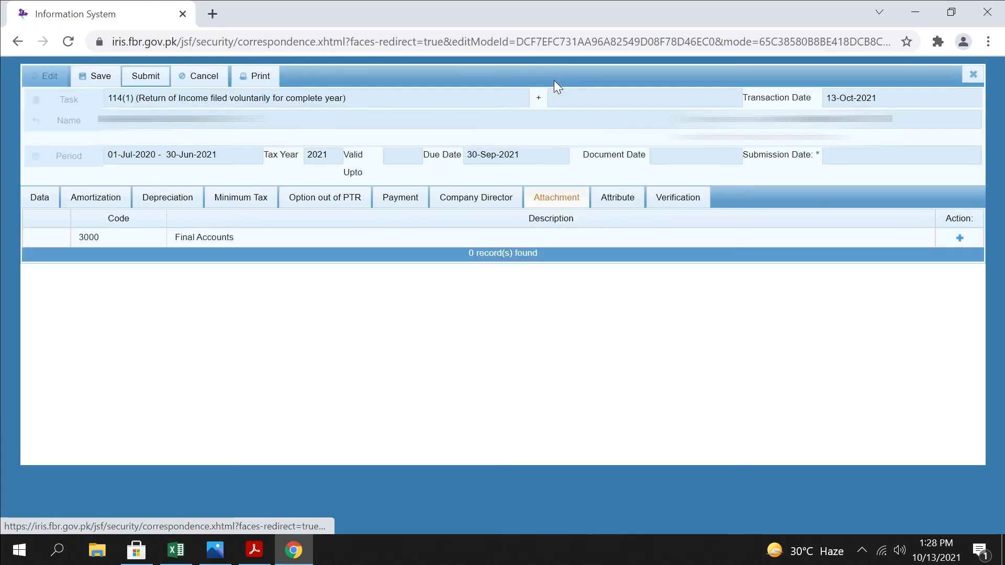
left_click(960, 238)
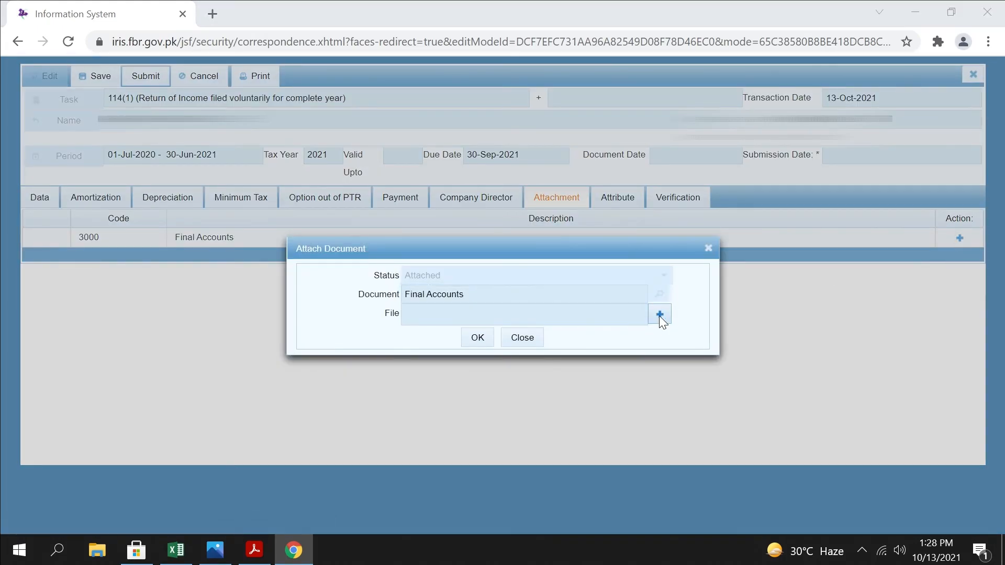
left_click(663, 317)
left_click(66, 142)
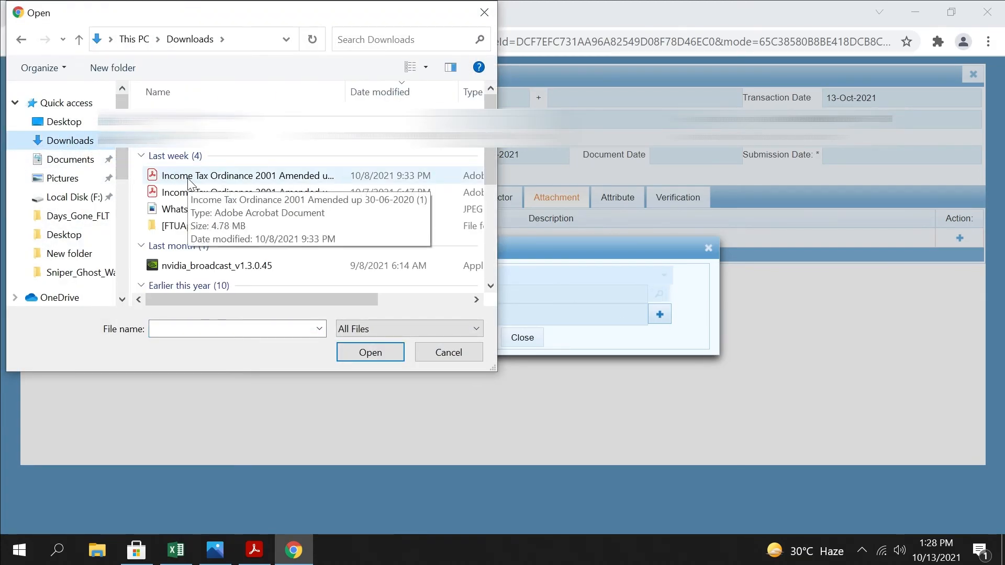
left_click(220, 209)
left_click(371, 353)
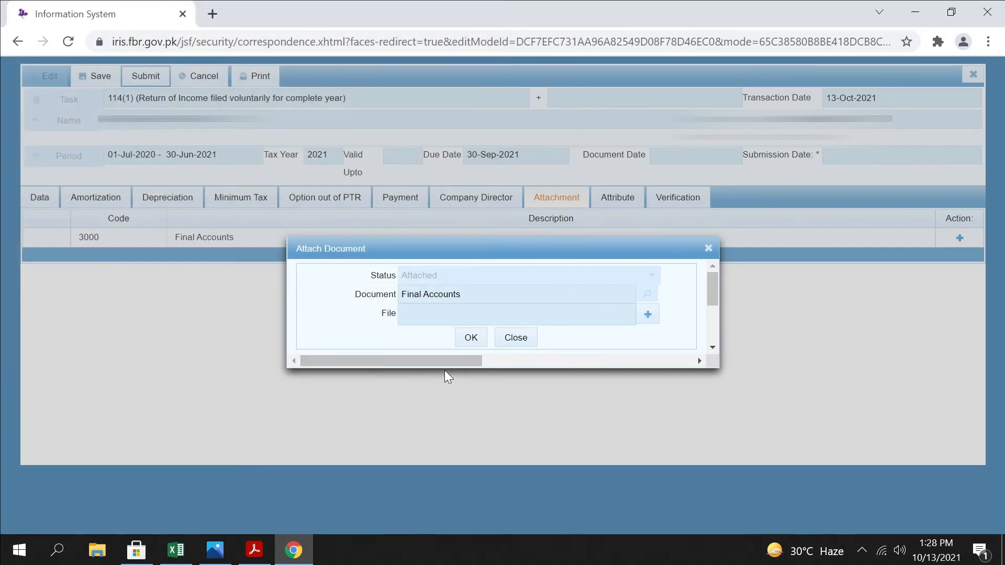
left_click(483, 338)
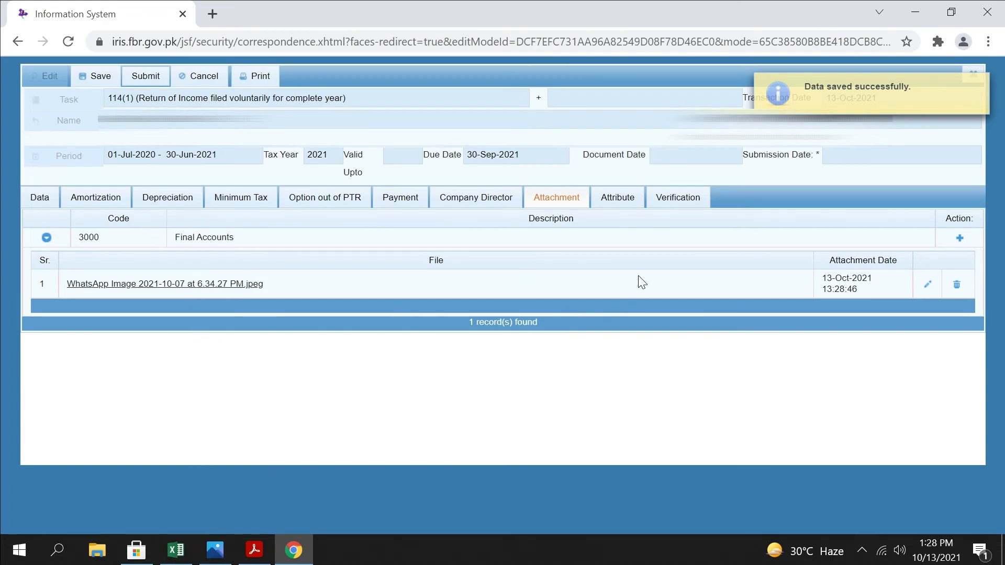
Enter the verification PIN in the return's declaration, verify it, and dismiss the notification
left_click(679, 198)
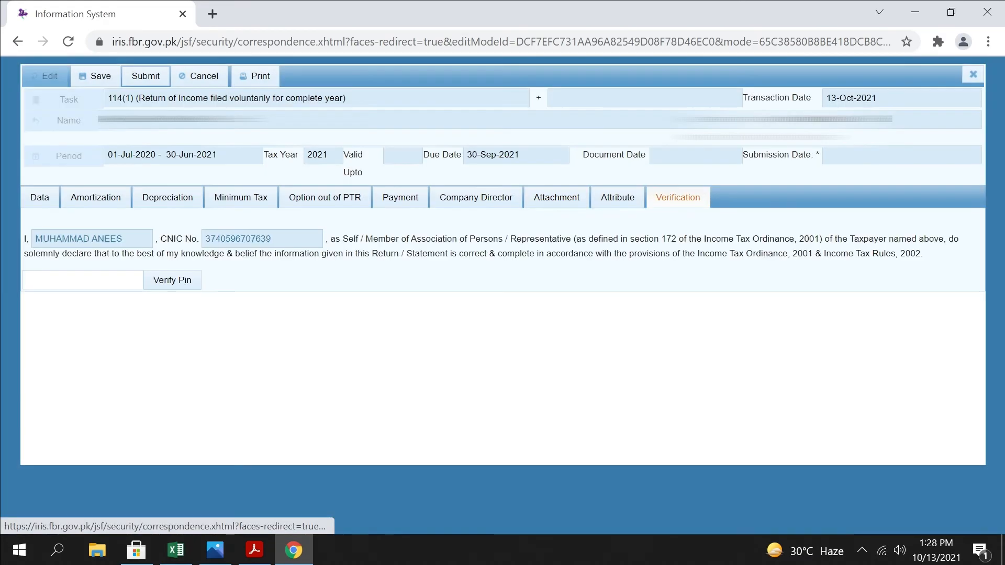
left_click(58, 276)
type("••")
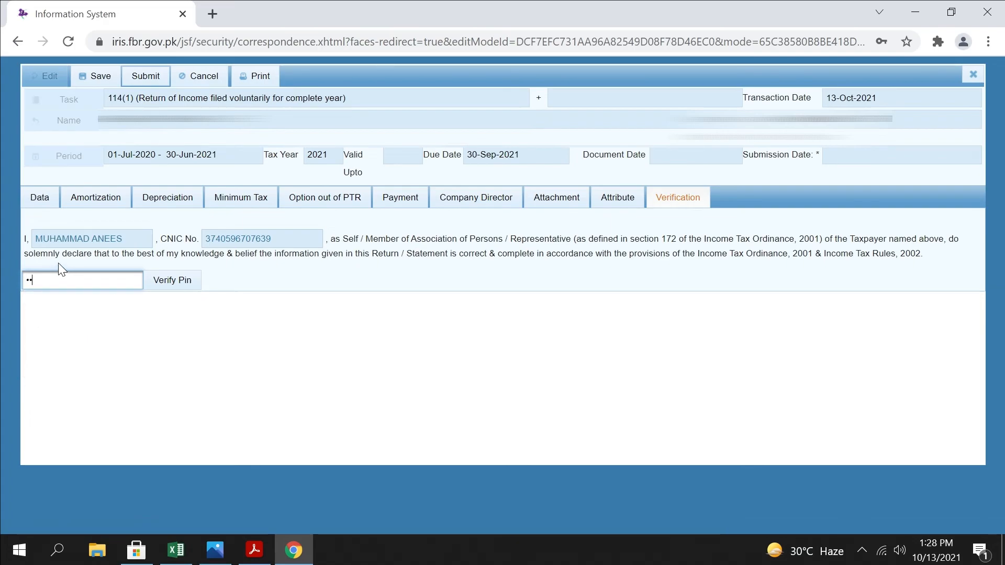
key("BackSpace")
key("BackSpace")
type("••••")
left_click(182, 282)
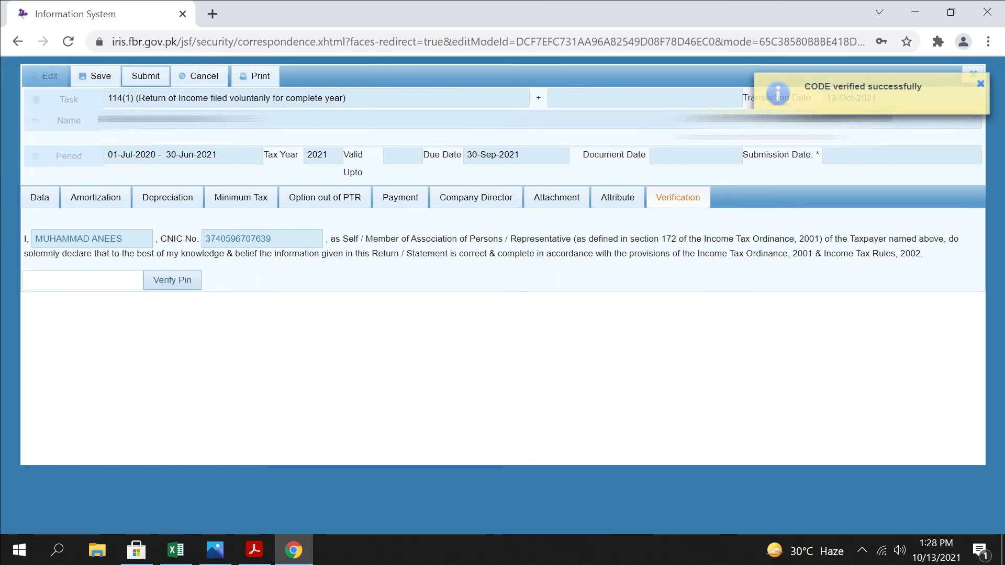
left_click(981, 84)
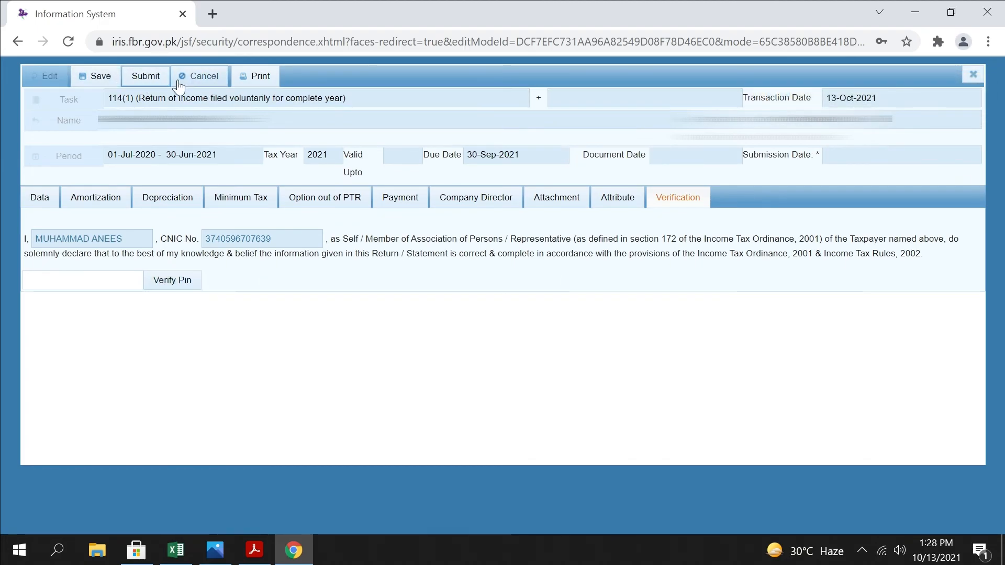
Save the return from its Data section and close it to go back to the draft declarations
left_click(41, 201)
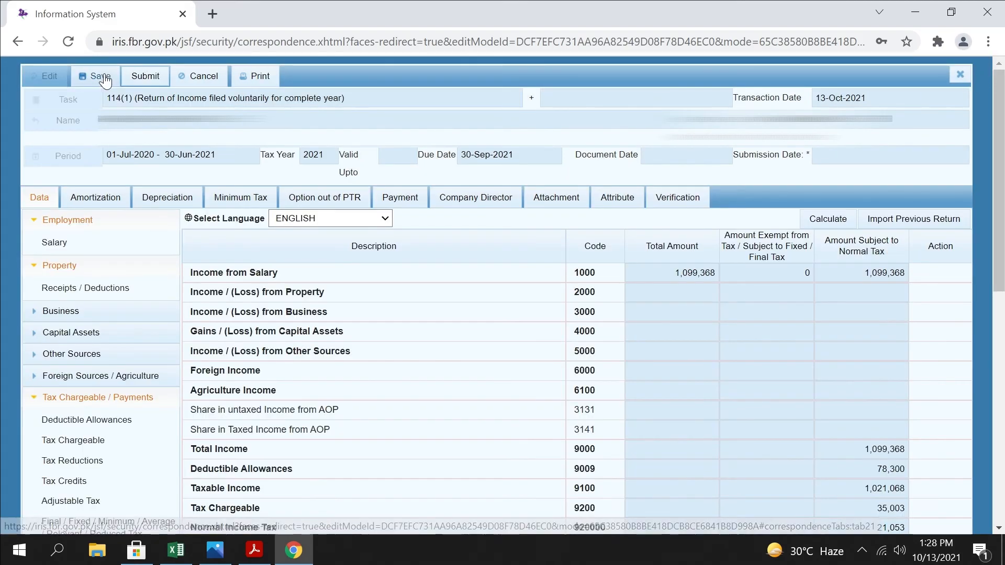
left_click(100, 76)
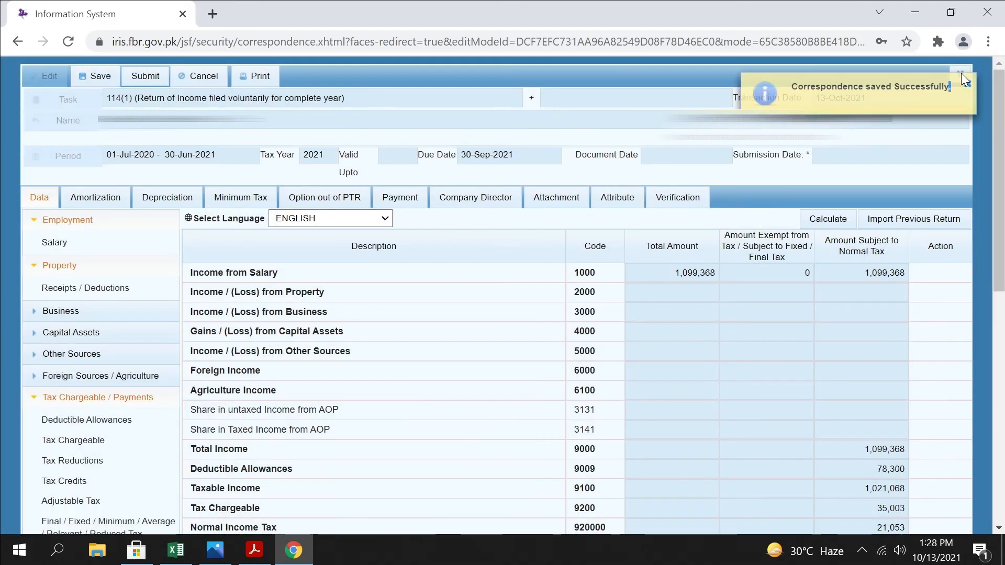
left_click(964, 77)
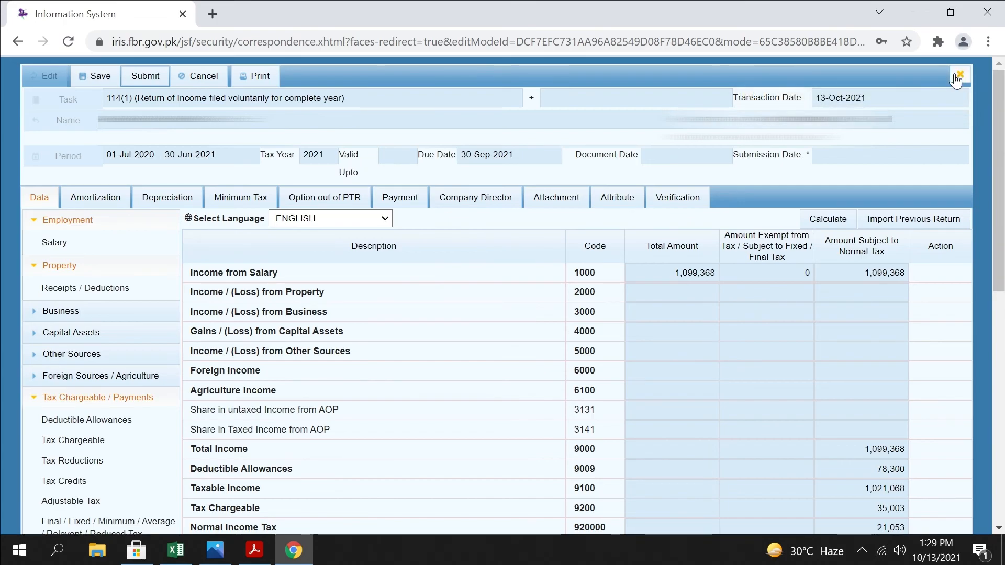
left_click(959, 76)
left_click(419, 324)
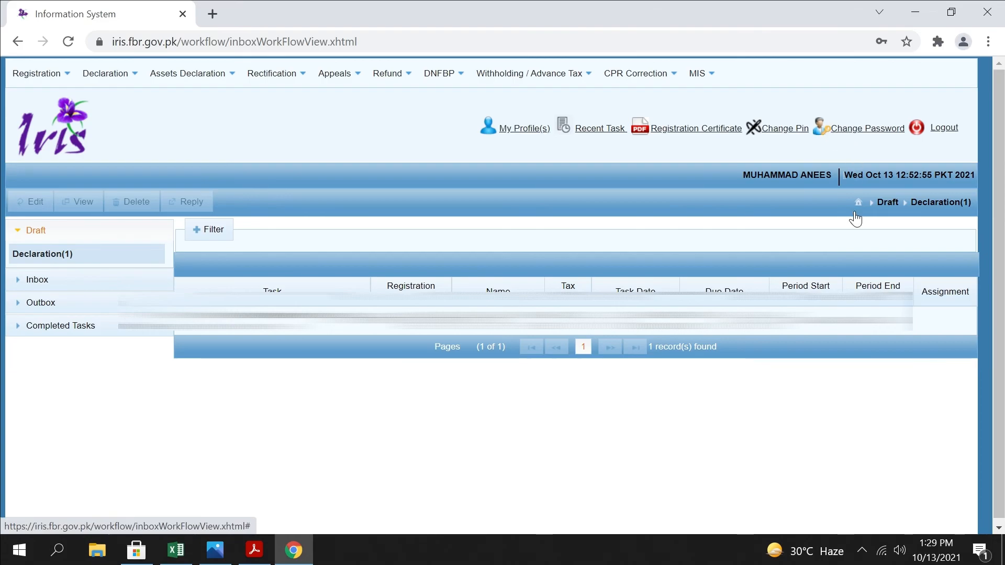
Open the form for changing the account PIN and close it without entering a new one
left_click(785, 128)
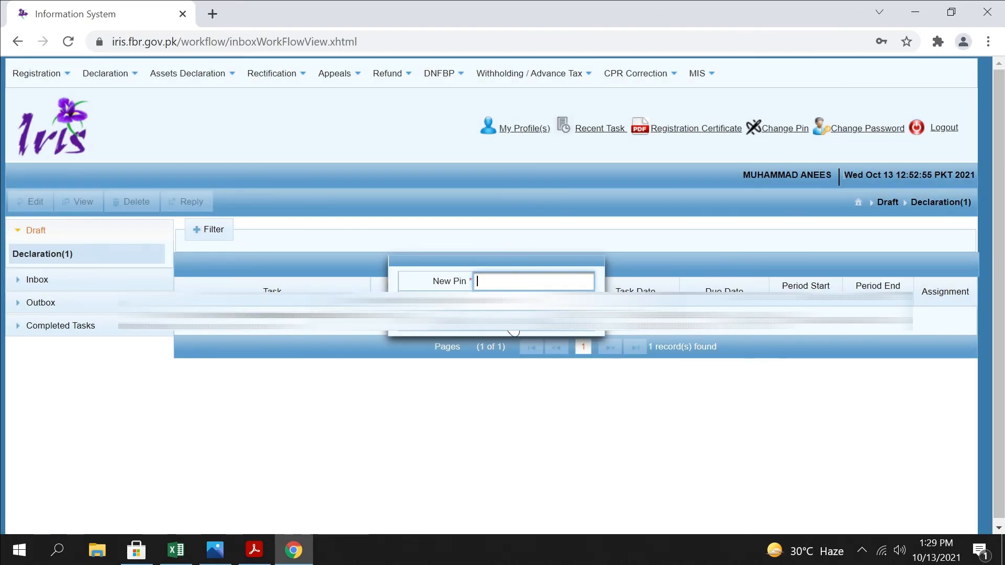
left_click(512, 322)
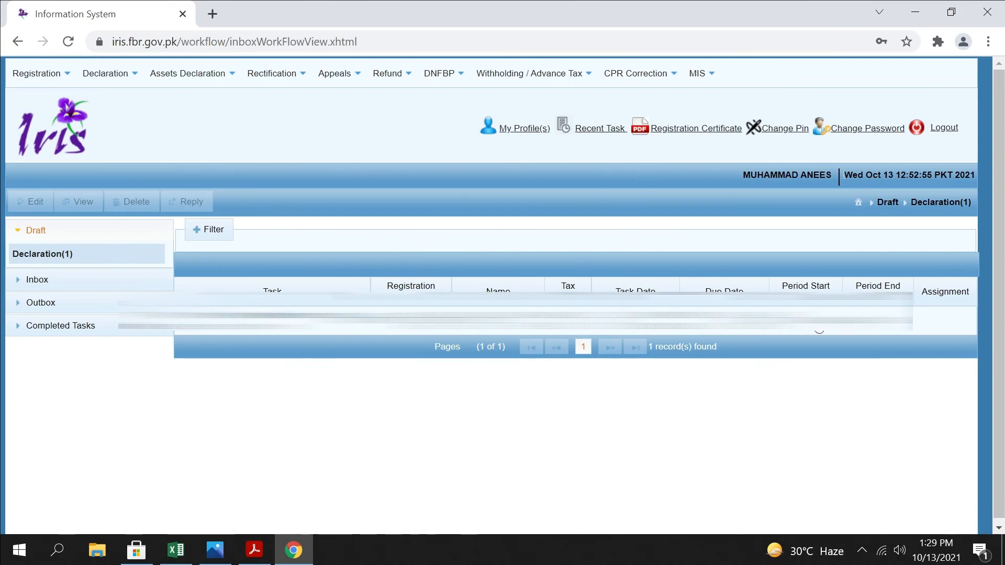